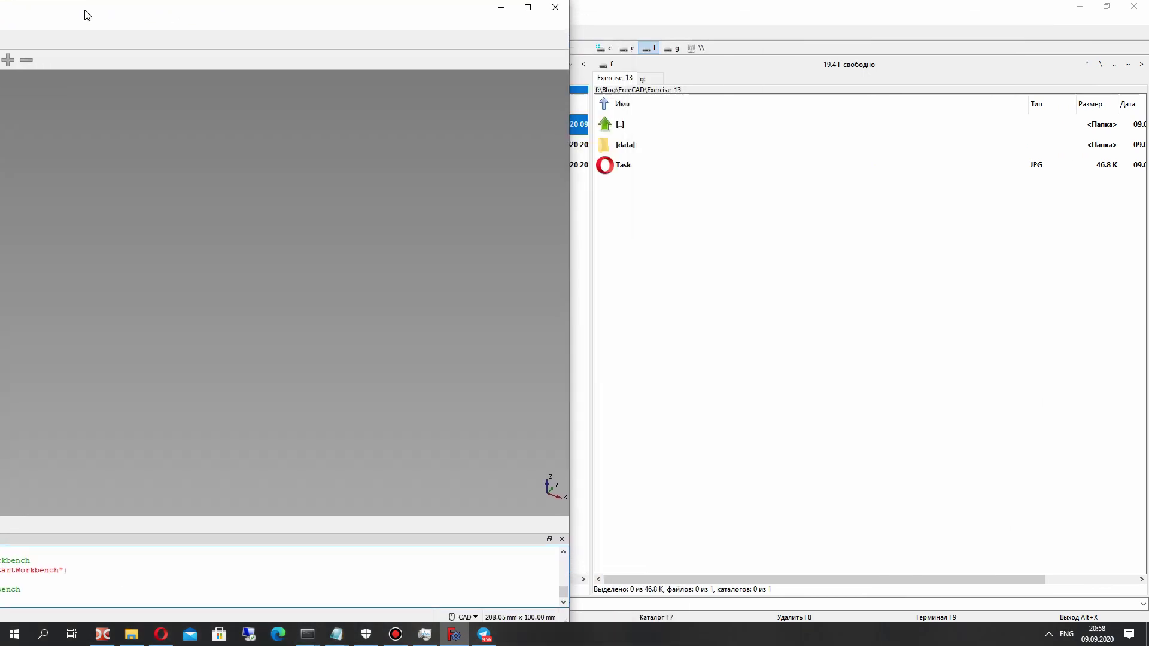
Drag Task.JPG from Double Commander into FreeCAD to open the reference drawing.
left_click_drag(623, 164, 629, 161)
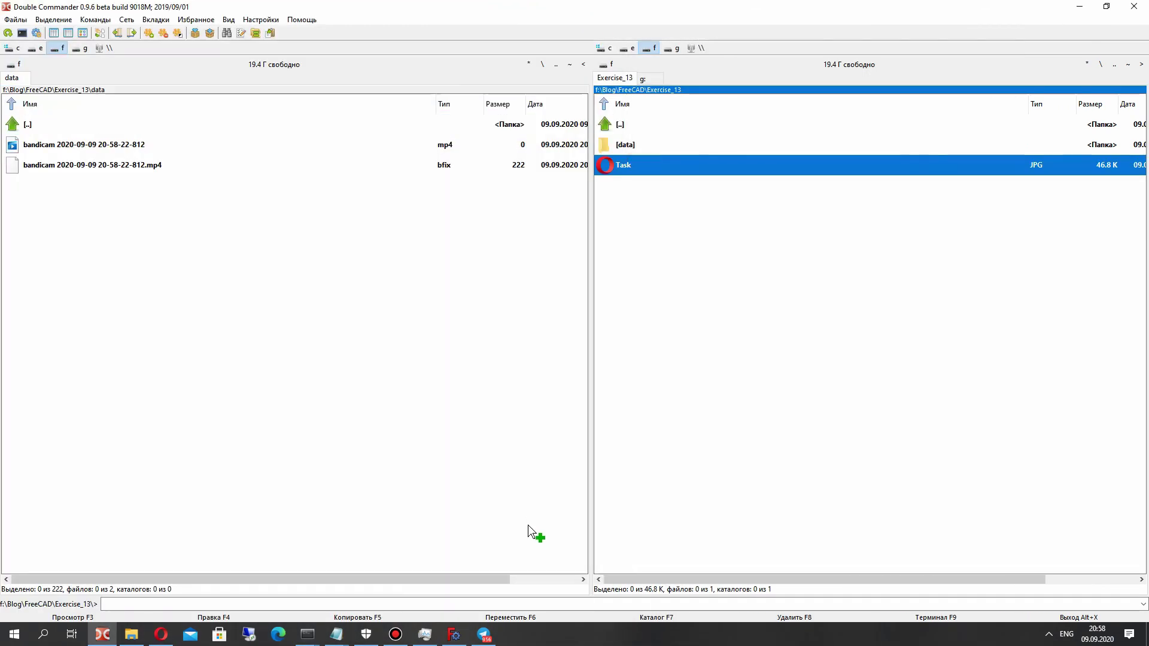
left_click_drag(528, 525, 333, 293)
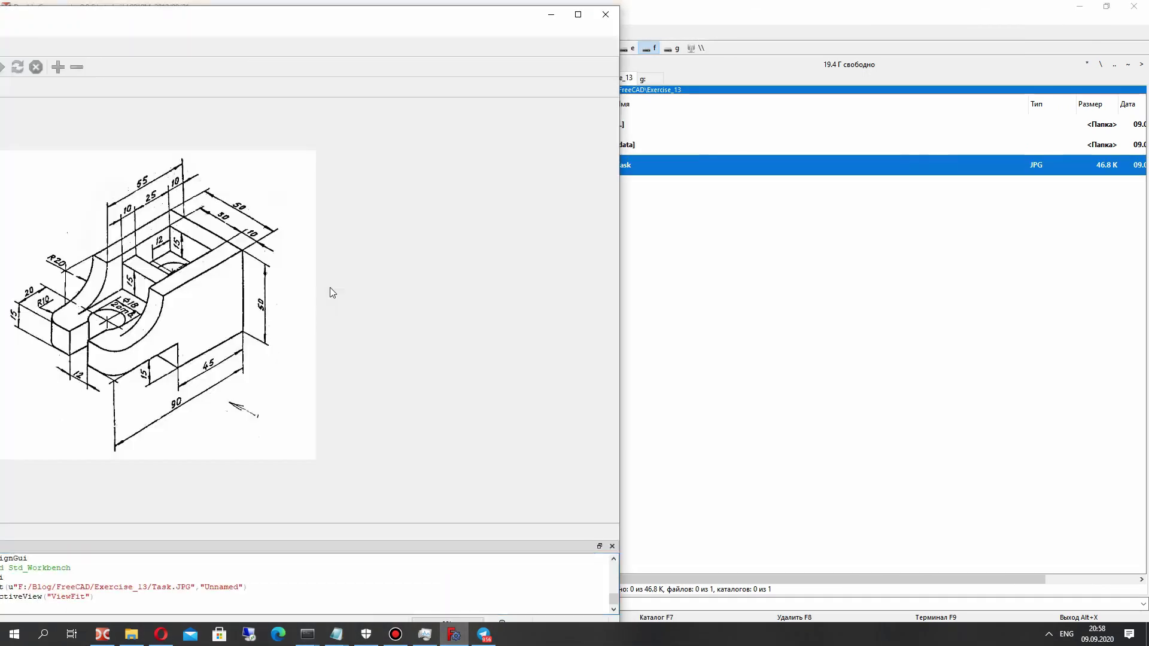
Maximize FreeCAD and switch the Unnamed document to the Part Design workbench.
left_click(578, 15)
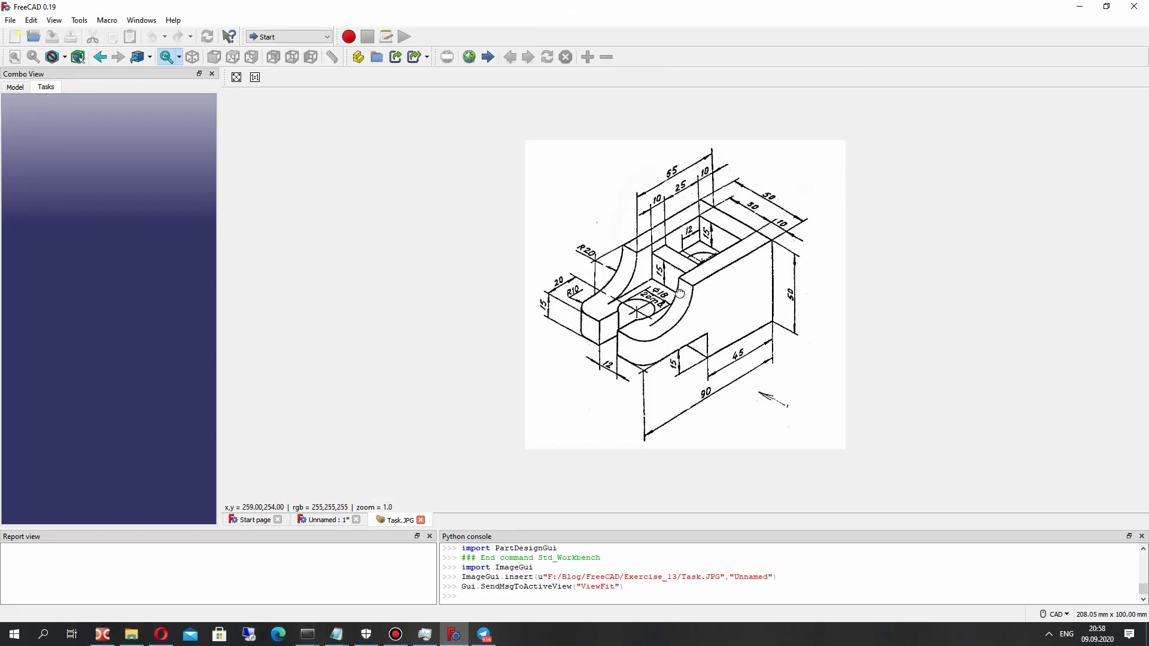
left_click(324, 521)
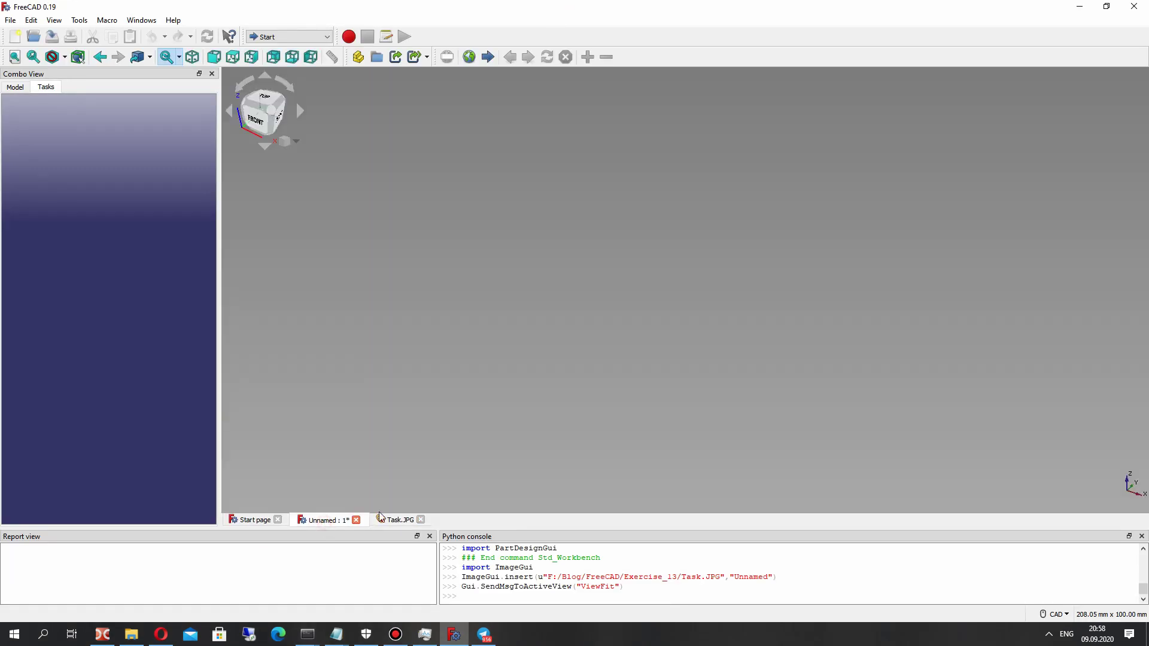
left_click(289, 36)
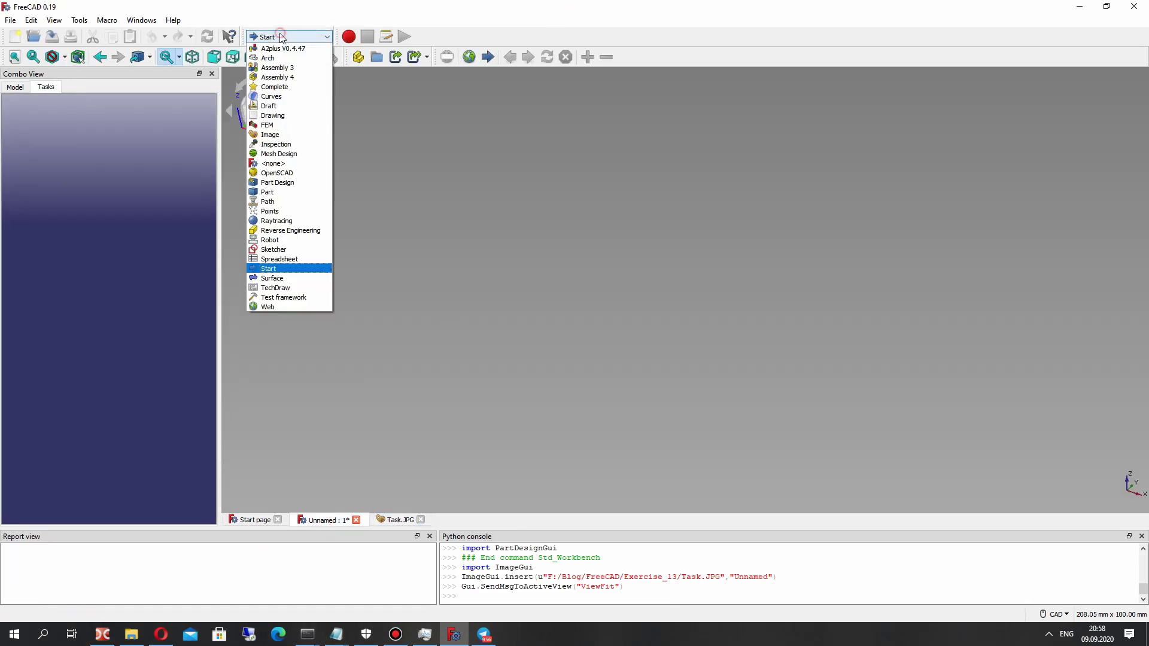
left_click(269, 185)
Create a new body and start a sketch on its XZ_Plane.
left_click(51, 124)
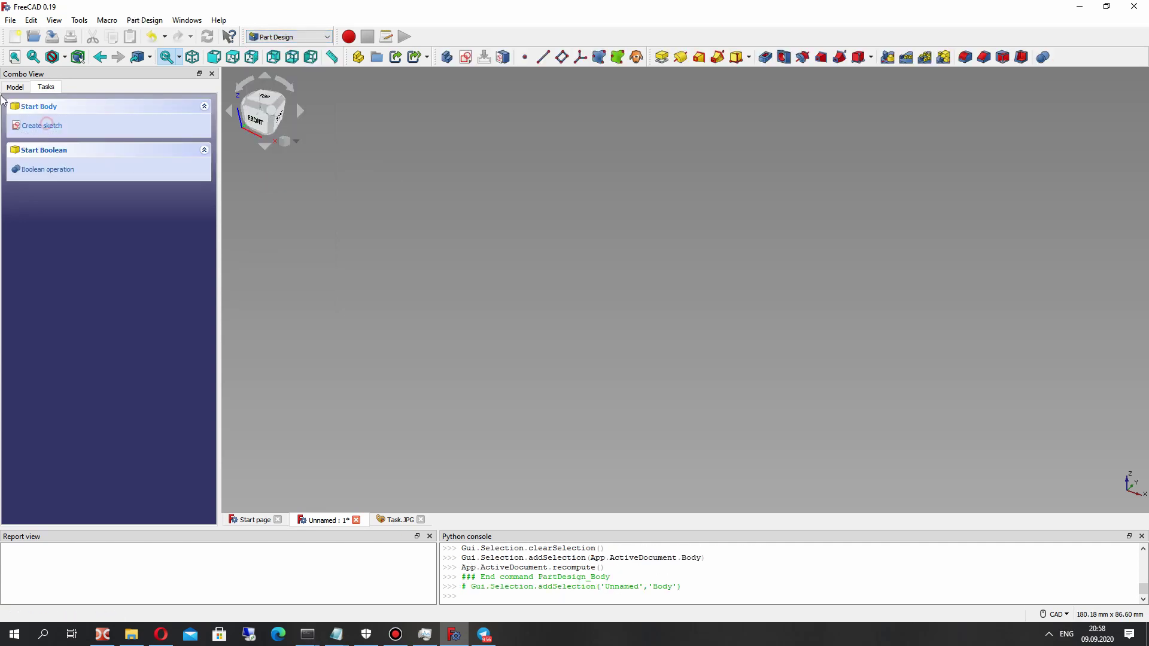
left_click(11, 89)
left_click(465, 57)
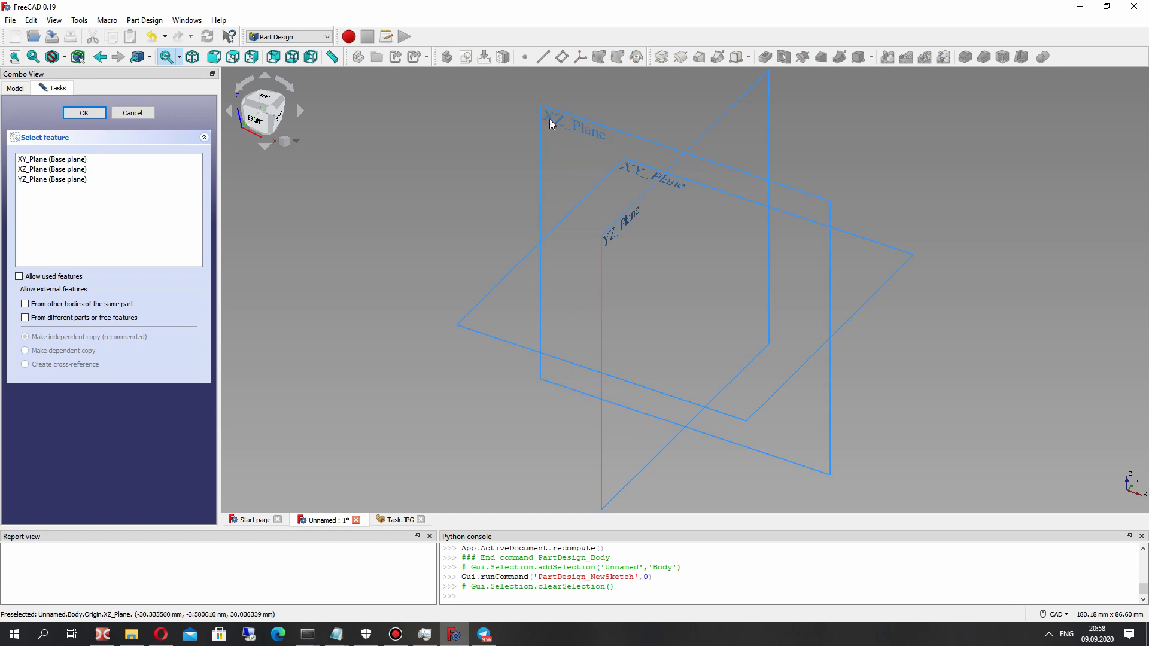
left_click(550, 123)
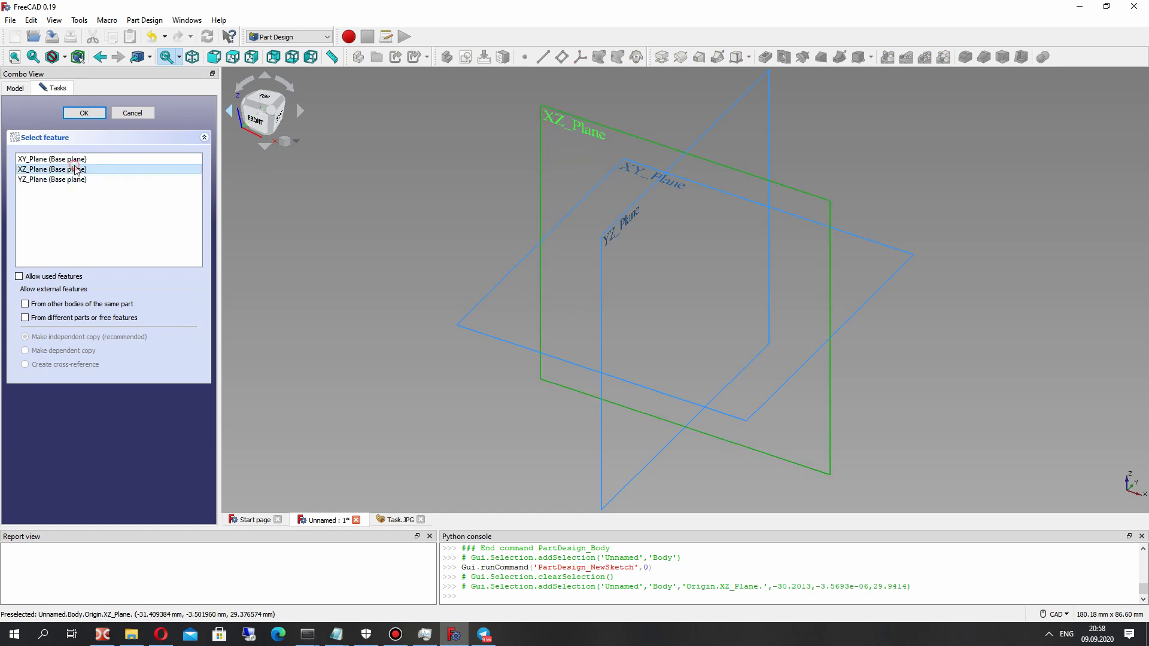
left_click(84, 112)
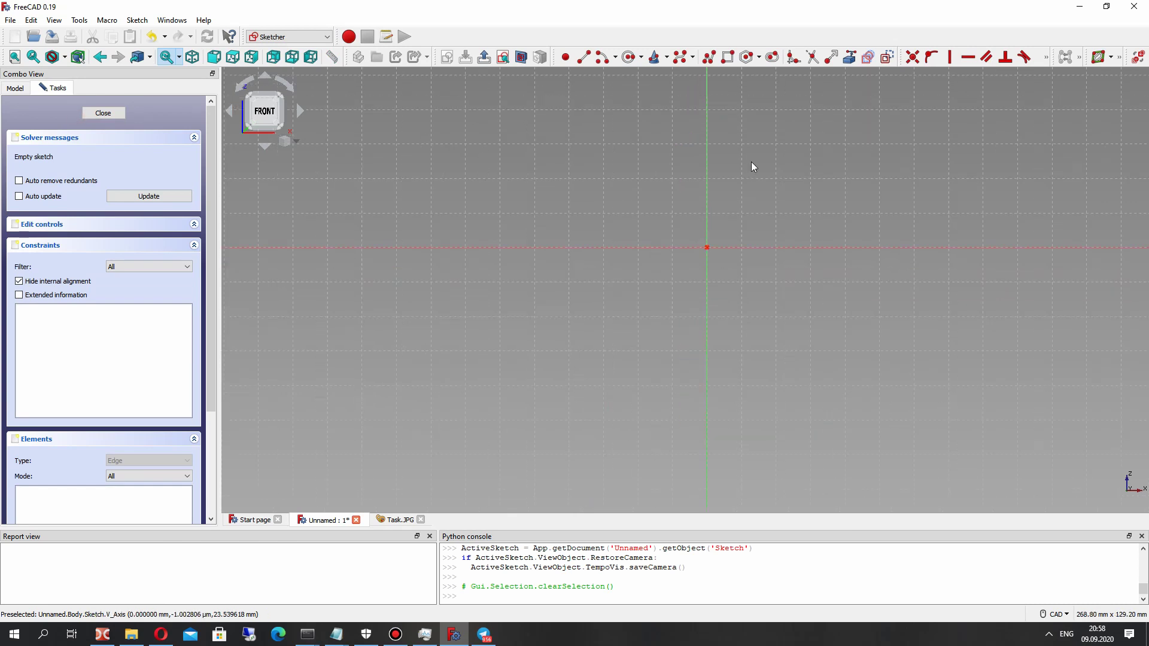
Draw a rectangle with its first corner at the sketch origin.
middle_click_drag(751, 162, 649, 227)
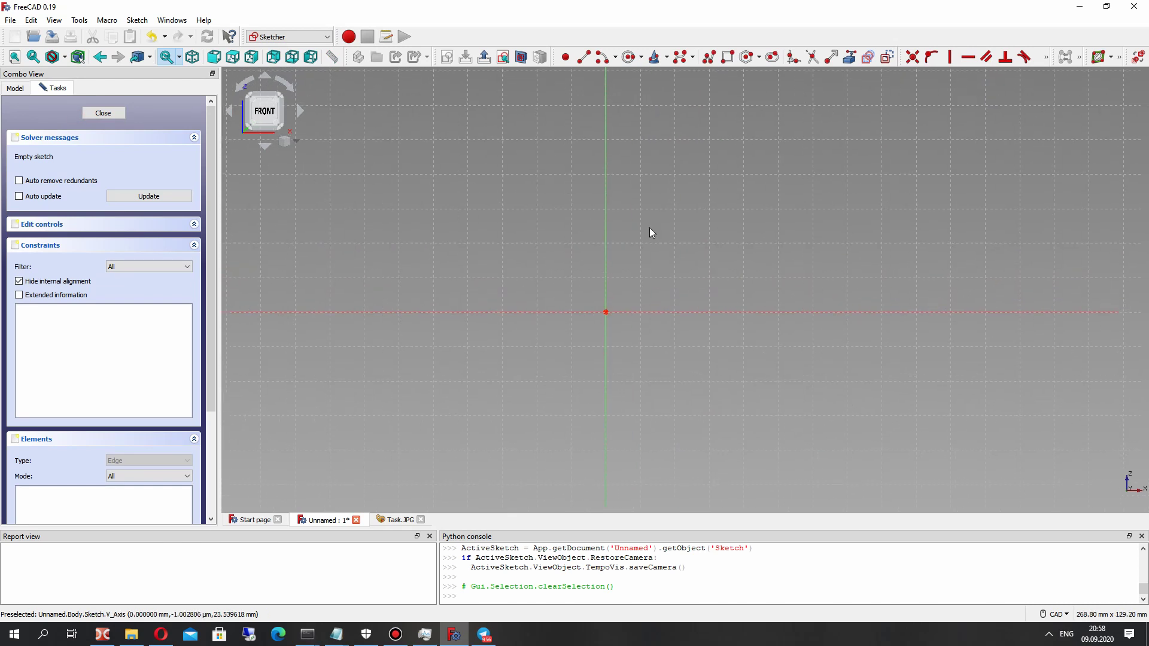
left_click(727, 57)
left_click(606, 311)
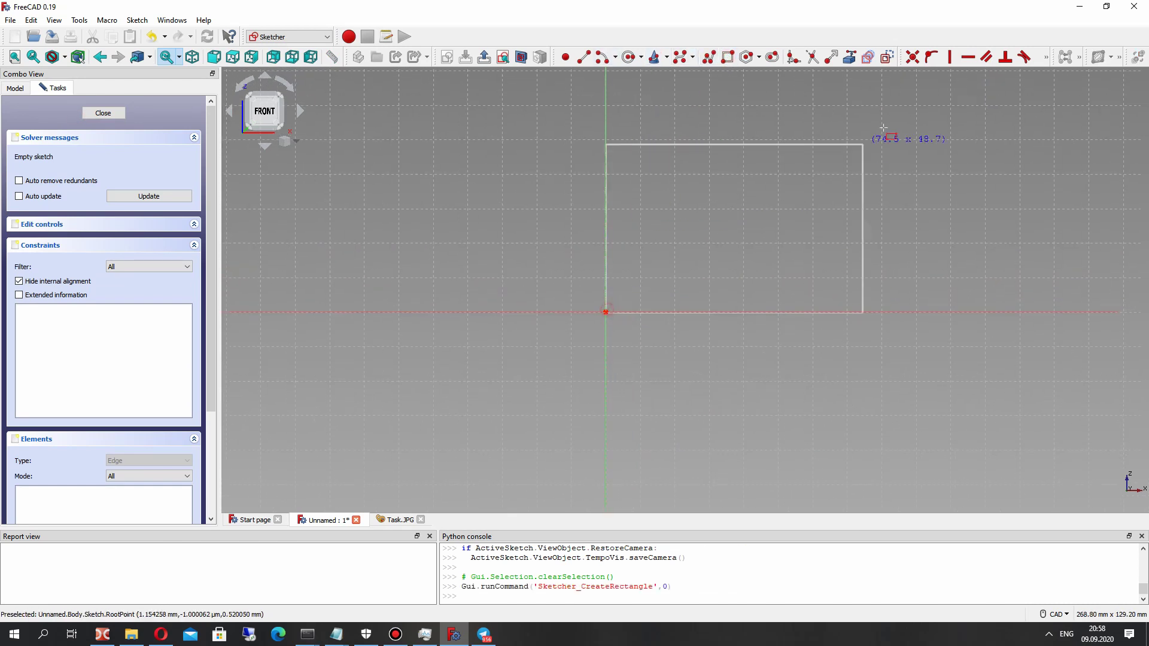
left_click(983, 97)
middle_click_drag(732, 267, 622, 375)
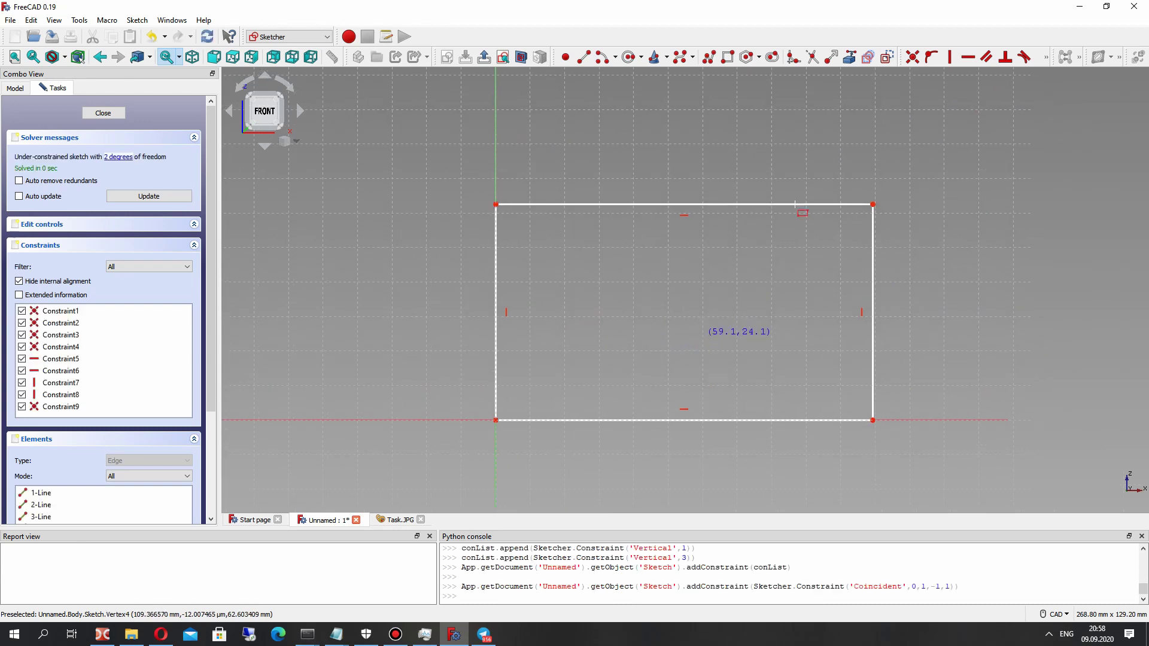
Dimension the rectangle 109.37 mm wide and 62.6 mm tall, then show the Task.JPG drawing.
left_click(1047, 59)
left_click(999, 76)
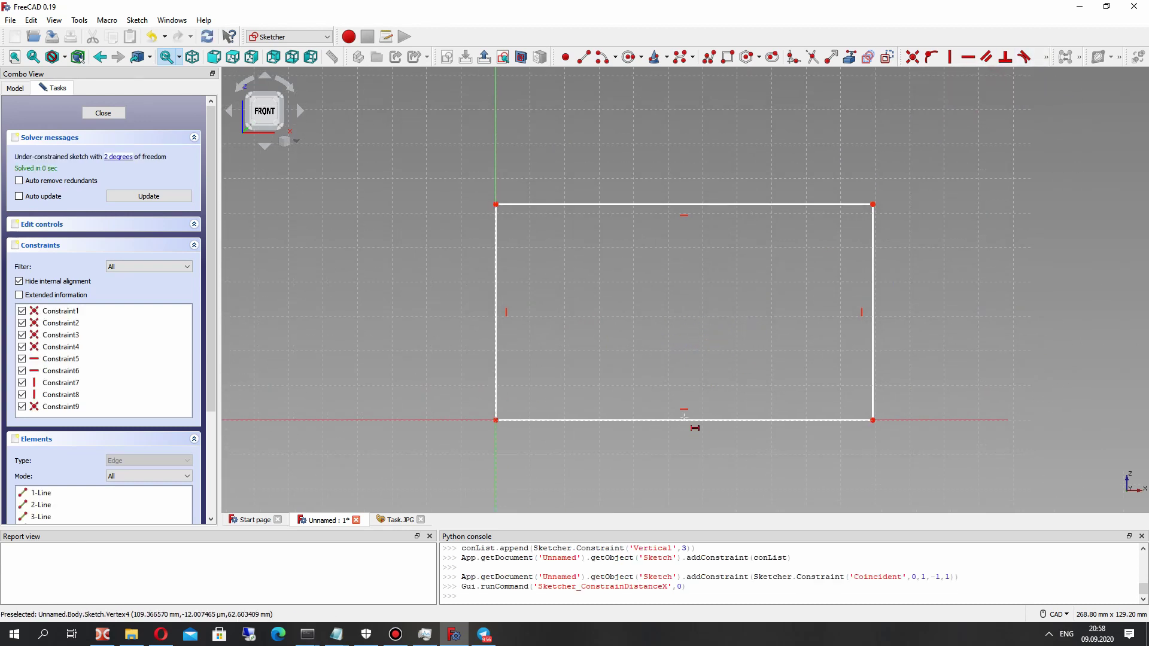
left_click(685, 421)
type("109.37")
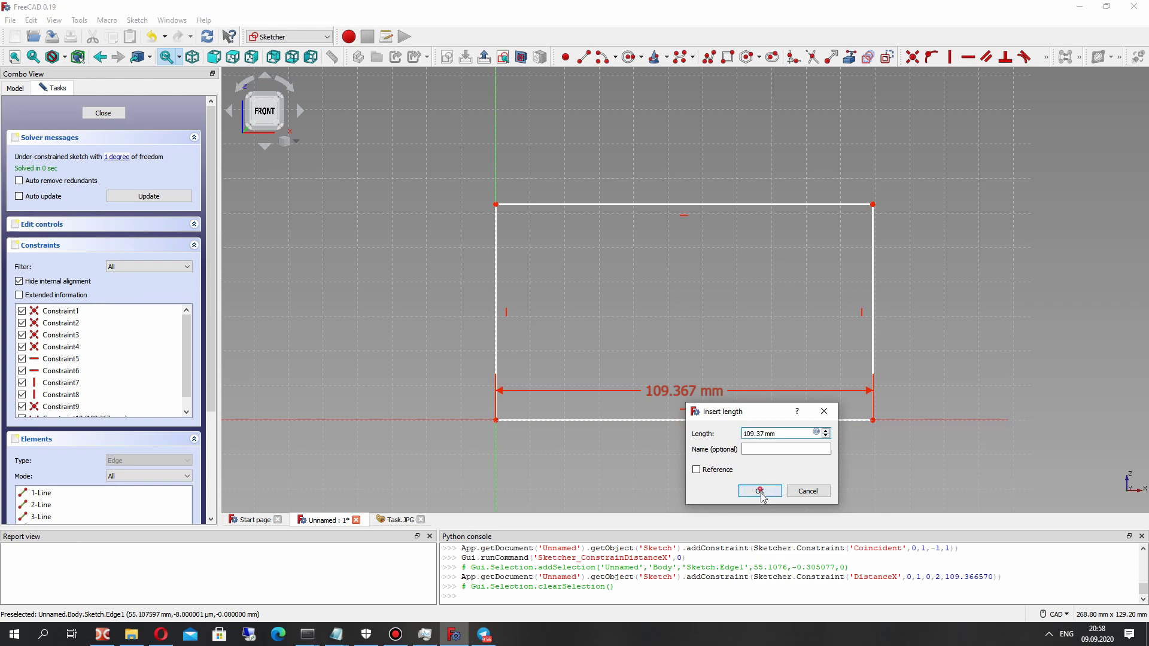
left_click(761, 489)
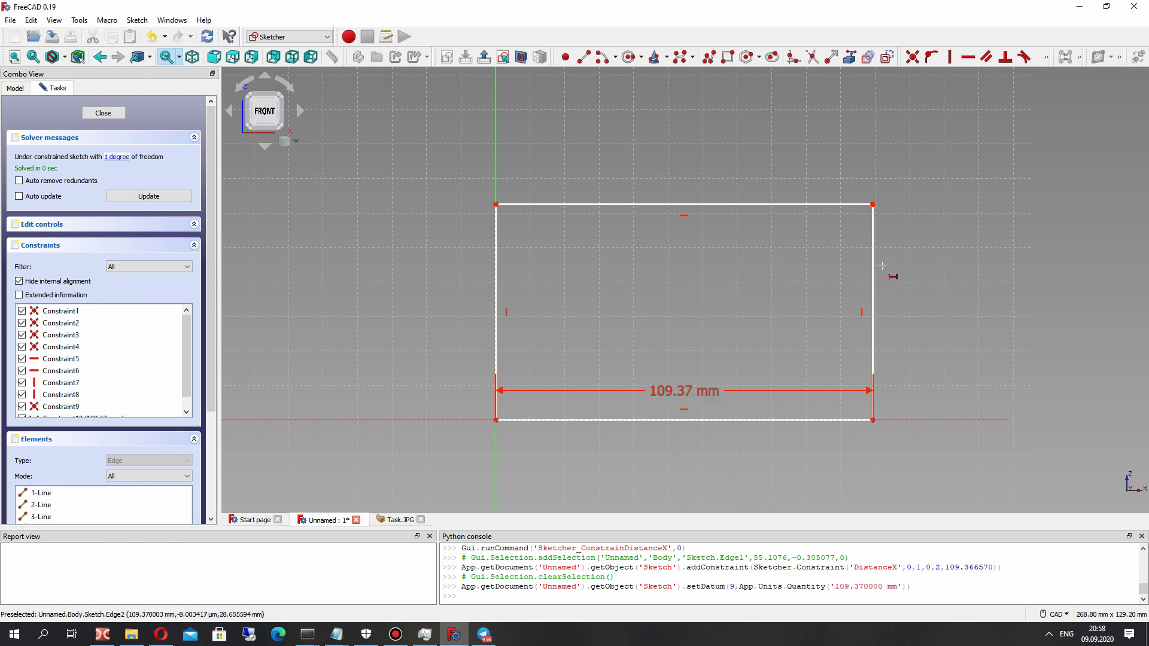
left_click(1047, 60)
left_click(1008, 76)
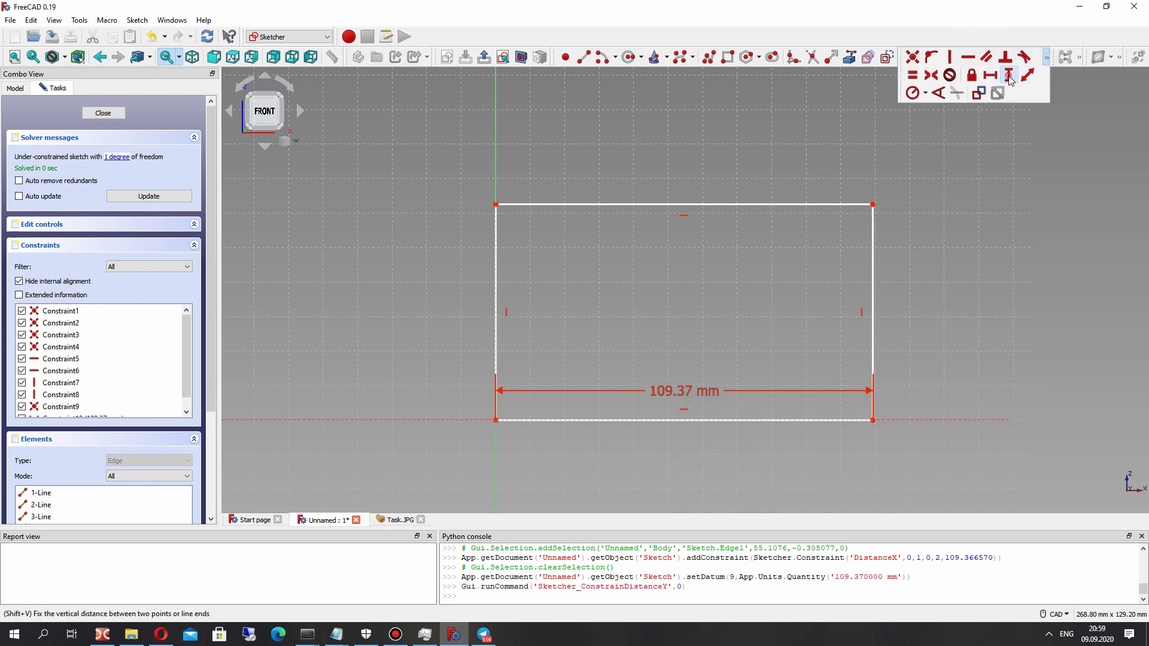
left_click(873, 247)
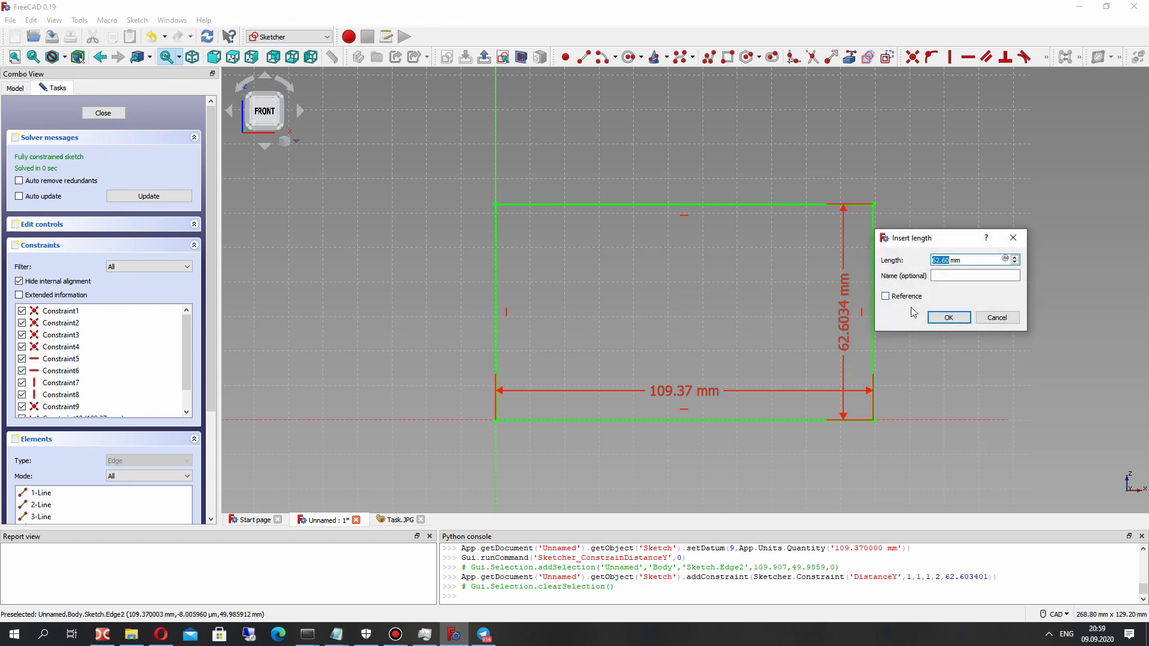
left_click(949, 317)
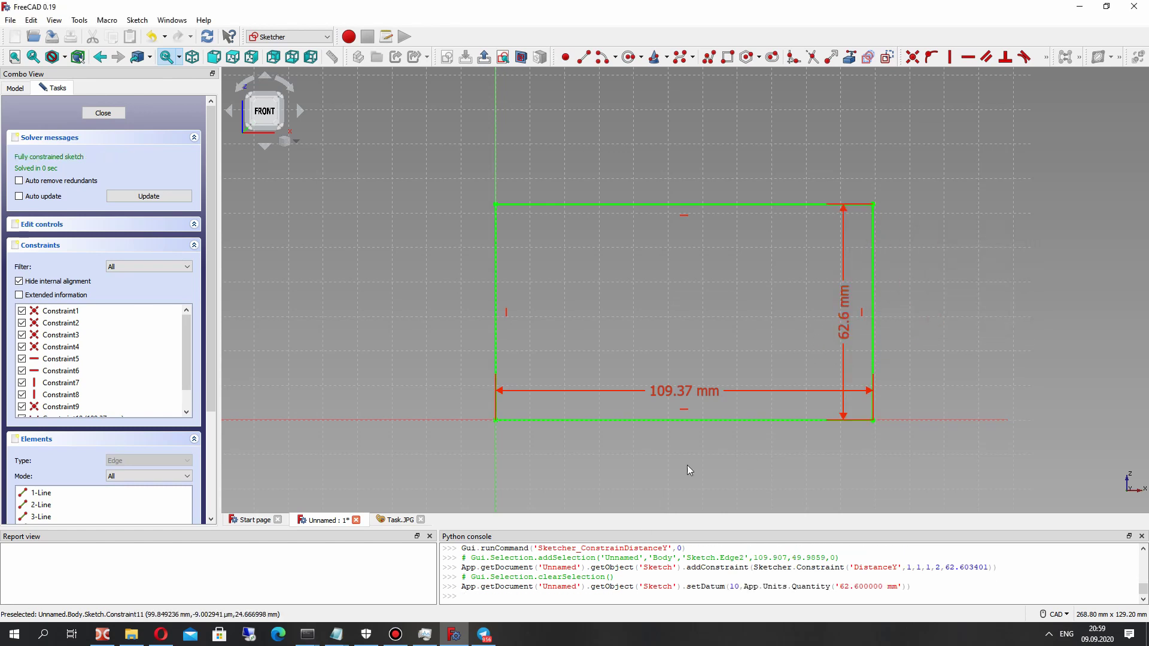
left_click(400, 520)
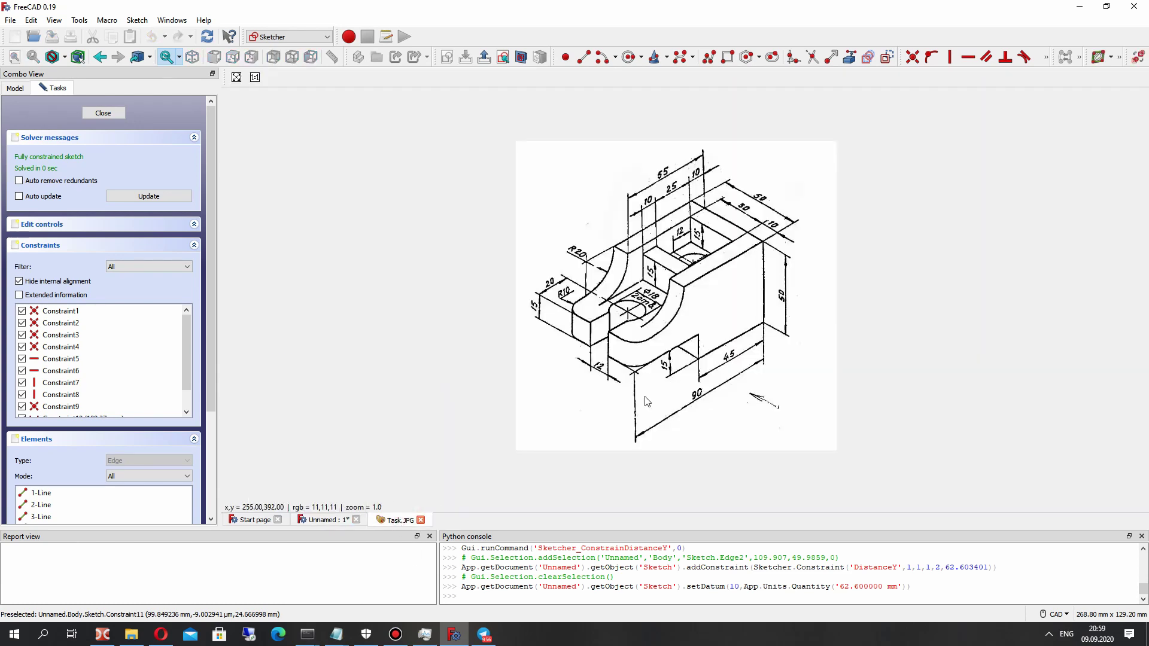
Change the rectangle's dimensions to 90 mm wide and 50 mm tall, moving the width label below.
left_click(329, 523)
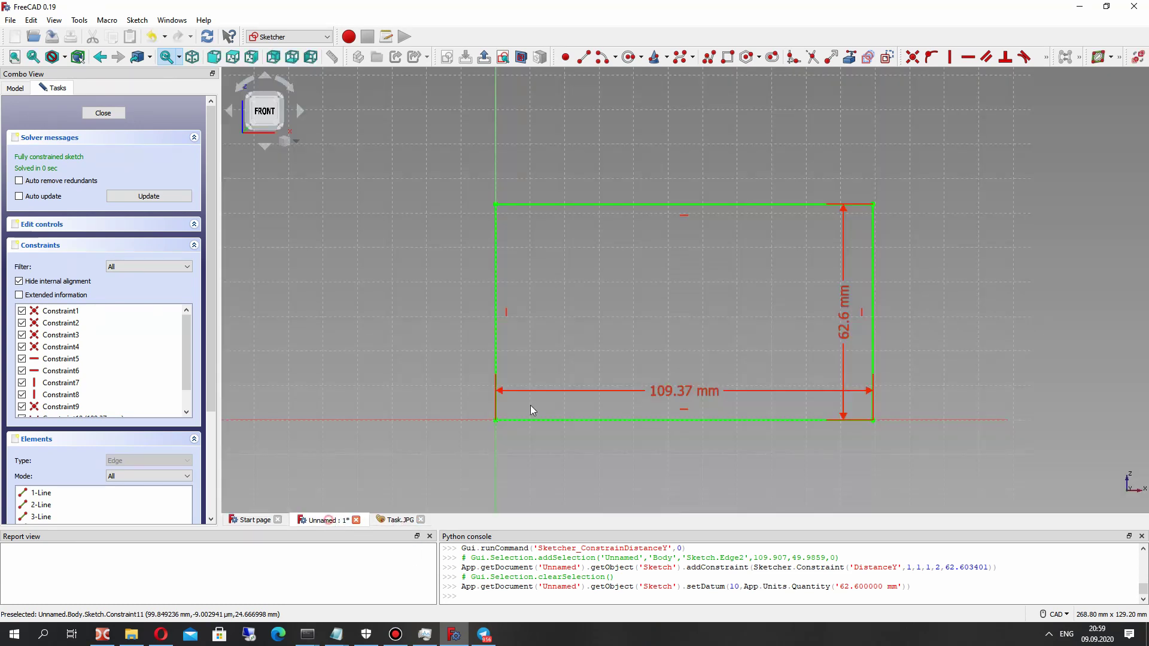
double_click(673, 394)
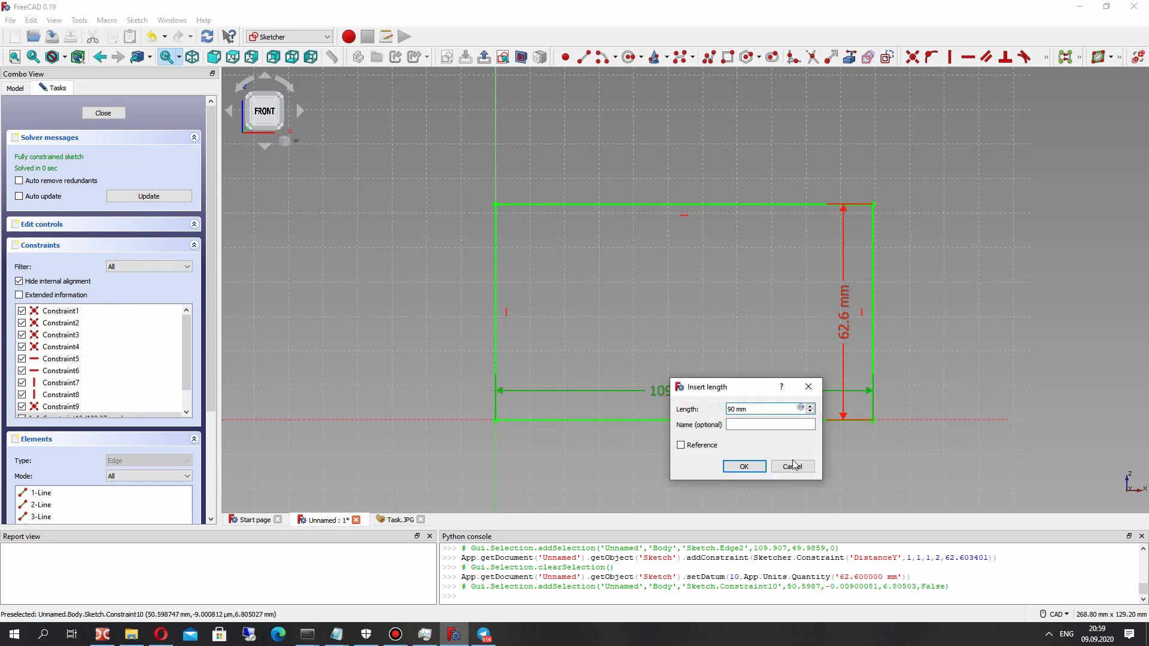
type("90")
left_click(744, 466)
double_click(778, 311)
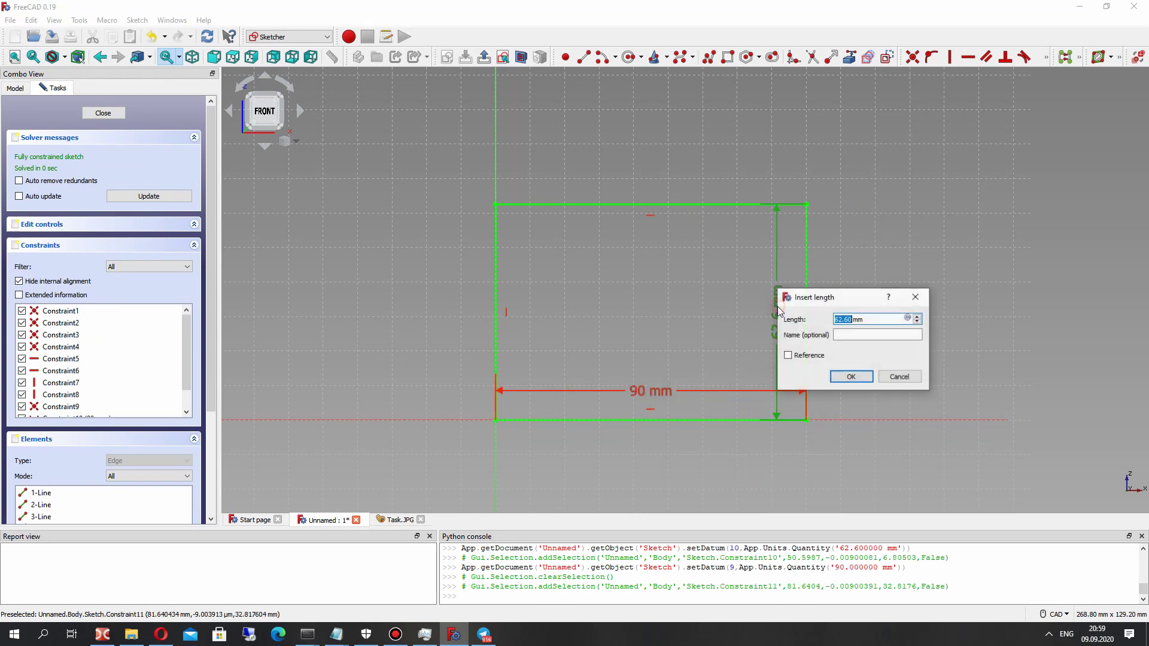
type("50")
left_click(851, 376)
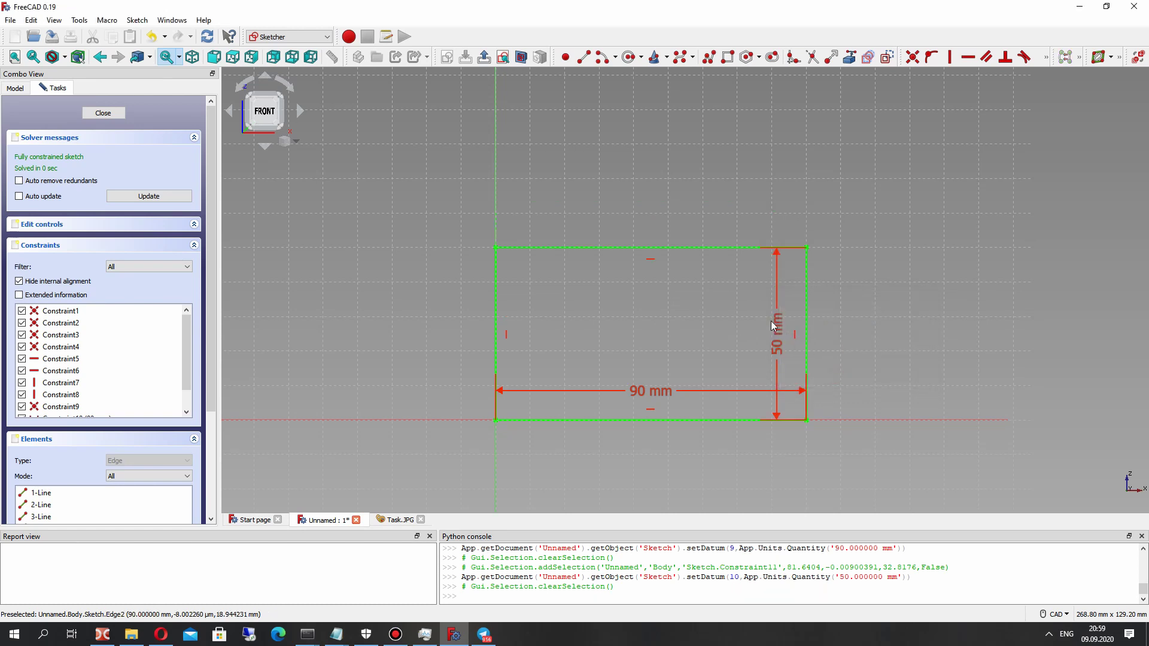
left_click_drag(690, 380, 649, 459)
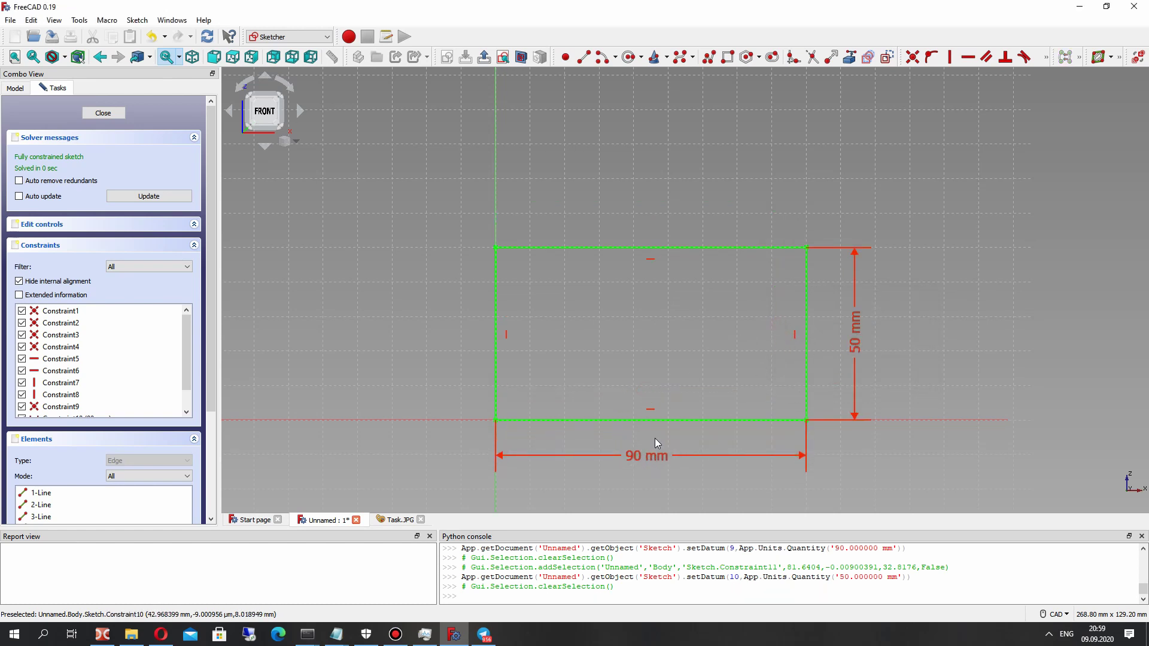
Compare the sketch against the Task.JPG drawing, then return to the Unnamed sketch.
scroll(670, 413, "up", 2)
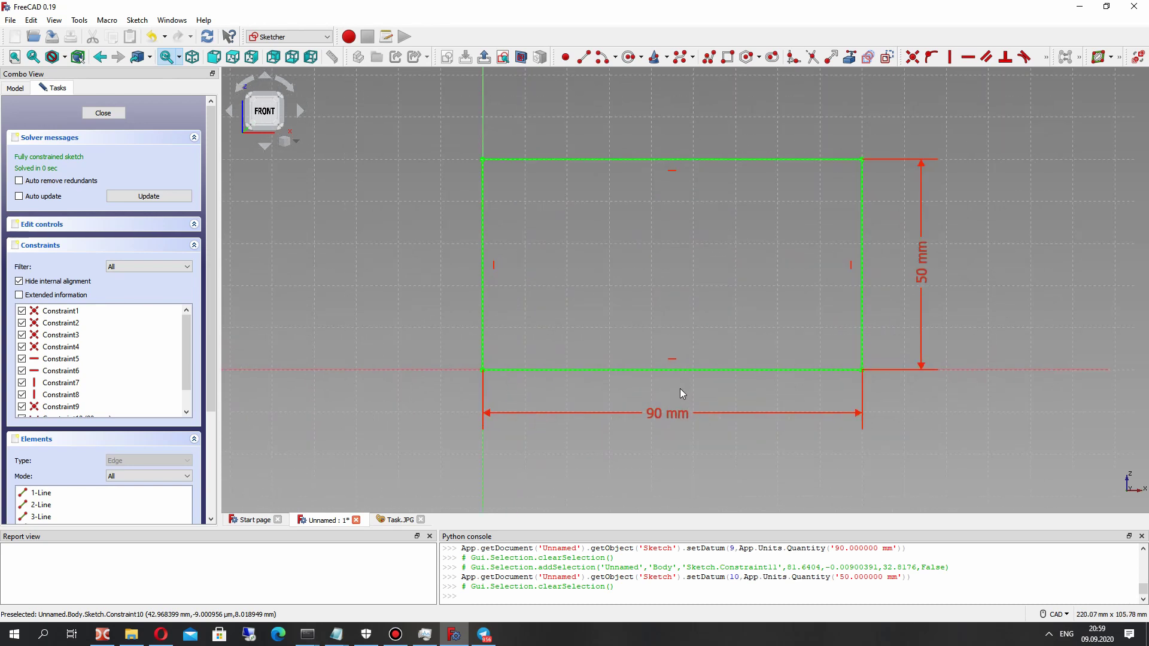
left_click(401, 520)
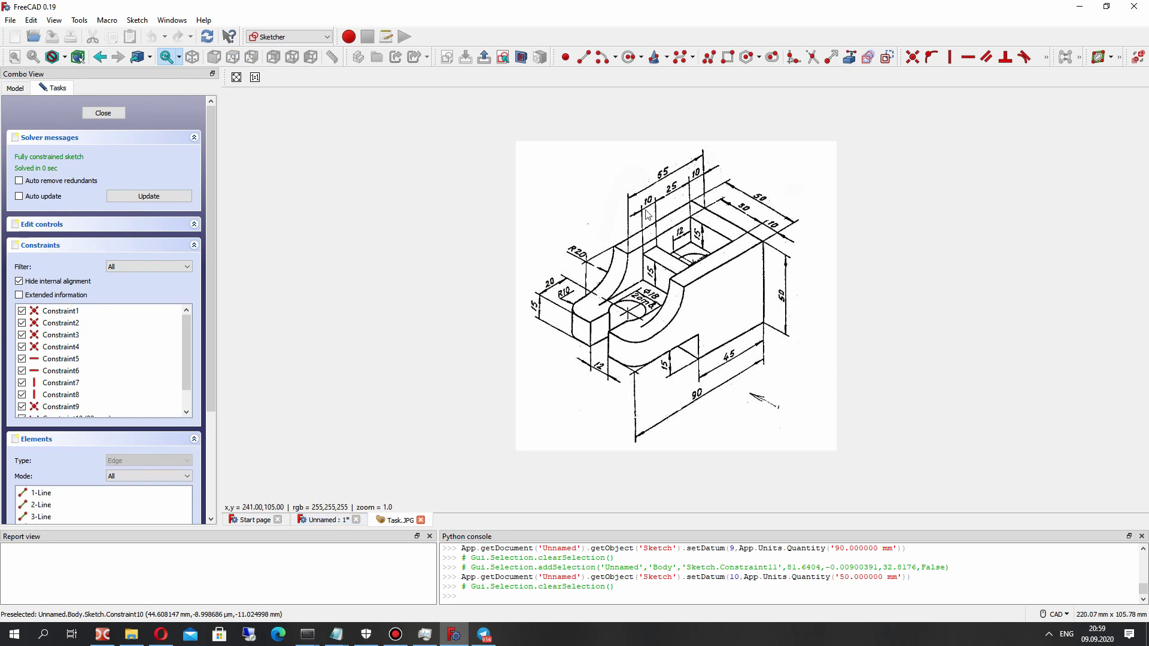
left_click(316, 520)
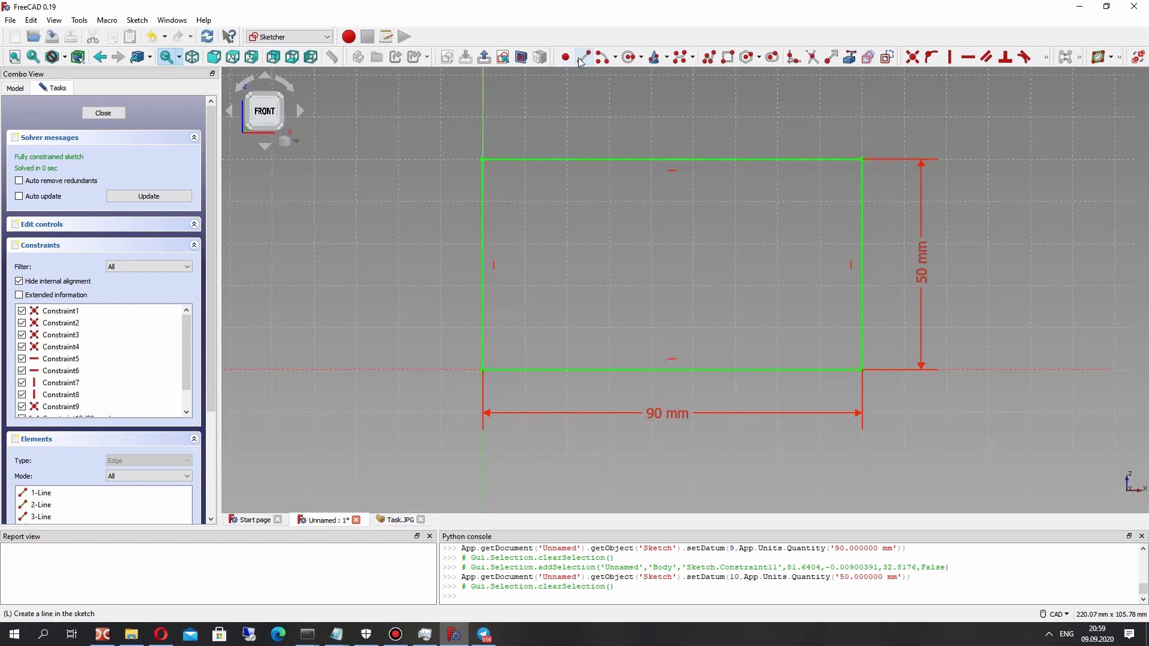
left_click(387, 520)
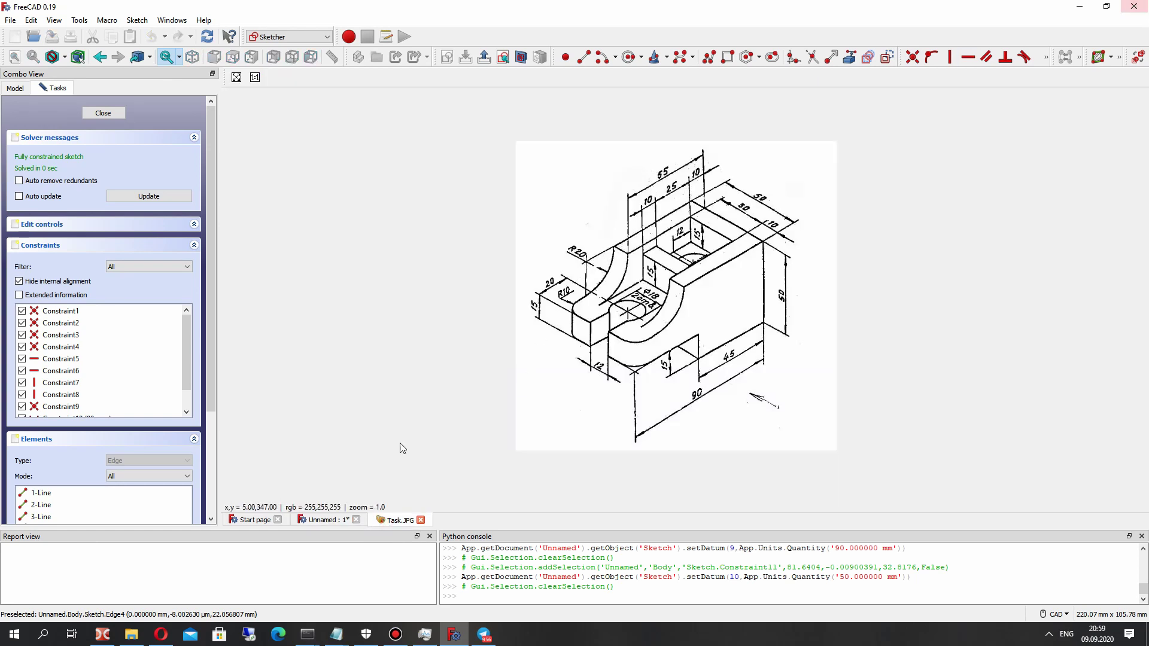
left_click(314, 520)
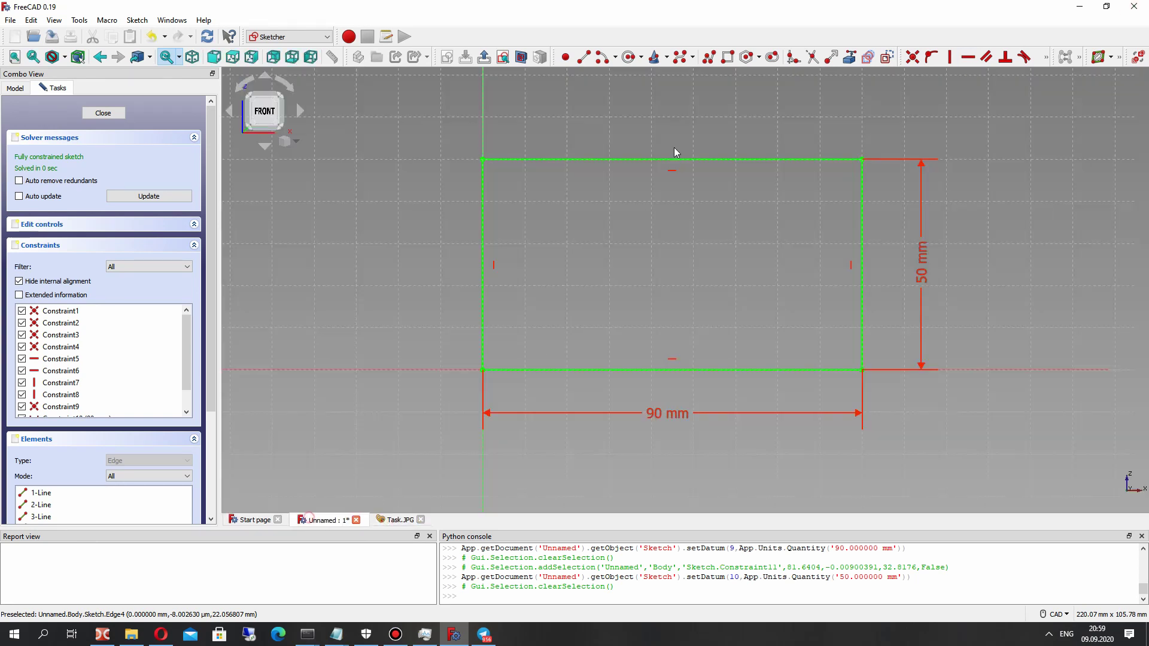
Draw a circle centred on the rectangle's top edge.
left_click(629, 58)
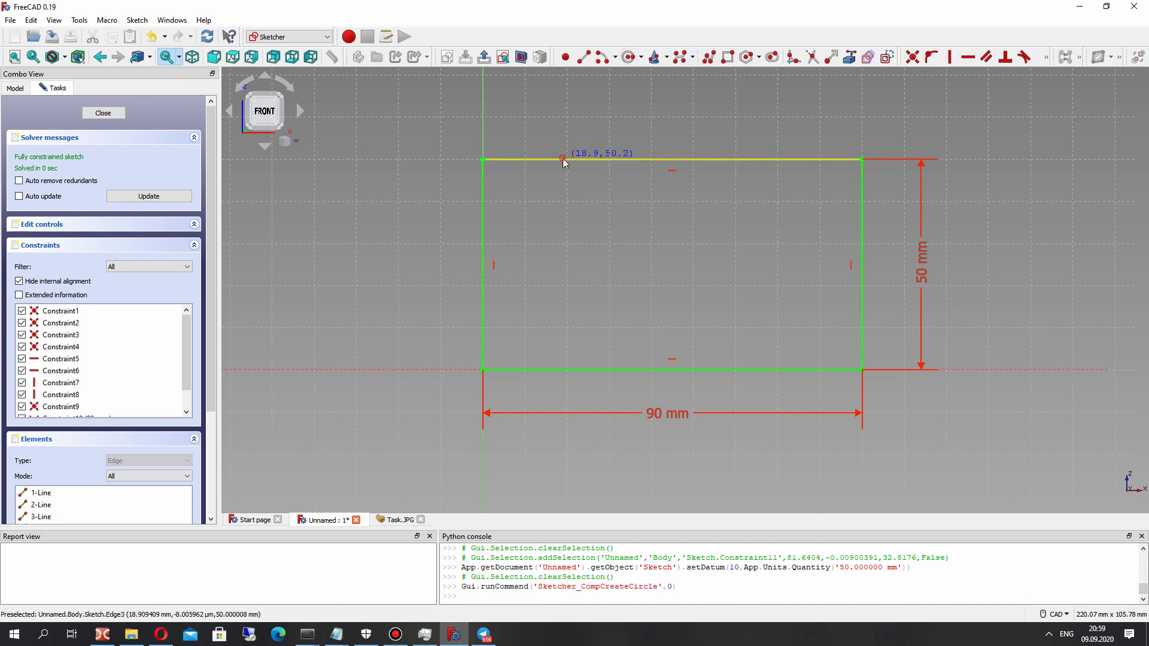
left_click(563, 159)
left_click(648, 115)
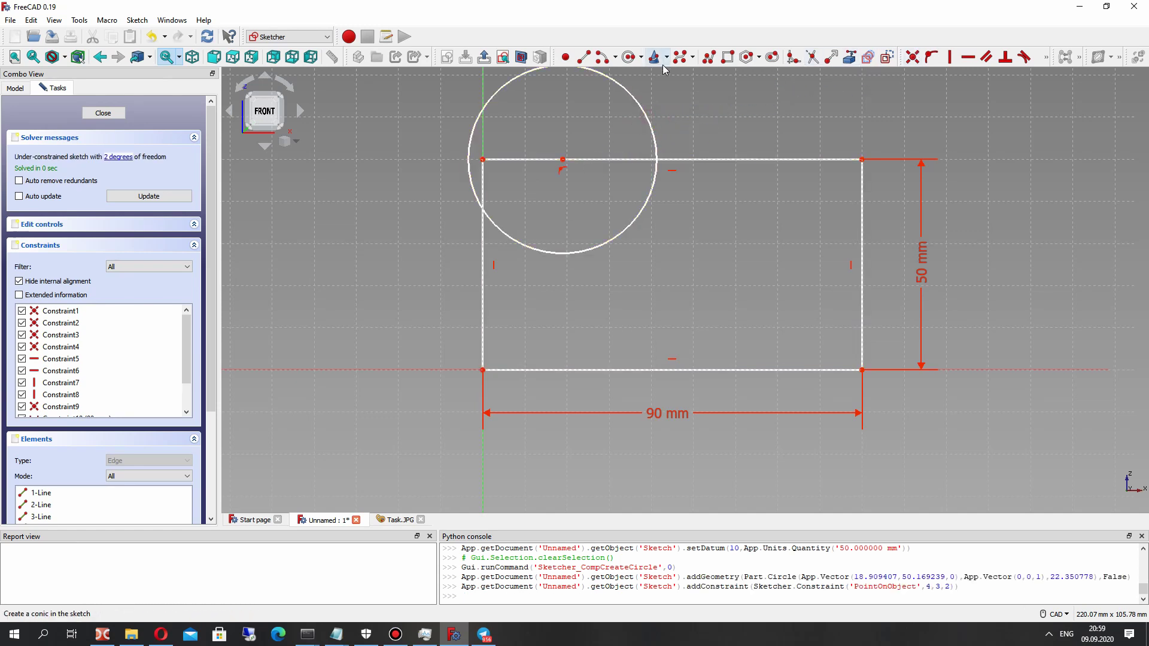
left_click_drag(563, 160, 590, 163)
Place the circle's centre 75 mm horizontally from the top-right corner.
left_click(589, 161)
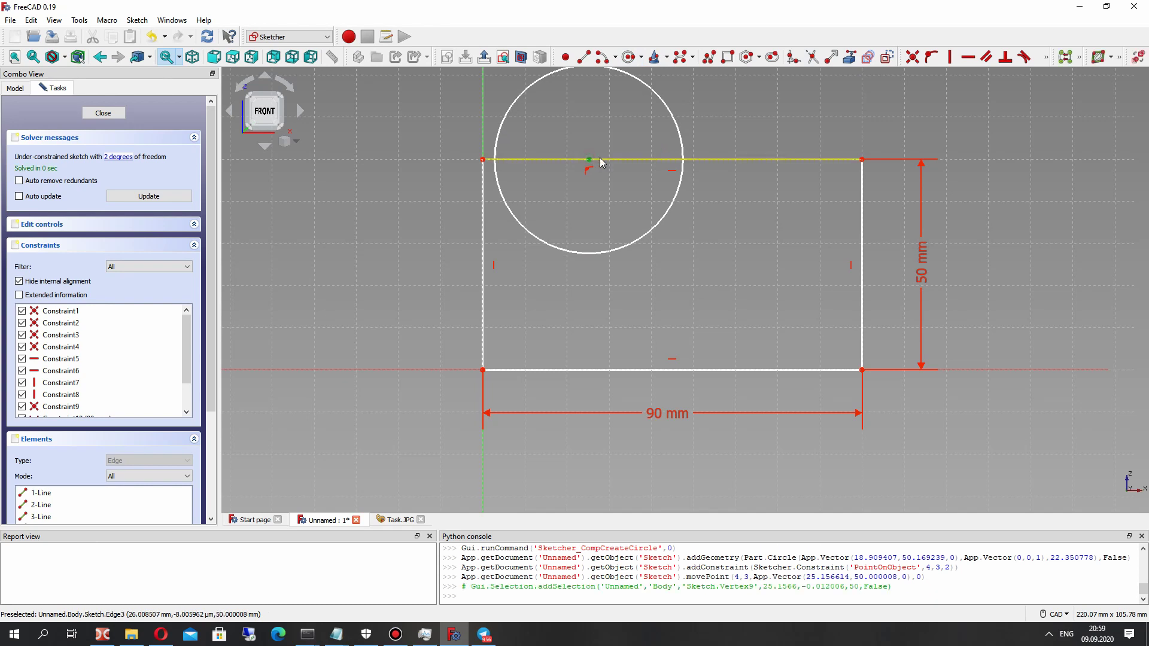
left_click(863, 160)
left_click(1046, 58)
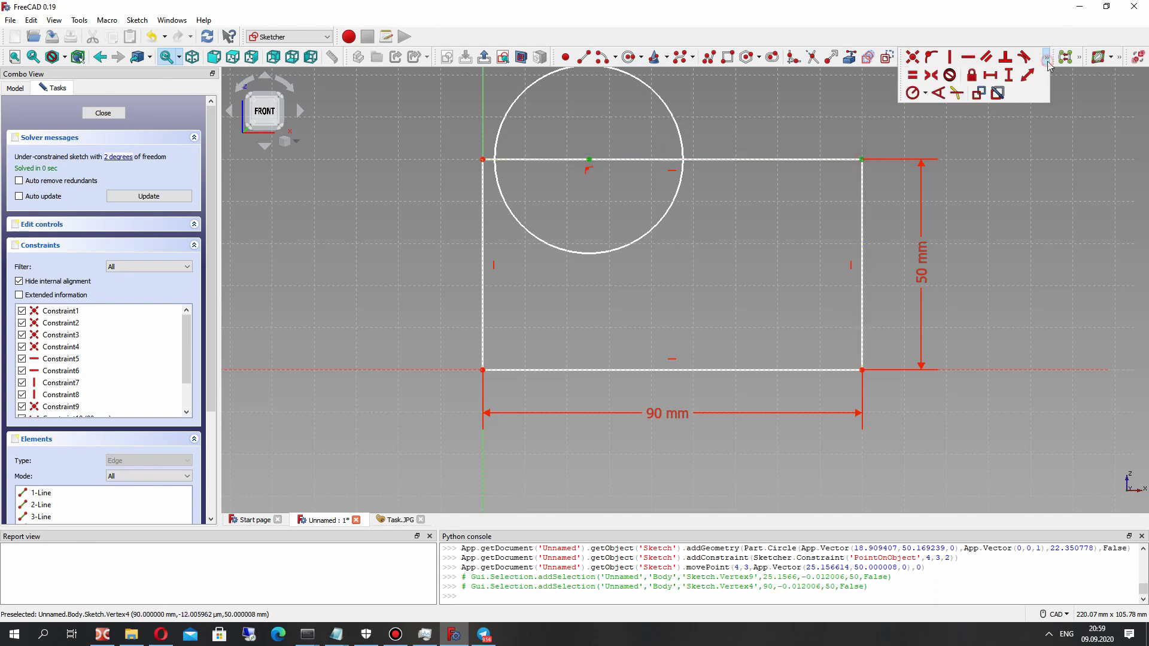
left_click(991, 76)
type("7")
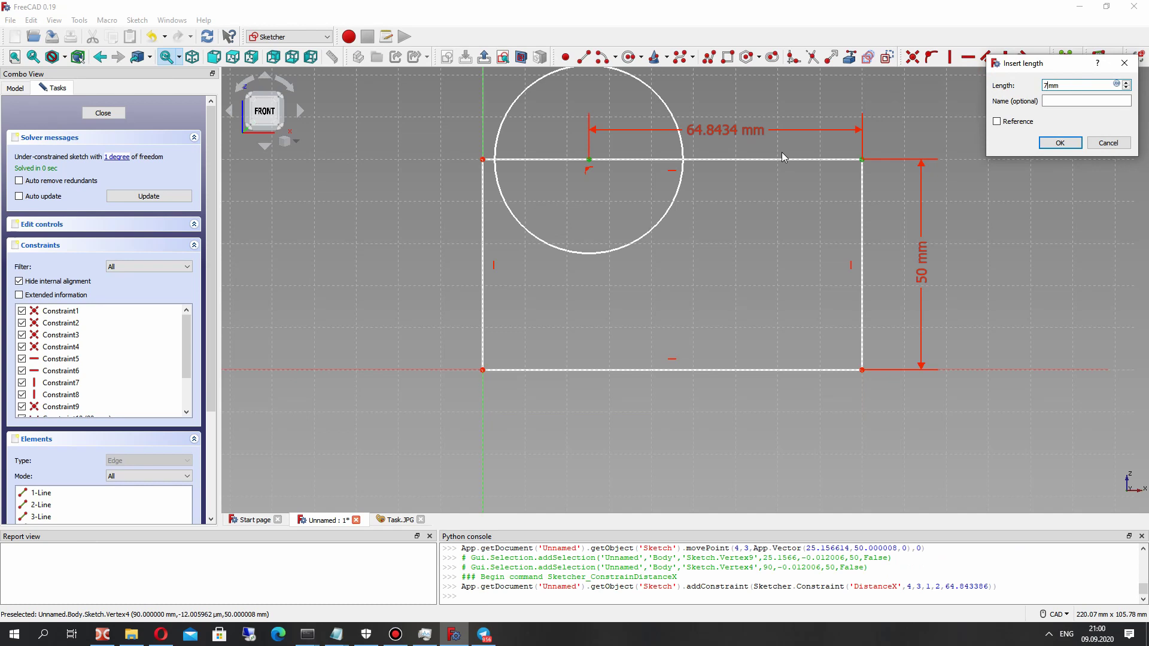
type("5")
left_click(1060, 143)
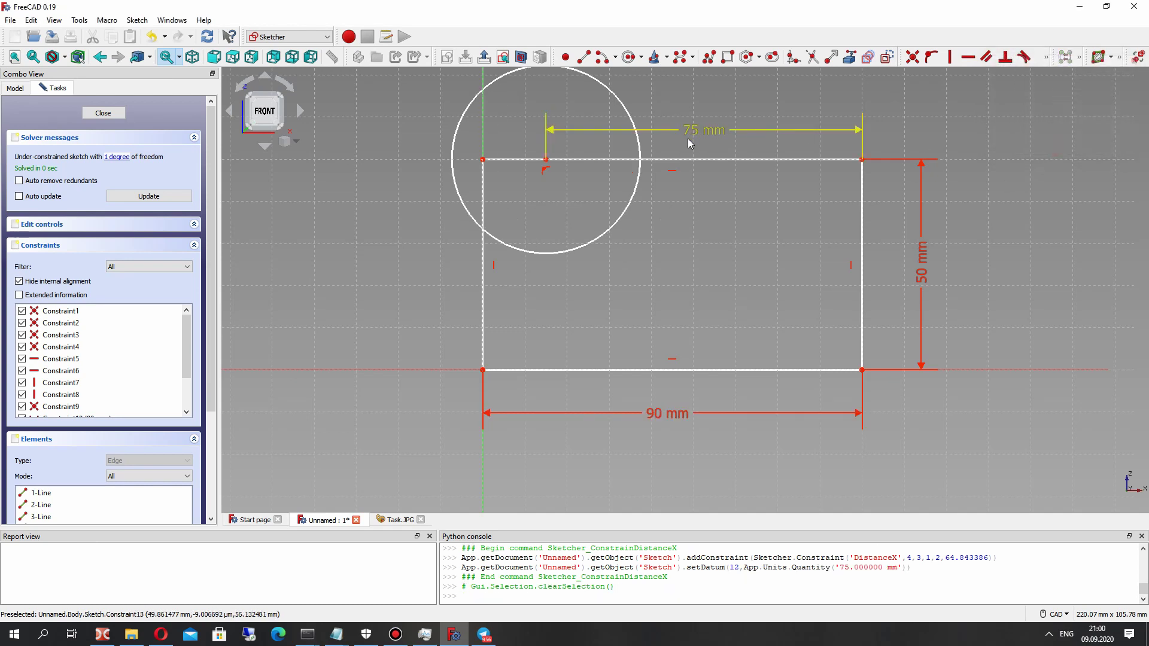
Give the circle a 20 mm radius constraint.
left_click(623, 109)
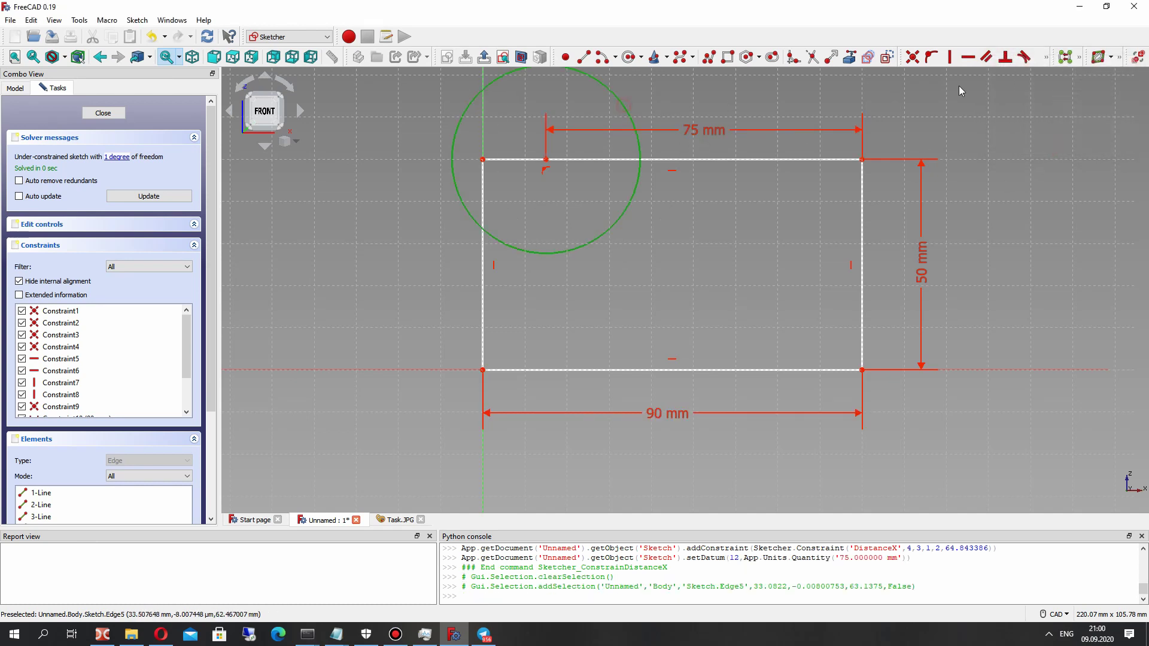
left_click(1046, 58)
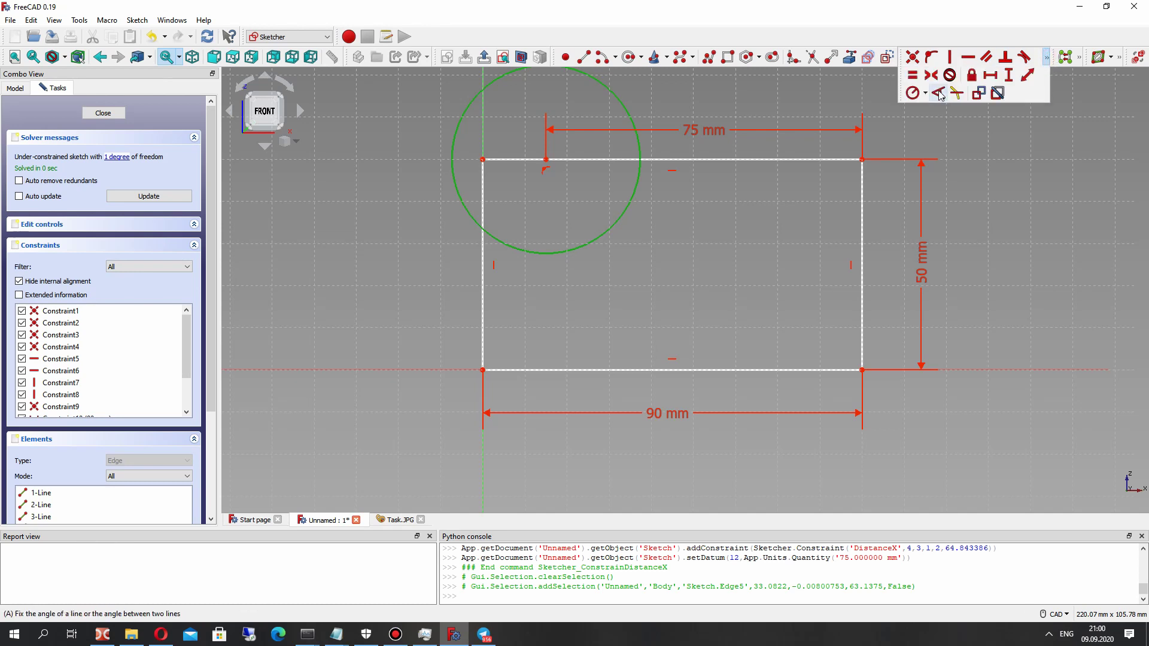
left_click(910, 93)
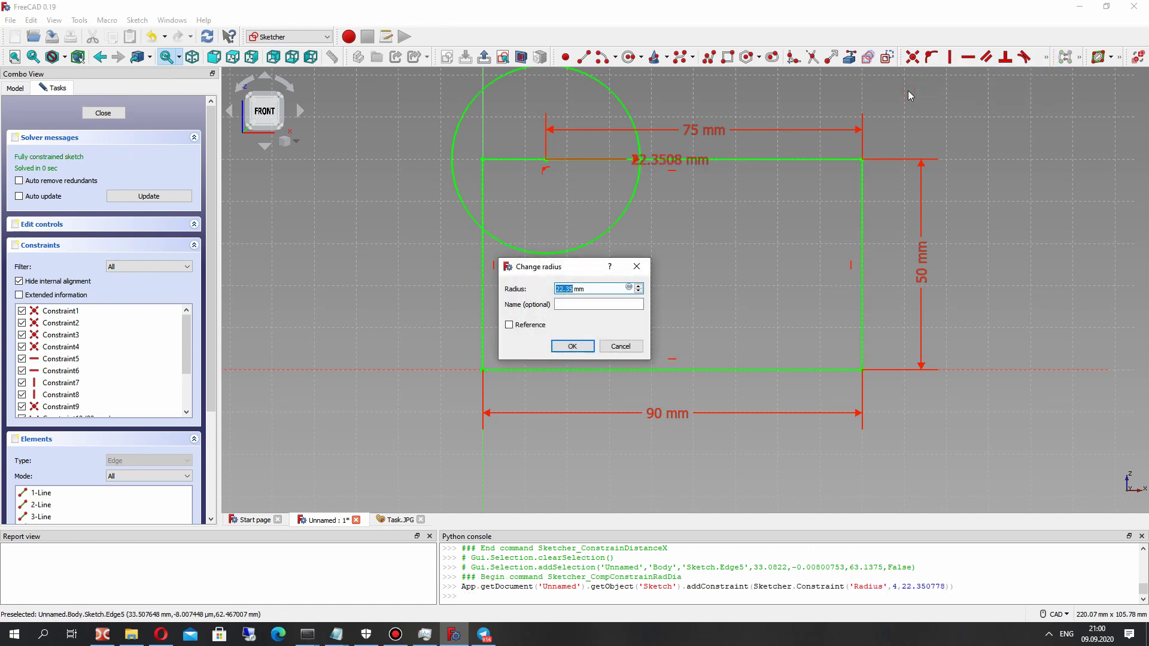
key("Return")
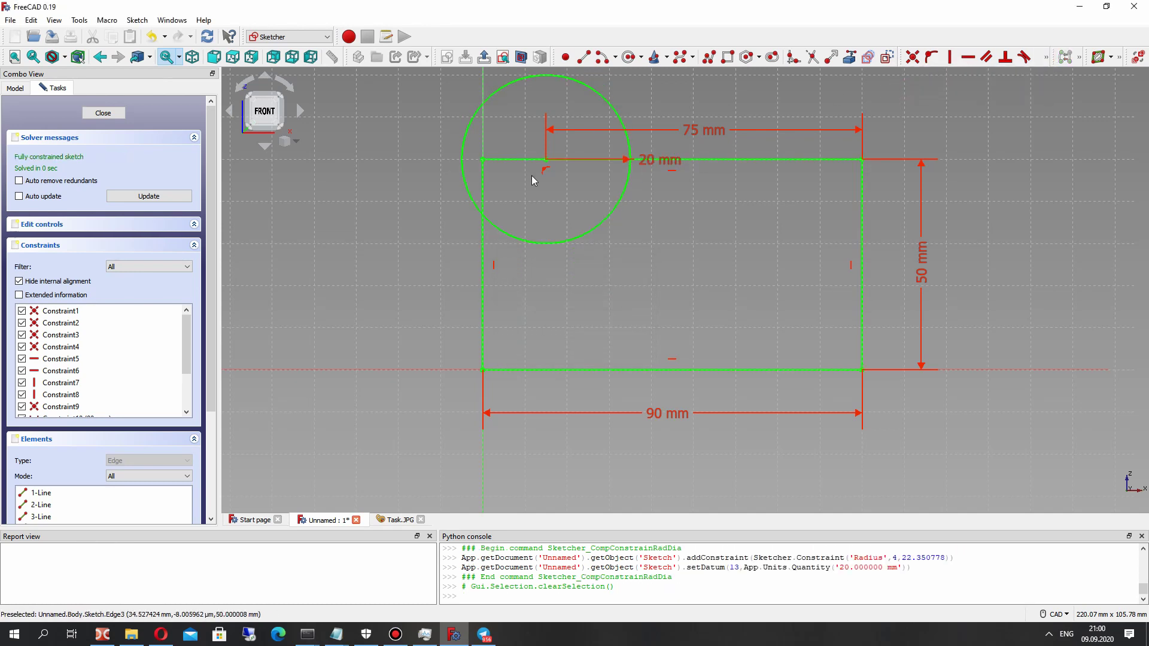
scroll(546, 170, "up", 1)
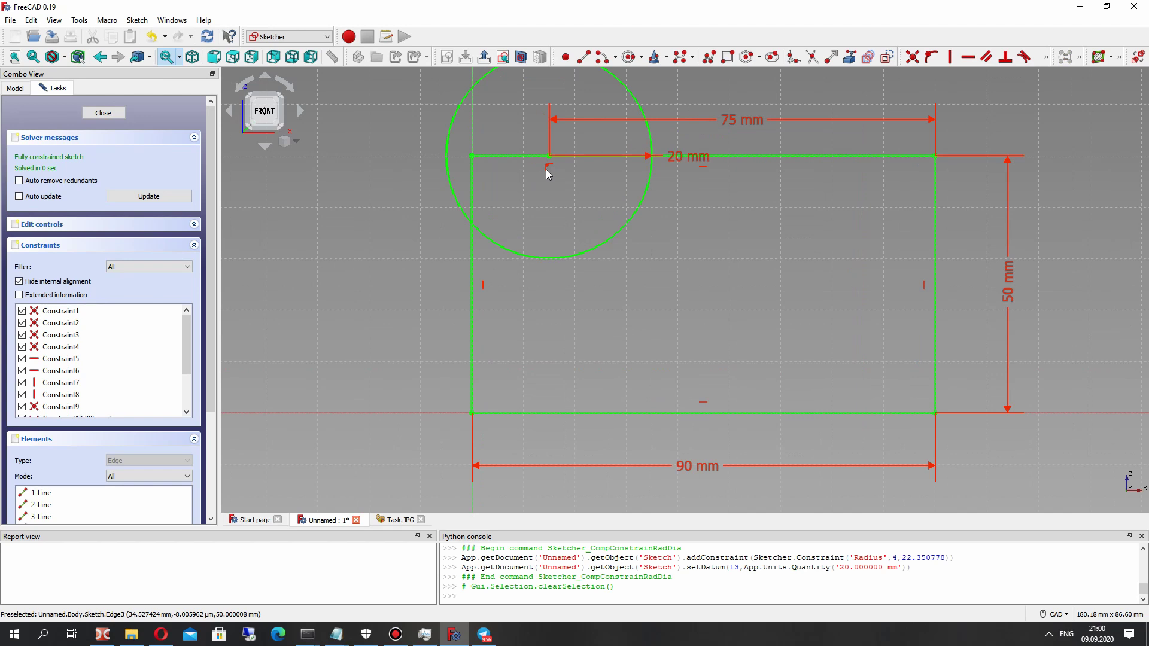
Draw a horizontal line from the circle's bottom running left past the rectangle.
left_click(584, 57)
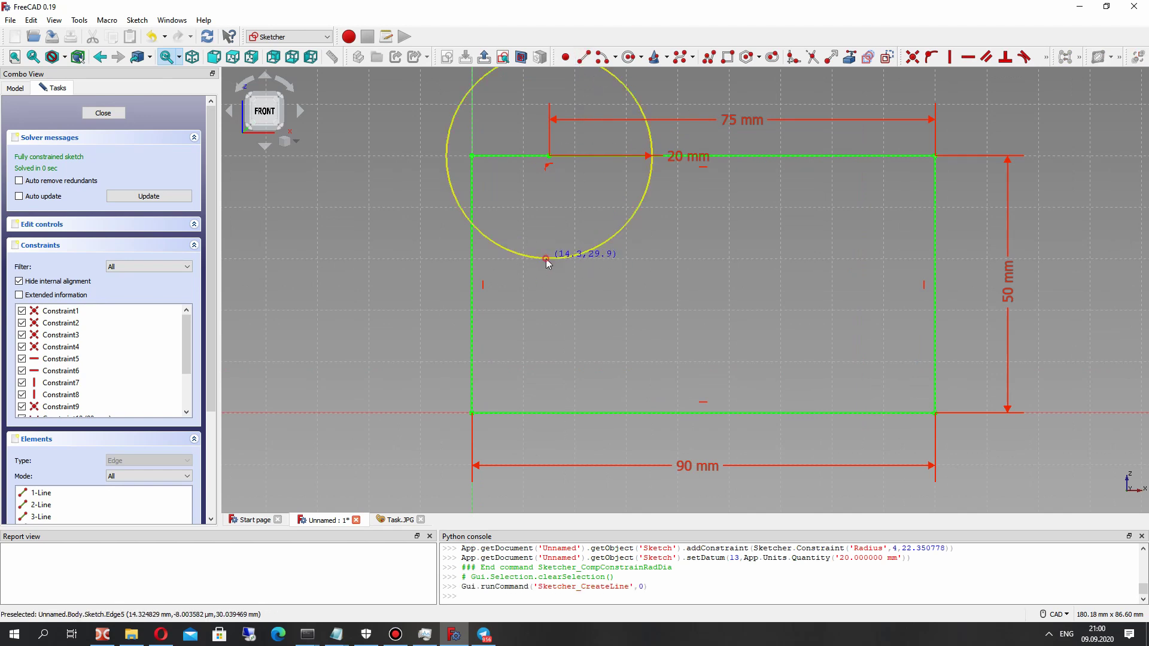
left_click(546, 259)
left_click(385, 259)
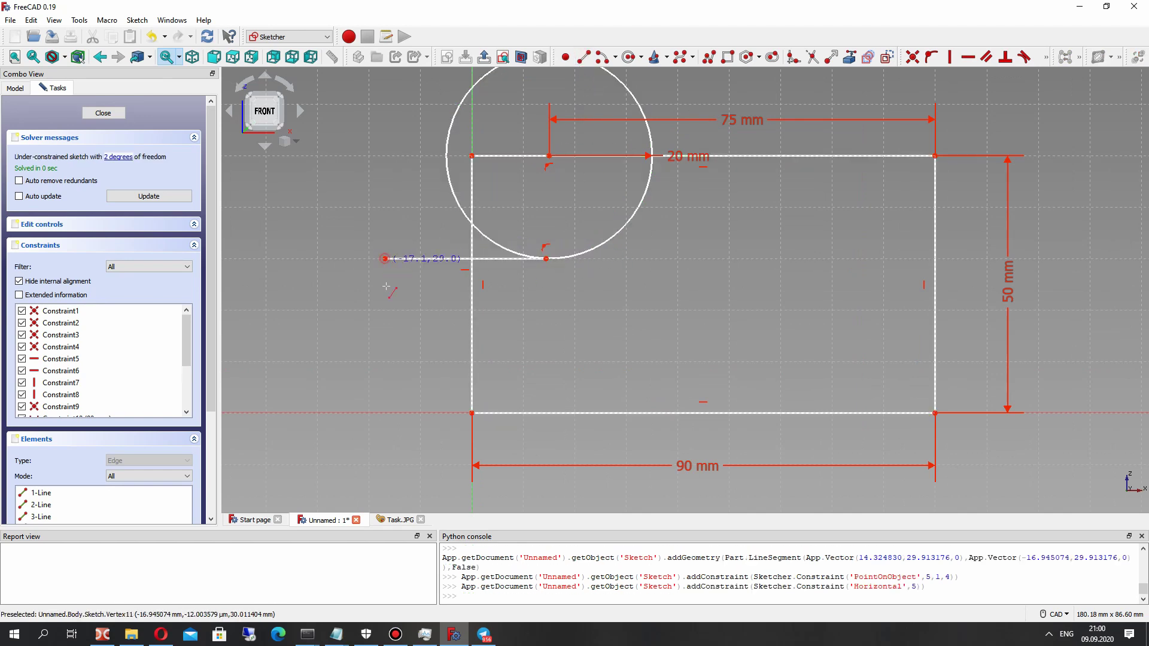
right_click(535, 261)
left_click_drag(546, 258, 522, 256)
Make the line tangent to the circle and trim away the circle's lower-left arc.
left_click(503, 258)
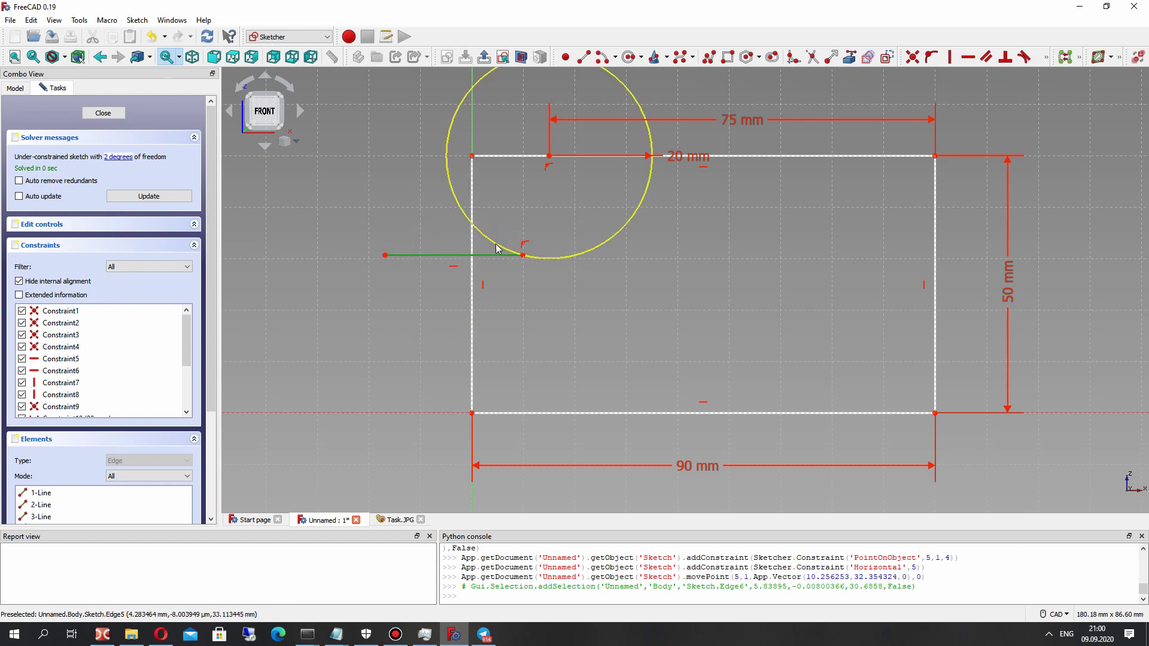
left_click(494, 243)
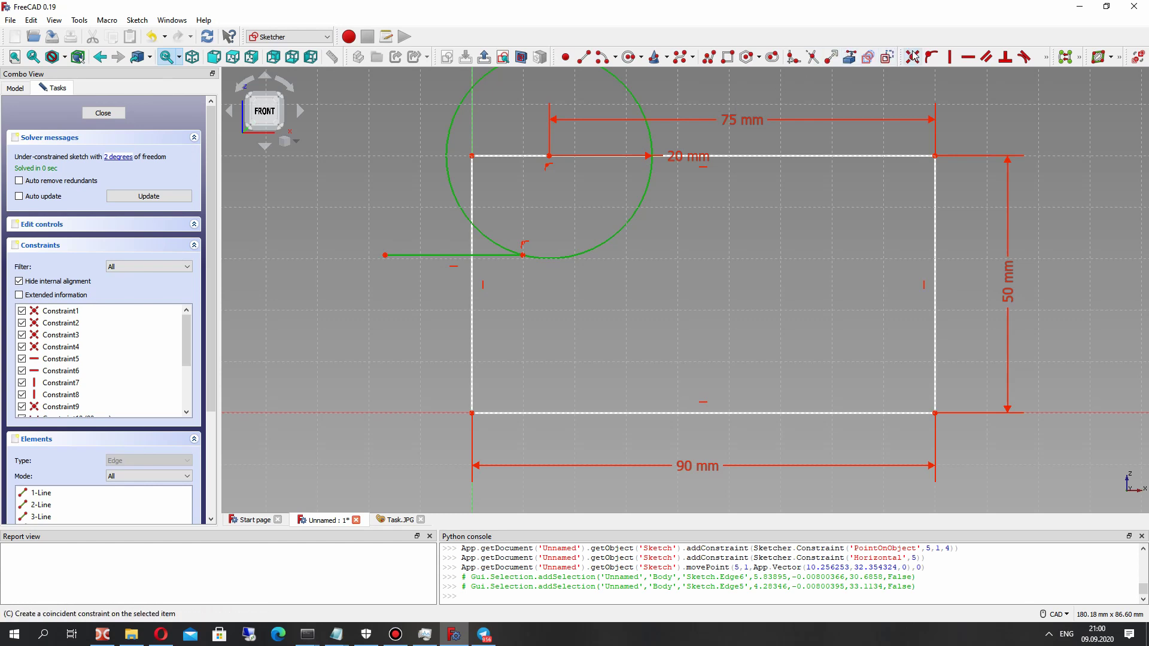
left_click(1027, 57)
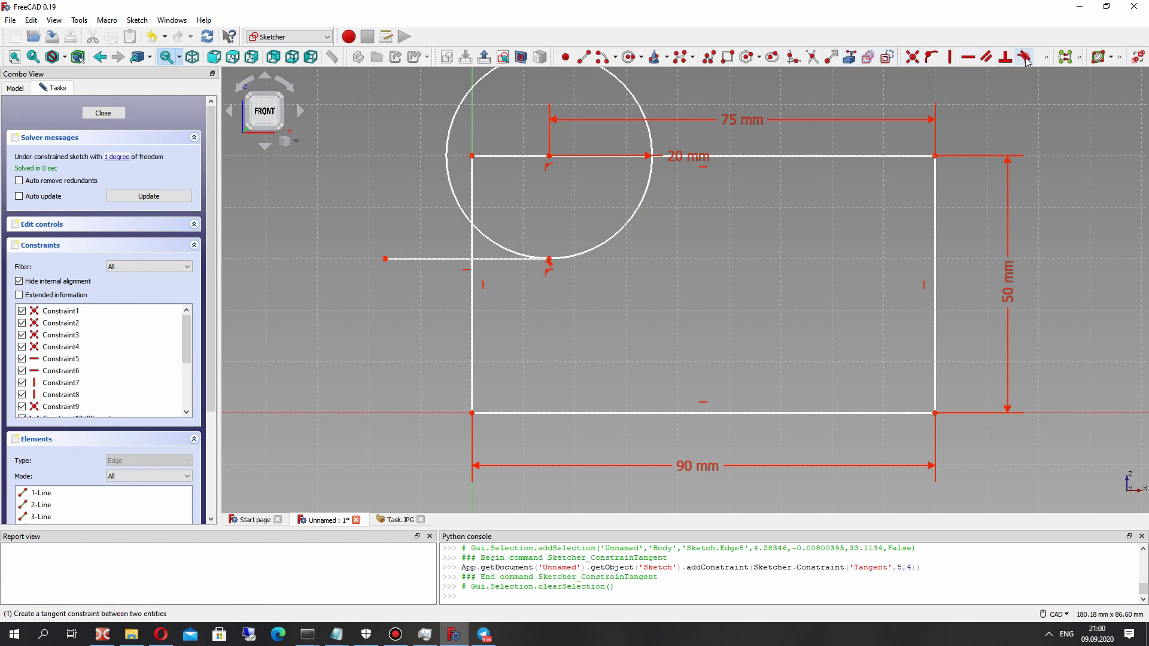
left_click_drag(555, 269, 465, 287)
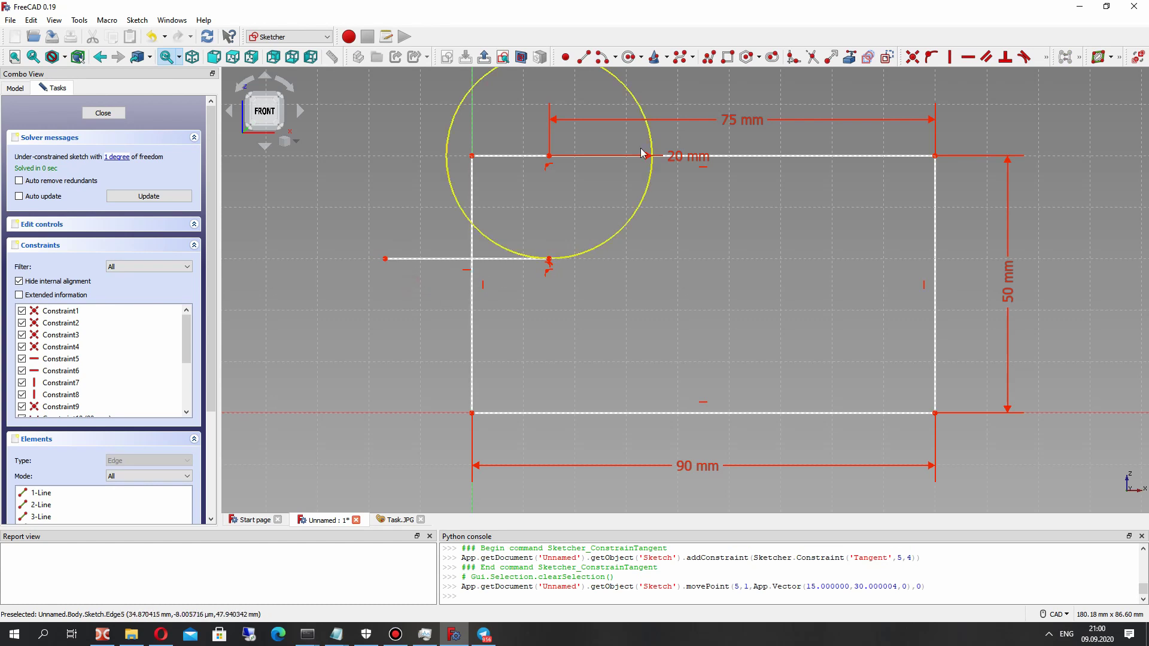
left_click(812, 58)
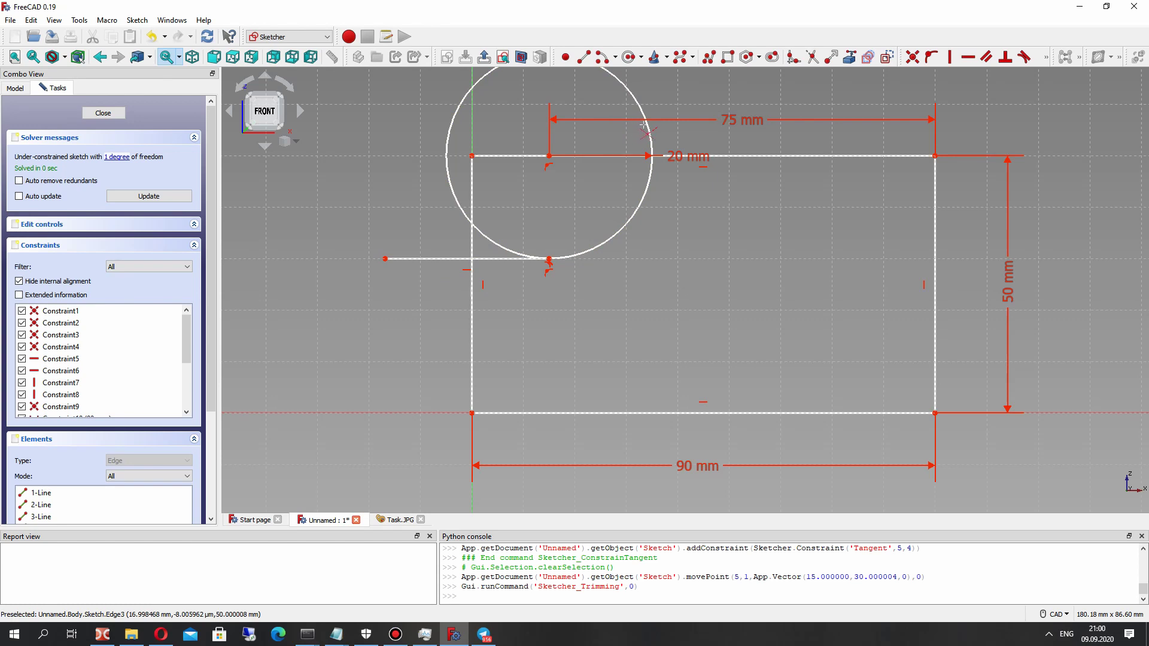
left_click(494, 243)
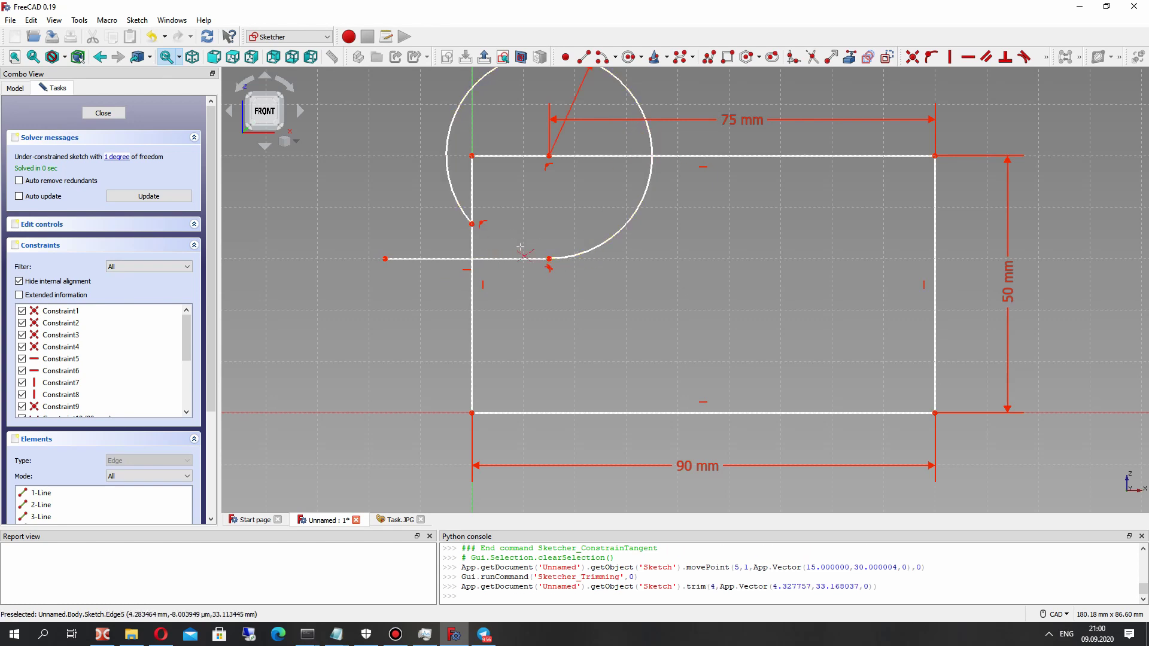
Trim the circle's upper-left part and adjust the arc and line ends.
left_click(640, 108)
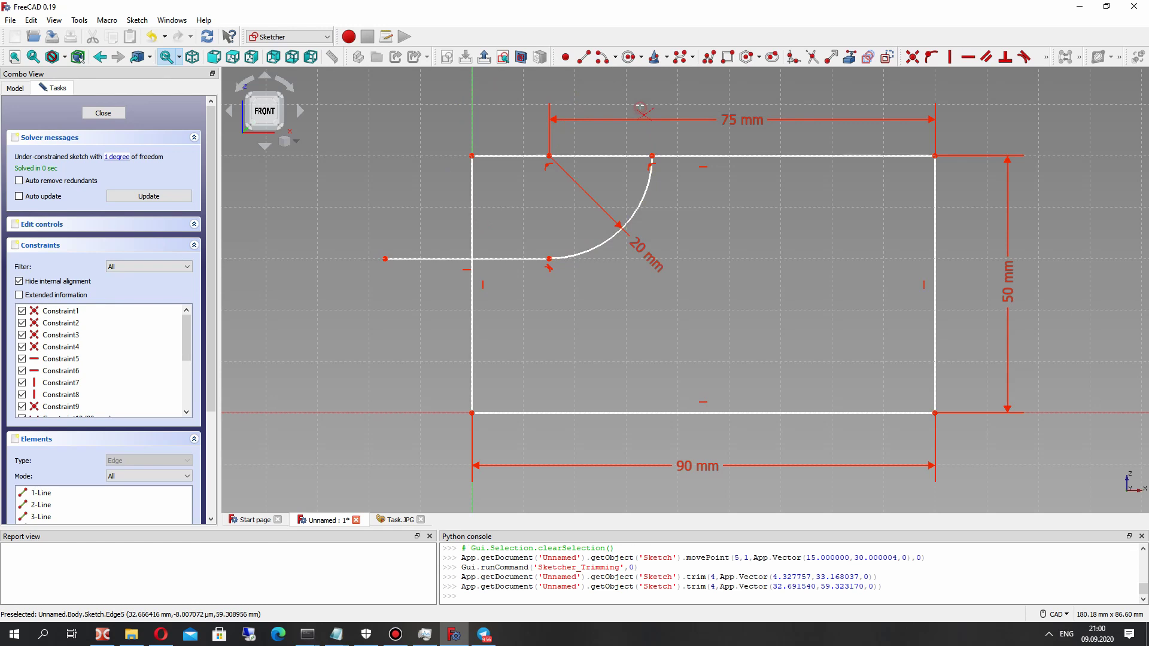
right_click(651, 155)
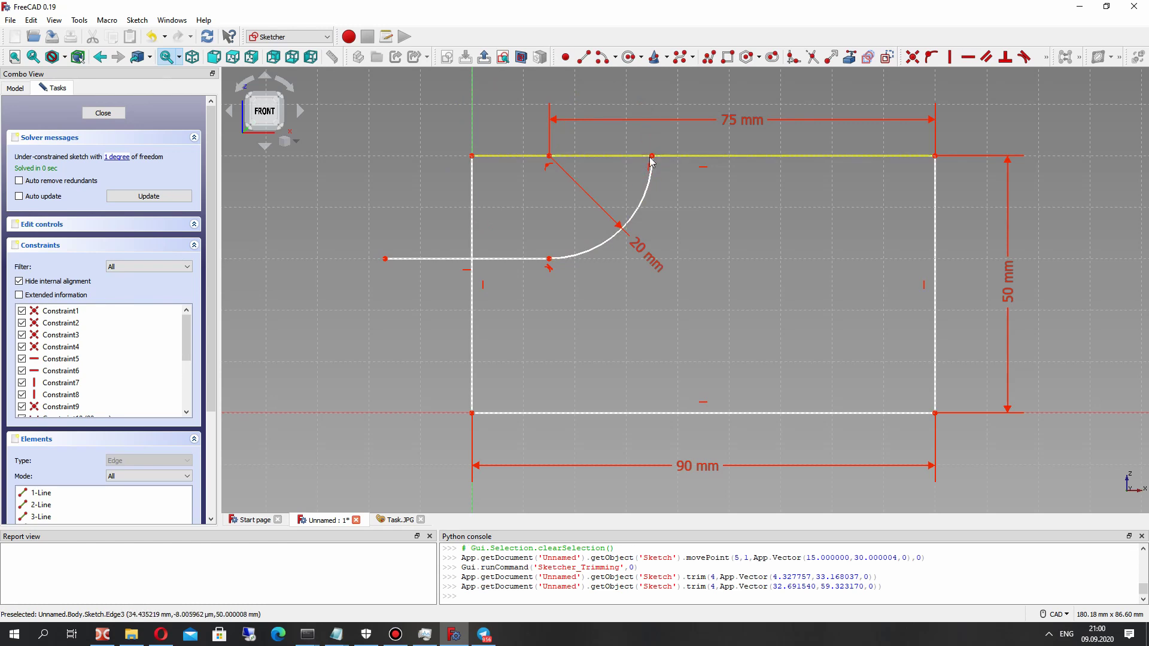
mouse_move(651, 155)
left_mouse_down()
mouse_move(628, 167)
mouse_move(644, 155)
left_mouse_up()
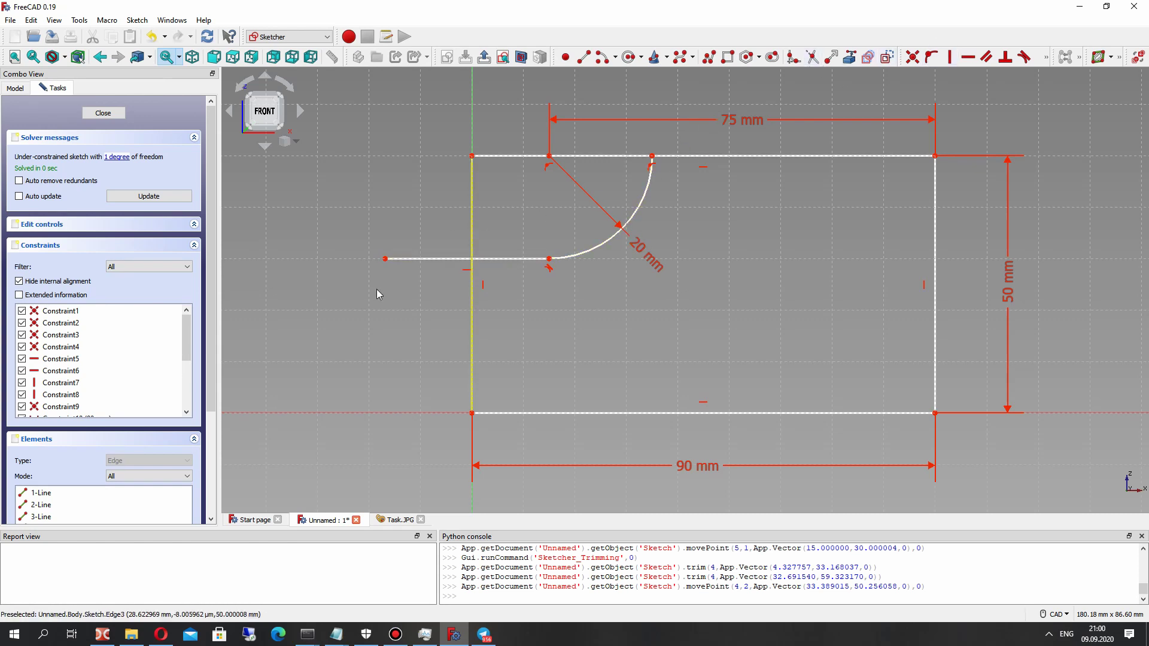
left_click_drag(400, 260, 426, 242)
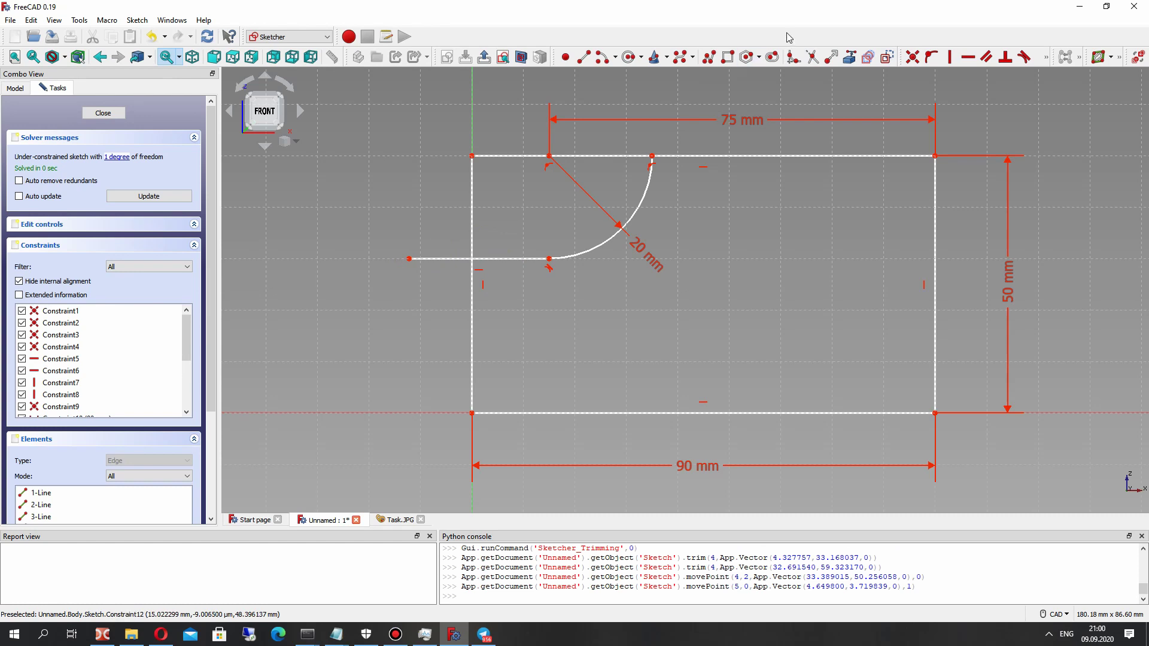
Trim the line outside the rectangle, the upper left edge and top-edge pieces, undoing mistakes.
left_click(812, 57)
left_click(439, 259)
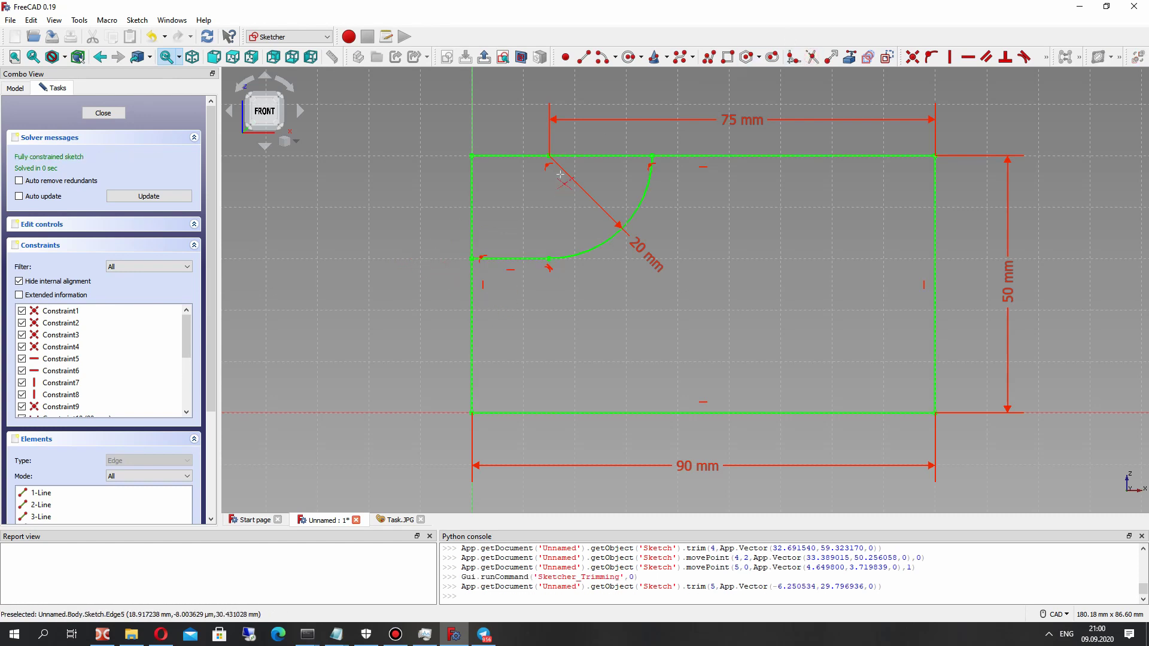
left_click(472, 200)
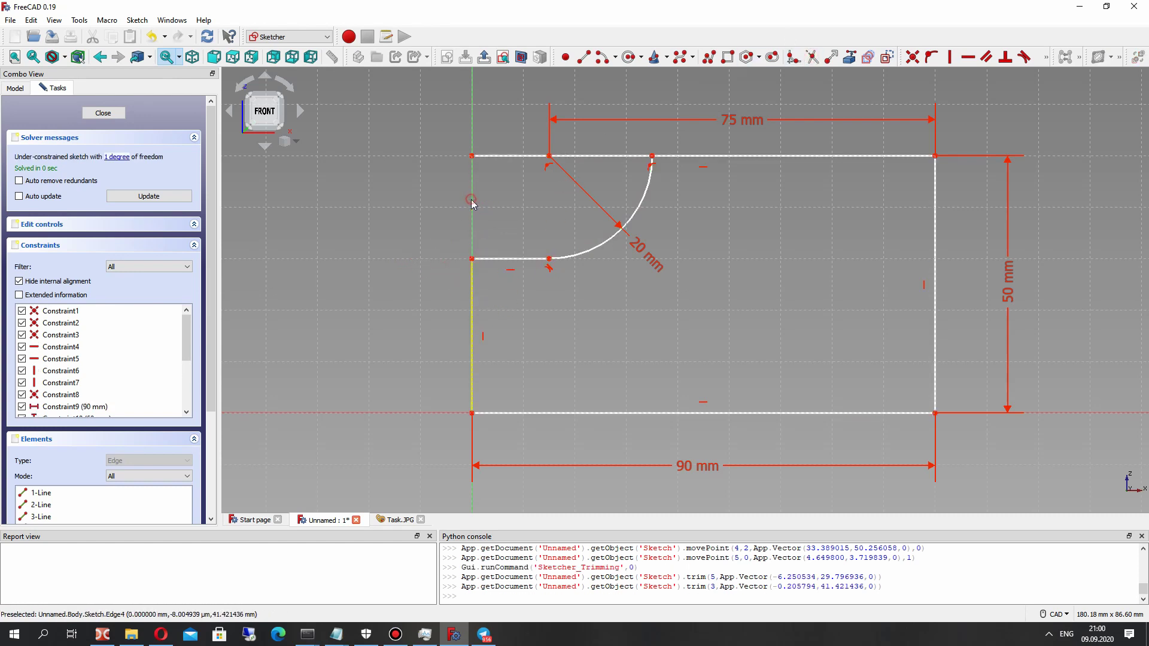
left_click(527, 157)
key("ctrl+z")
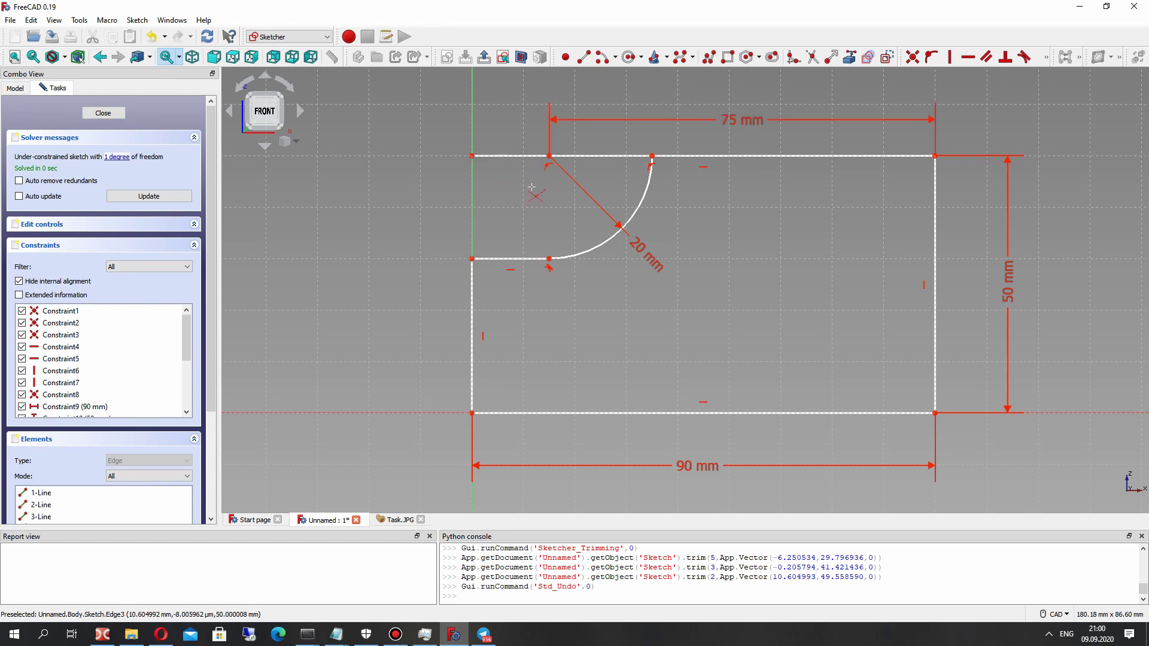
left_click(577, 156)
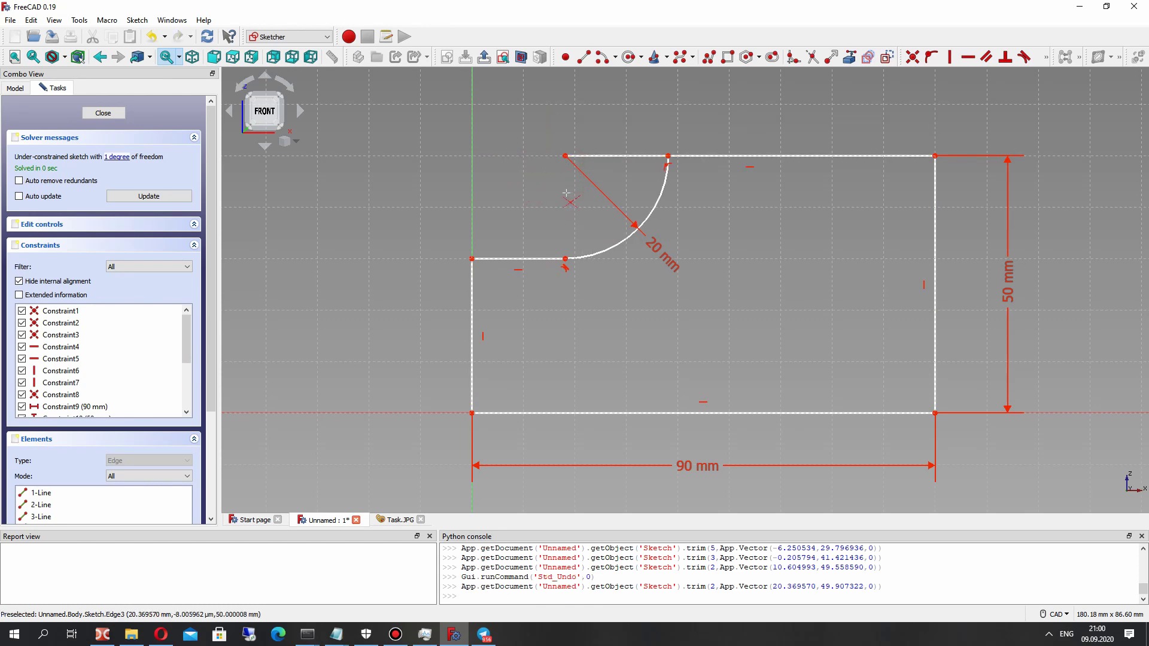
left_click(590, 156)
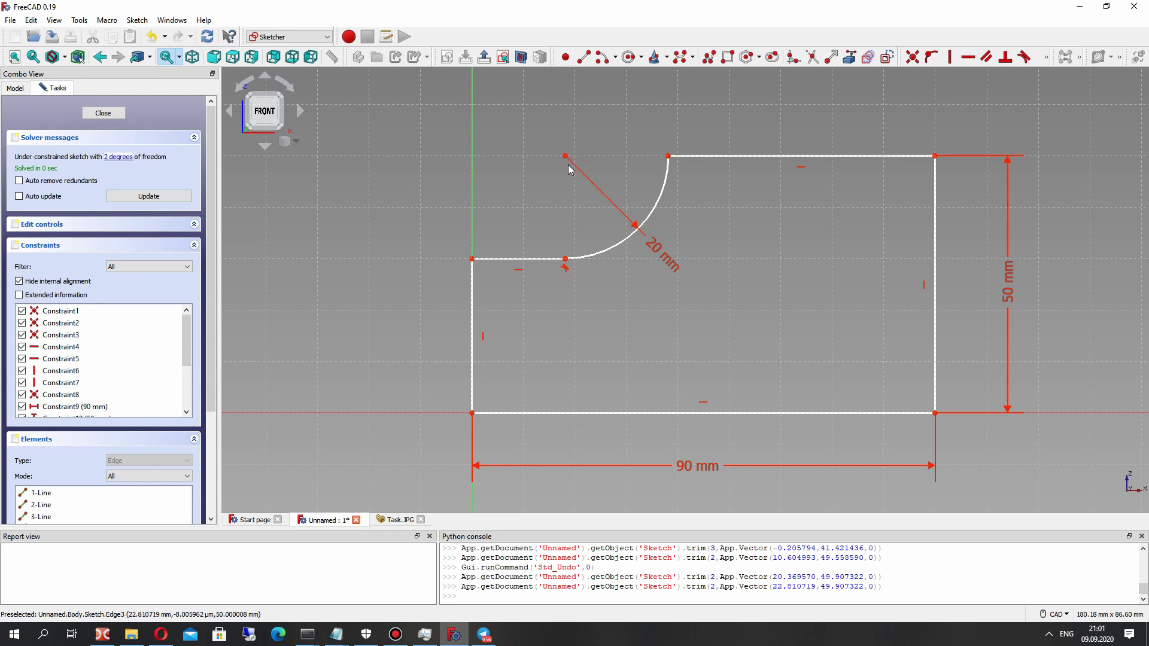
left_click_drag(563, 158, 567, 152)
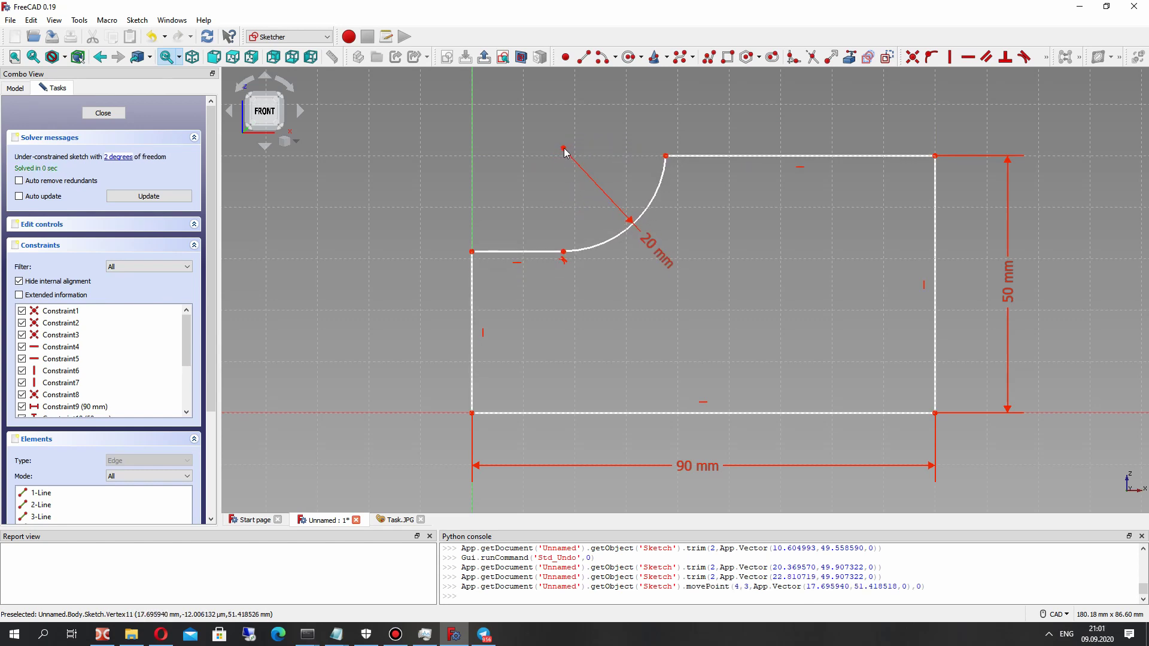
key("ctrl+z")
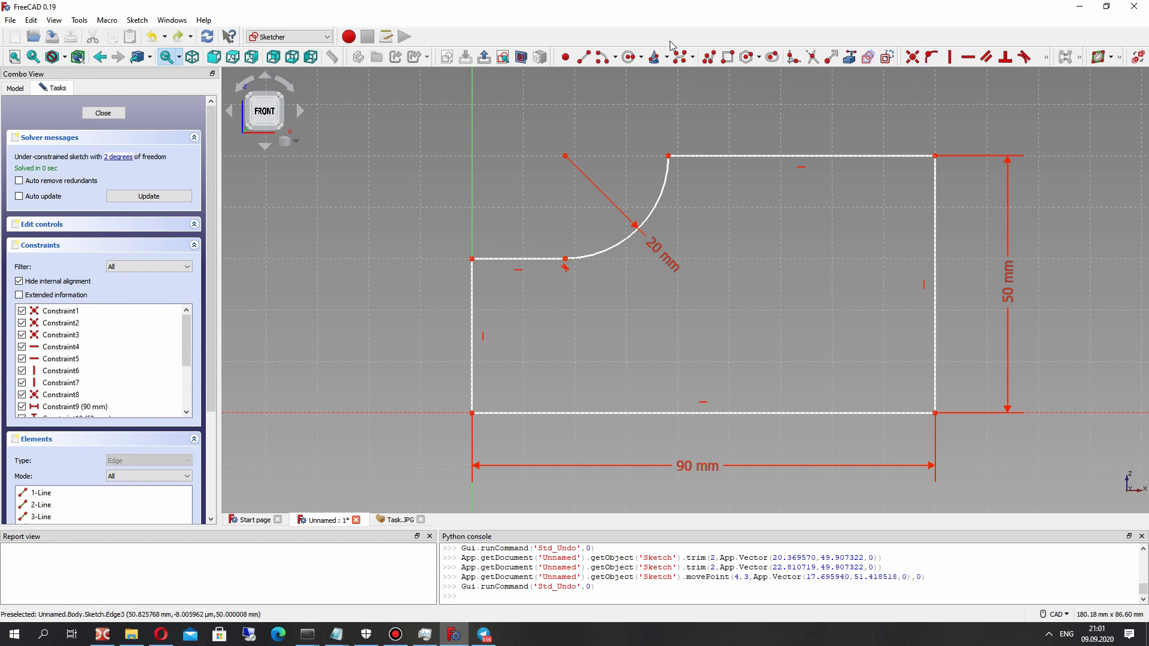
Add a 55 mm horizontal distance from the arc's upper end to the top-right corner, discarding a redundant 20 mm one.
left_click(1047, 58)
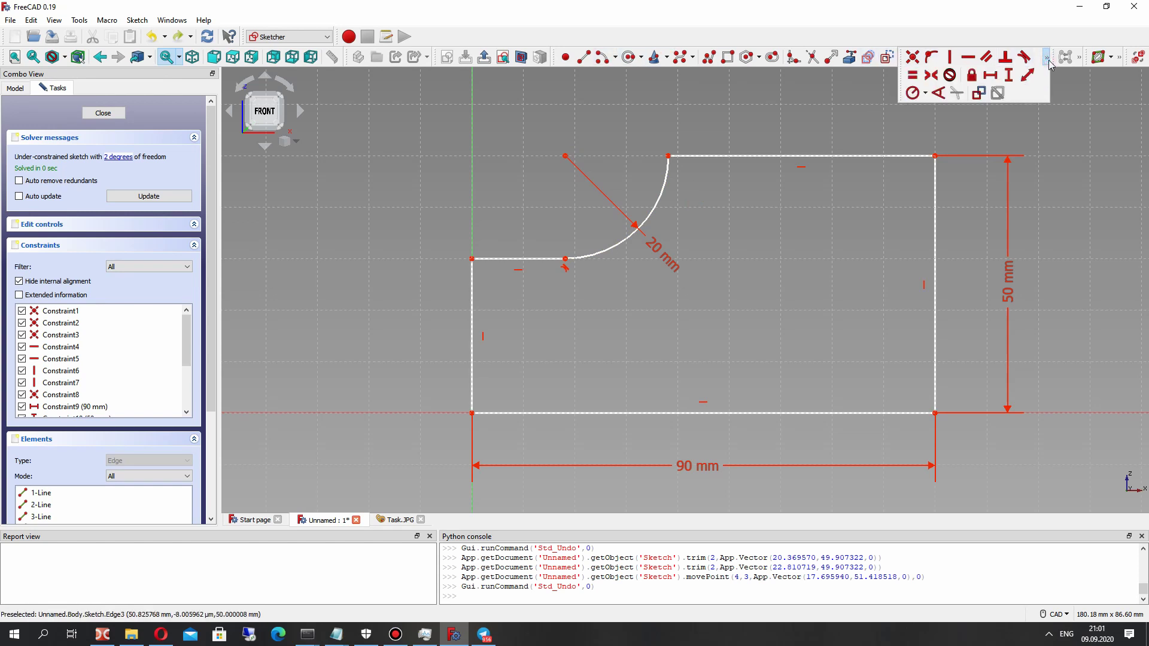
left_click(991, 75)
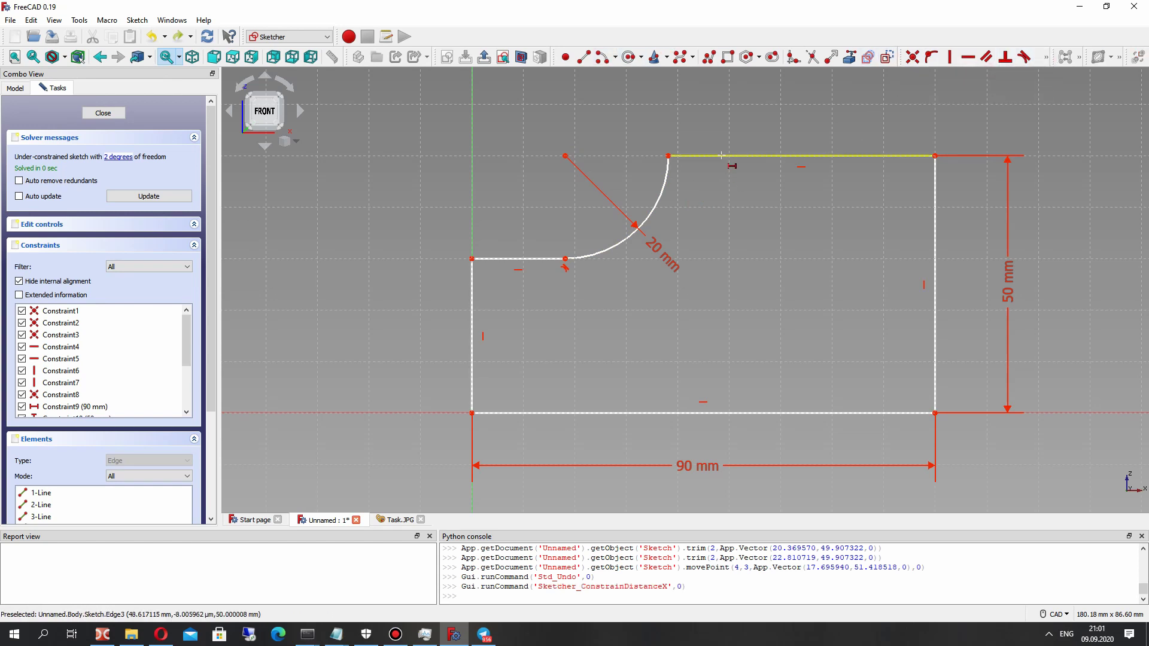
left_click(565, 157)
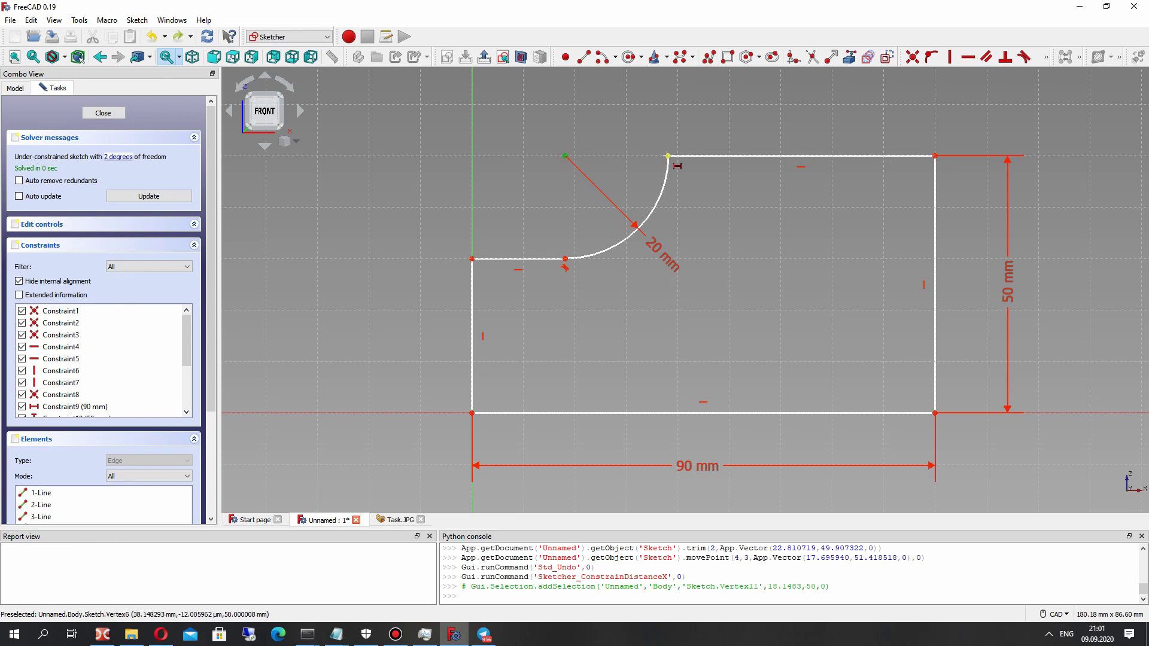
left_click(668, 156)
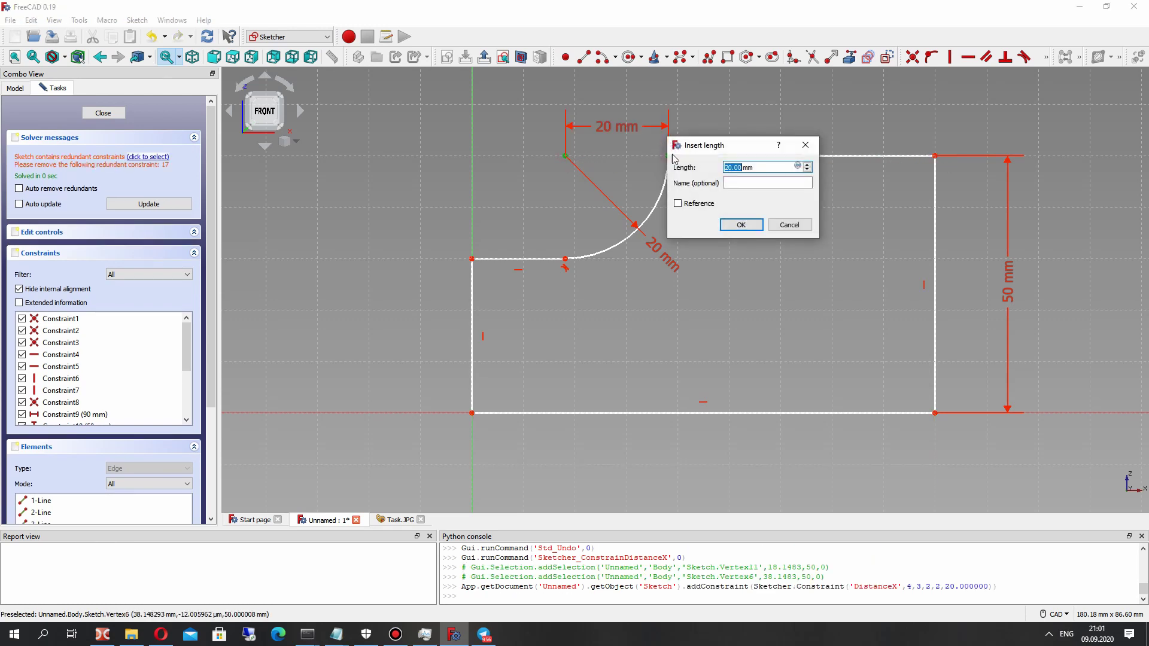
left_click(740, 226)
left_click(659, 324)
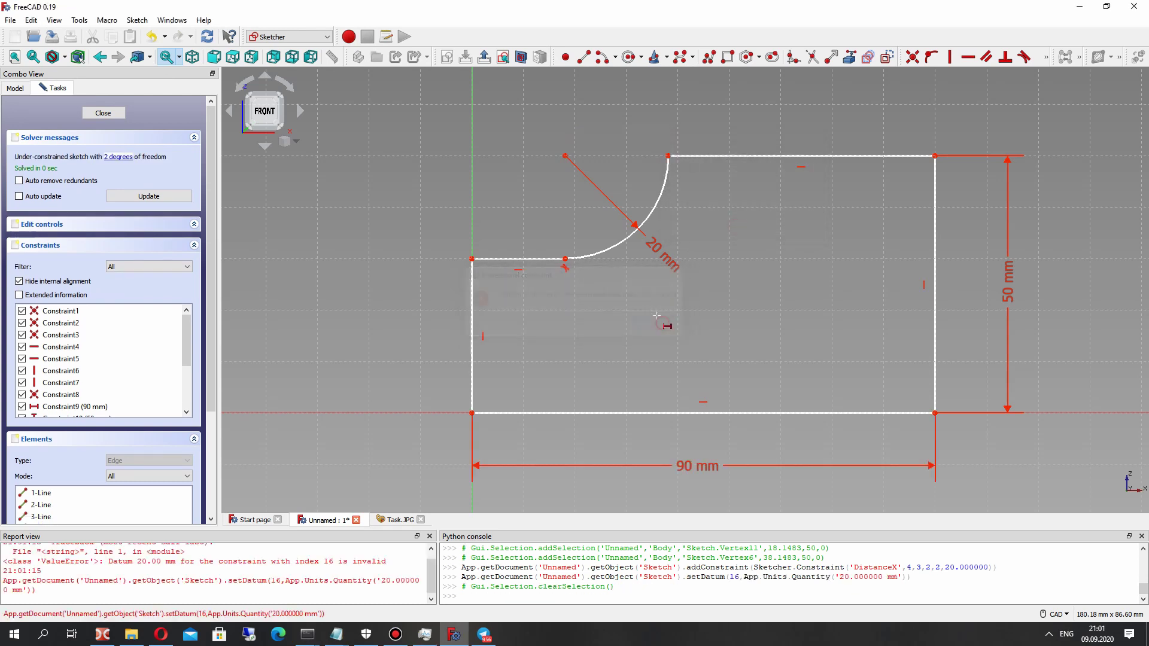
left_click(667, 156)
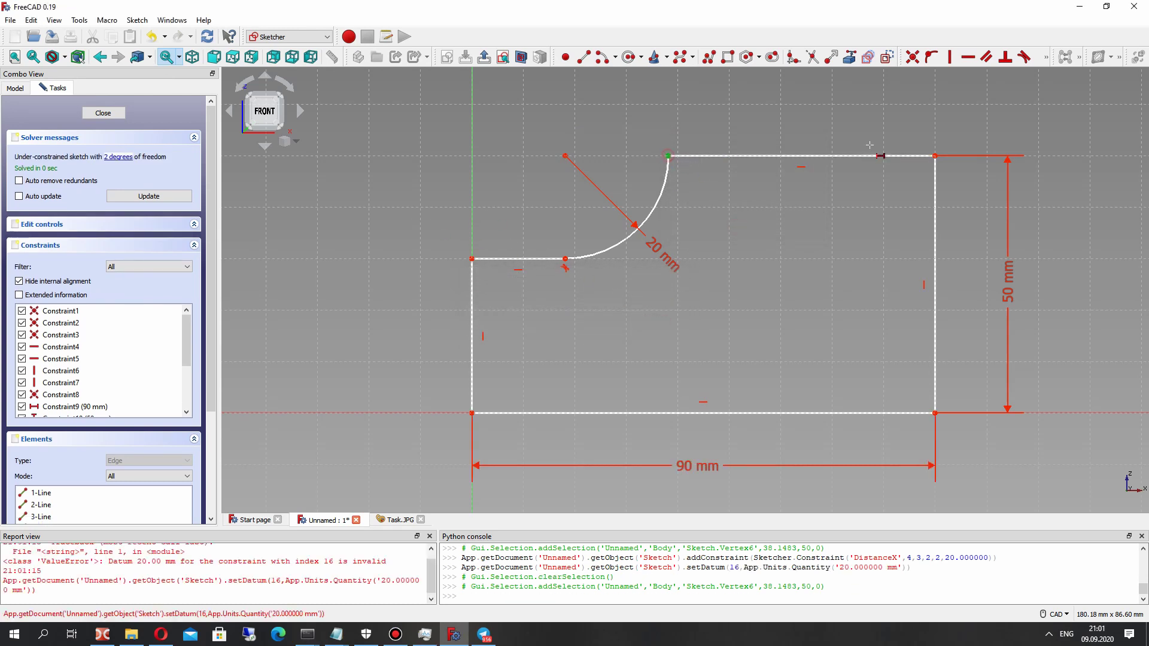
left_click(934, 156)
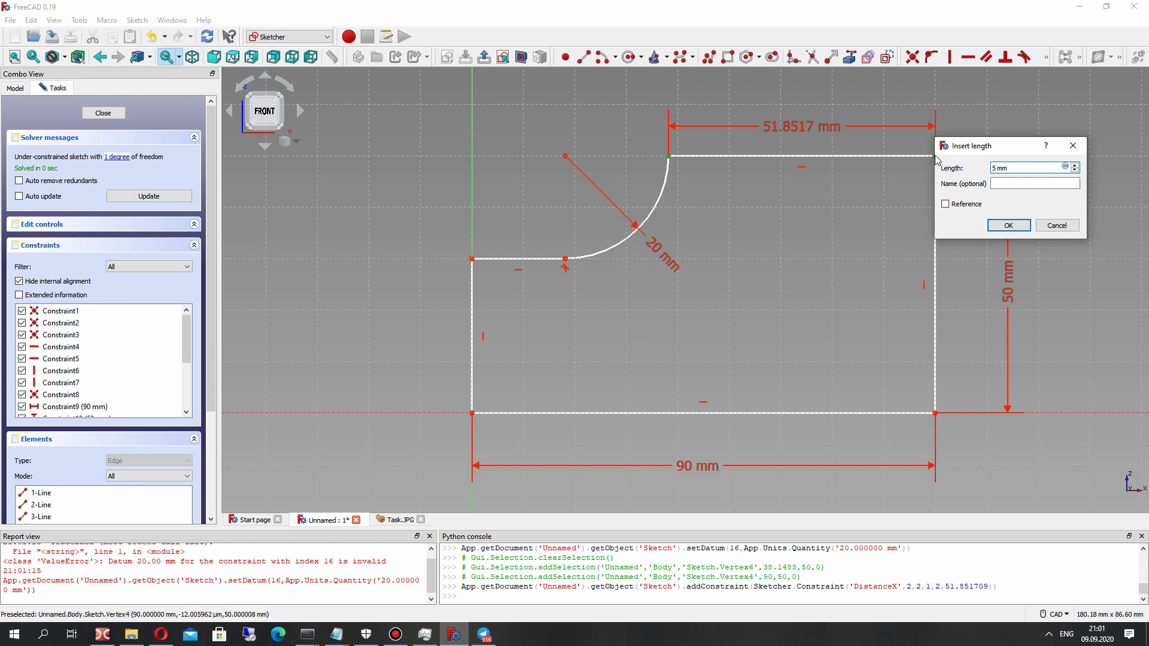
type("55")
key("Return")
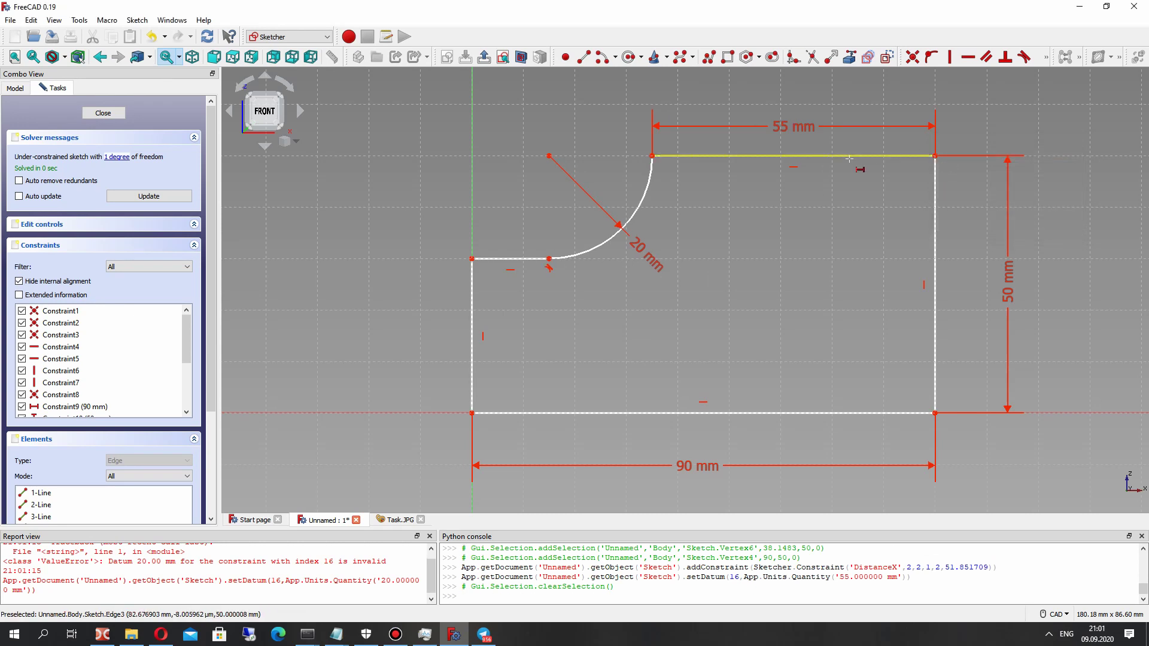
key("Escape")
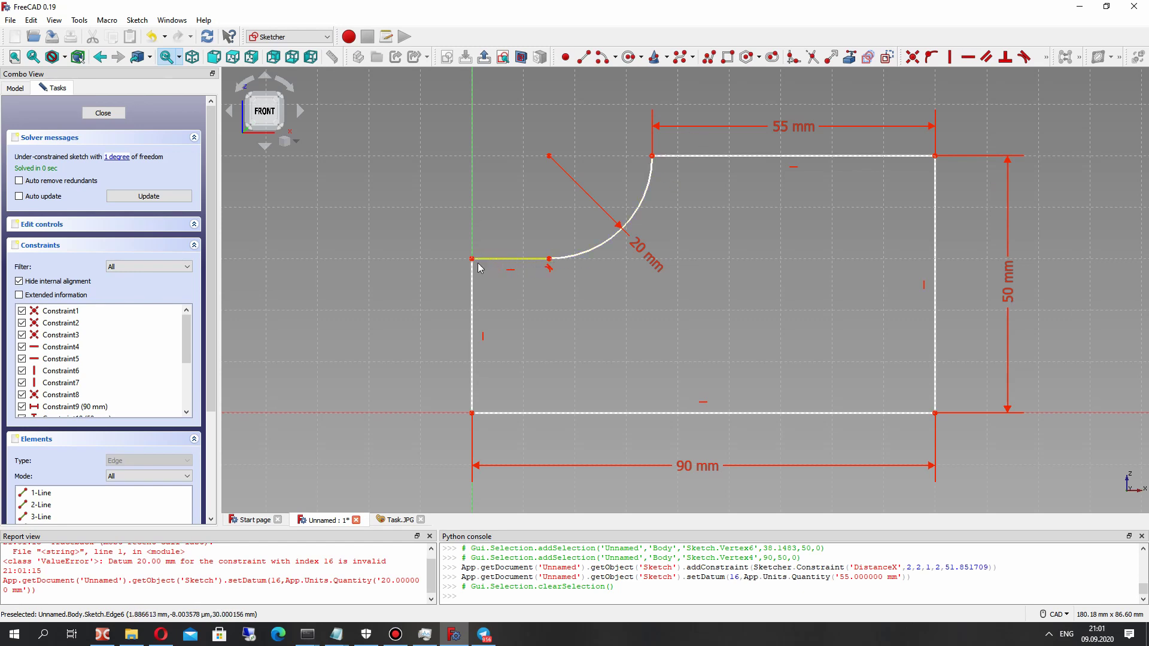
Constrain the arc's two endpoints 20 mm apart vertically and place the dimension left of the notch.
left_click_drag(546, 264, 572, 273)
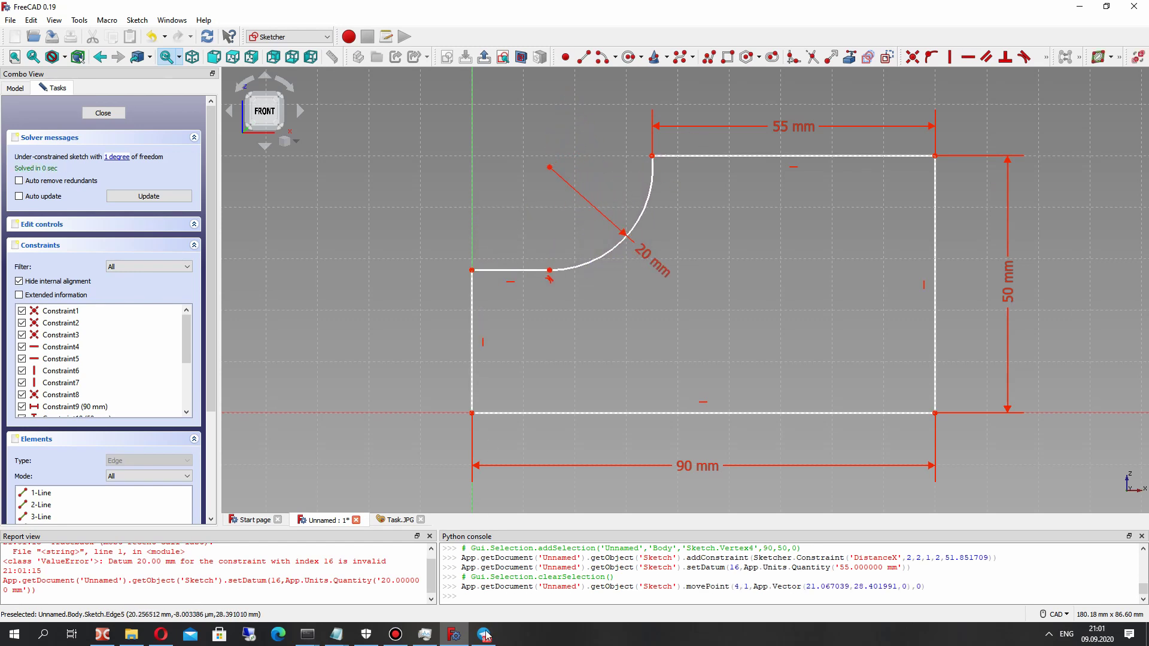
left_click(534, 273)
left_click(555, 222)
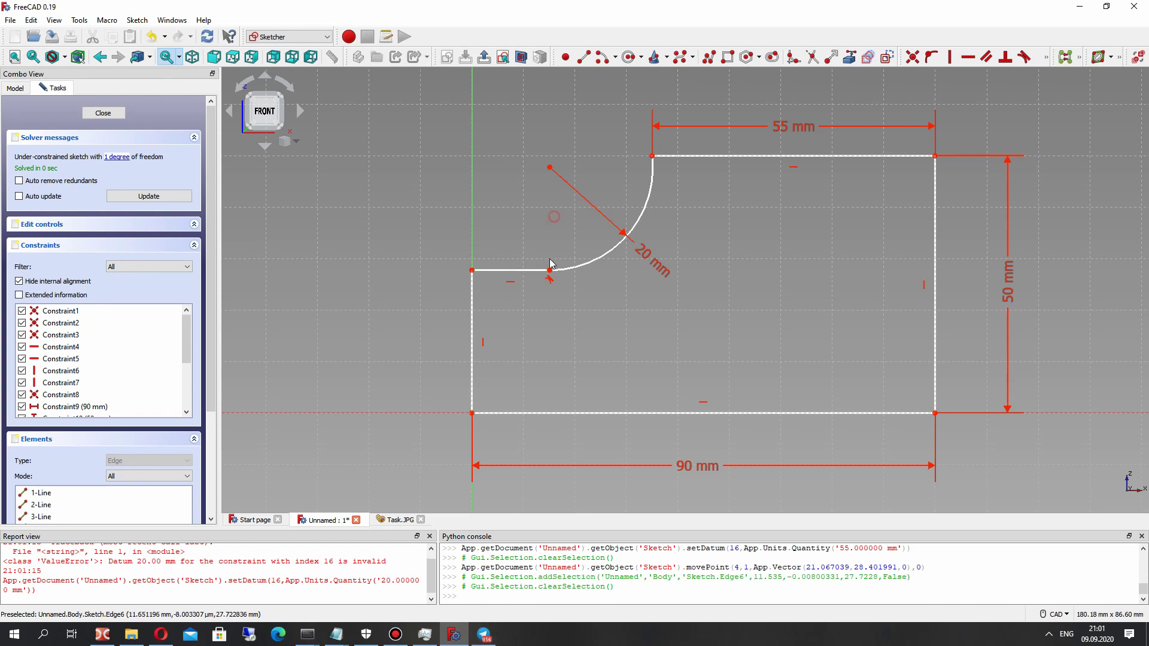
left_click(550, 273)
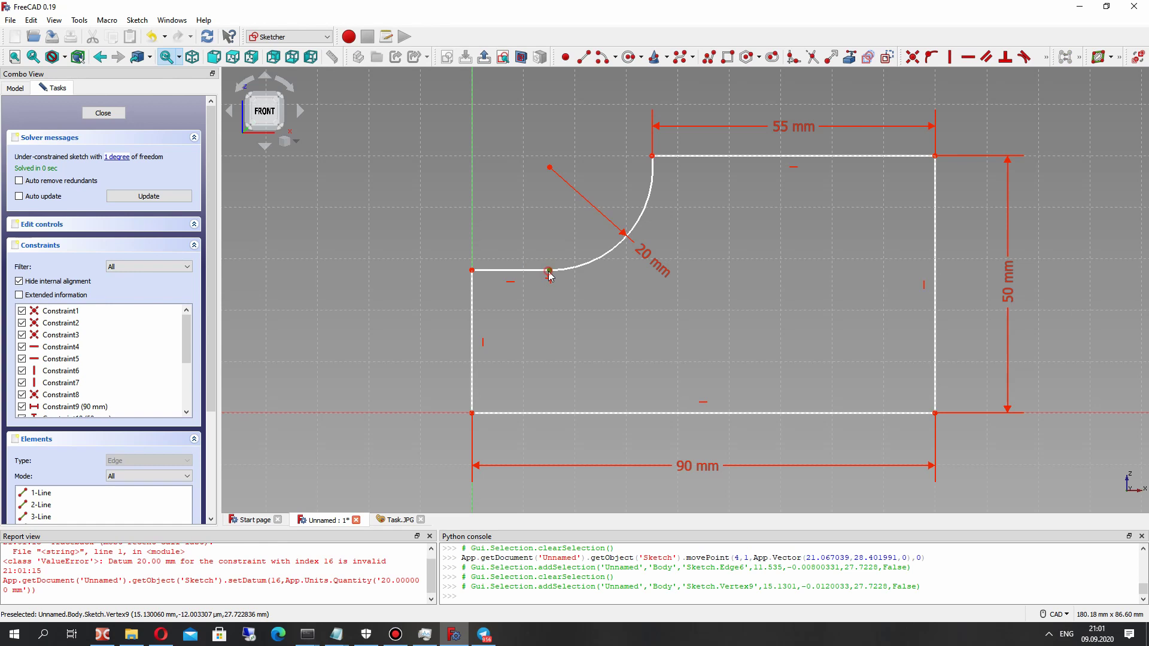
left_click(653, 157)
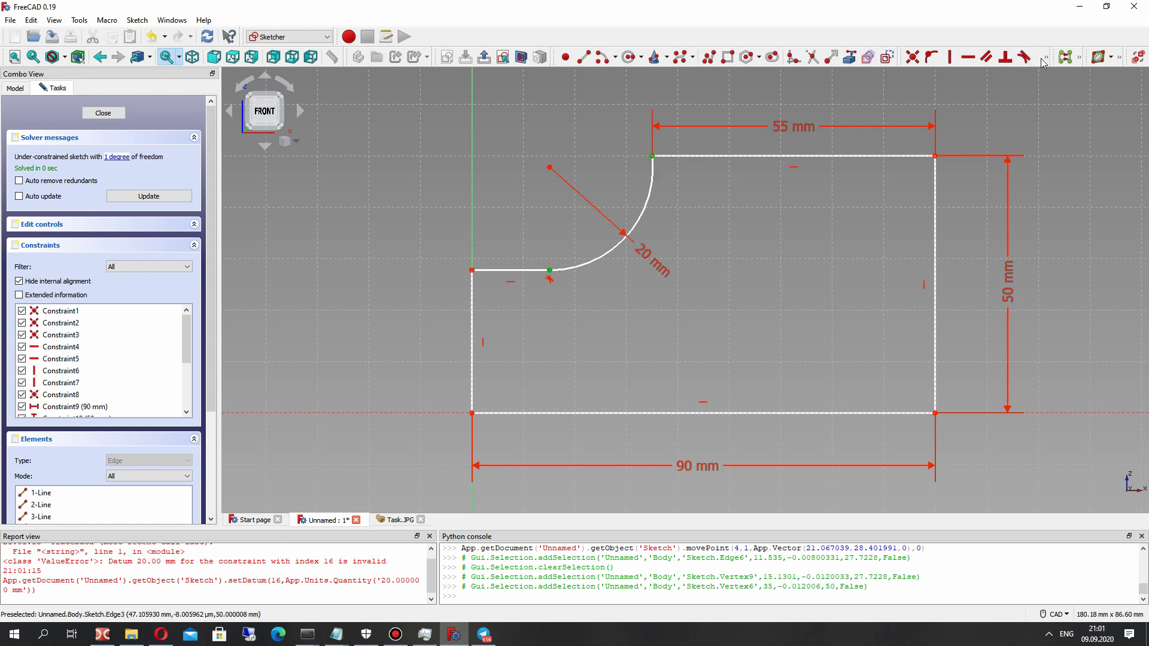
left_click(1046, 57)
left_click(1009, 75)
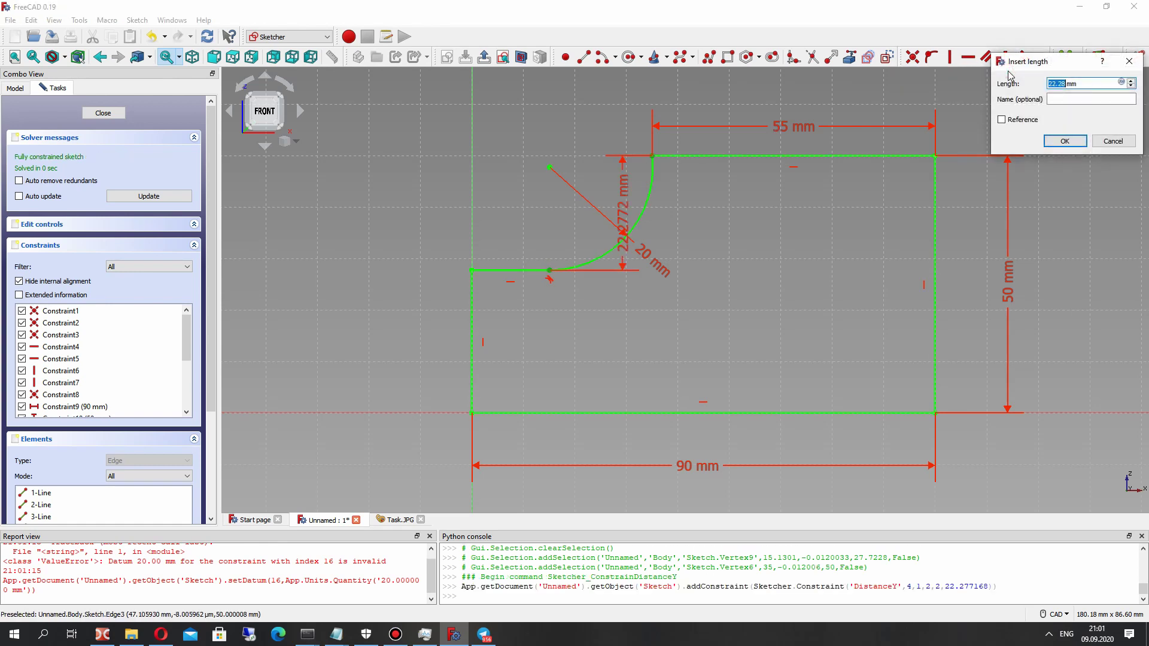
key("Return")
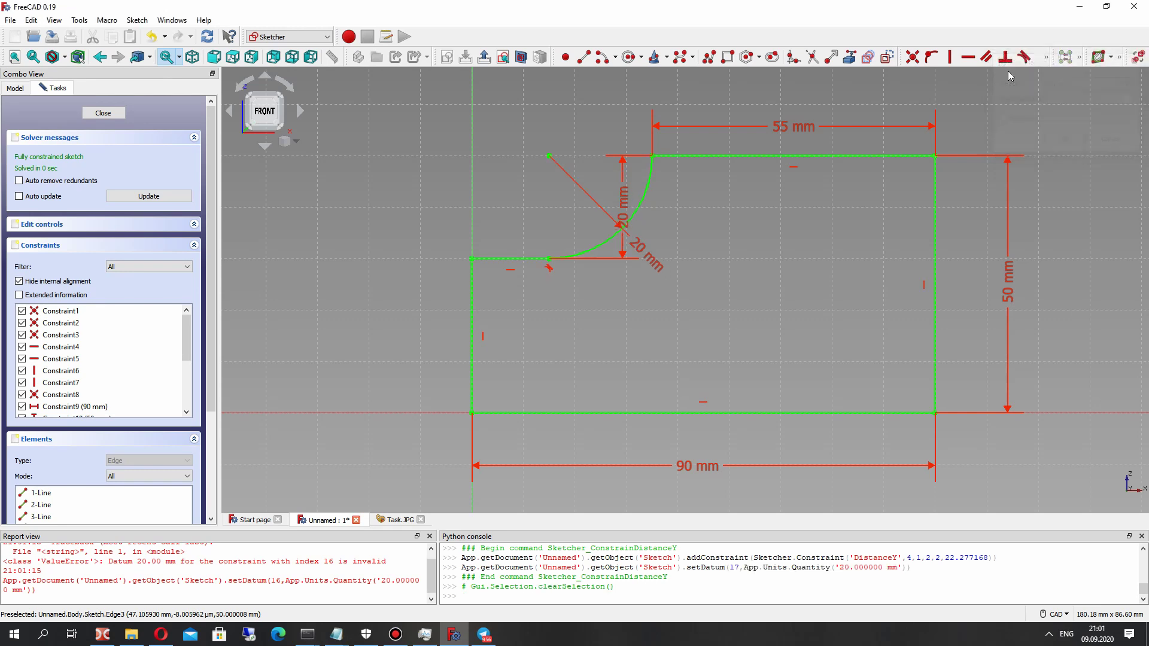
left_click_drag(629, 204, 401, 197)
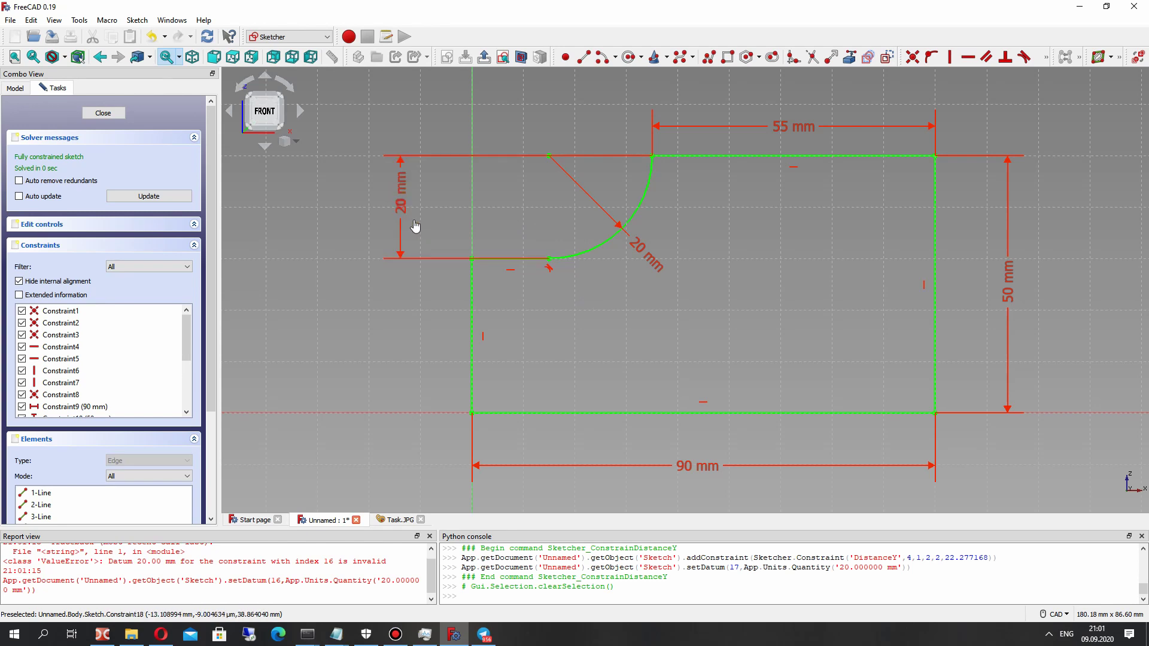
left_click_drag(404, 206, 446, 213)
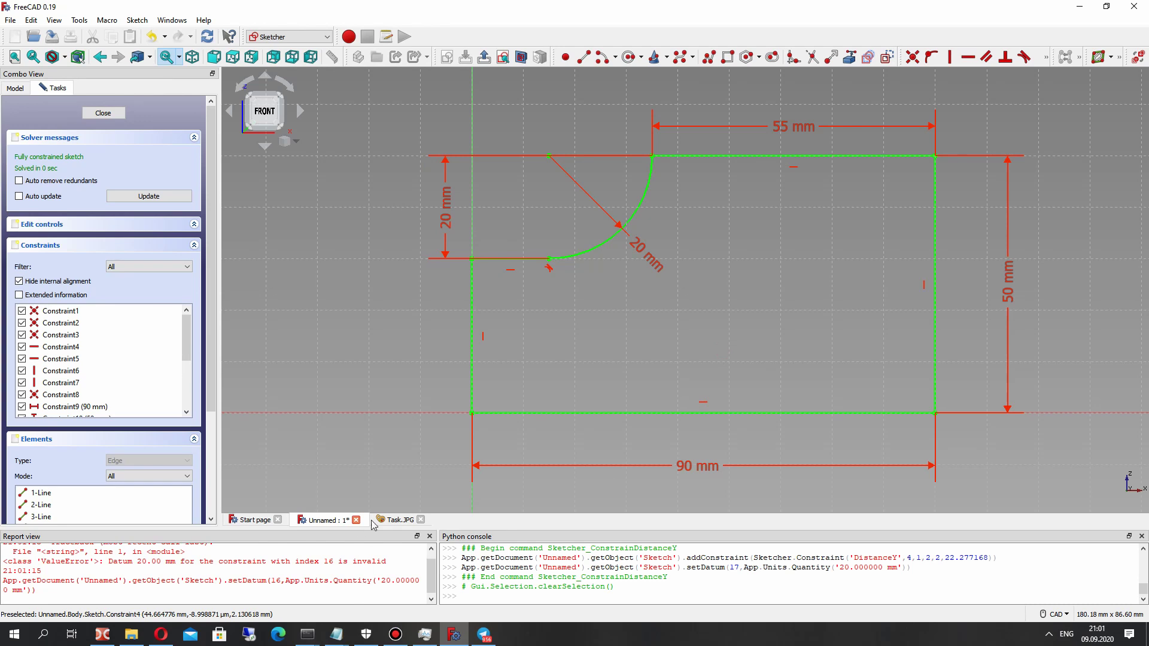
Draw a short vertical line rising from the sketch's bottom edge.
left_click(389, 520)
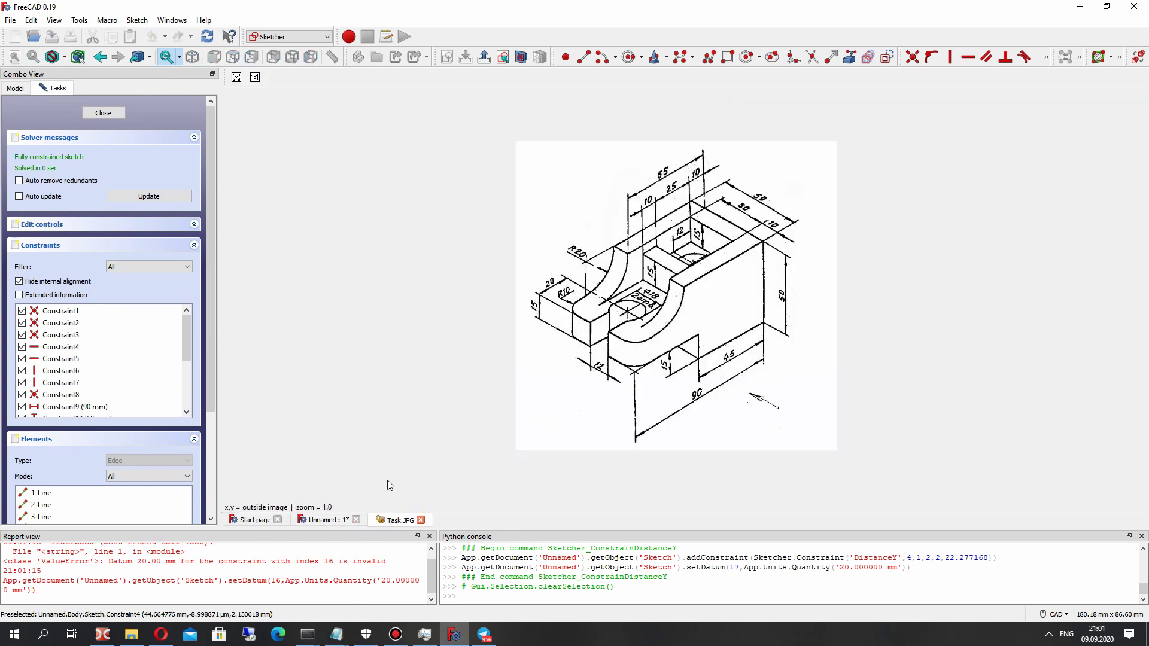
left_click(323, 520)
left_click(565, 56)
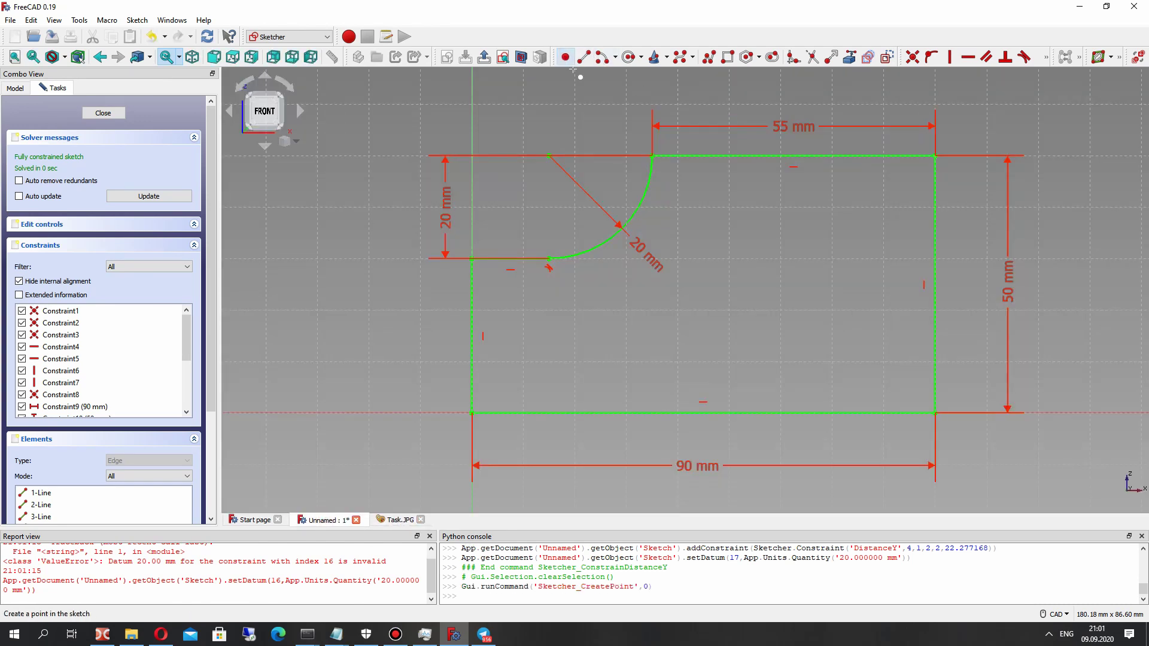
key("g")
key("l")
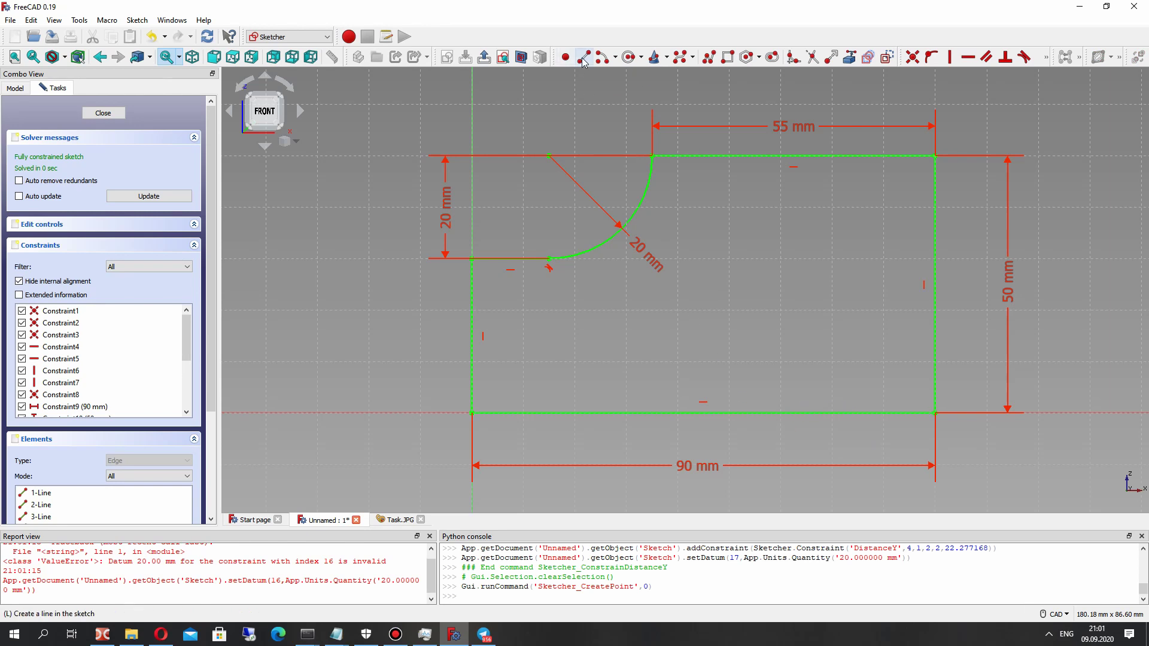
left_click(757, 413)
left_click(758, 329)
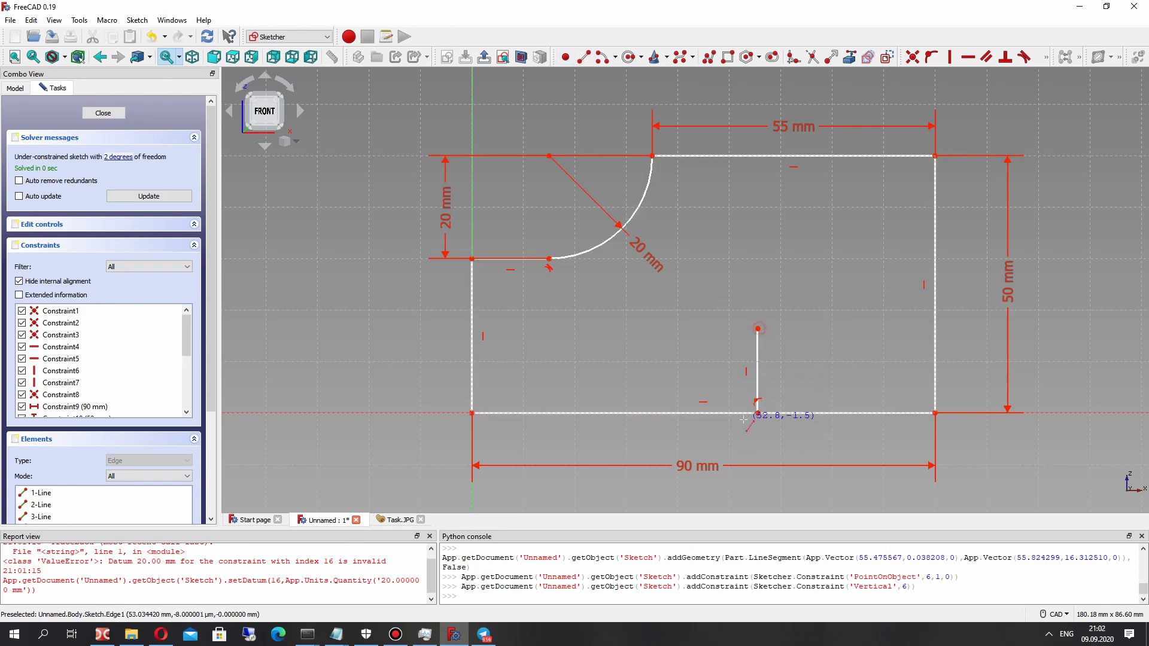
right_click(750, 405)
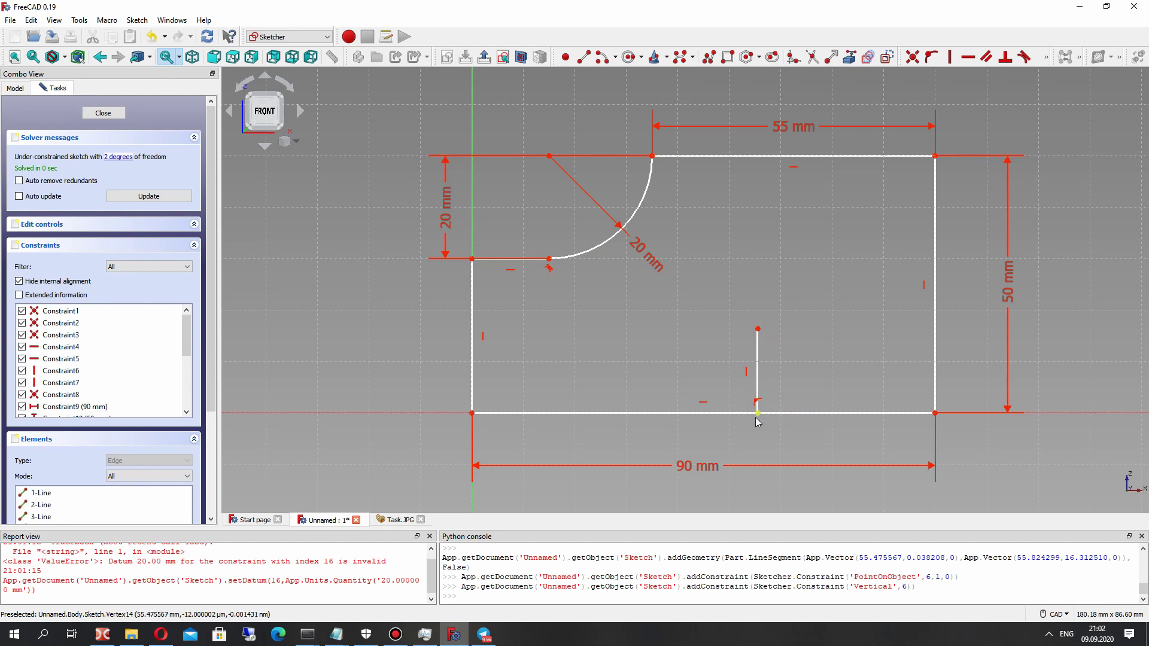
left_click_drag(749, 413, 730, 413)
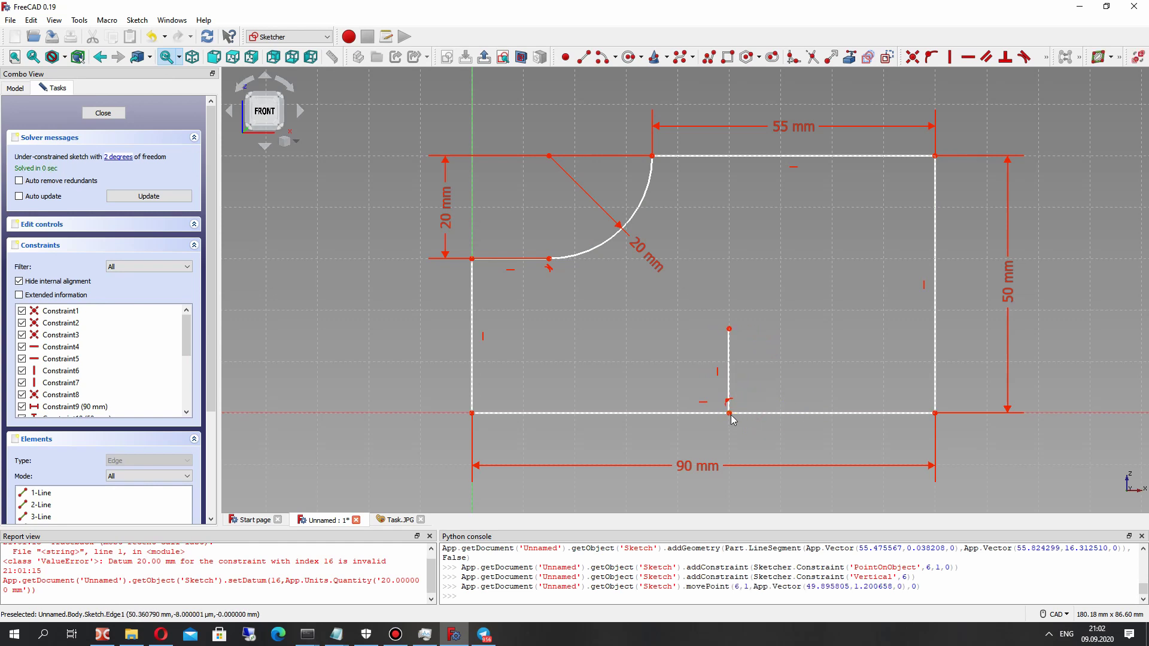
Place the vertical line 45 mm horizontally from the bottom-right corner.
left_click(935, 413)
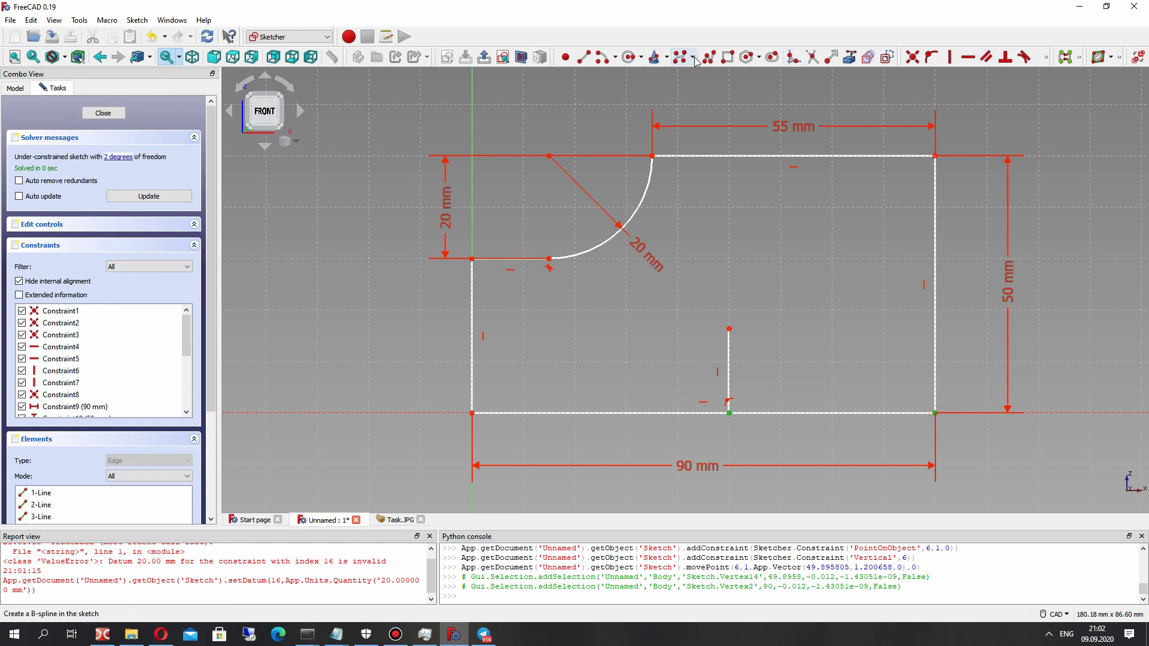
left_click(1046, 57)
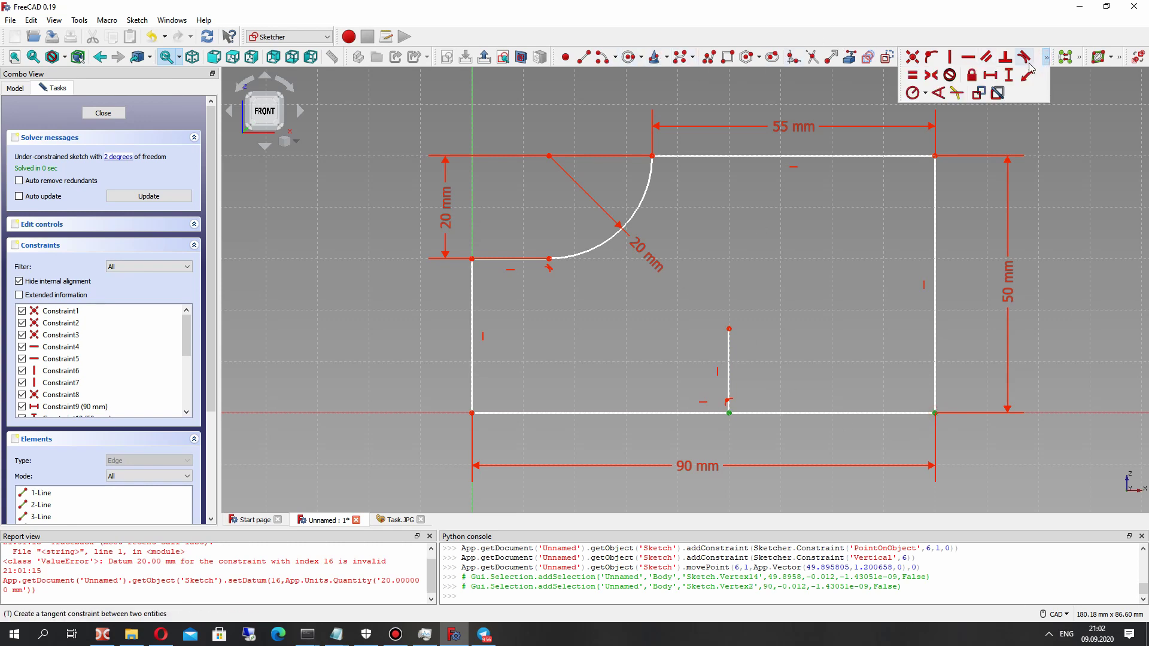
left_click(990, 75)
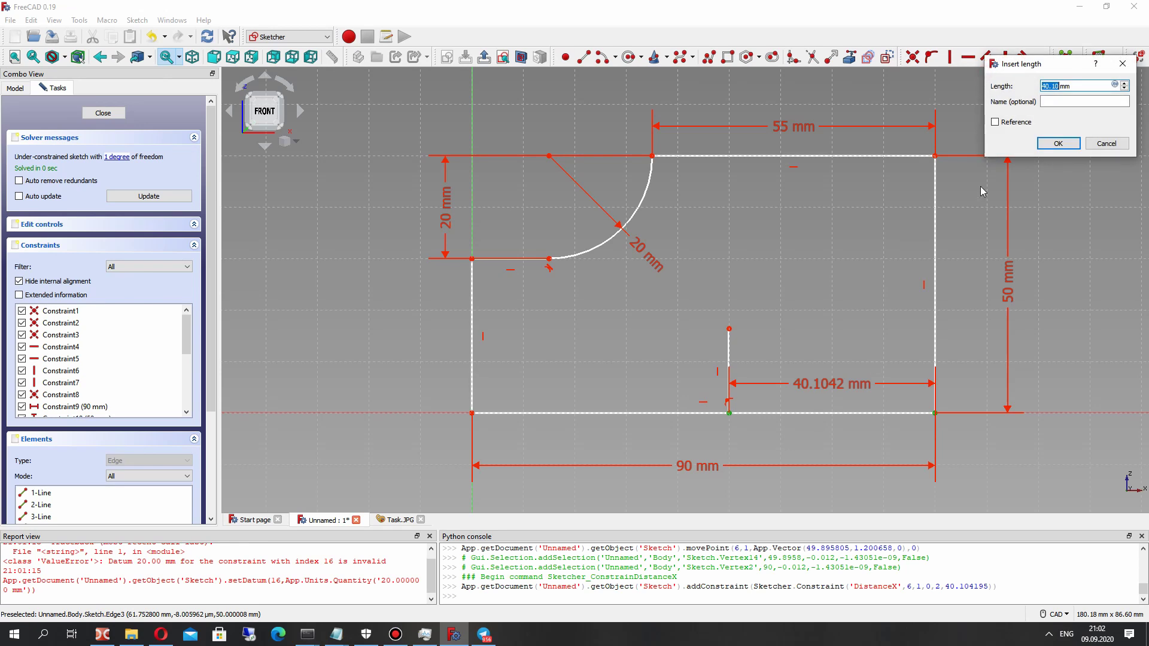
type("45")
key("Return")
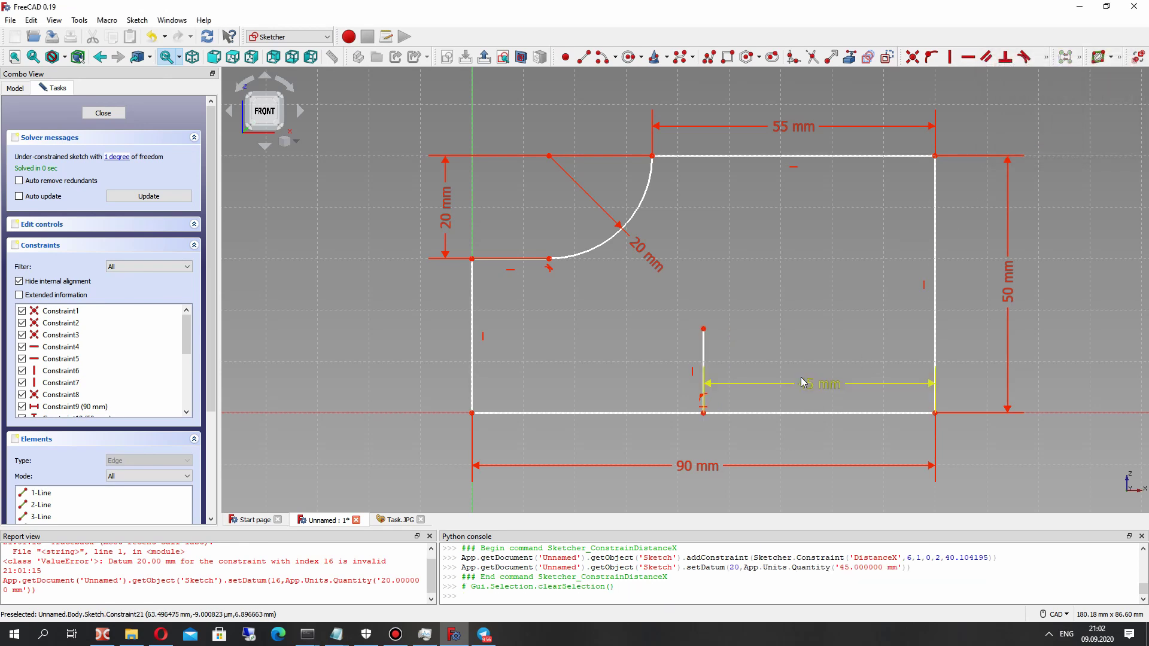
left_click_drag(817, 423, 814, 435)
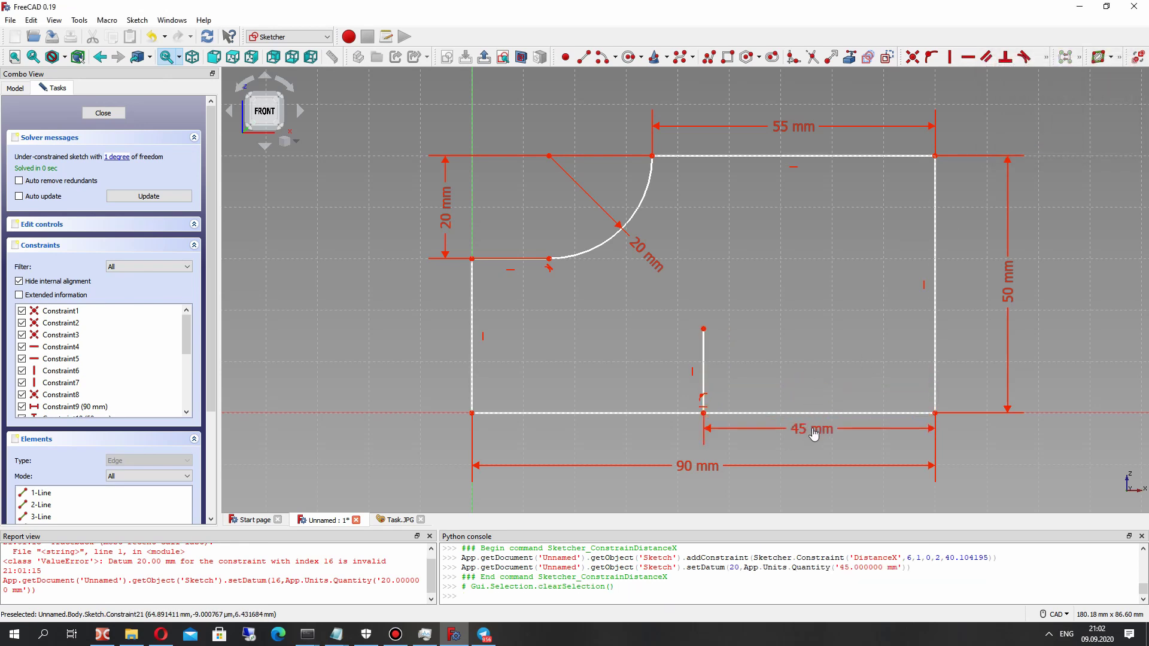
Give the short vertical line a 15 mm height and move its dimension beside it.
left_click(389, 520)
left_click(342, 520)
left_click(704, 329)
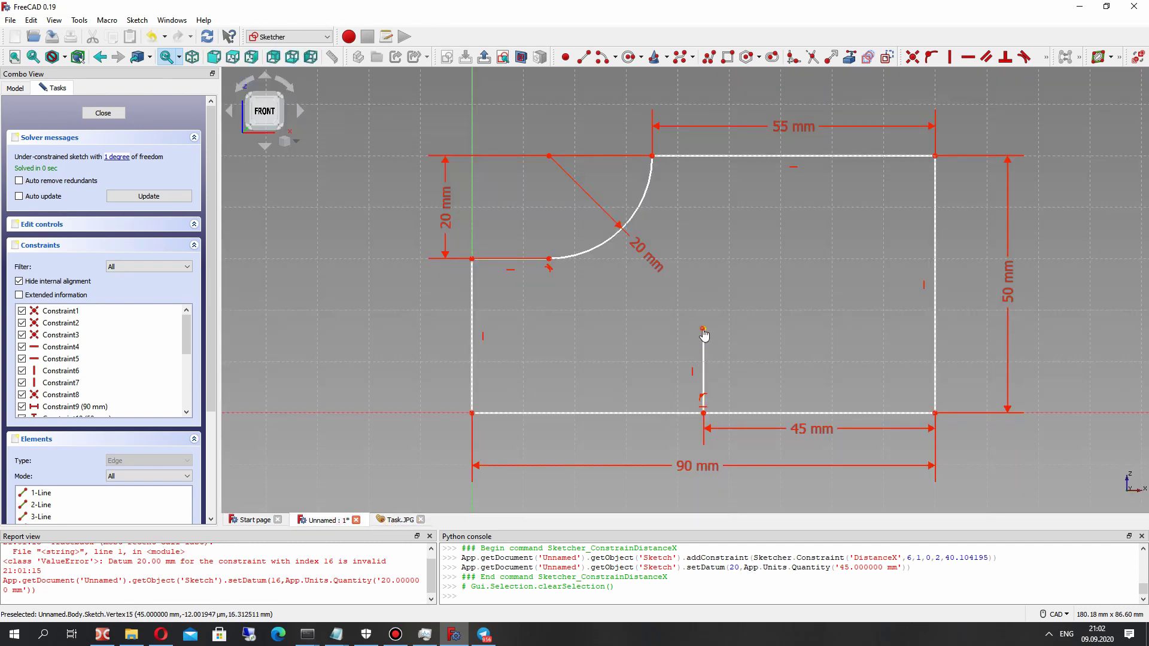
left_click(703, 413)
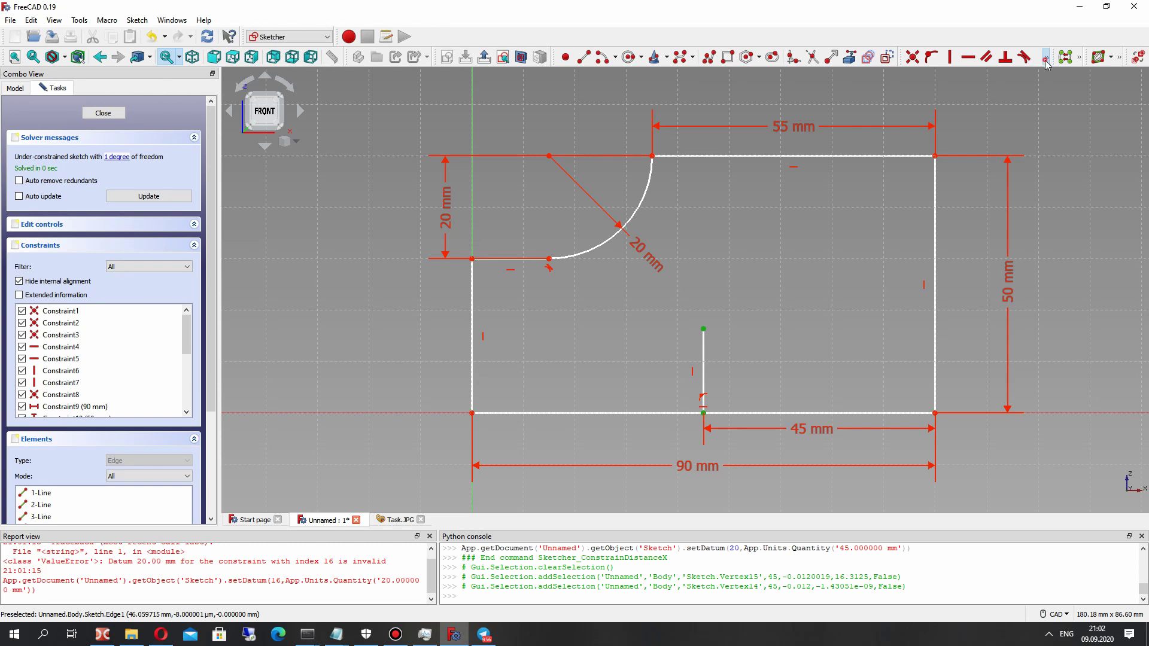
left_click(1044, 58)
left_click(1012, 82)
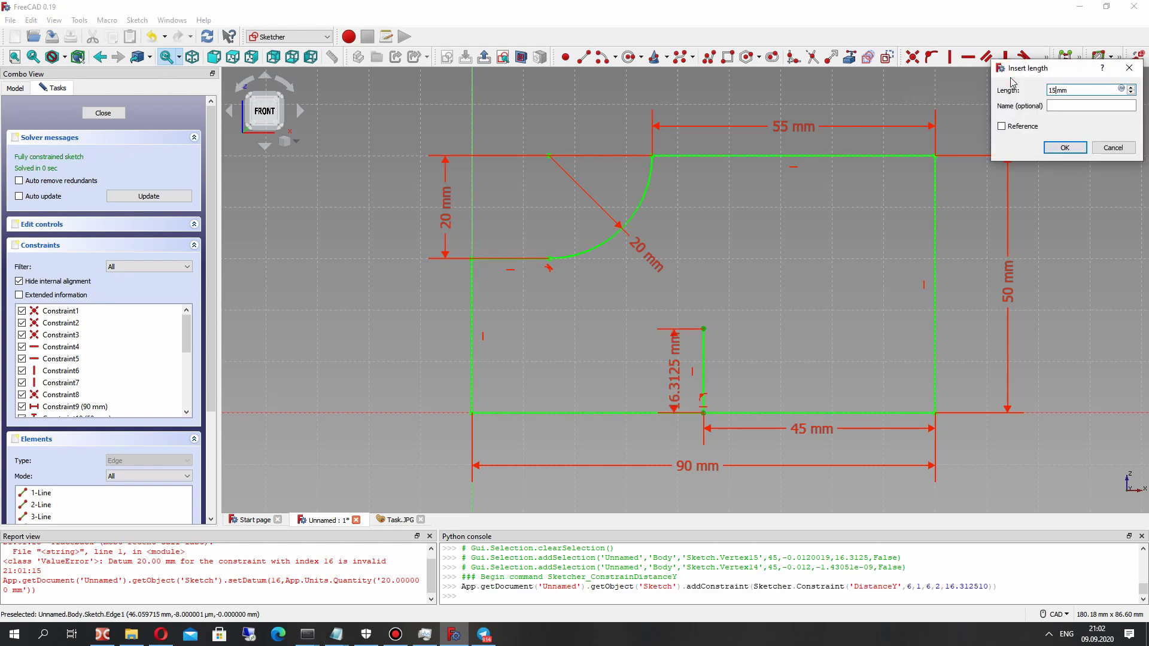
key("Return")
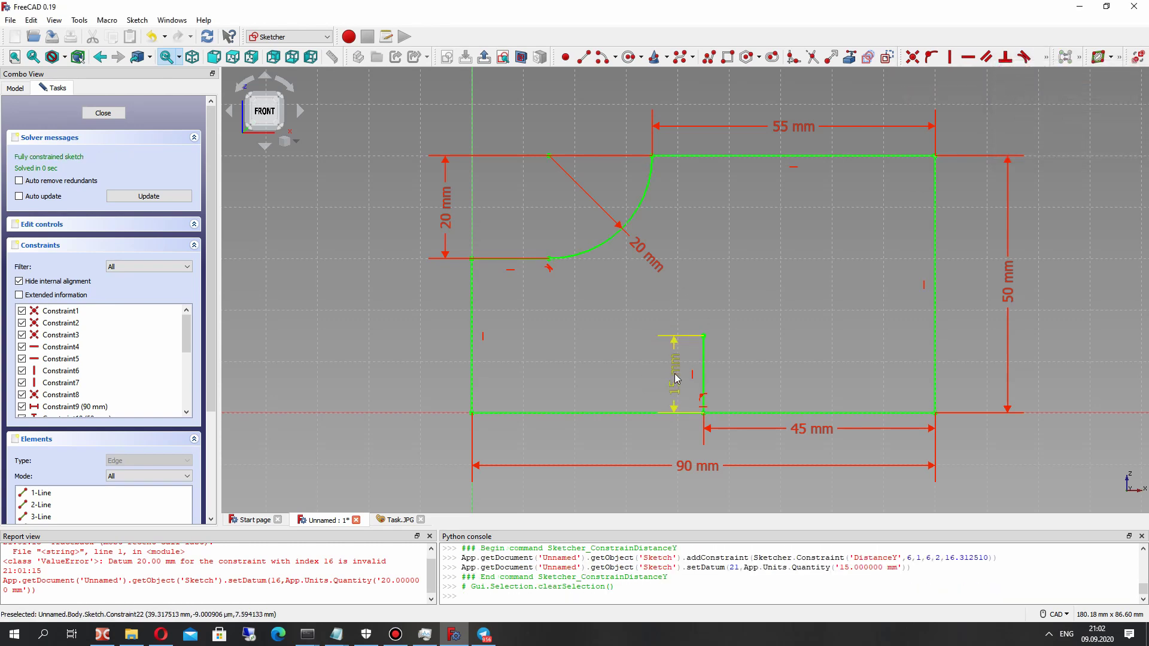
left_click_drag(675, 373, 757, 381)
After checking Task.JPG, draw a line left from the 15 mm step's top vertex past the outline.
left_click(399, 520)
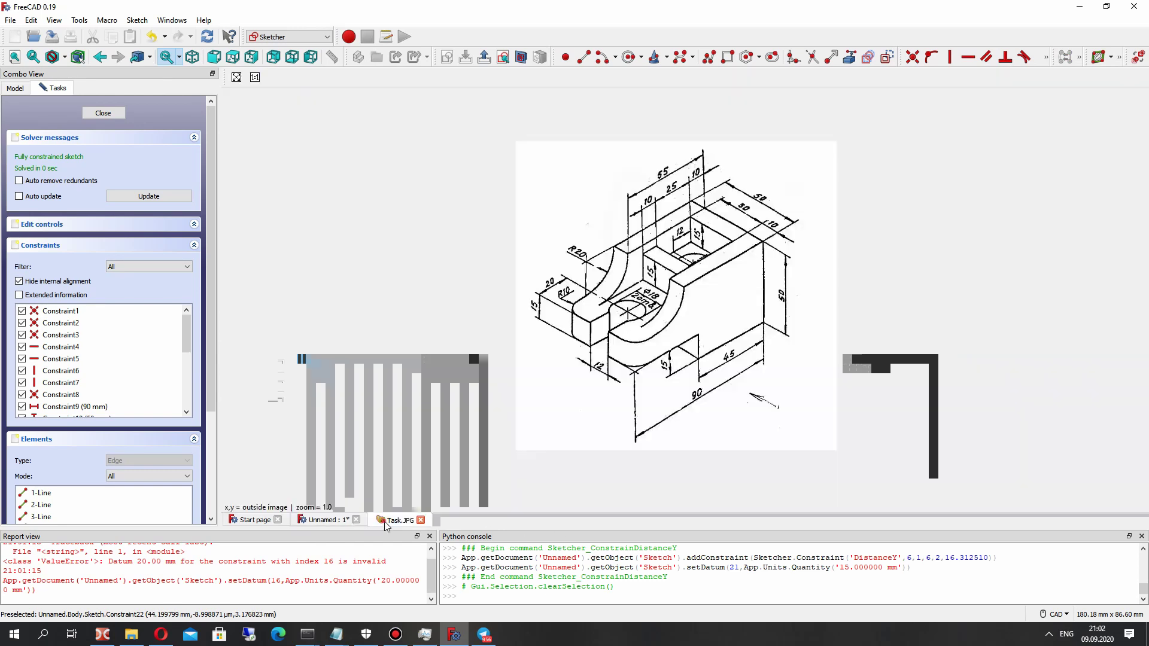
left_click(317, 520)
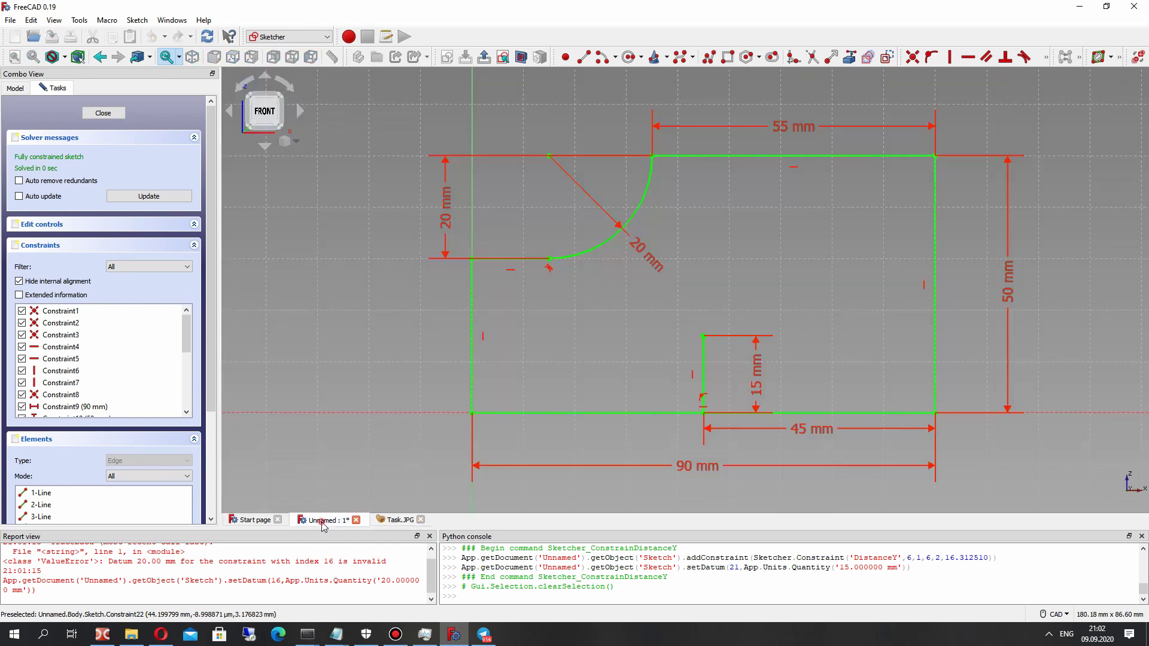
left_click(583, 58)
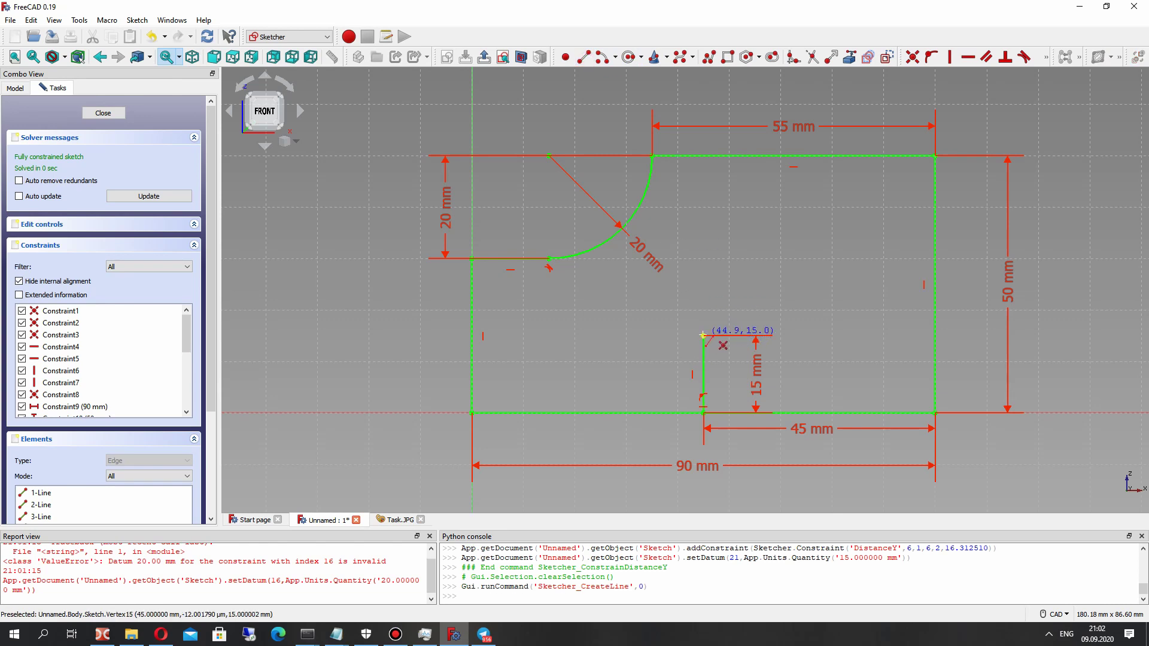
left_click(703, 335)
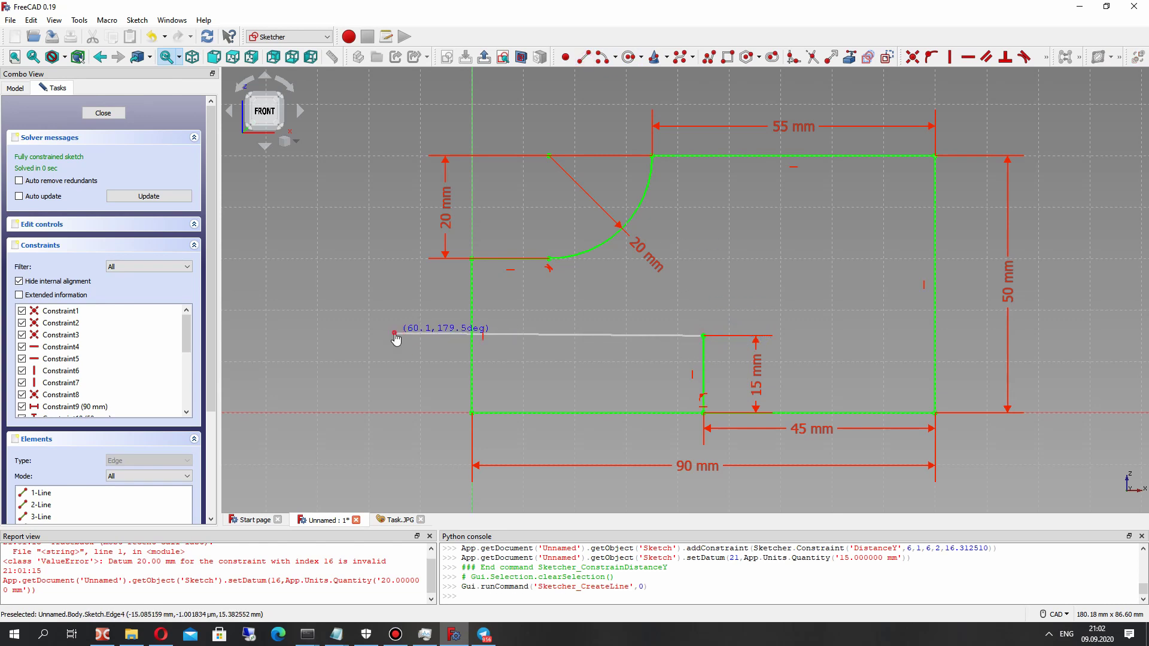
left_click(394, 335)
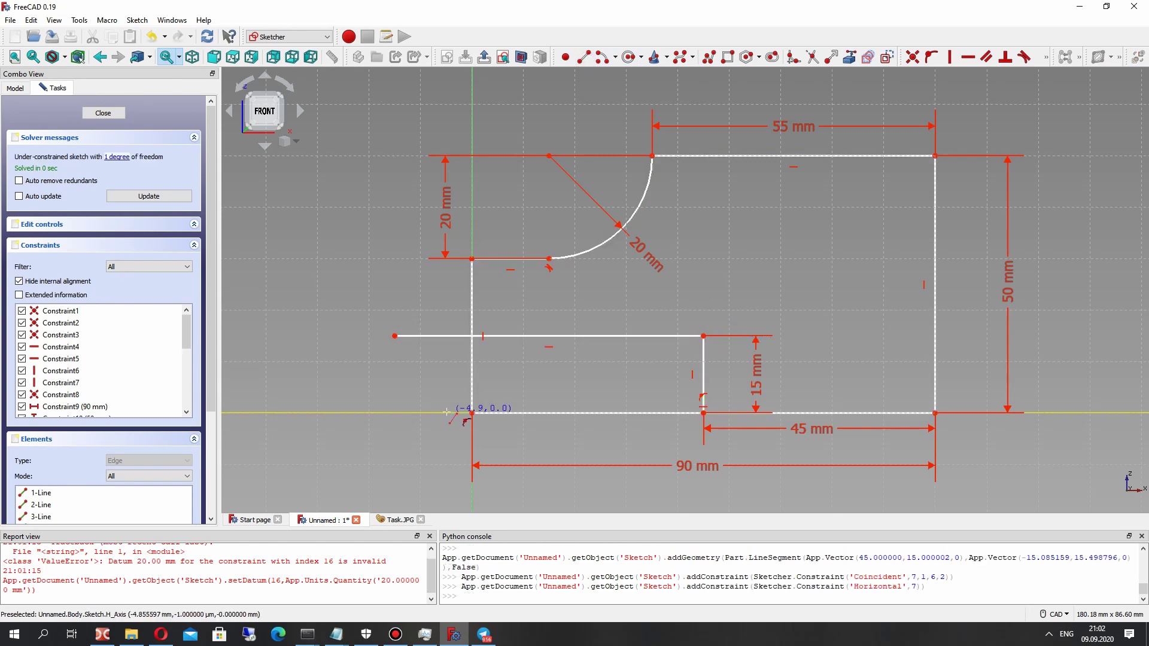
Trim the left edge below the new line, the bottom edge's left part and the overhang.
left_click(813, 57)
left_click(473, 360)
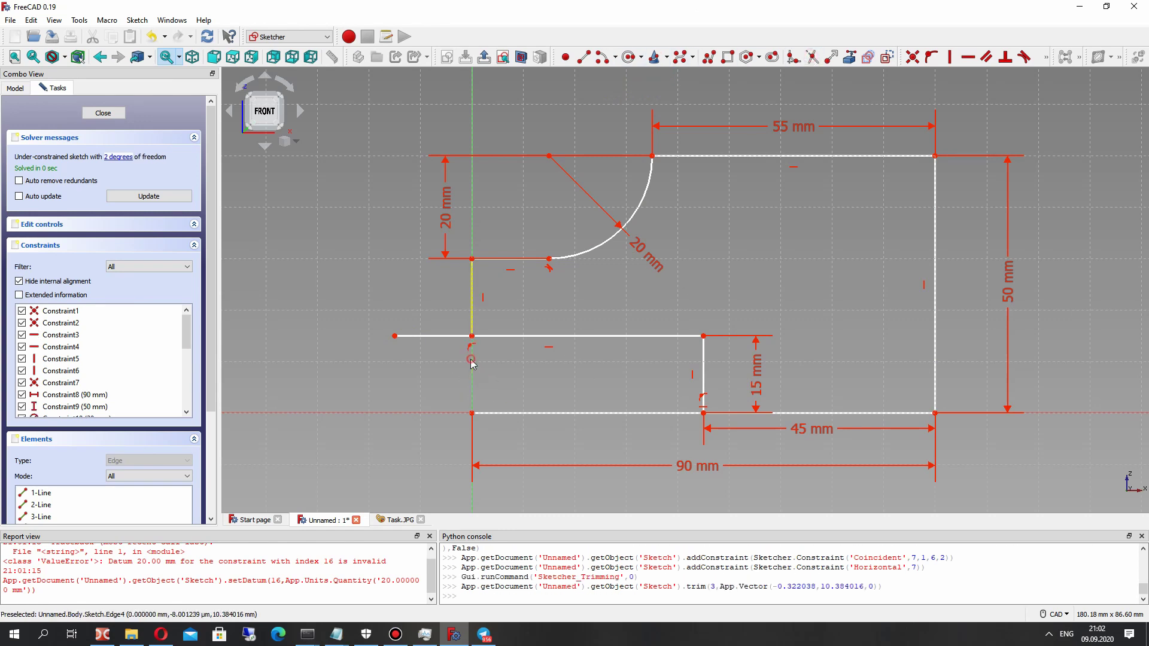
left_click(595, 413)
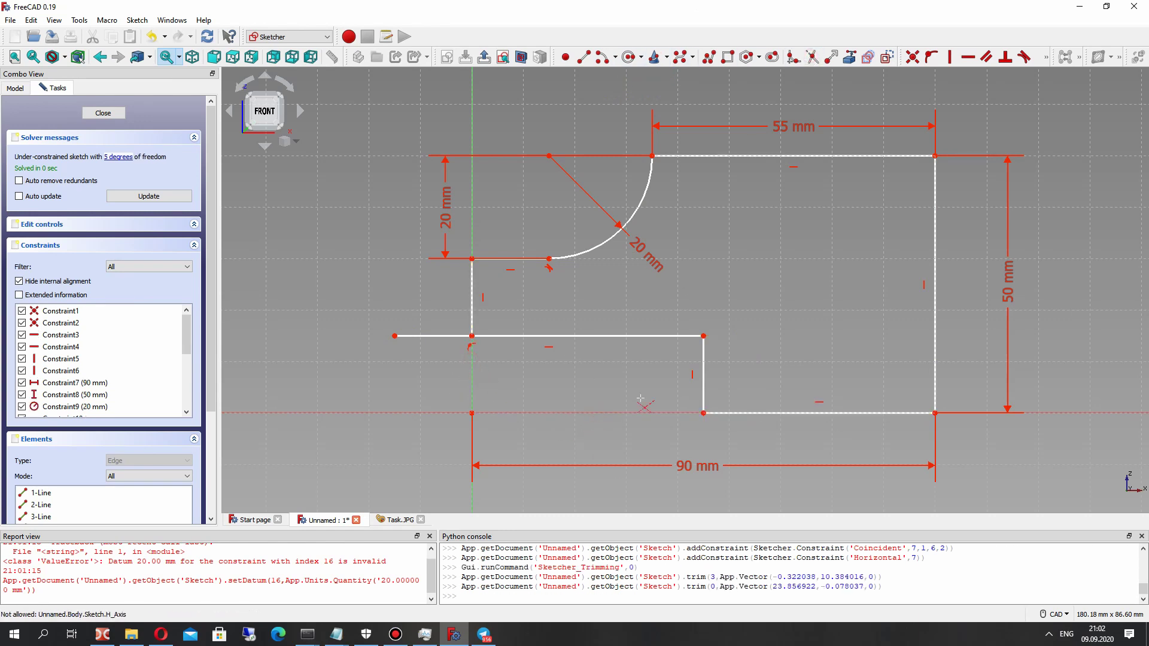
left_click(438, 335)
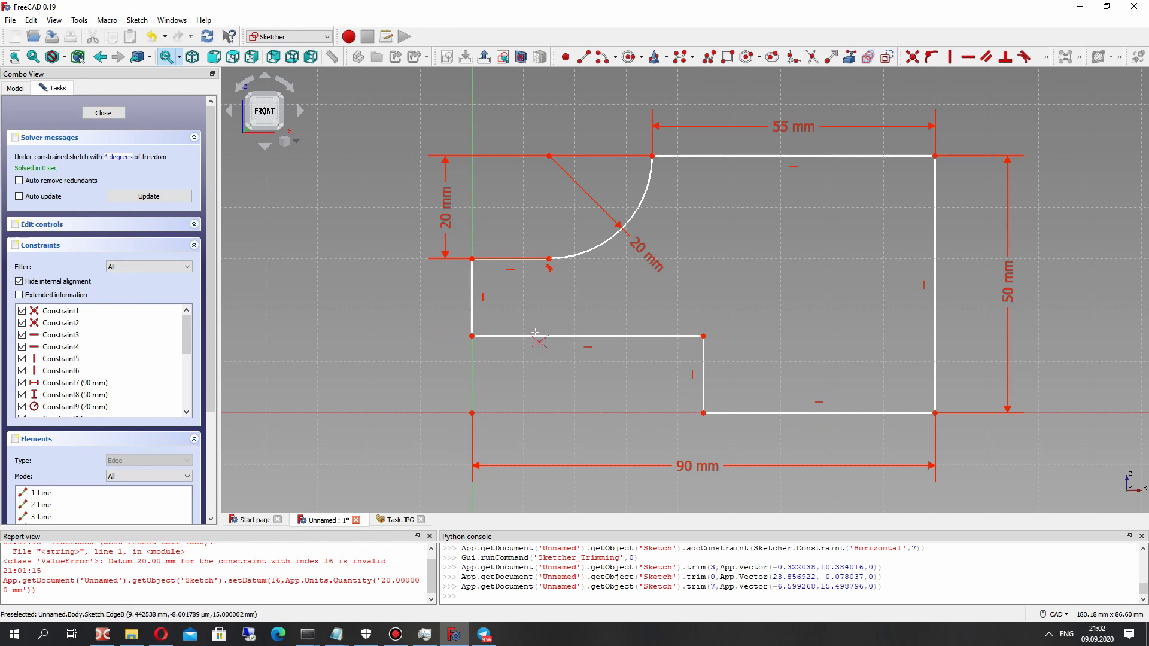
left_click(713, 413)
left_click(1047, 59)
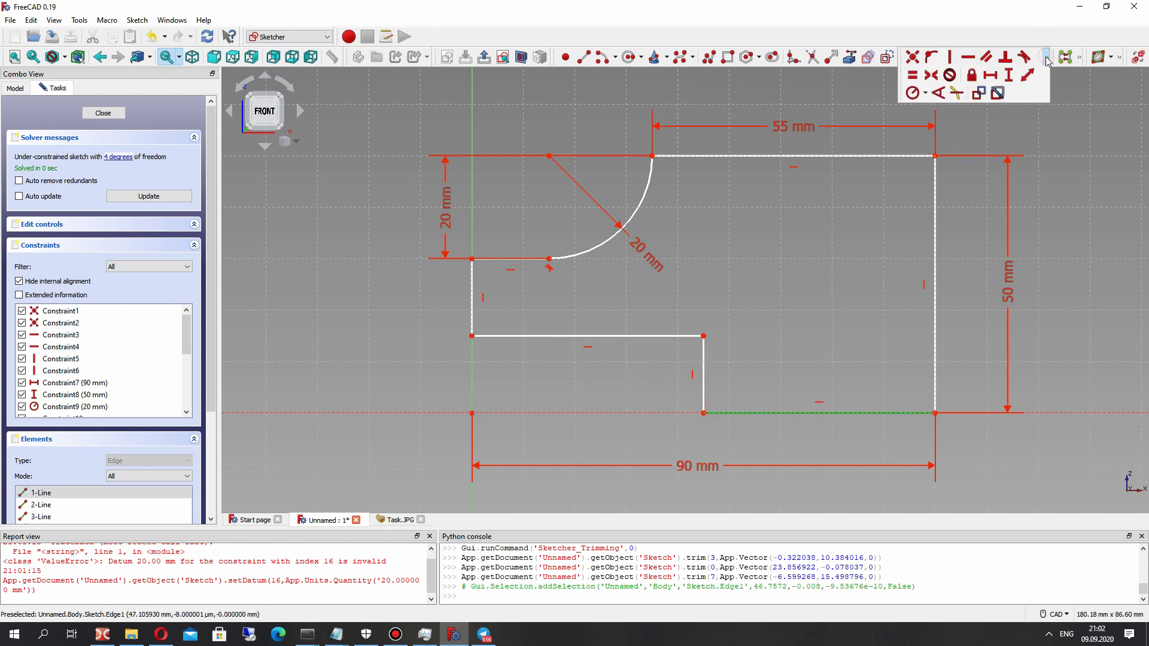
Dimension the bottom edge at 45 mm and the step's vertical edge at 15 mm.
left_click(995, 77)
left_click(1048, 147)
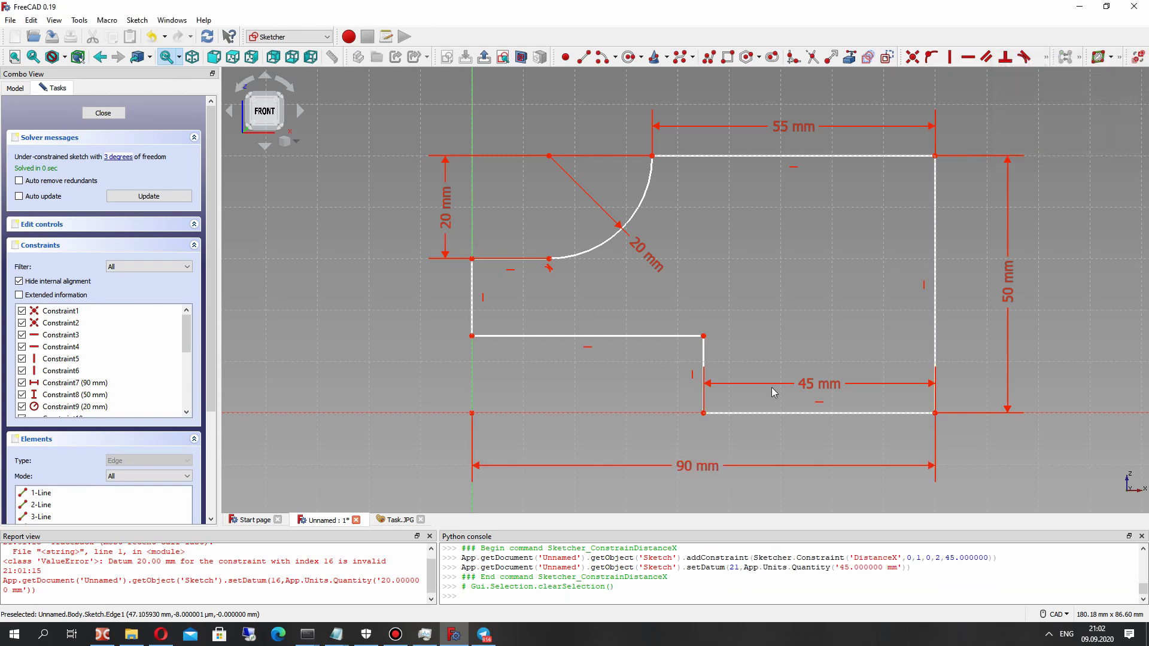
left_click_drag(806, 383, 820, 440)
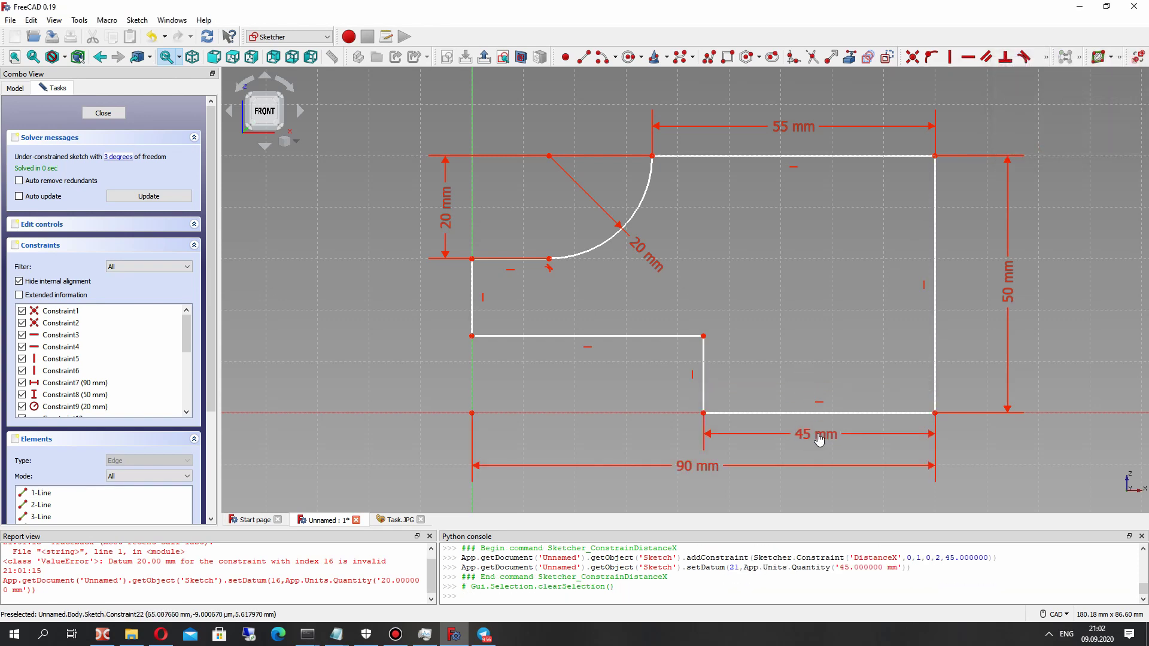
left_click(704, 357)
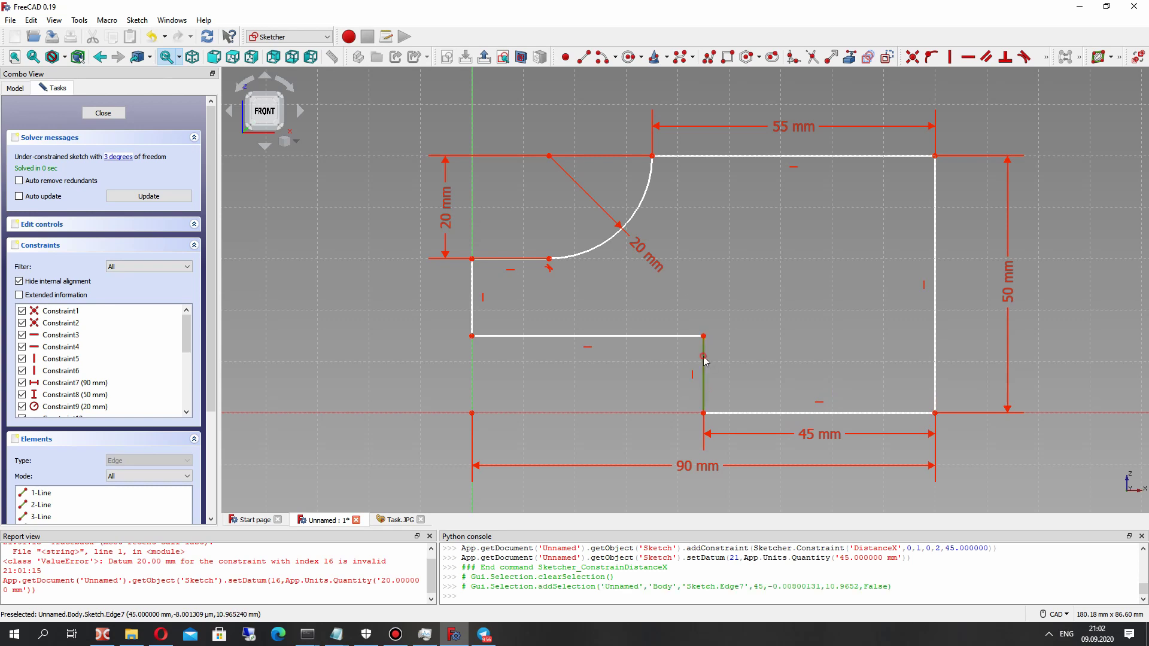
left_click(1047, 54)
left_click(1024, 71)
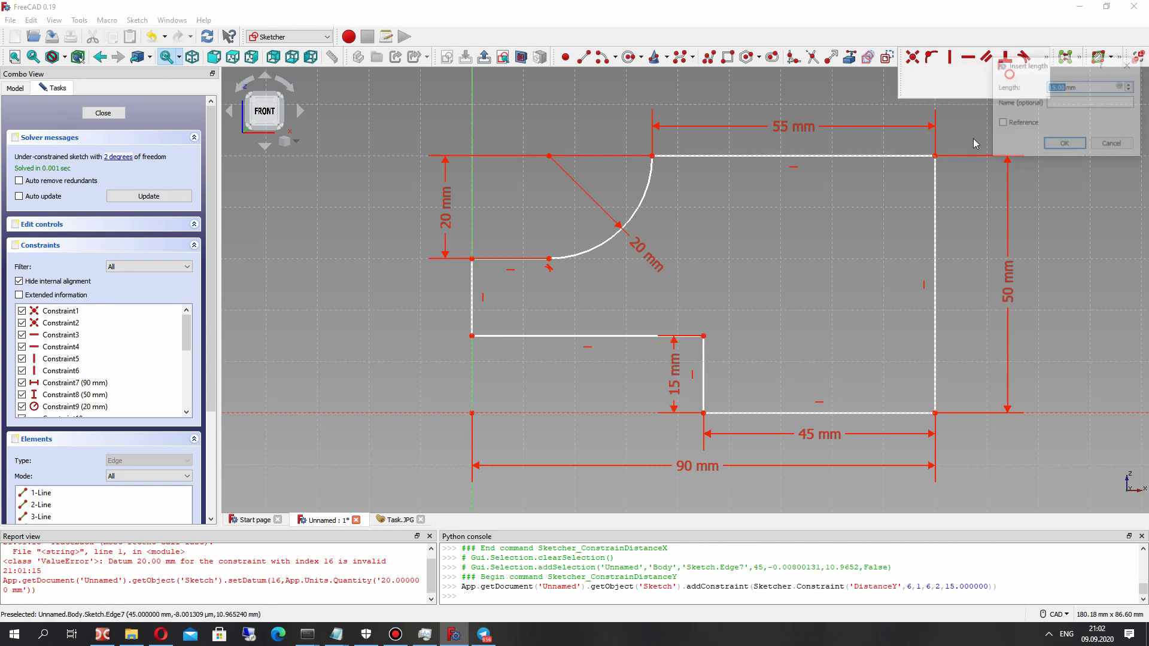
left_click(1060, 146)
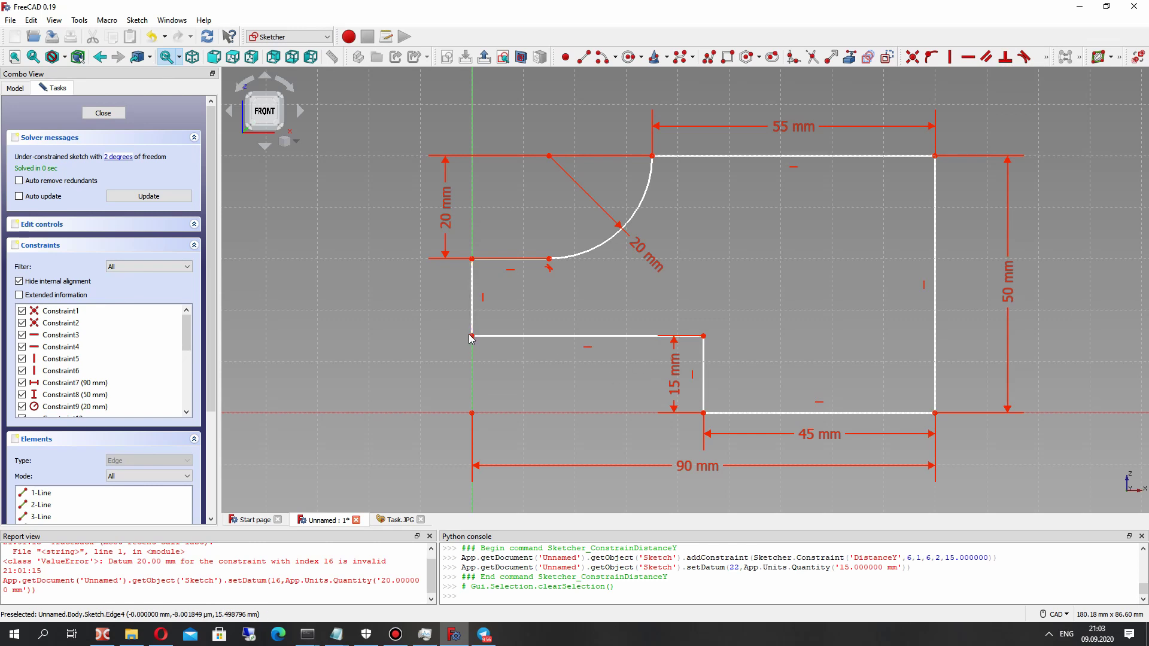
left_click_drag(672, 366, 770, 377)
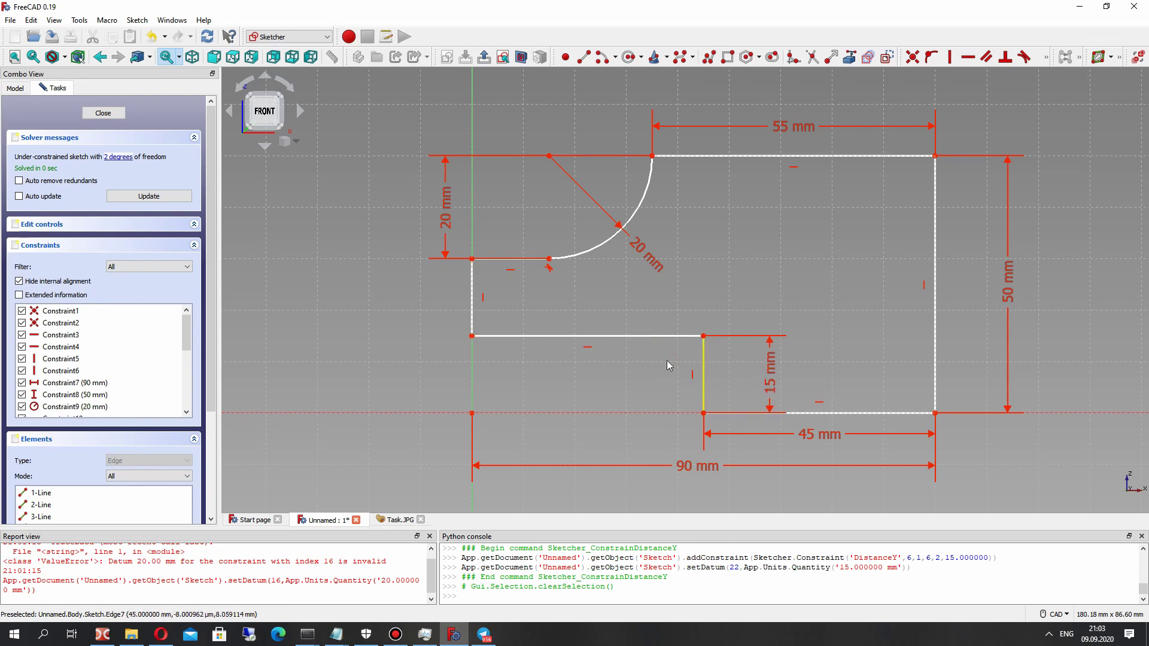
left_click_drag(703, 335, 704, 354)
key("ctrl+z")
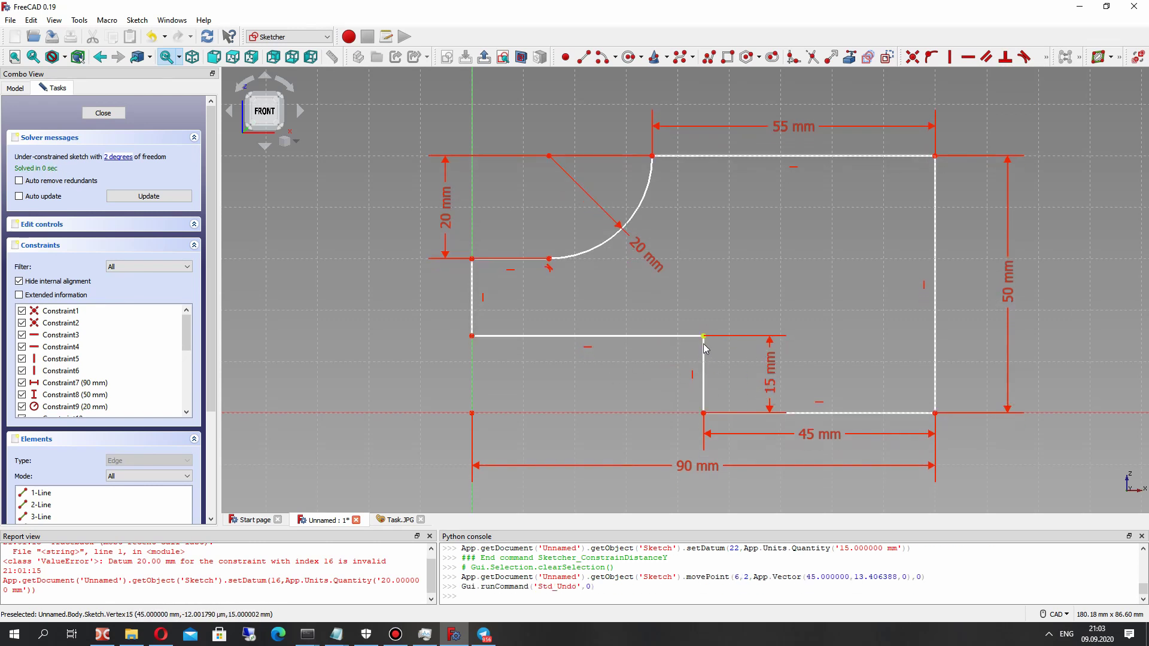
Place the step's bottom corner on the horizontal axis with Point on Object.
left_click(896, 413)
left_click(910, 371)
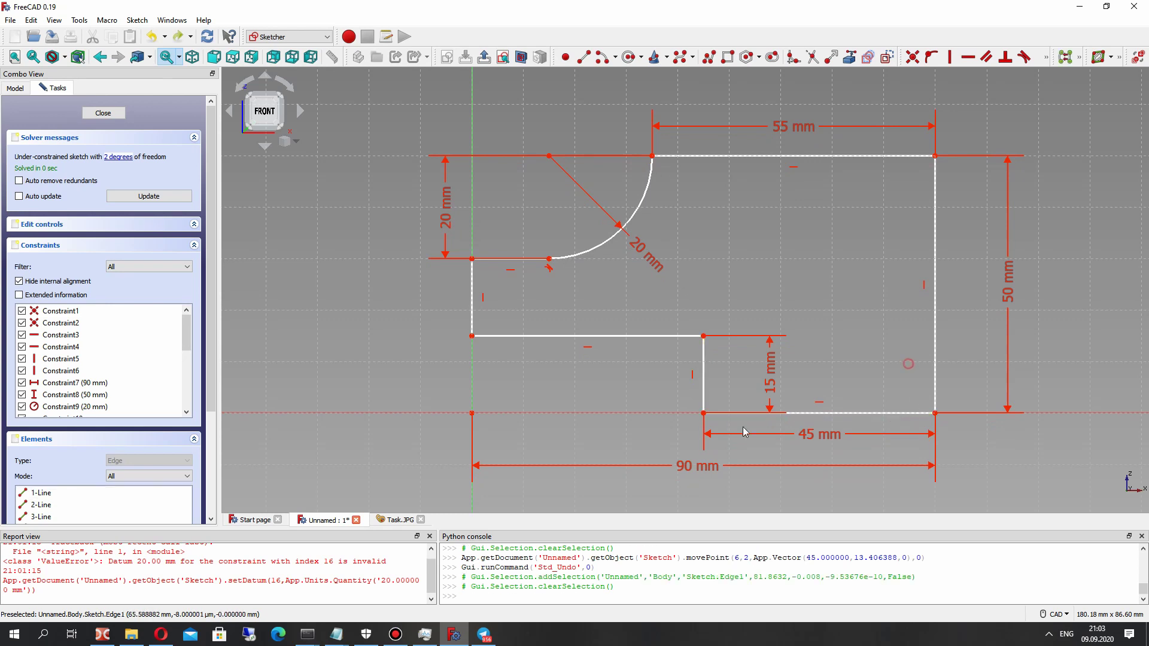
left_click(704, 414)
left_click(652, 412)
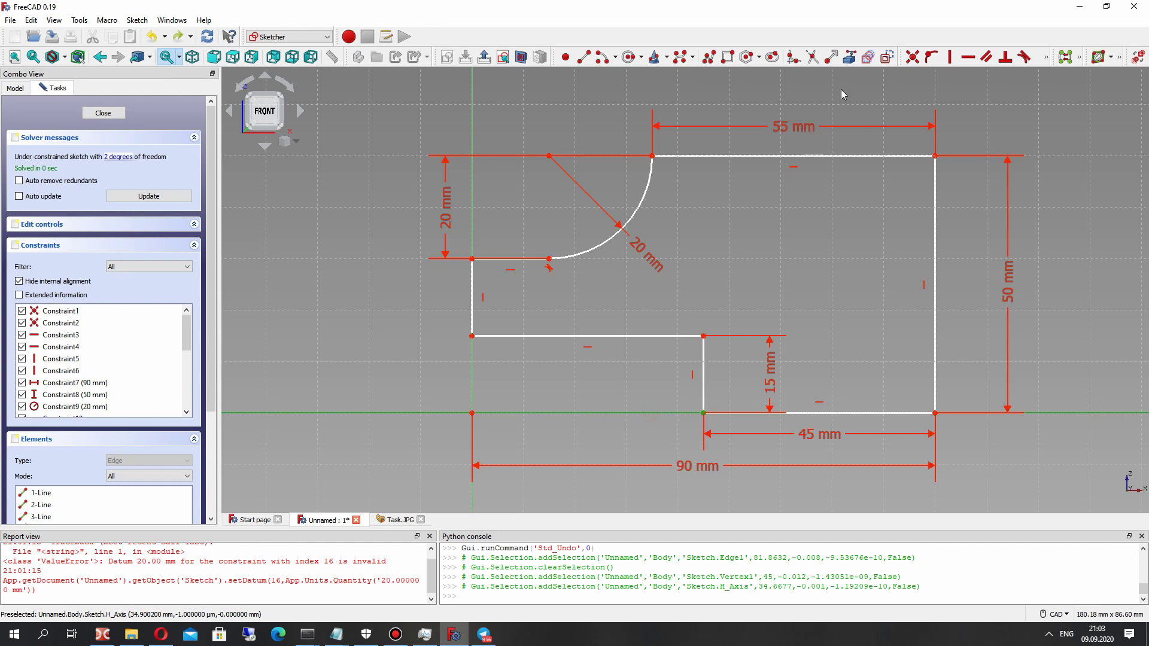
left_click(931, 57)
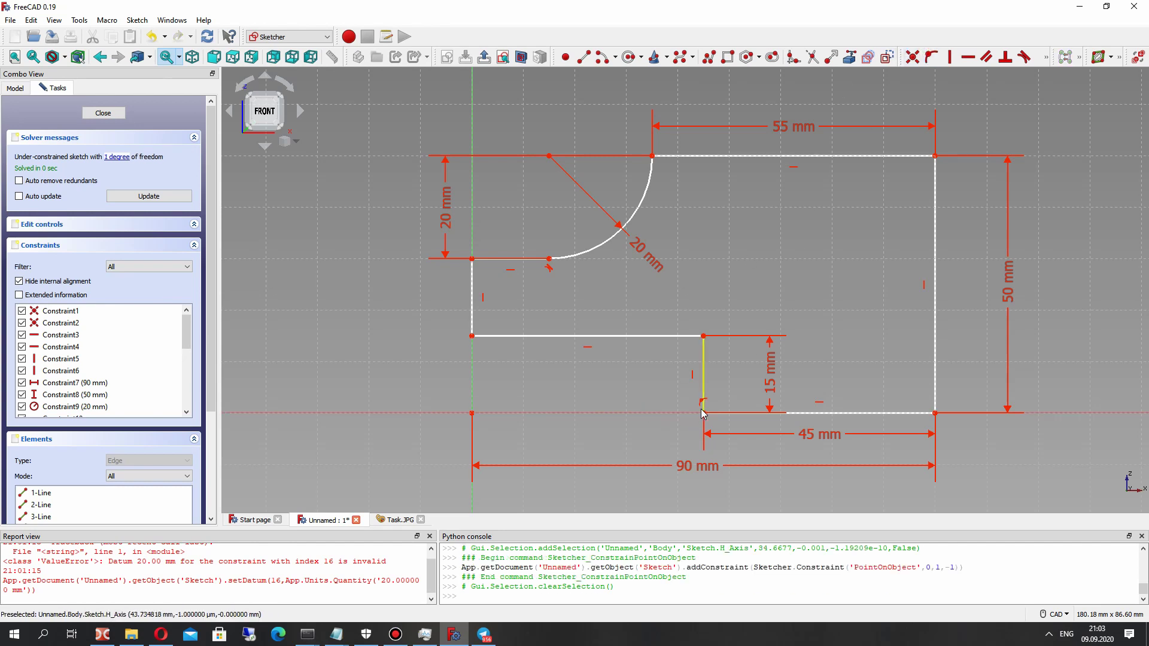
Undo stray corner drags and pin the left step corner onto the vertical axis.
mouse_move(705, 337)
left_mouse_down()
mouse_move(748, 321)
mouse_move(641, 376)
mouse_move(607, 361)
left_mouse_up()
left_click_drag(473, 336, 498, 336)
left_click_drag(705, 339, 675, 341)
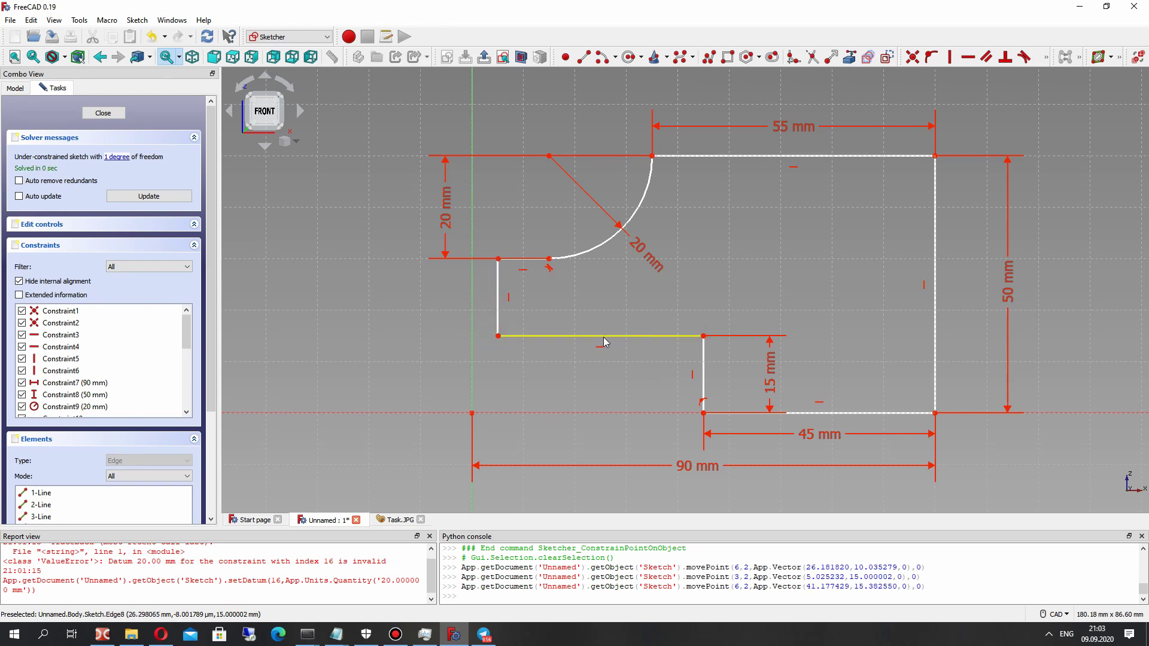
key("ctrl+z")
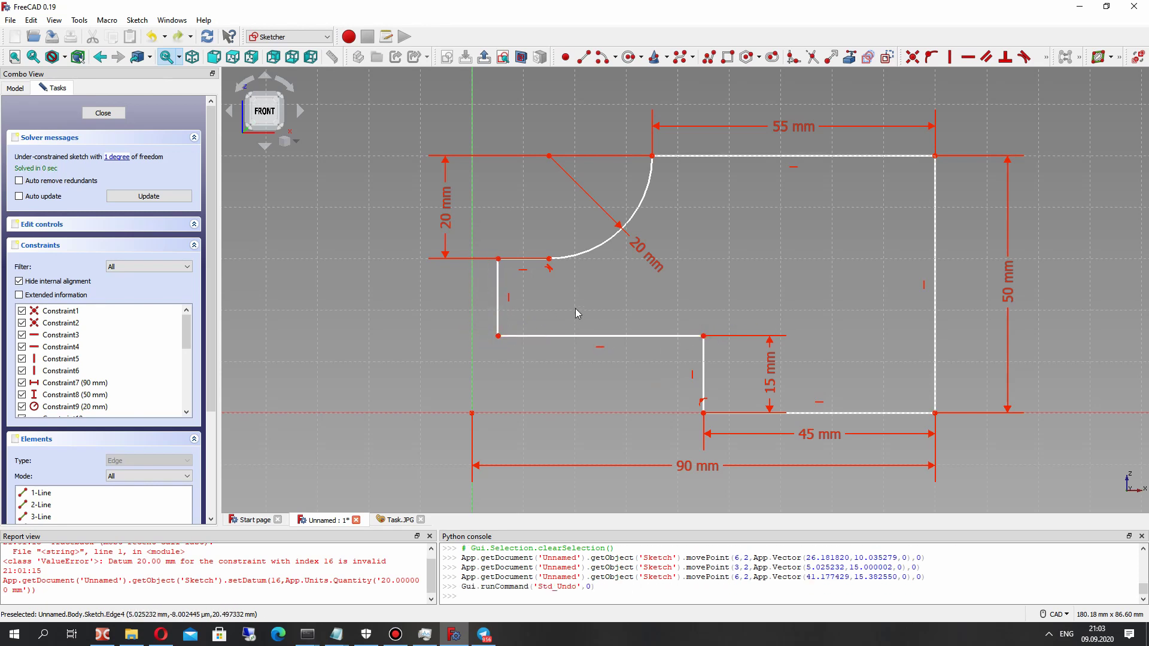
key("ctrl+z")
left_click(473, 336)
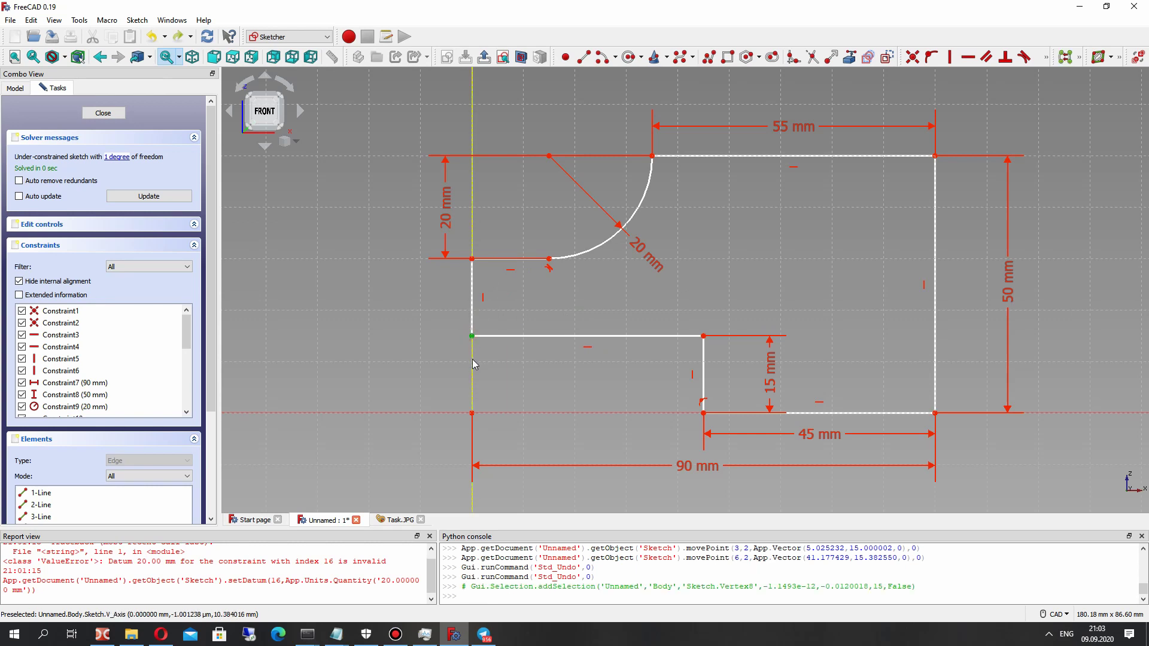
left_click(472, 364)
left_click(929, 58)
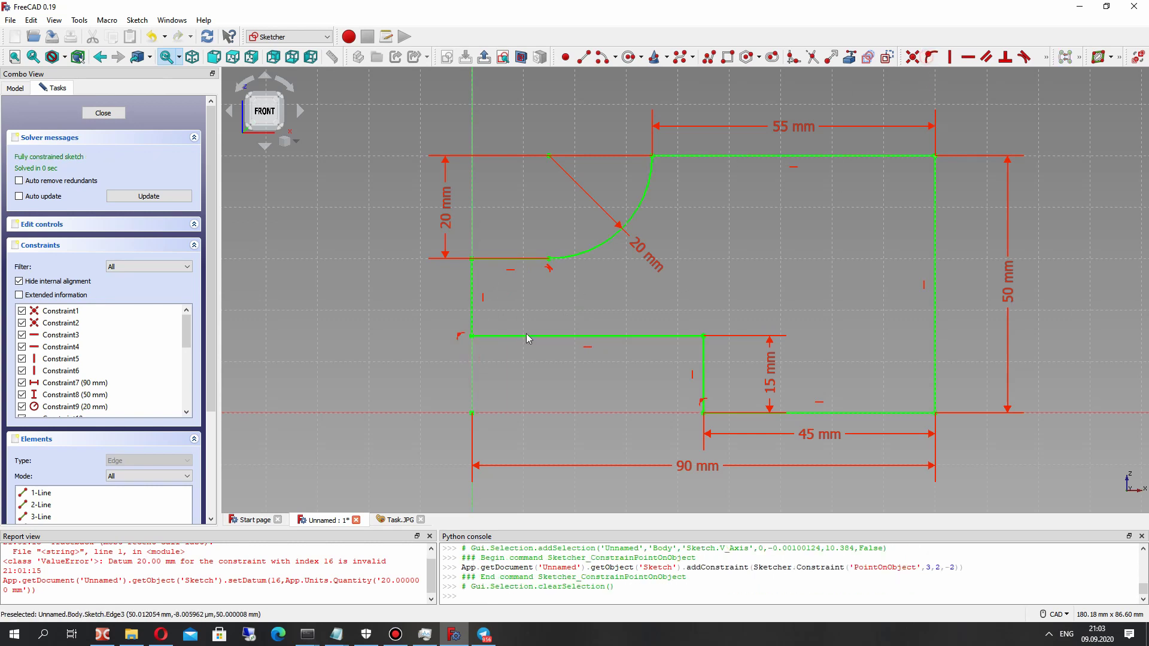
Close the finished bracket sketch and tilt the view.
scroll(714, 301, "down", 3)
middle_click_drag(715, 302, 700, 305)
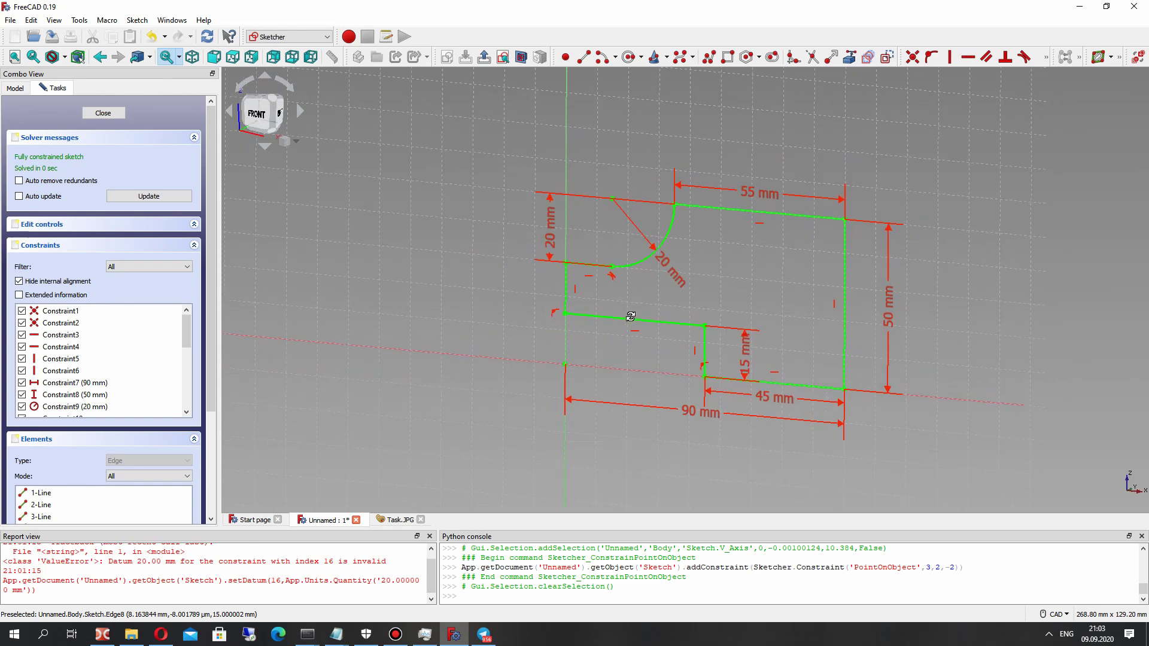
left_click(97, 113)
mouse_move(630, 226)
middle_mouse_down()
mouse_move(790, 244)
mouse_move(741, 257)
mouse_move(580, 234)
mouse_move(581, 246)
middle_mouse_up()
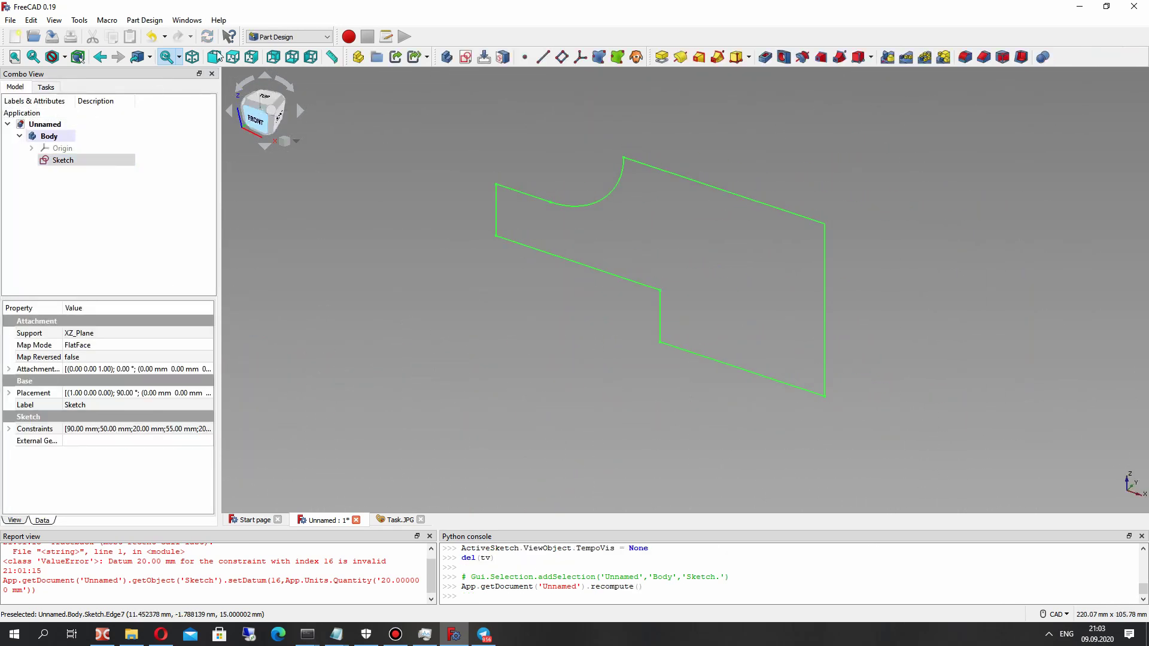
Pad the sketch 50 mm with Symmetric to plane enabled.
left_click(662, 57)
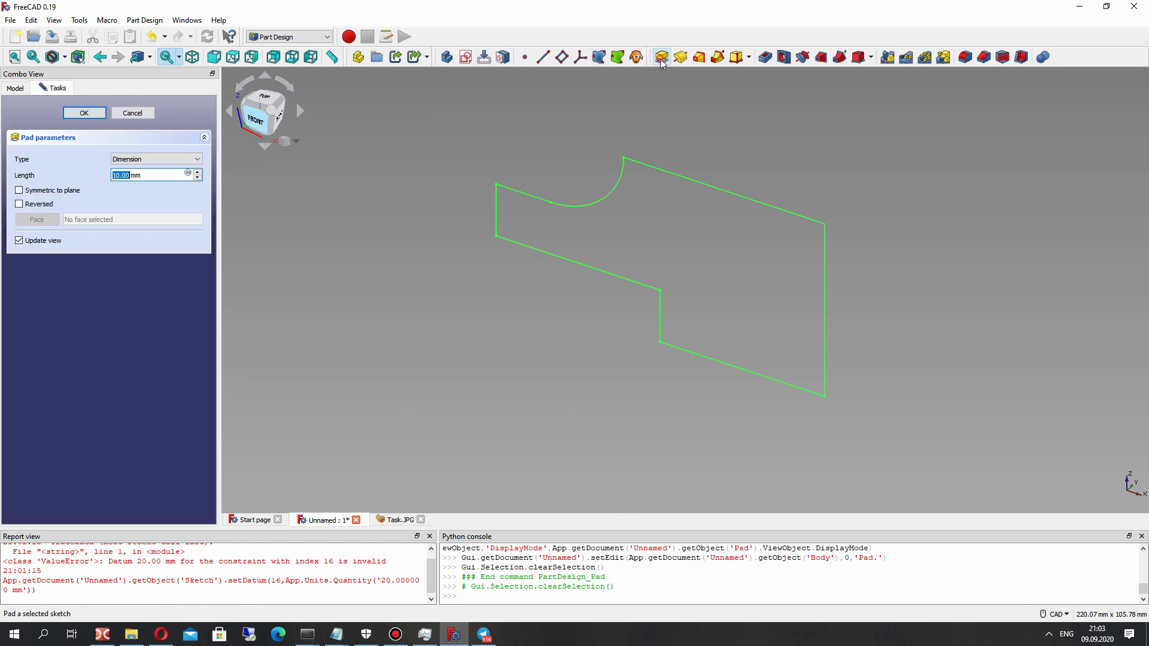
left_click(19, 190)
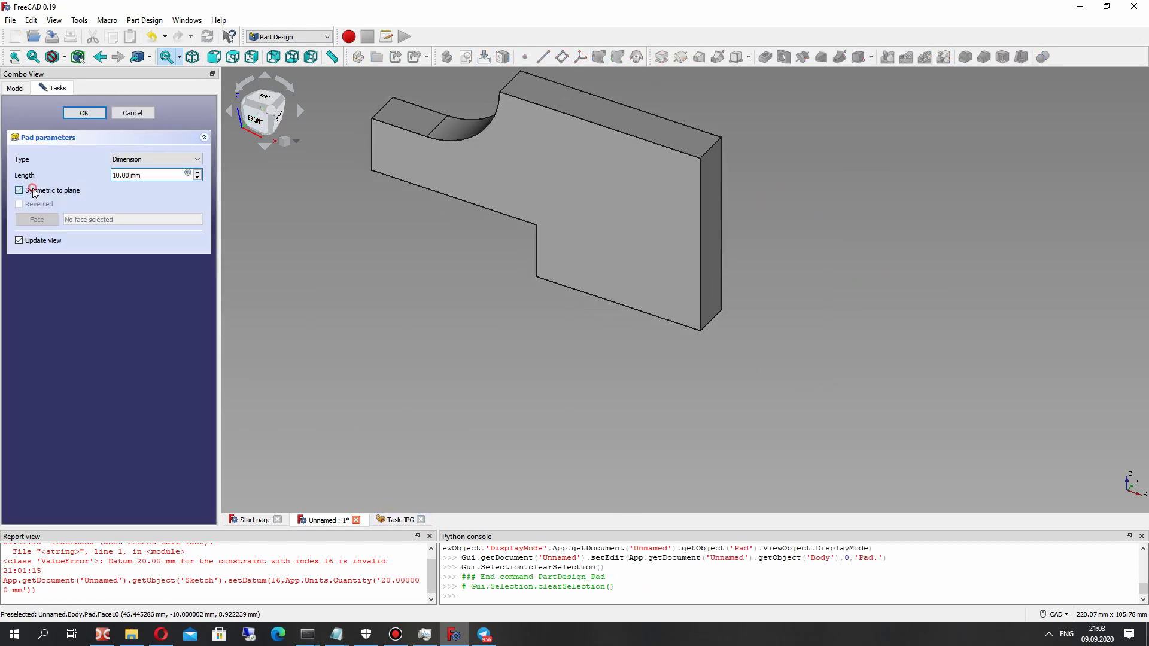
left_click(392, 520)
left_click(311, 521)
left_click_drag(121, 175, 108, 175)
type("50")
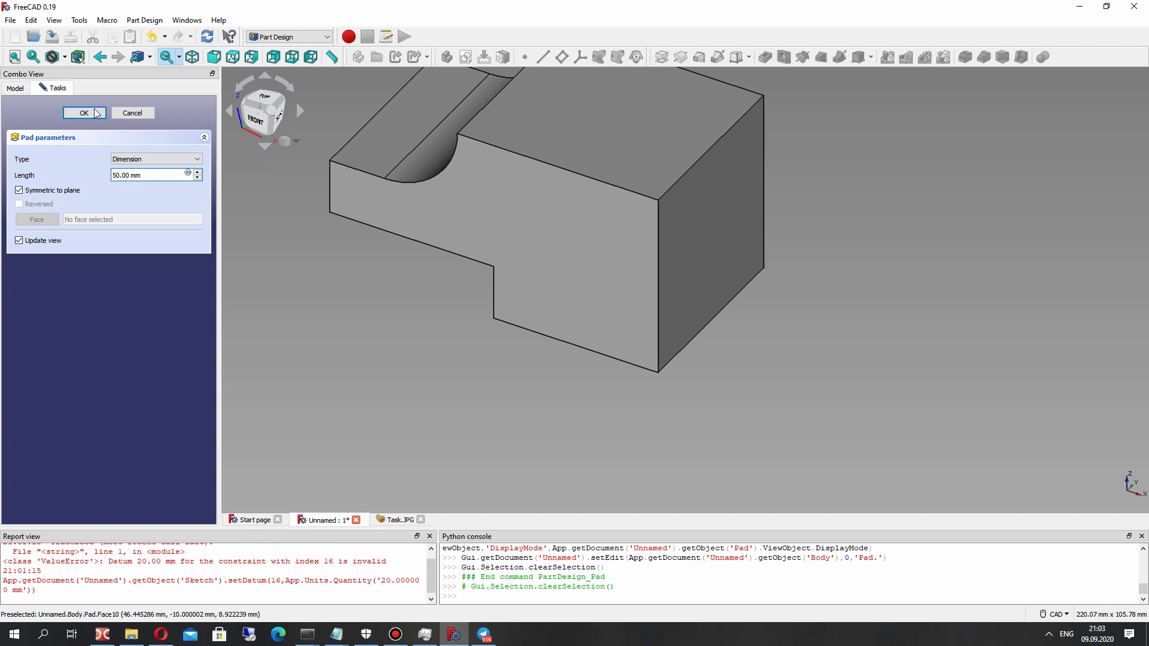
left_click(96, 114)
middle_click_drag(485, 226, 771, 395)
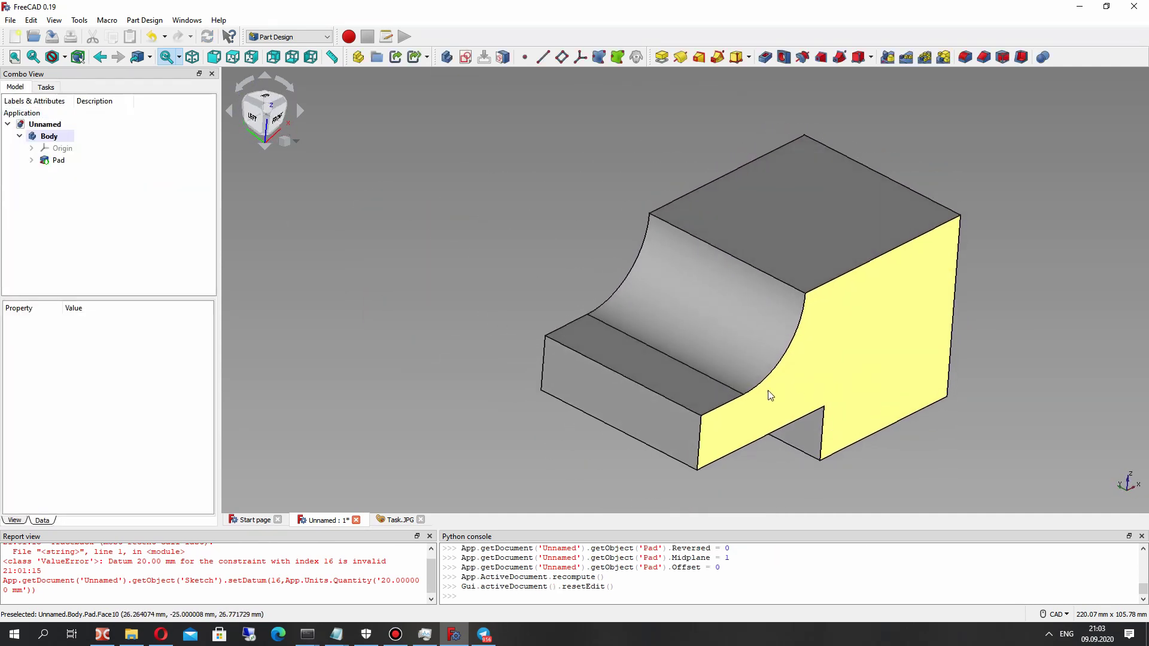
Fillet the lower step's two front vertical edges, Edge18 and Edge19, with a 10 mm radius.
left_click(395, 520)
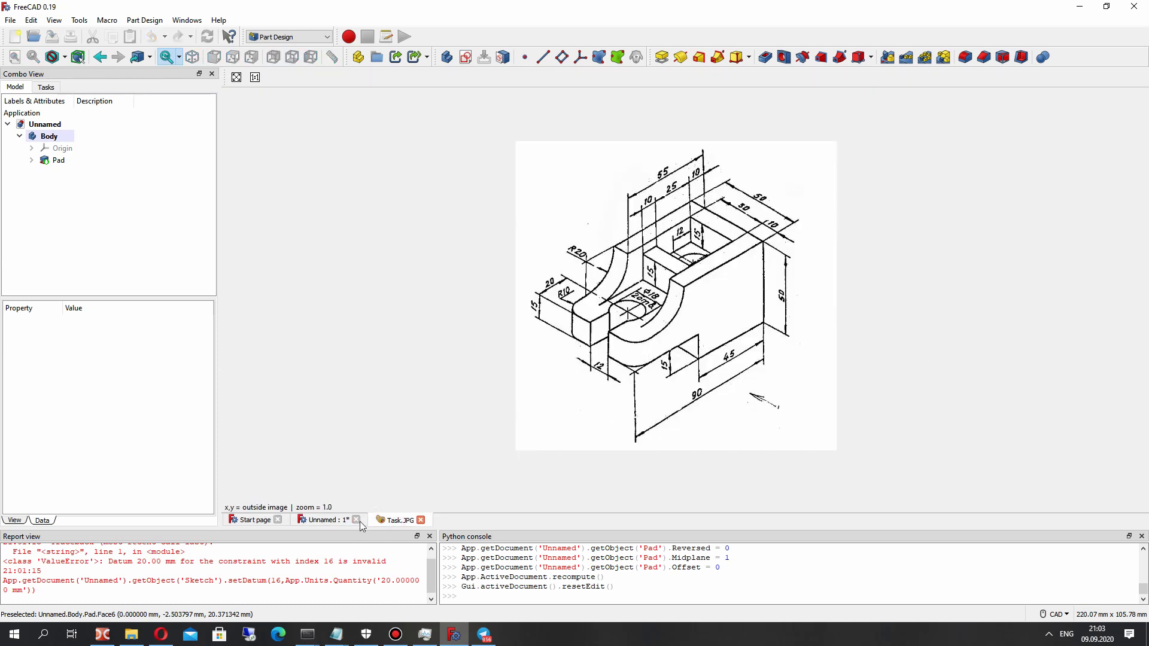
left_click(312, 521)
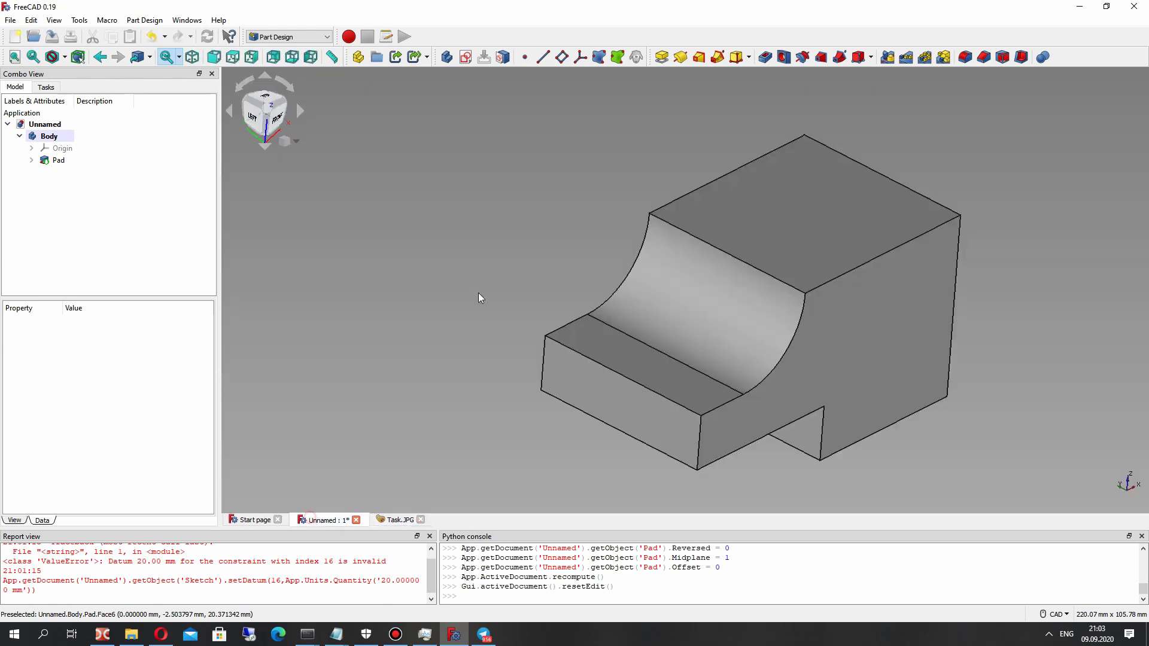
left_click(543, 359)
left_click(700, 443, "ctrl")
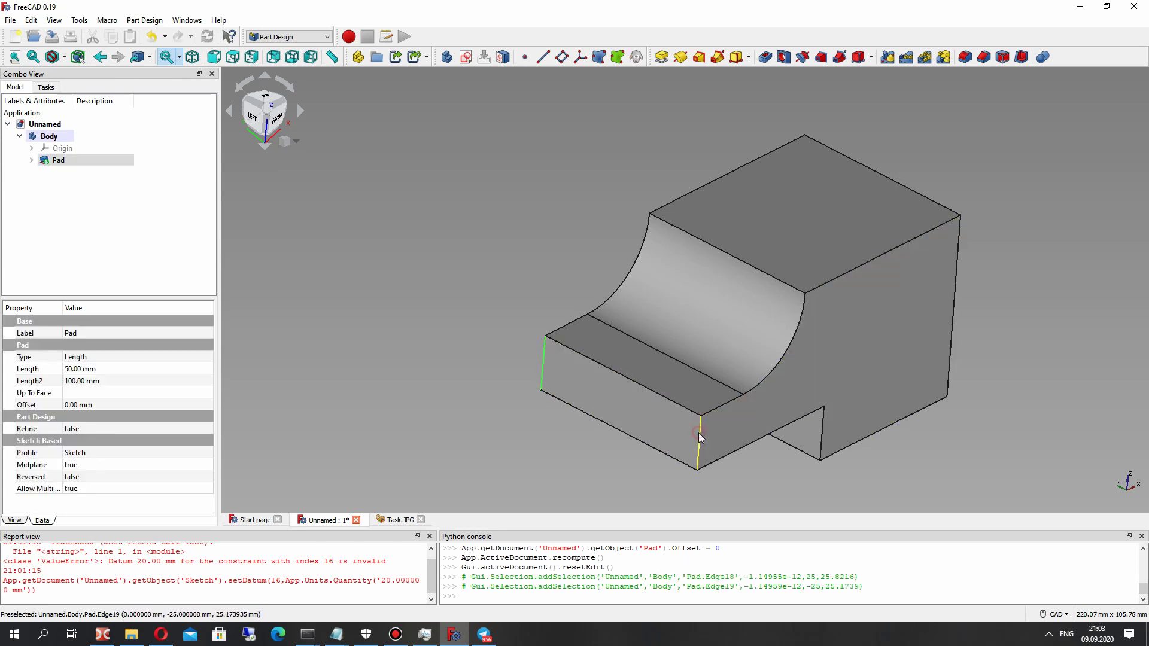
left_click(965, 56)
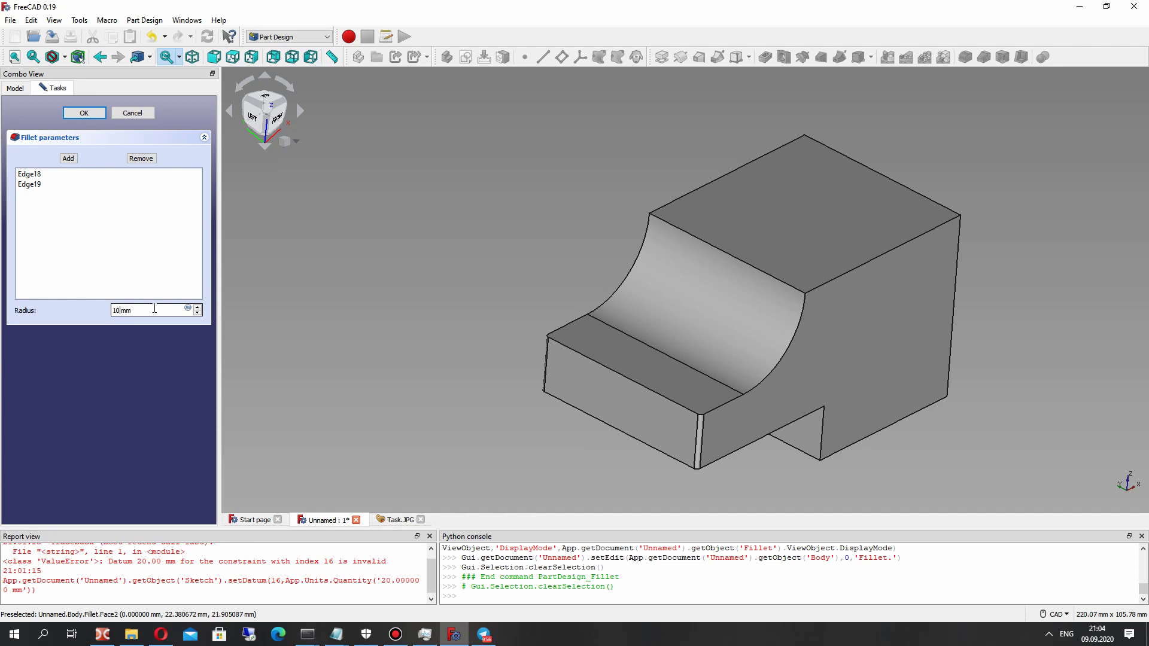
type("10")
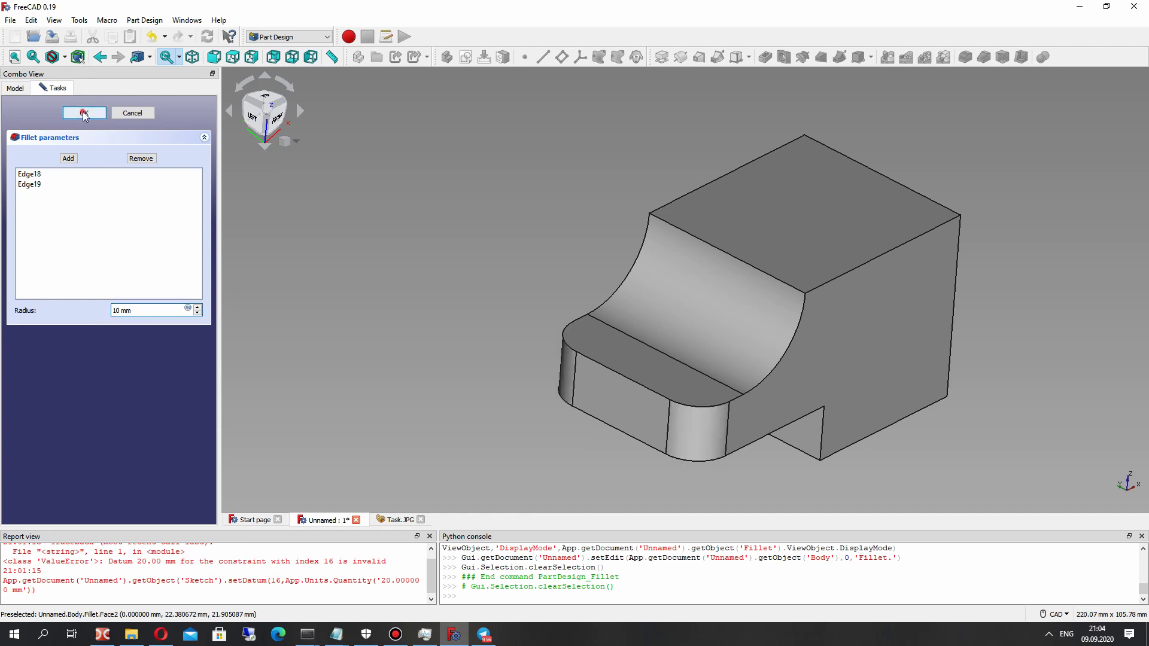
key("Return")
middle_click_drag(672, 250, 814, 251)
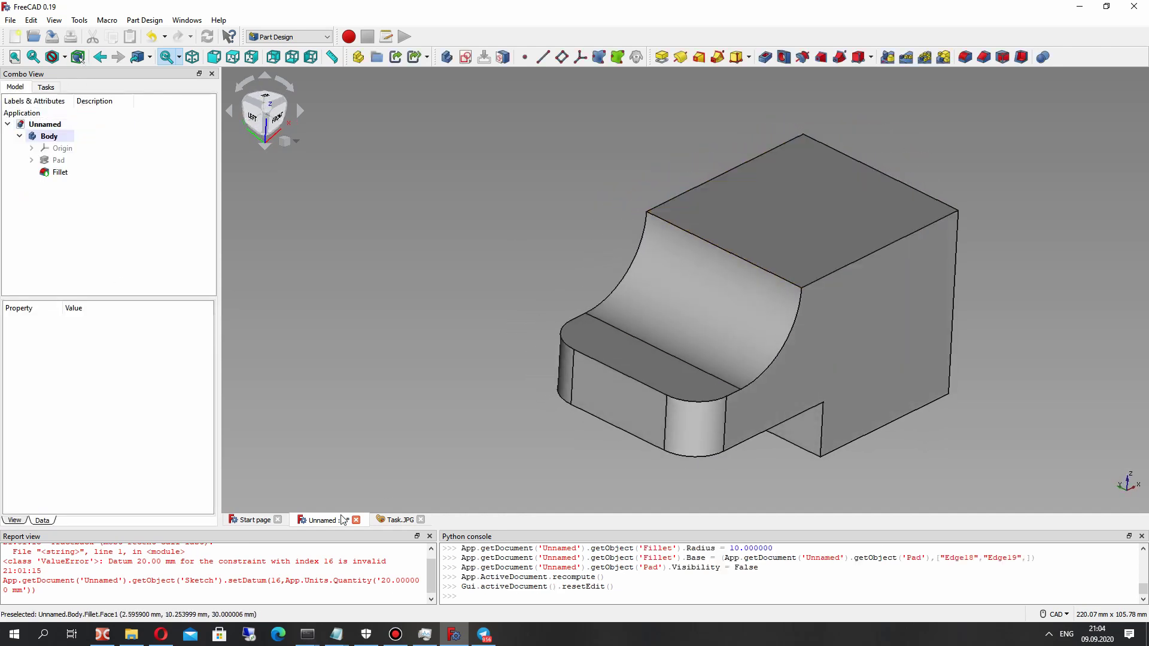
left_click(394, 521)
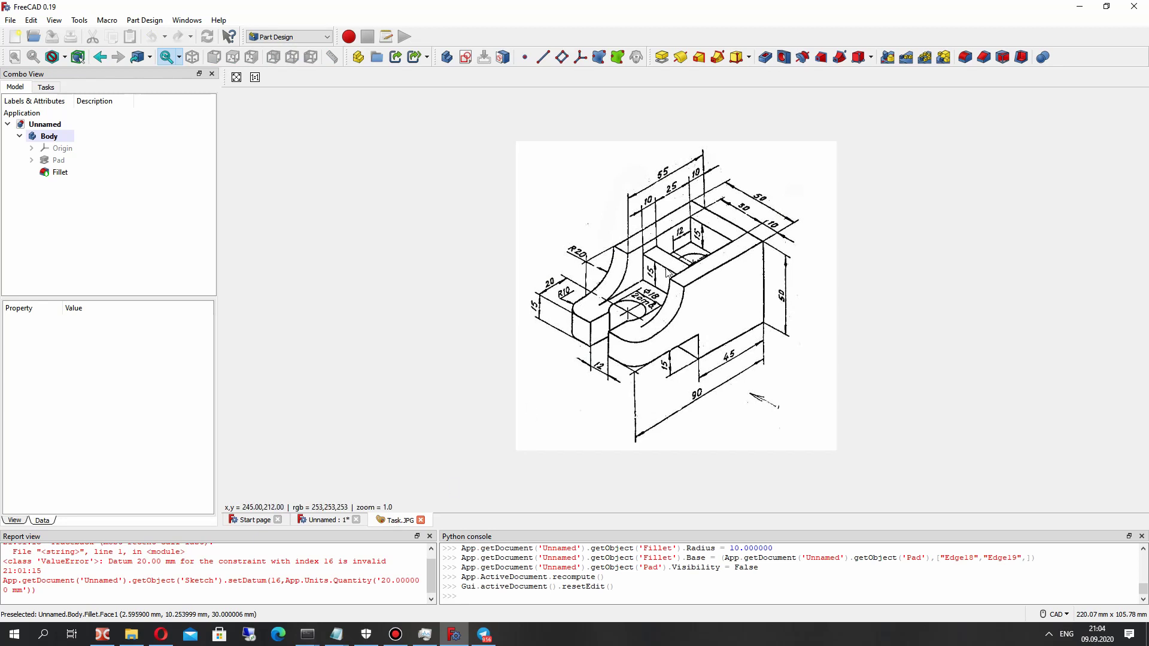
Compare the filleted model with Task.JPG again and select the tall block's top face.
left_click(324, 521)
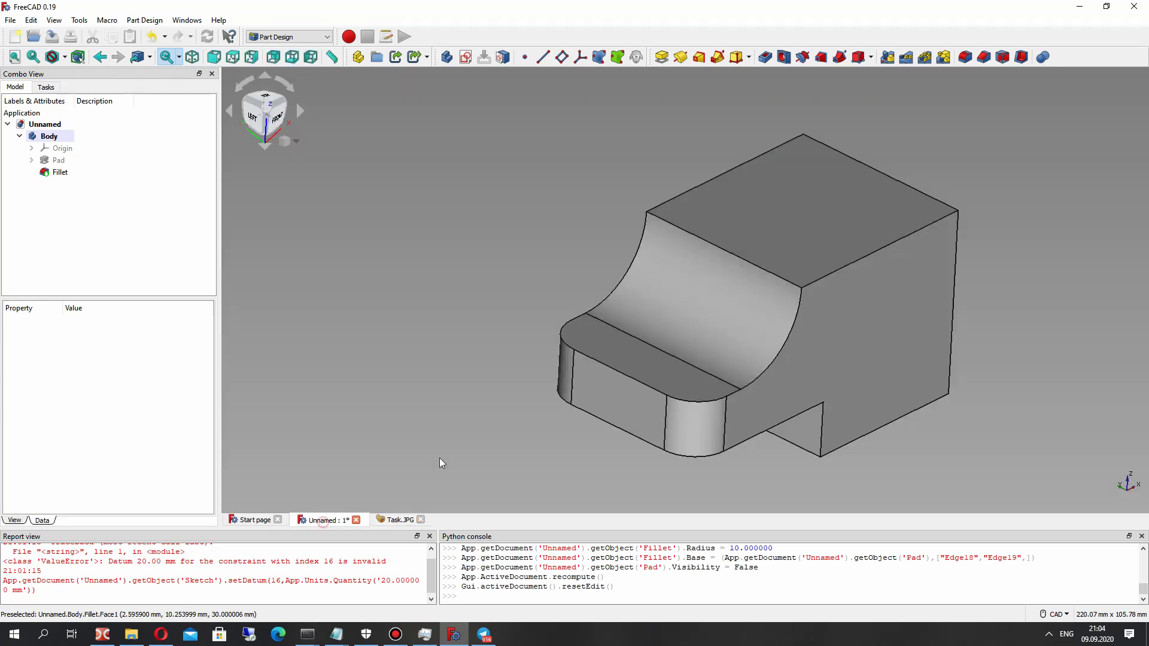
left_click(395, 520)
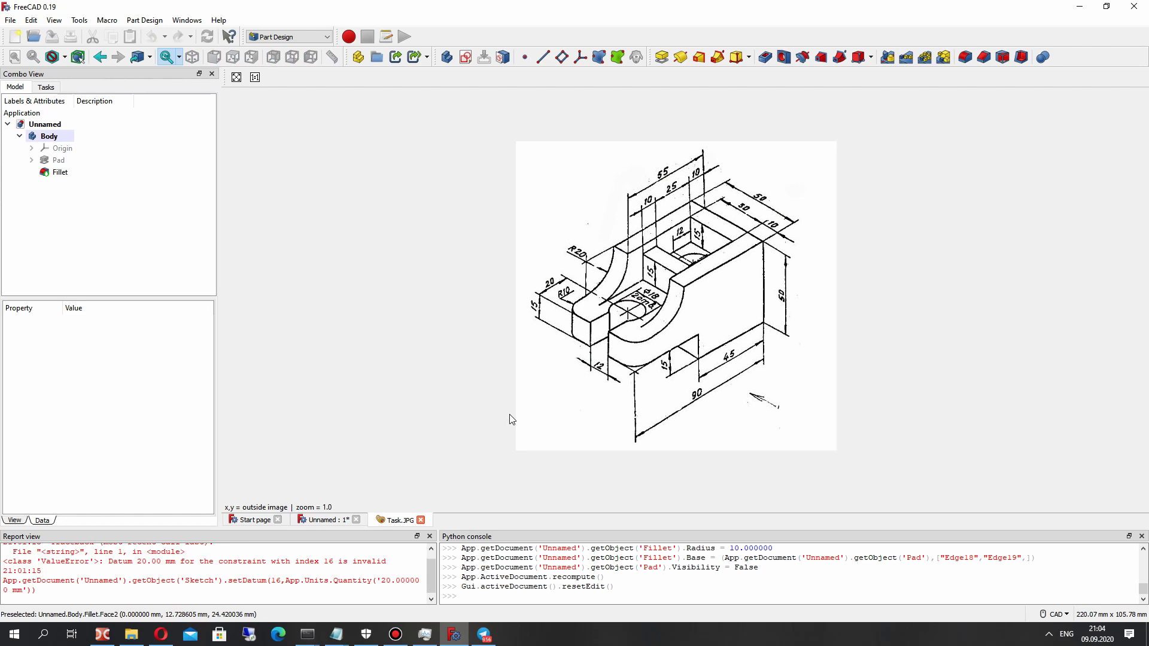
left_click(326, 523)
left_click(782, 190)
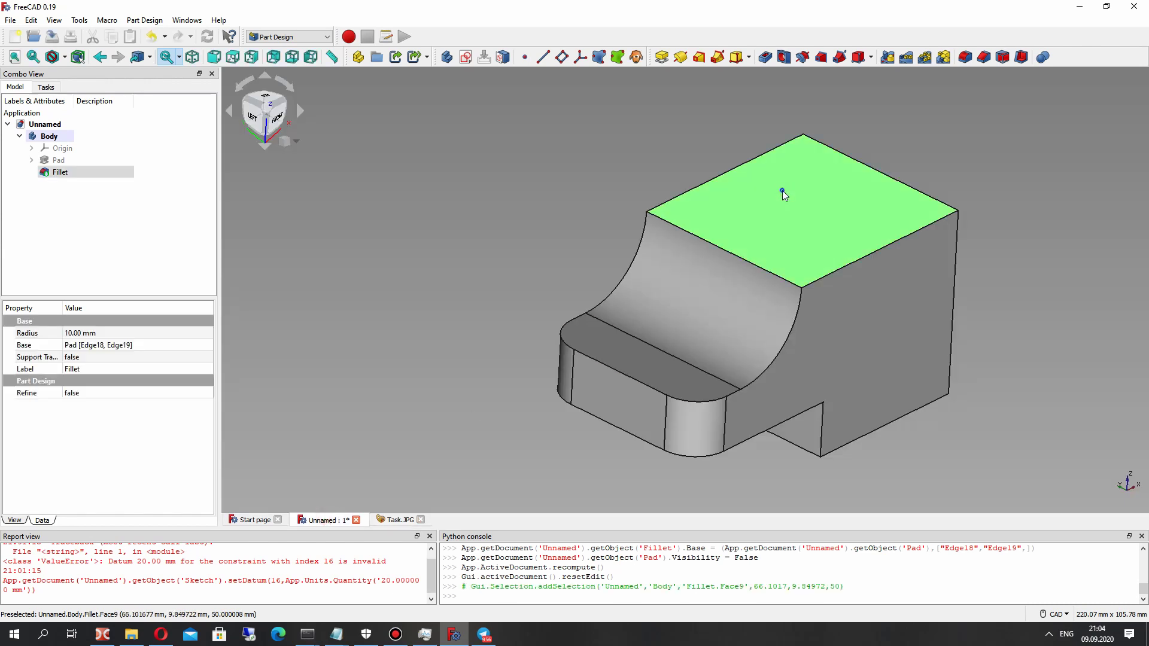
Start a sketch on the top face and draw a rough rectangle.
right_click(782, 192)
left_click(465, 60)
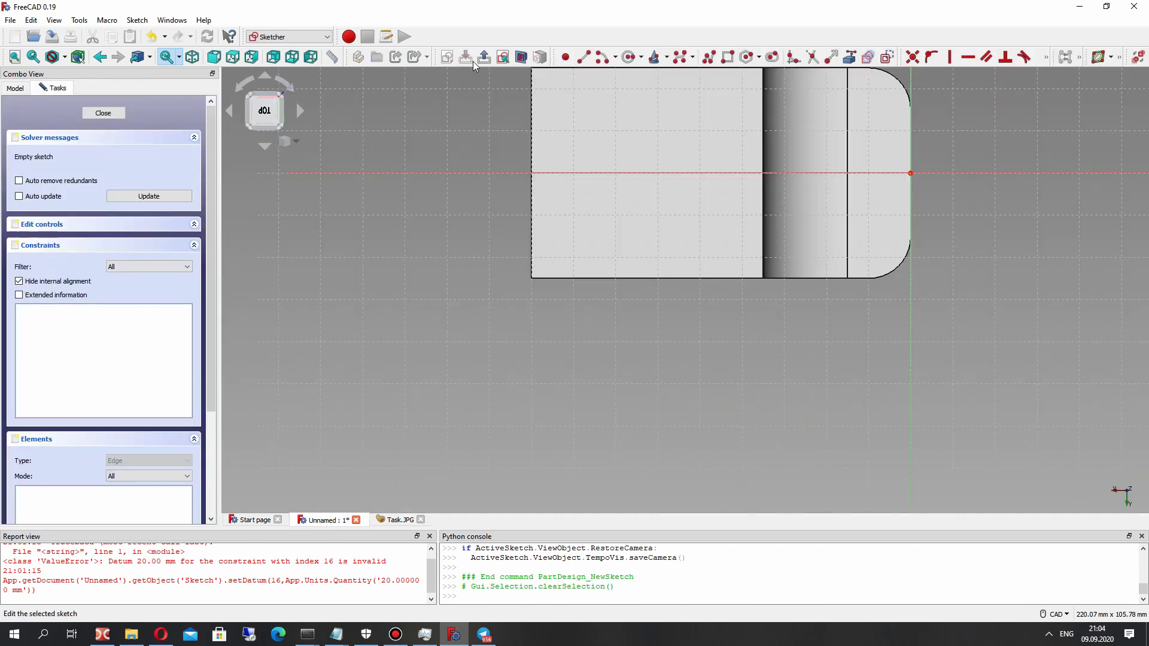
left_click(727, 57)
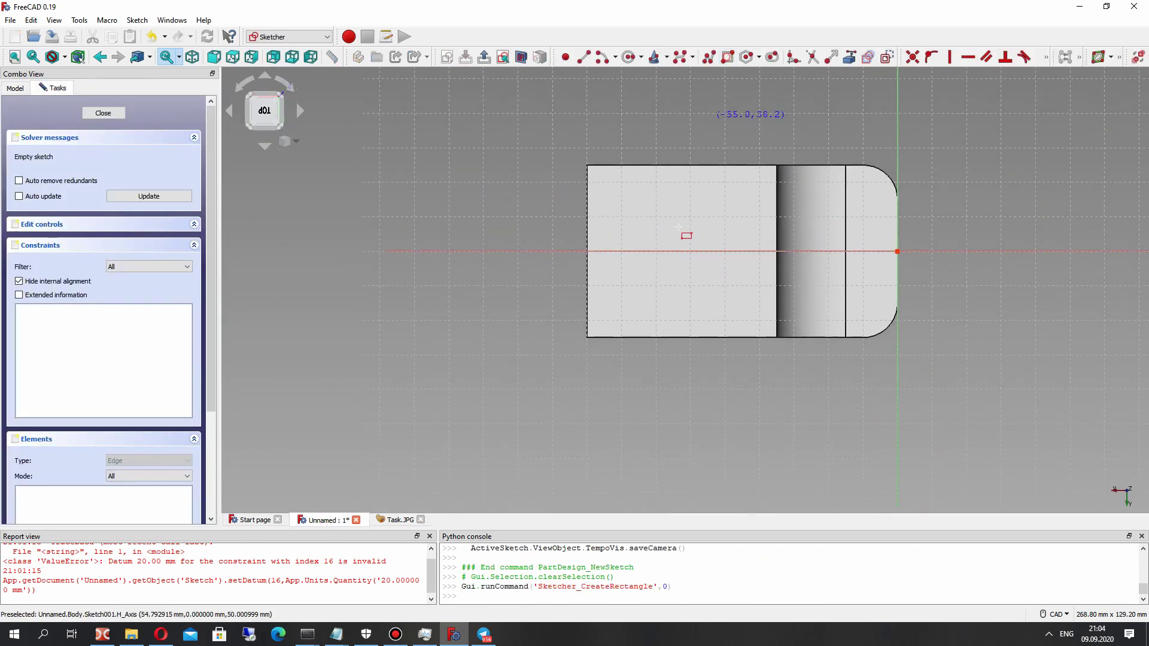
left_click(622, 295)
left_click(711, 195)
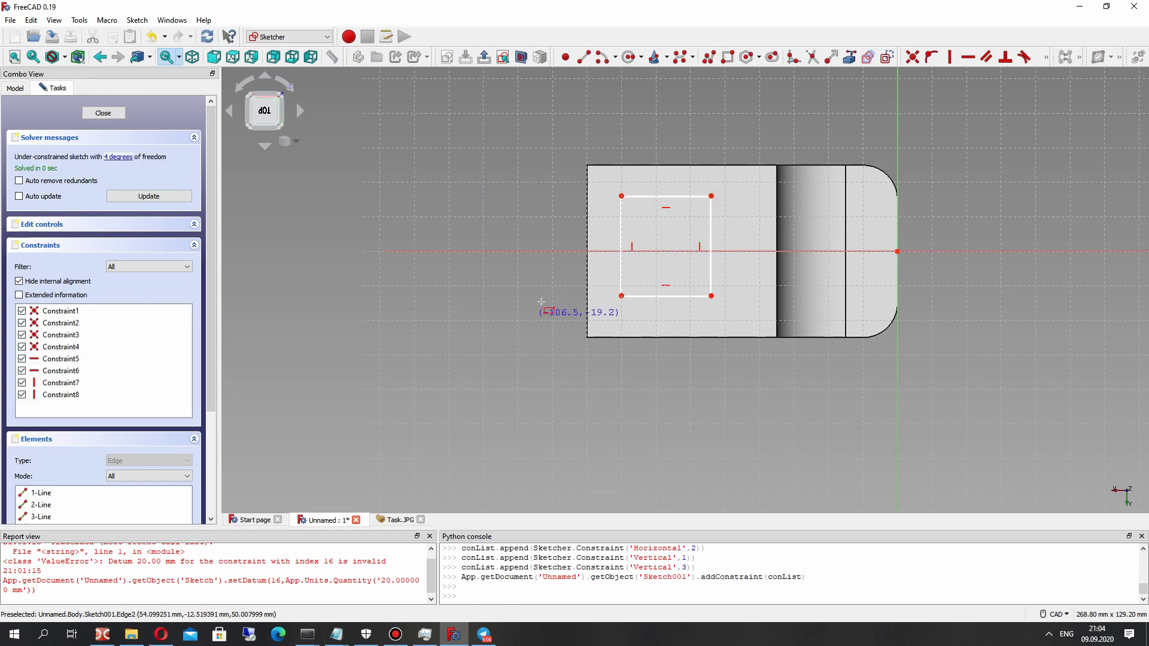
right_click(609, 318)
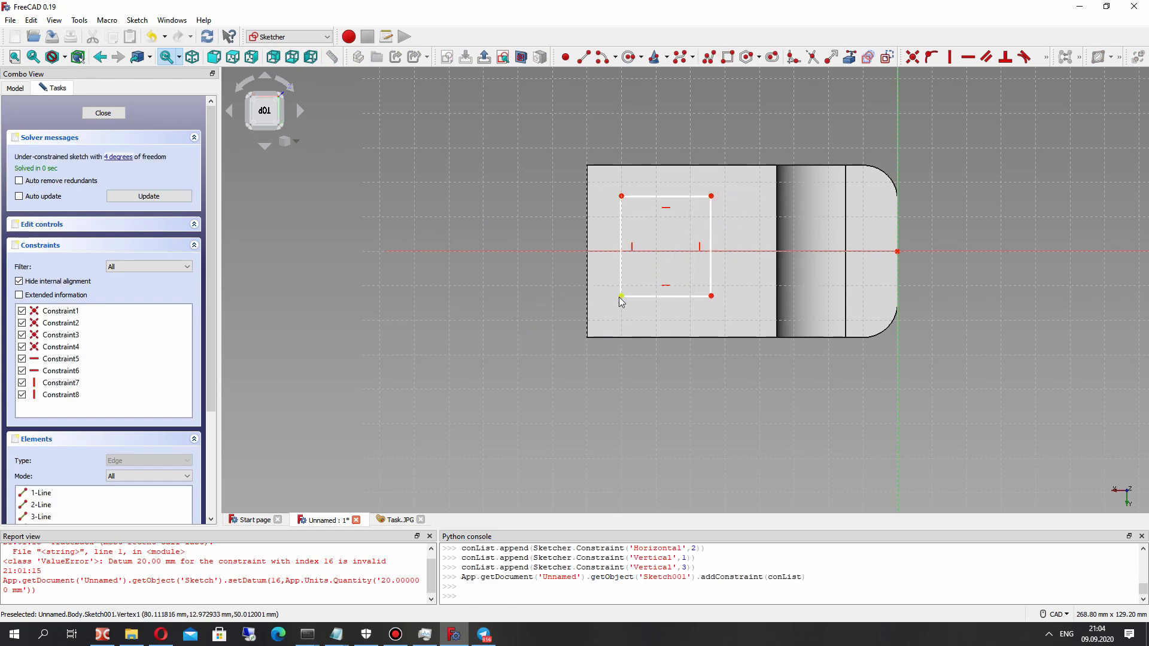
Link the solid's left edge as external geometry and offset the rectangle 10 mm horizontally.
left_click(849, 56)
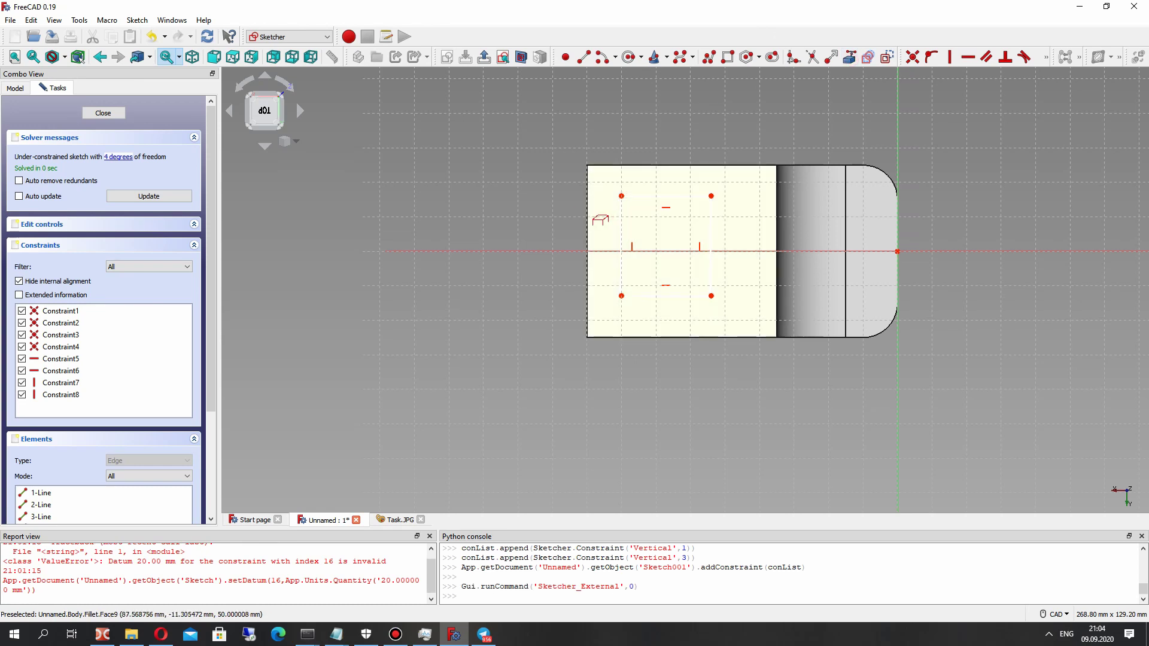
left_click(586, 215)
scroll(575, 226, "up", 1)
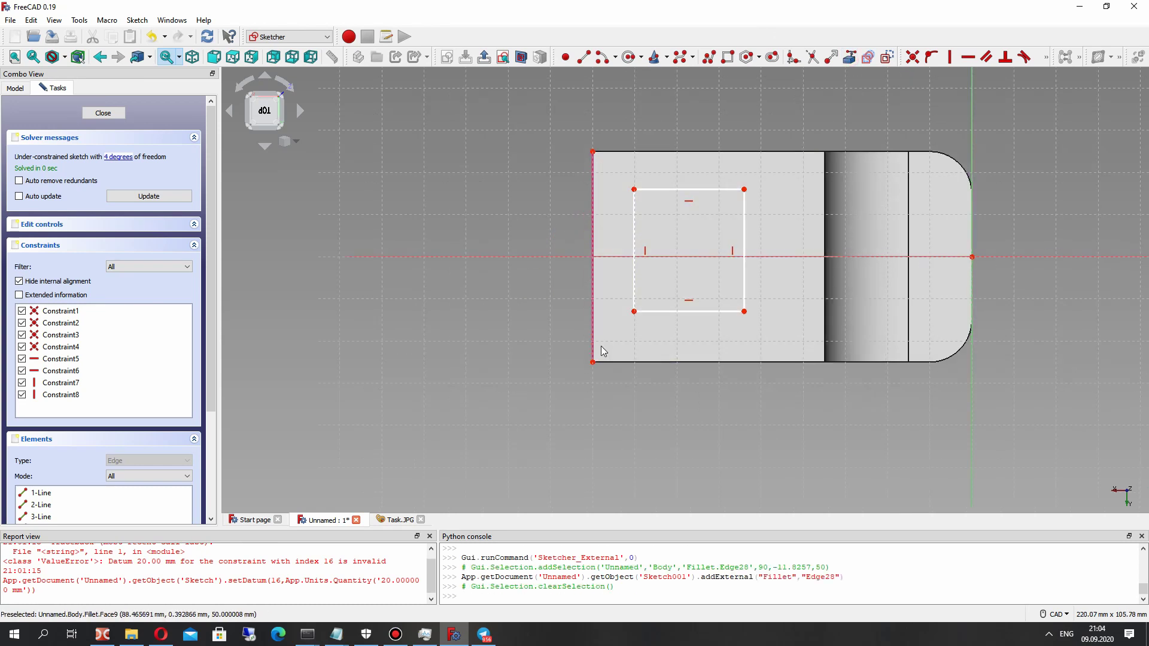
left_click(593, 362)
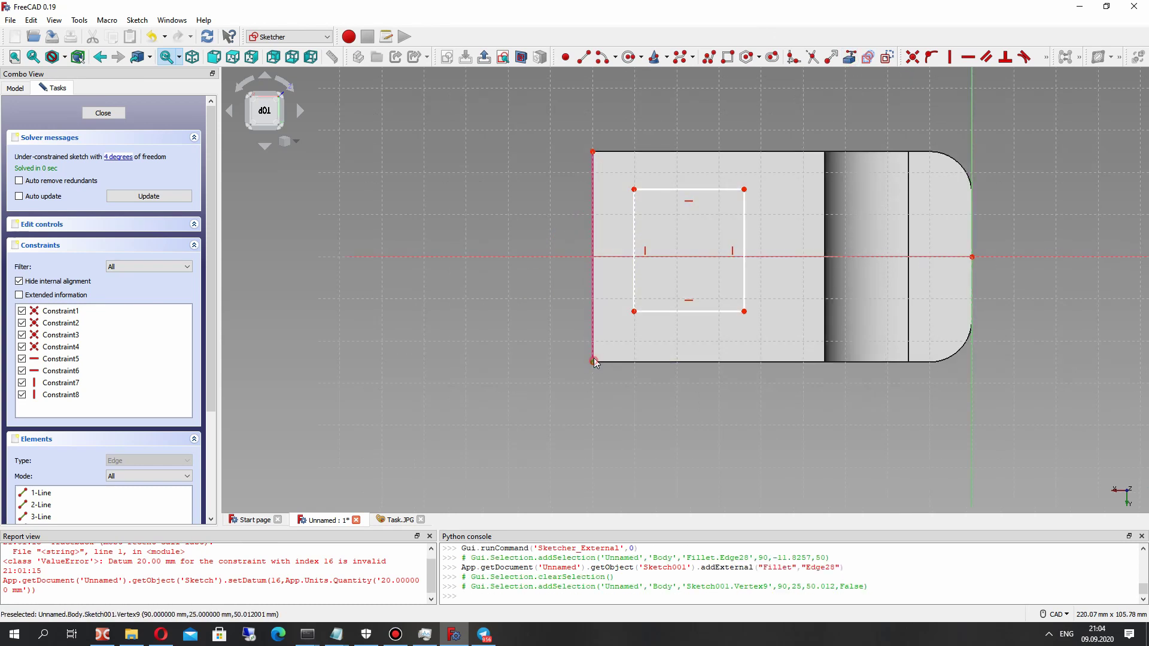
left_click(633, 311)
left_click(1046, 57)
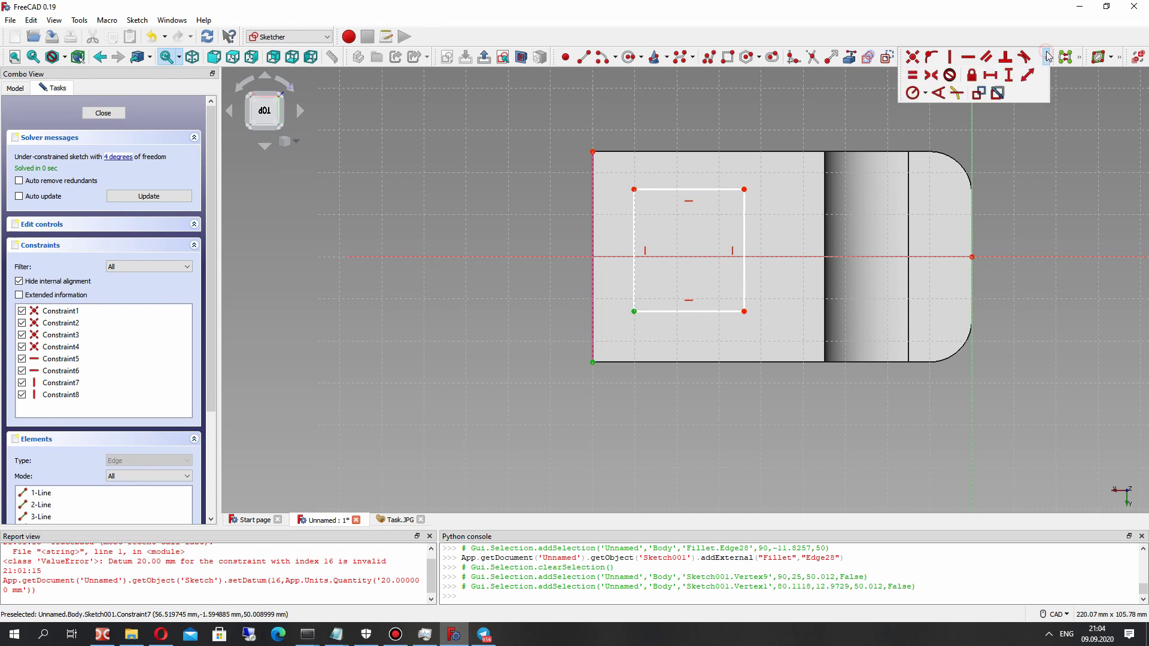
left_click(992, 74)
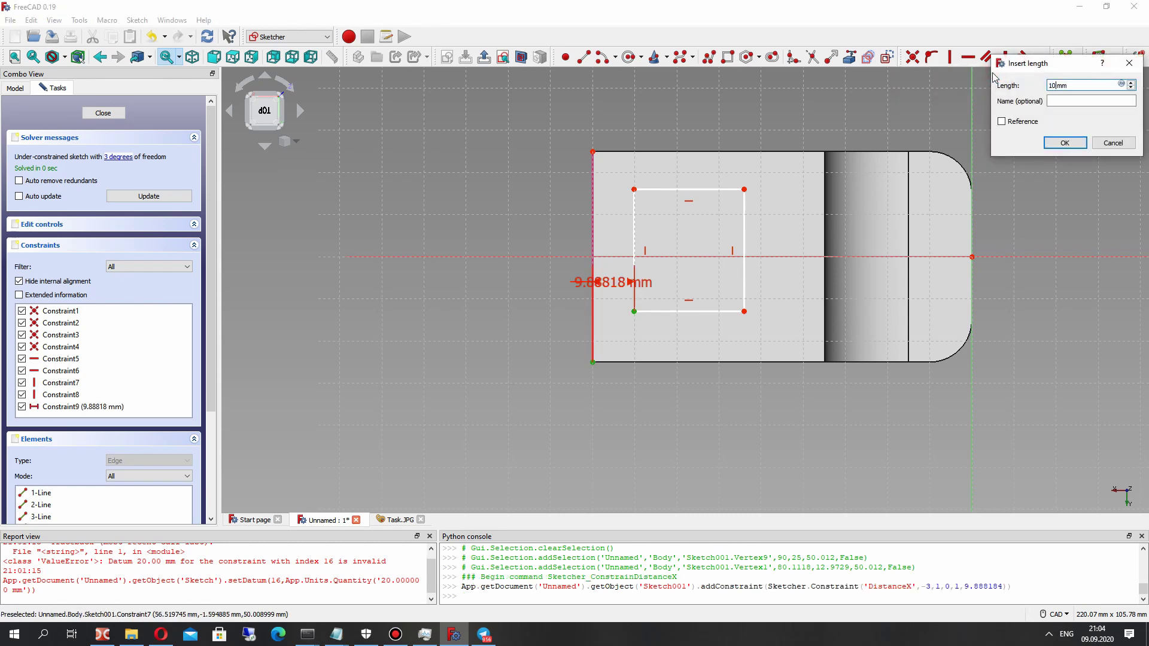
type("10")
key("Return")
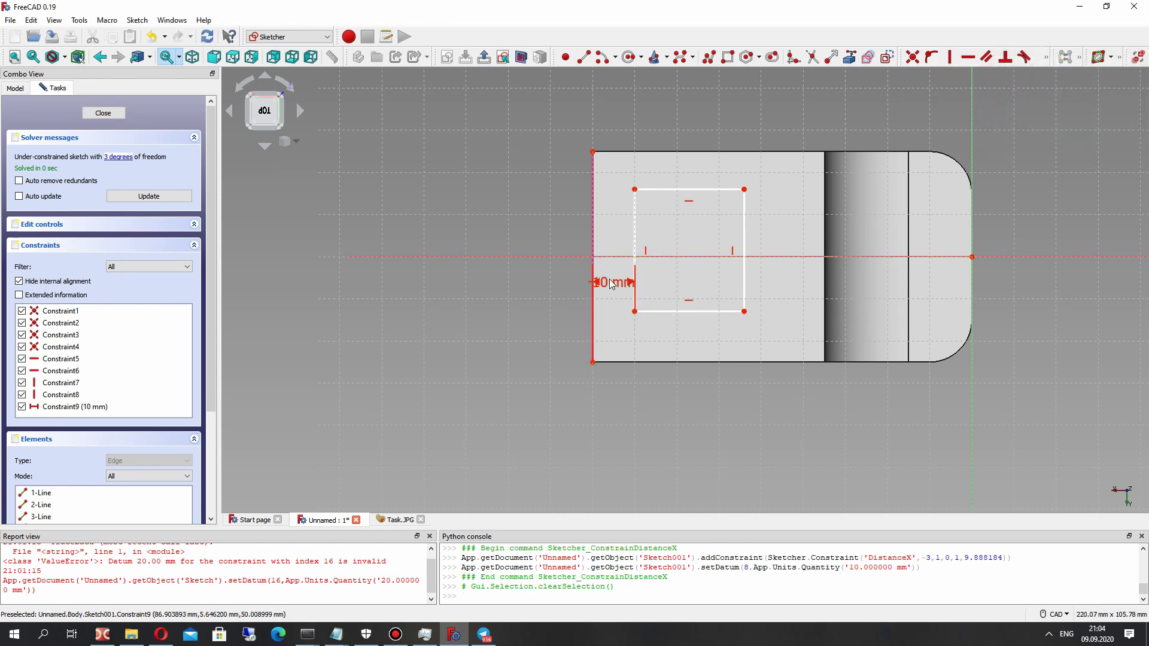
mouse_move(610, 285)
left_mouse_down()
mouse_move(623, 430)
mouse_move(674, 397)
mouse_move(684, 345)
left_mouse_up()
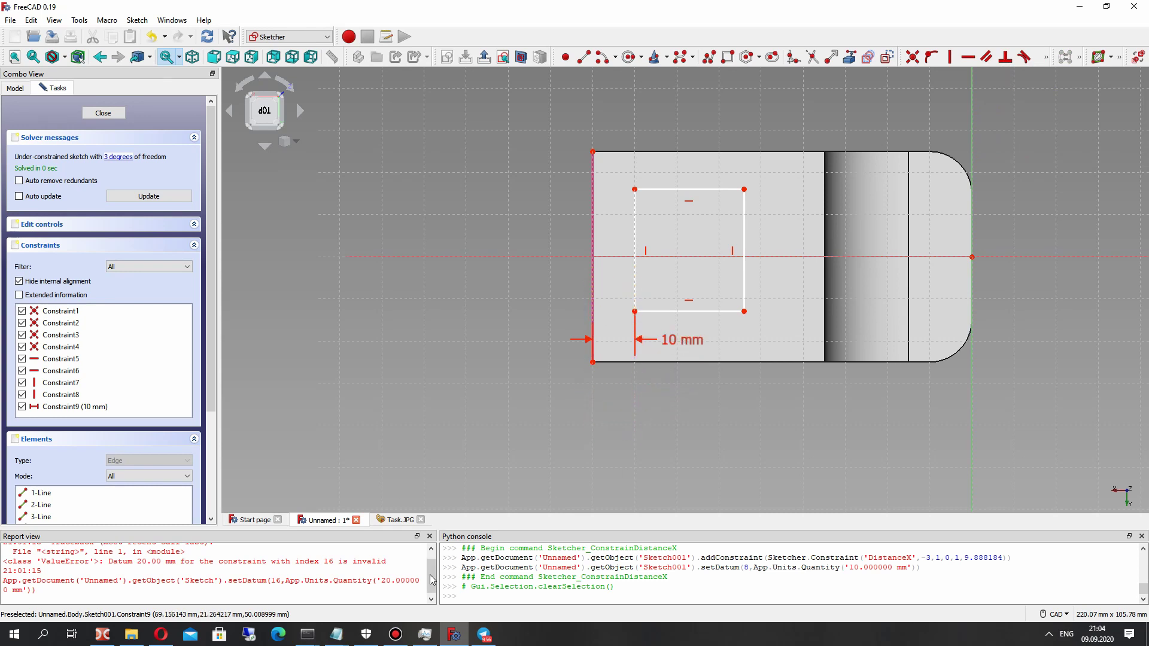
Offset the rectangle's top-left corner 10 mm vertically from the reference edge's top end.
left_click(381, 521)
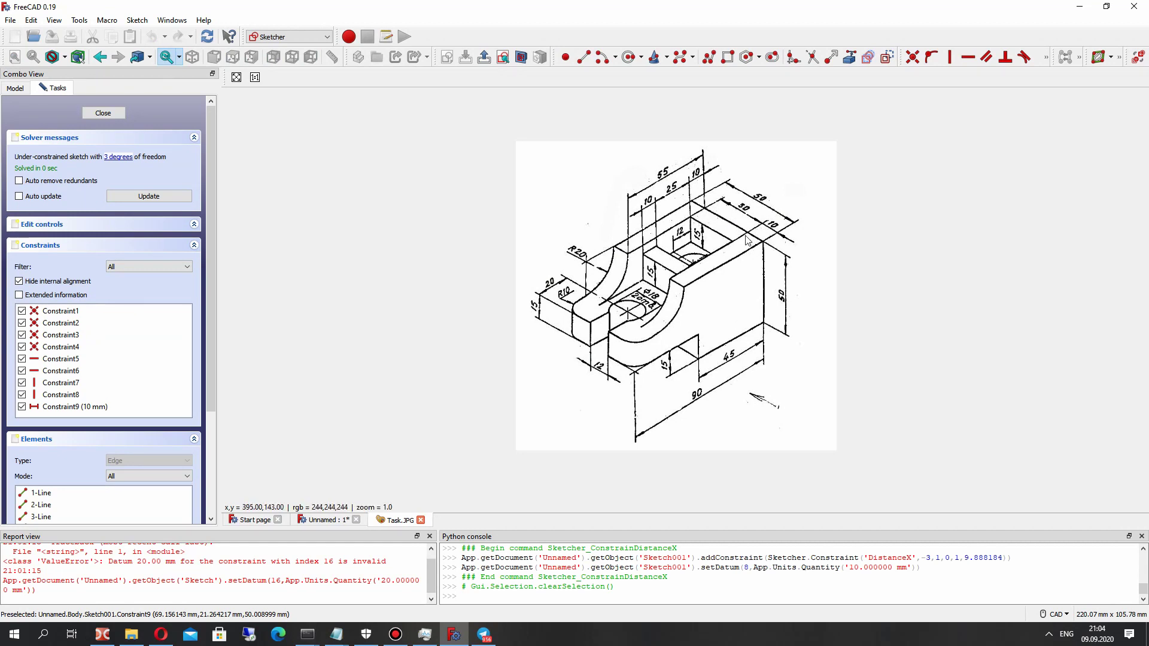
left_click(324, 520)
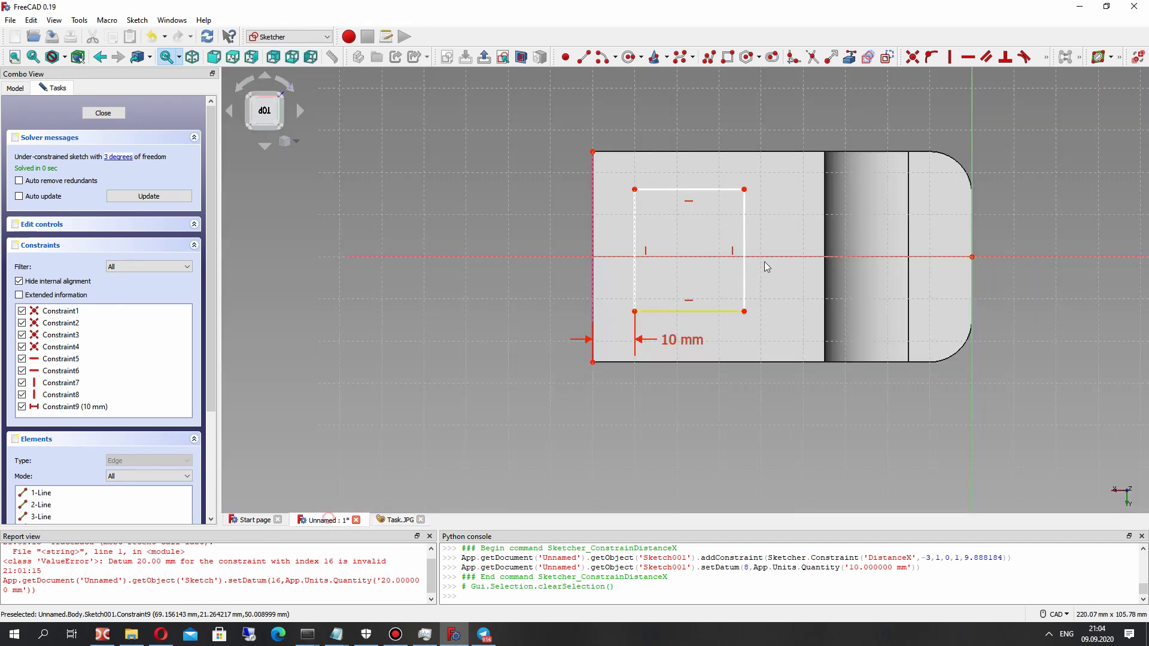
left_click(634, 190)
left_click(593, 152)
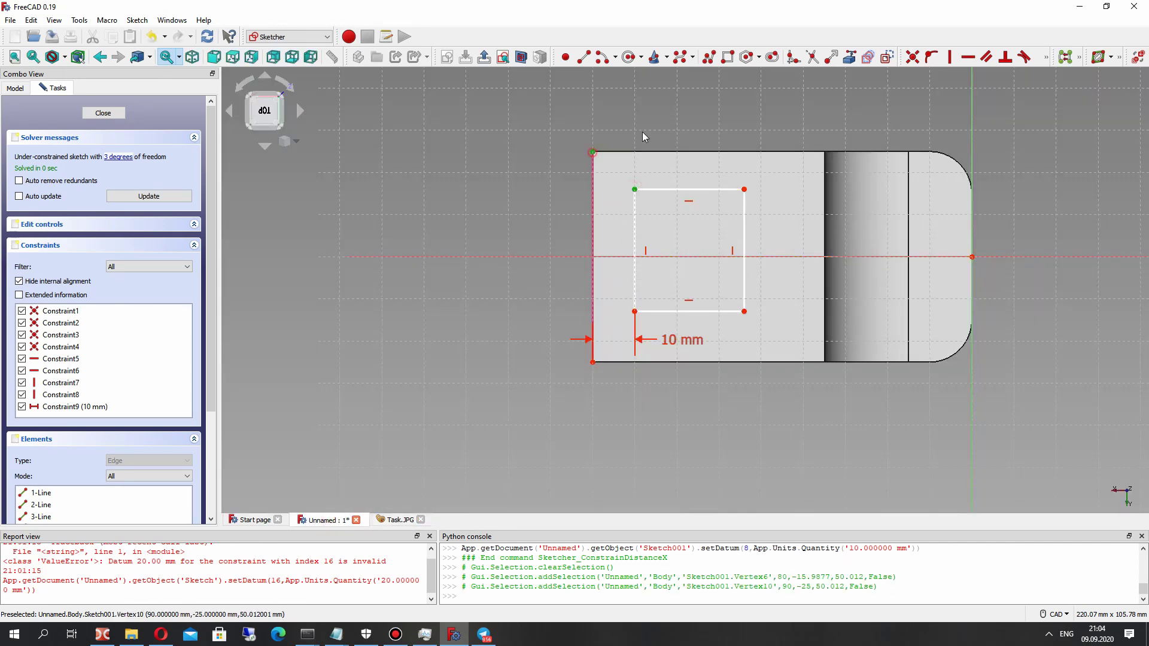
left_click(1047, 57)
left_click(1016, 79)
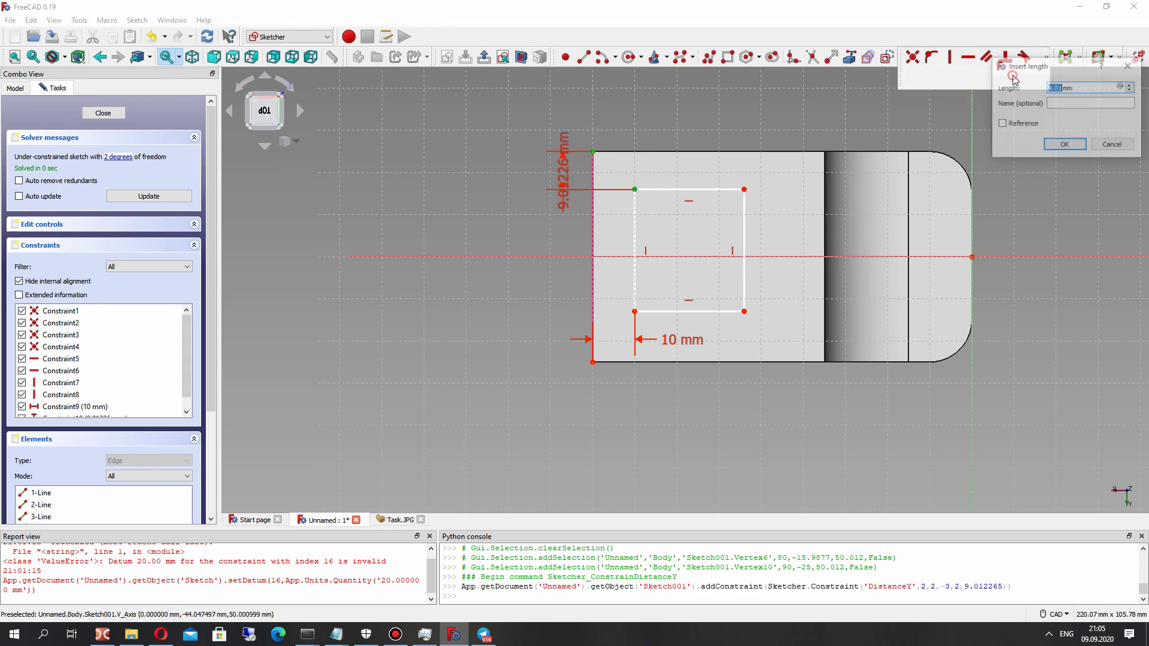
type("10")
key("Return")
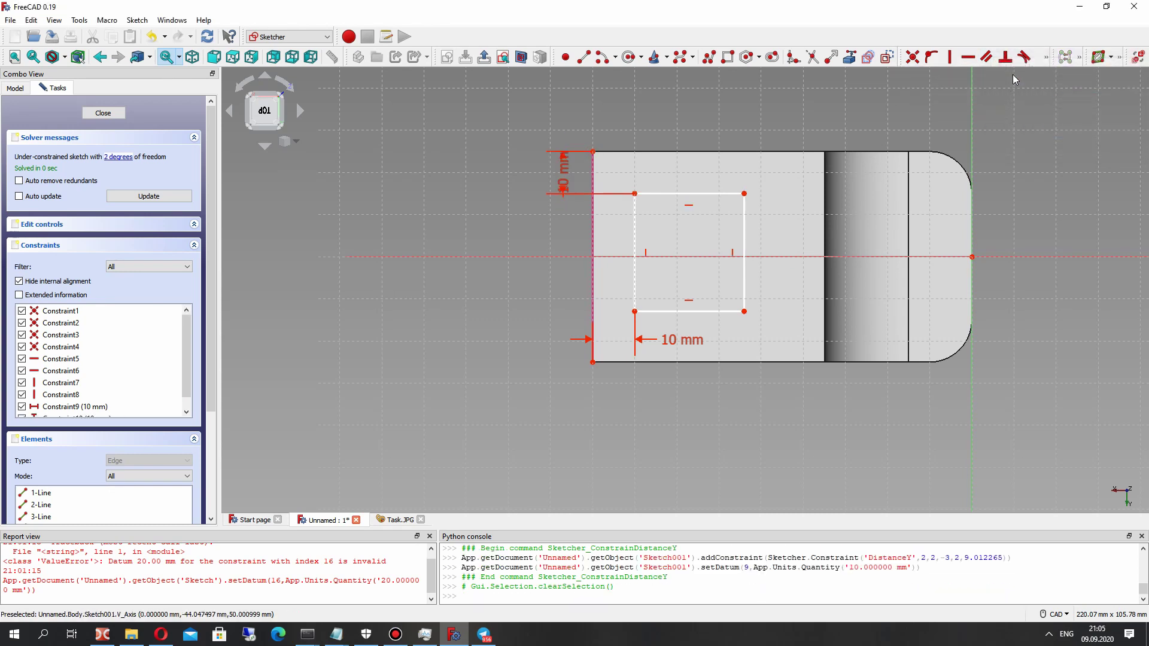
left_click_drag(620, 125, 618, 118)
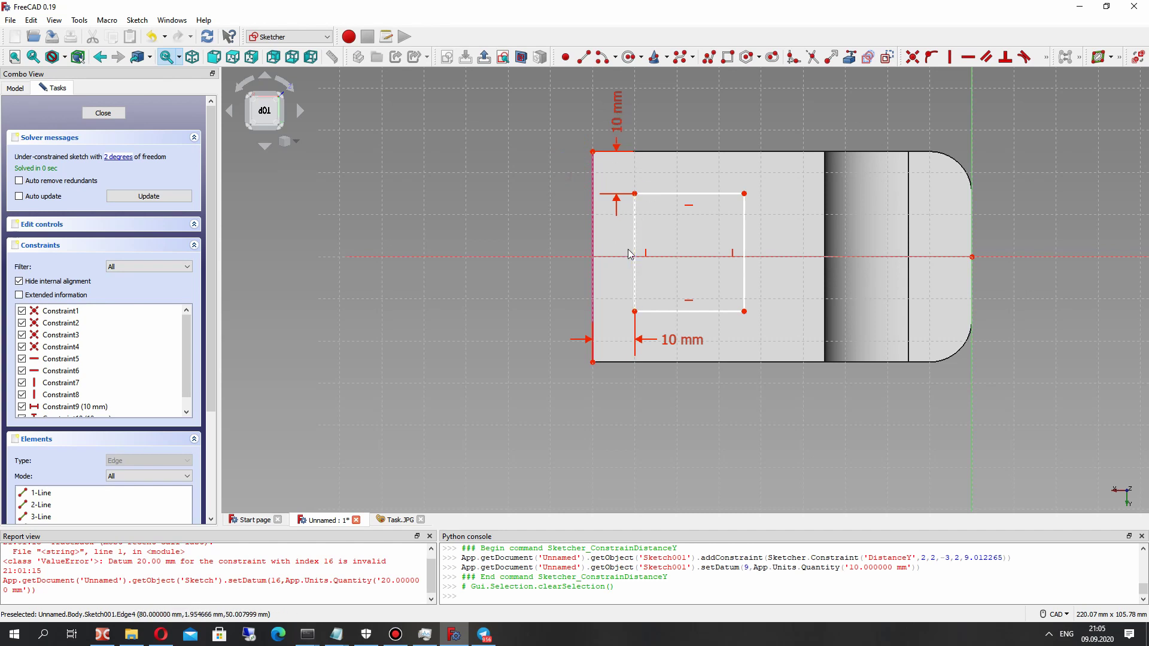
Constrain the rectangle's left edge to a 30 mm height.
left_click(637, 228)
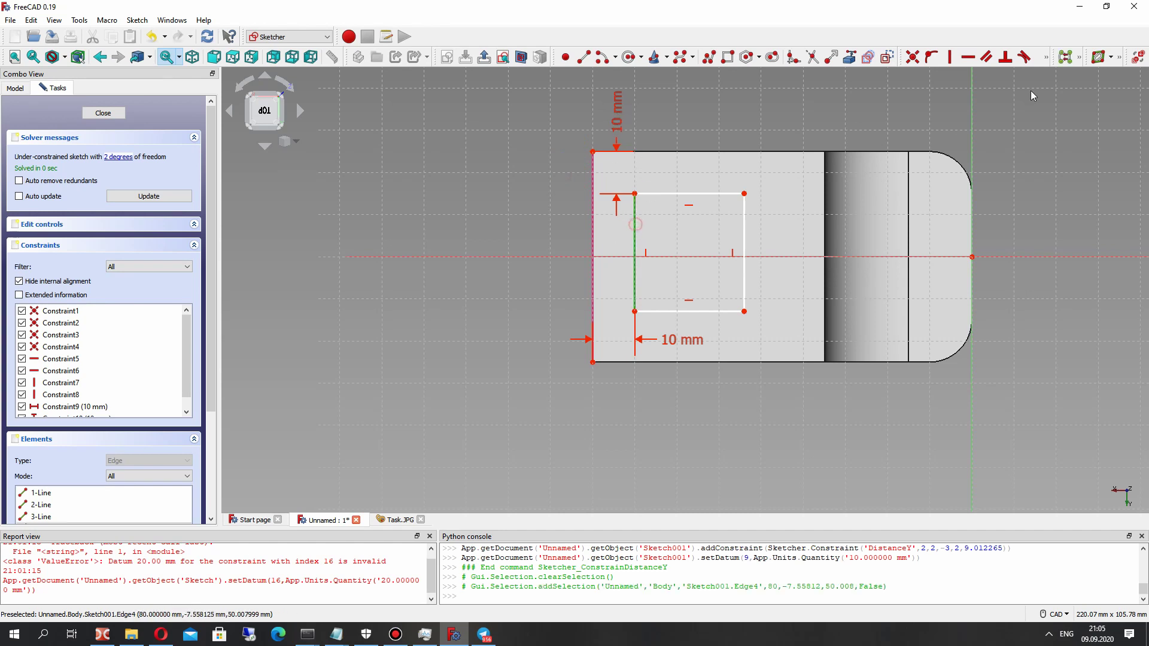
left_click(1046, 57)
left_click(1003, 75)
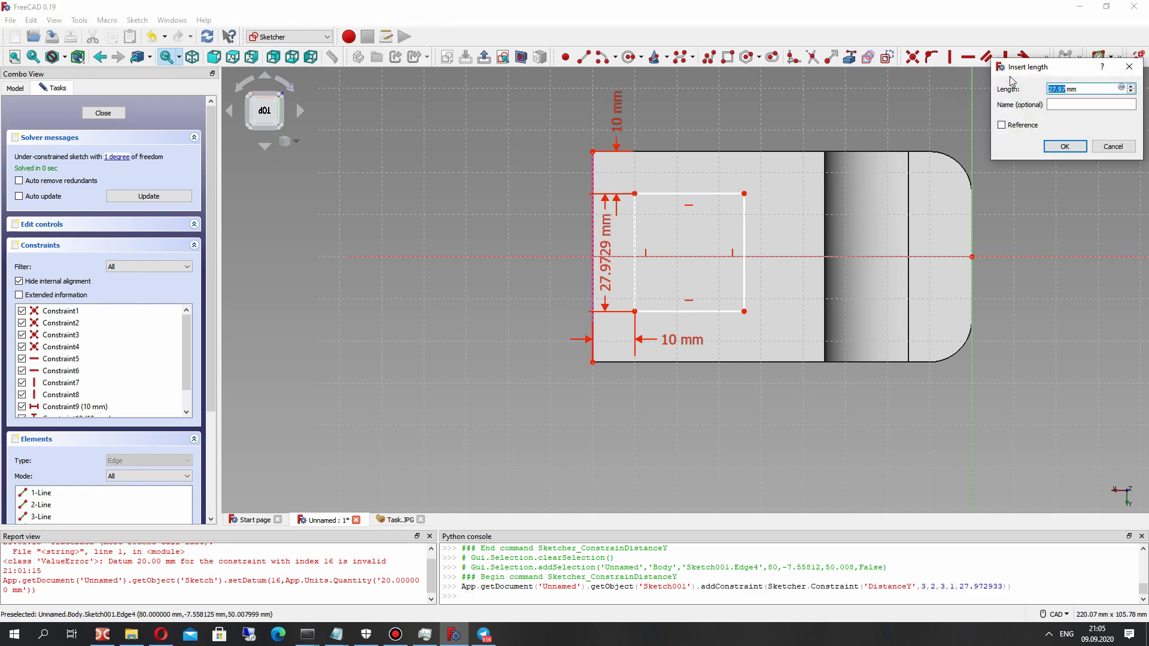
key("Return")
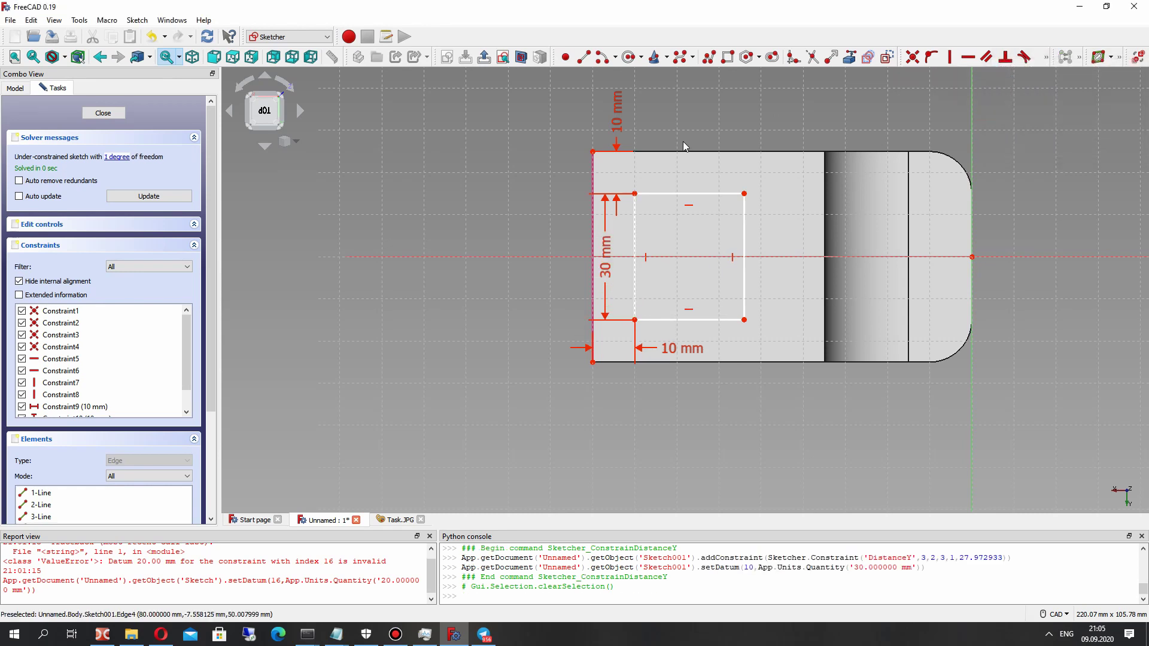
left_click_drag(742, 321, 745, 291)
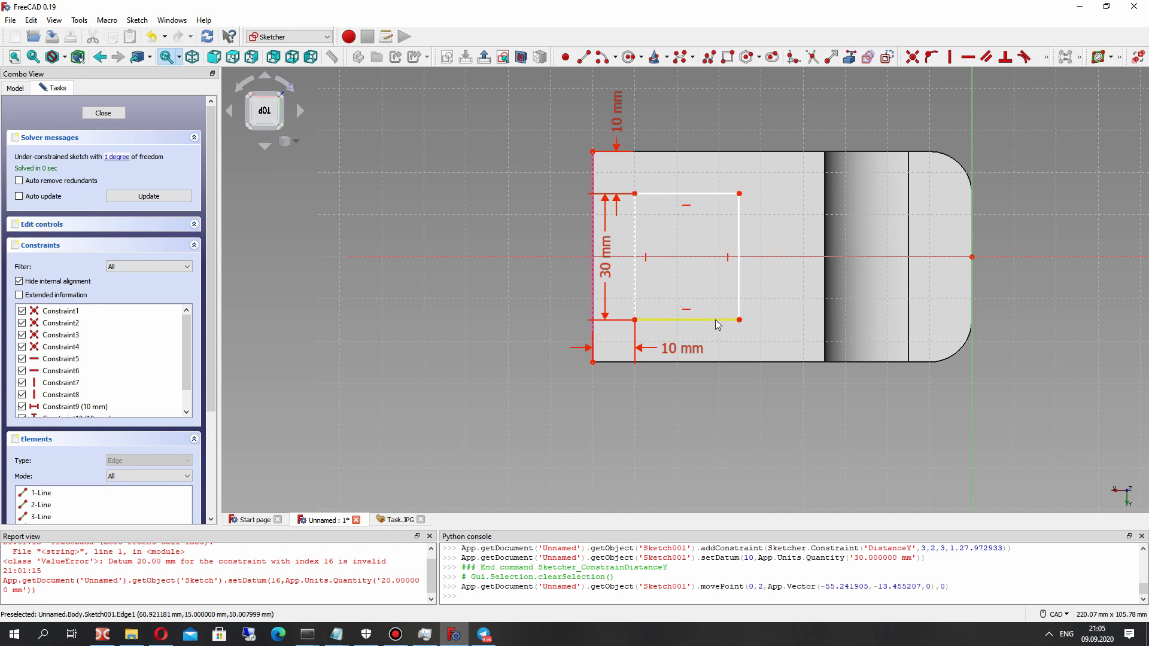
Set the rectangle's bottom edge to 25 mm and tidy the dimension labels.
left_click(395, 520)
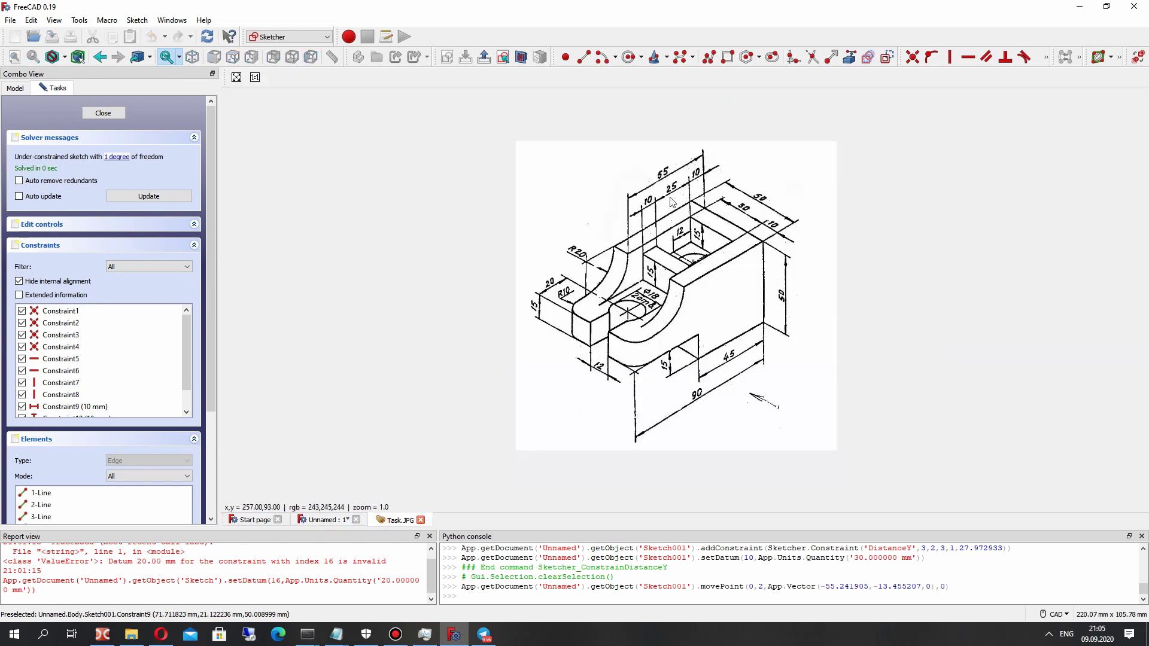
left_click(307, 524)
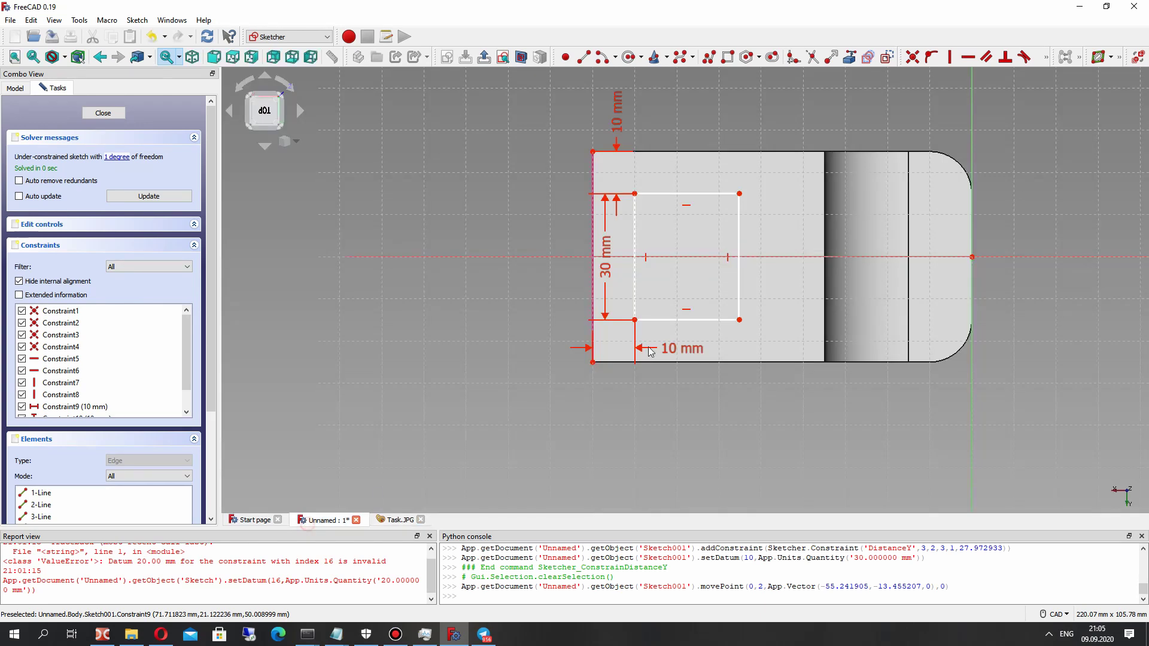
left_click(711, 320)
left_click(1047, 58)
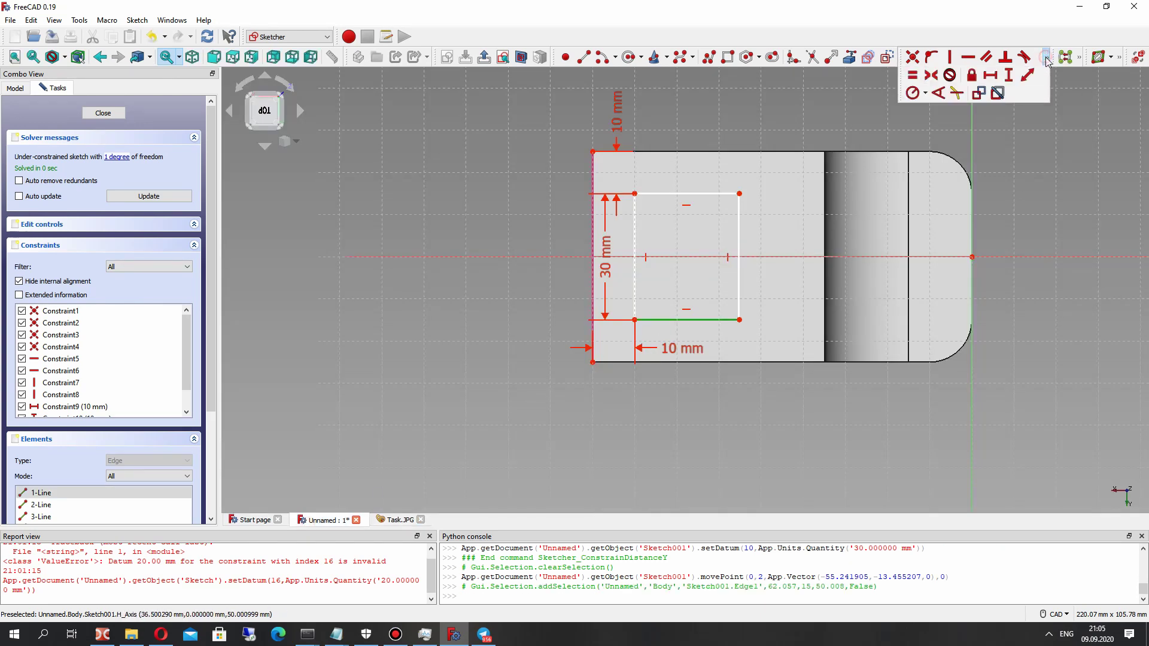
left_click(965, 90)
type("2mm")
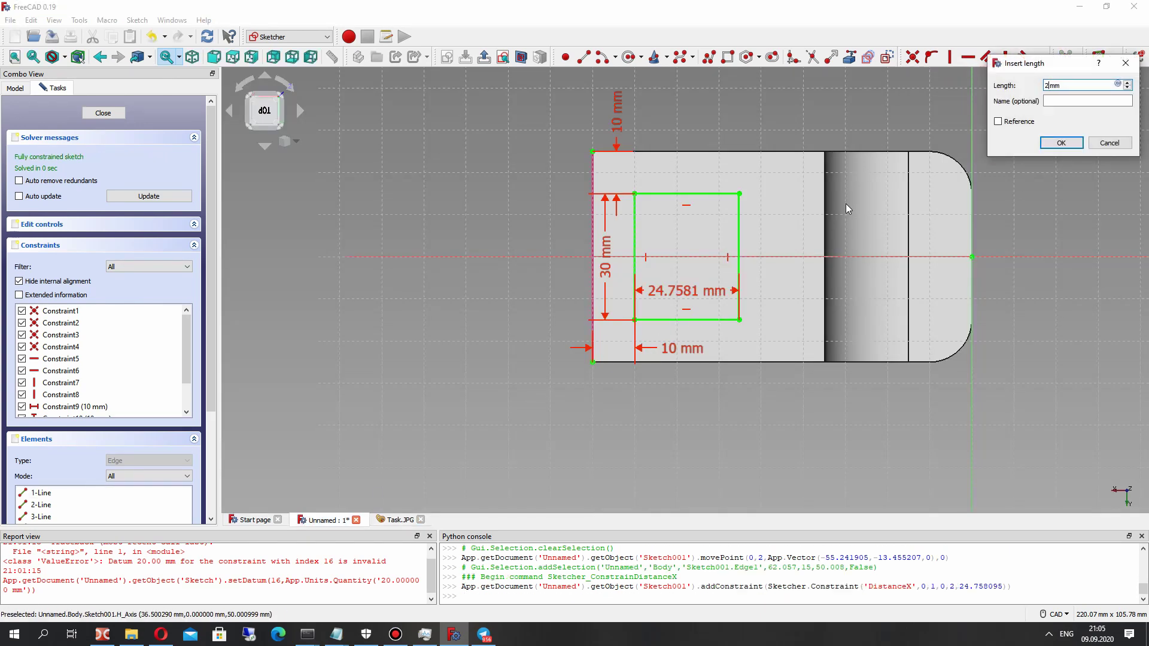
type("5")
key("Return")
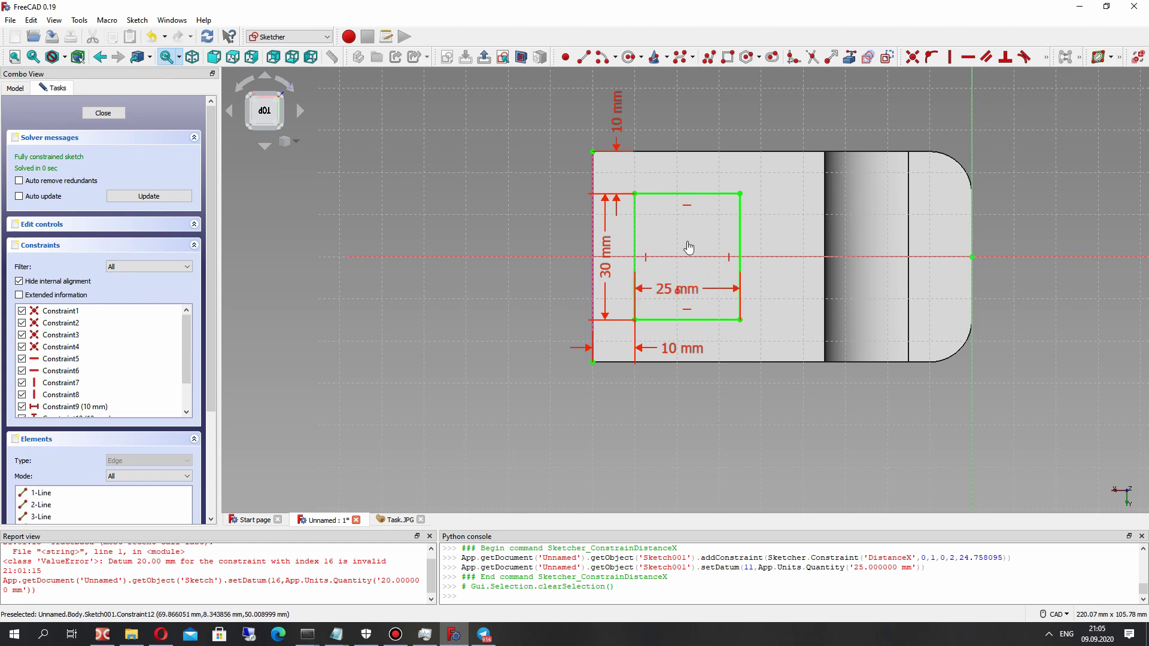
left_click_drag(677, 289, 691, 178)
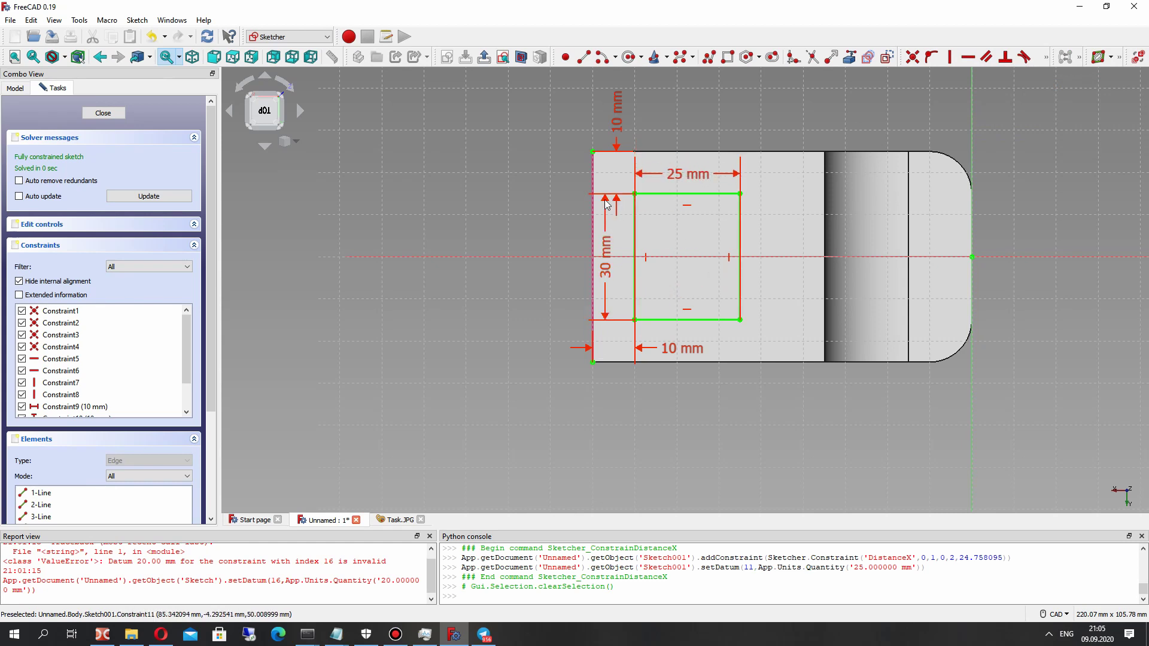
mouse_move(606, 251)
left_mouse_down()
mouse_move(558, 248)
mouse_move(568, 263)
left_mouse_up()
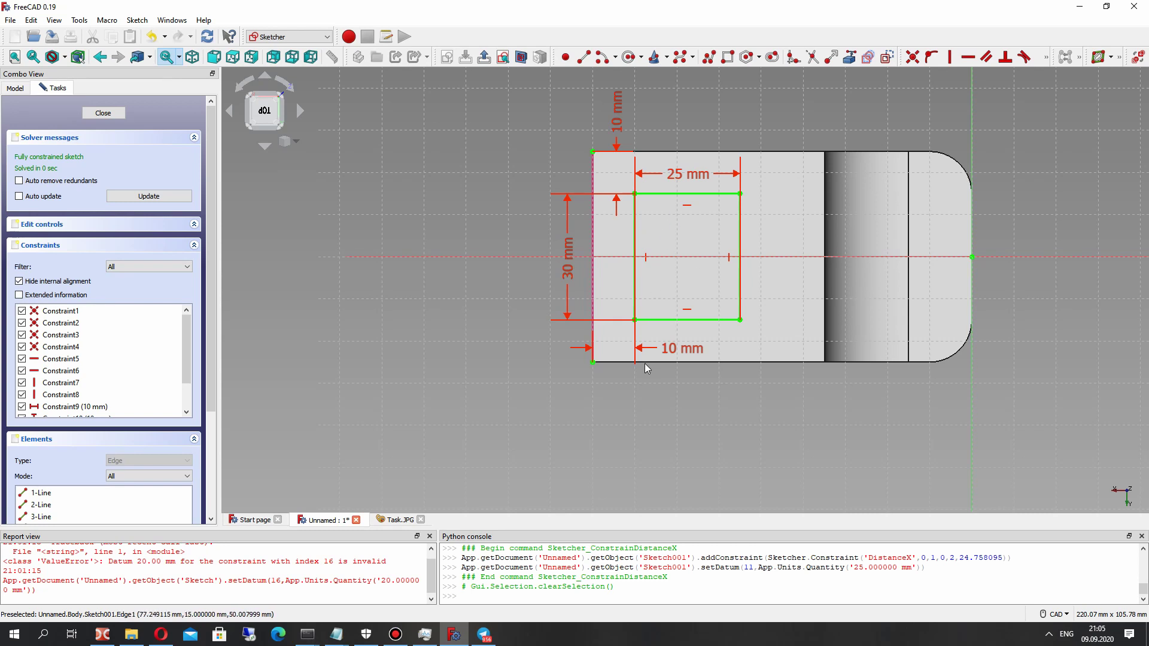
mouse_move(646, 368)
middle_mouse_down()
mouse_move(605, 259)
mouse_move(689, 419)
mouse_move(718, 449)
middle_mouse_up()
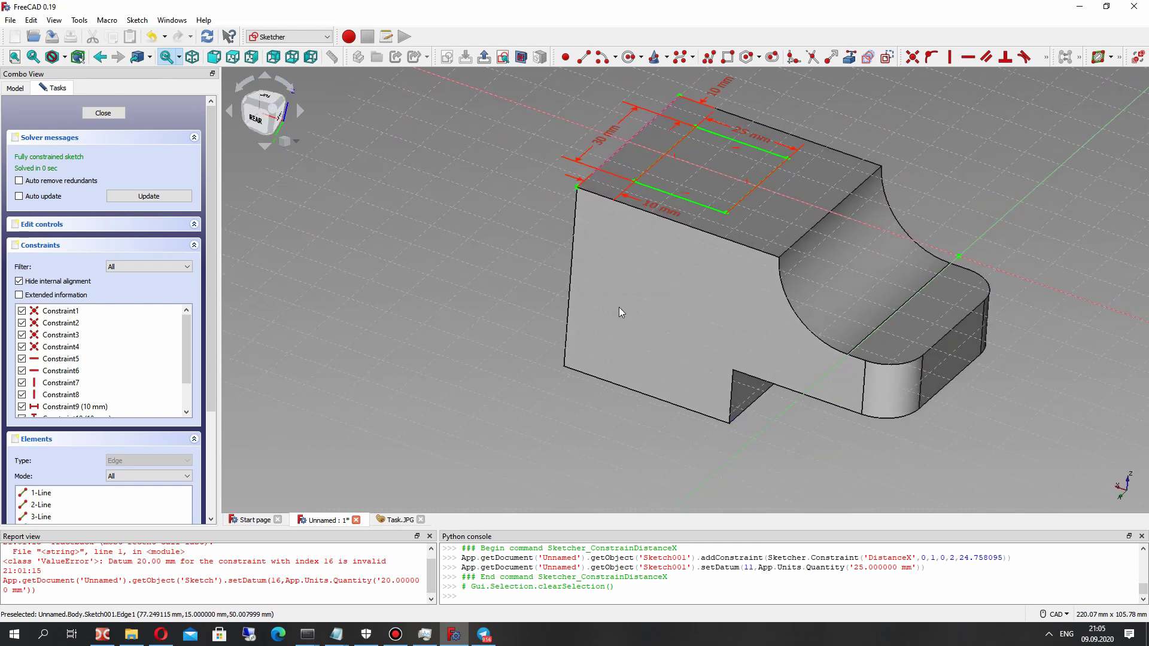
Close the rectangle sketch and pocket it 15 mm deep into the top.
left_click(108, 114)
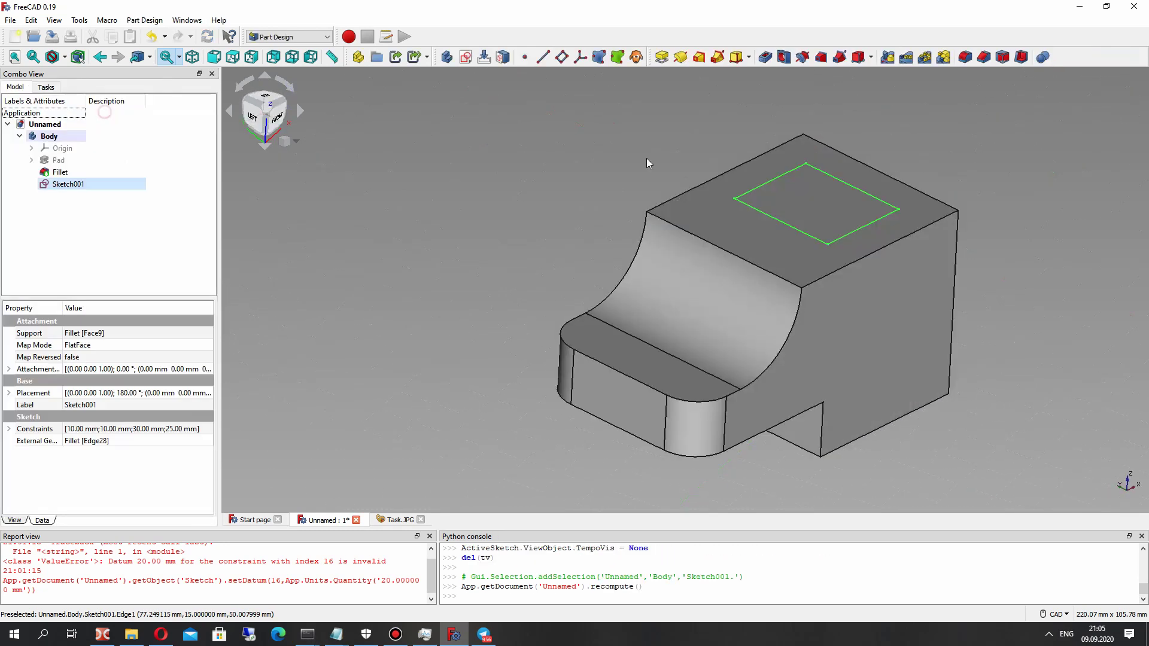
left_click(379, 522)
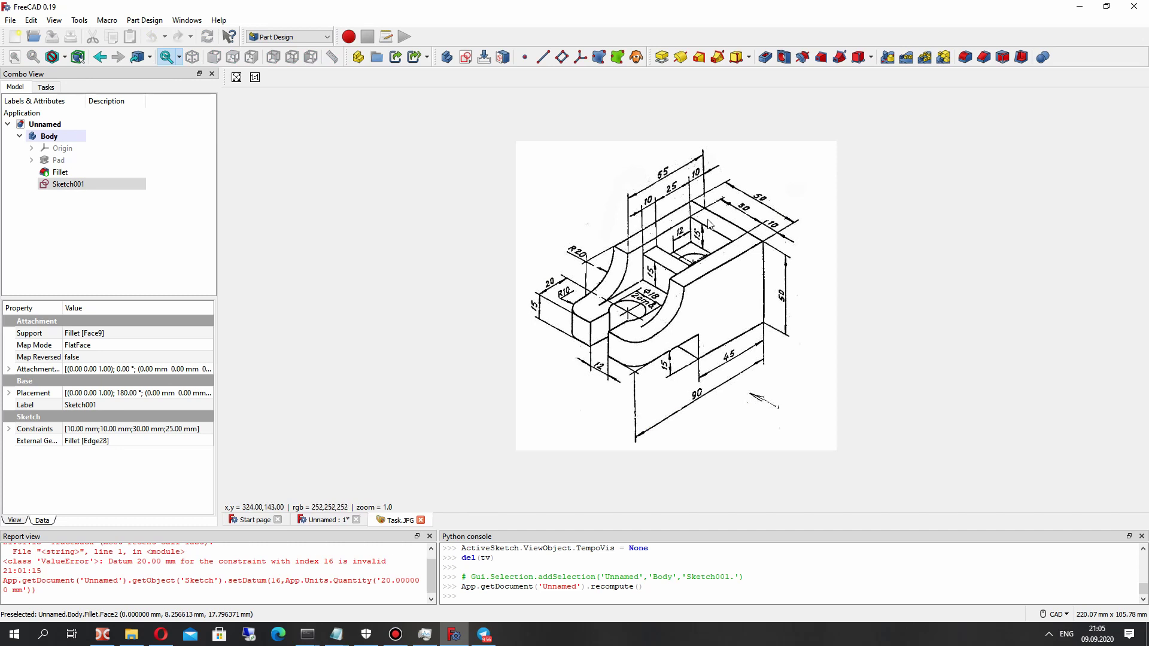
left_click(323, 522)
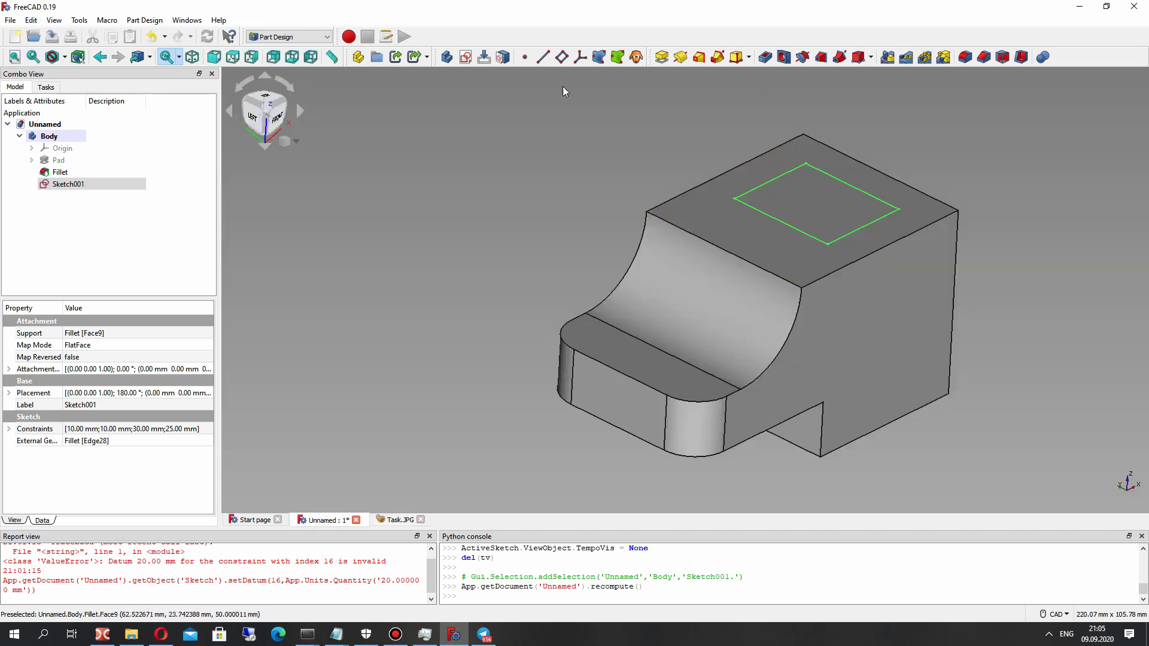
left_click(765, 57)
type("15mm")
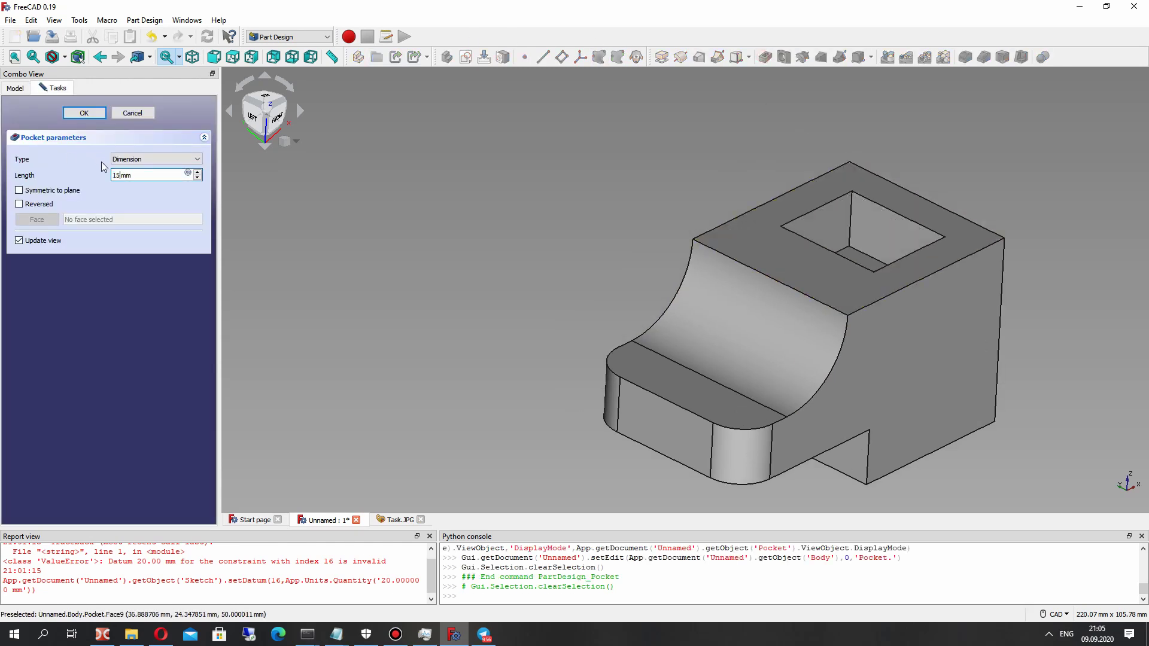
left_click(85, 114)
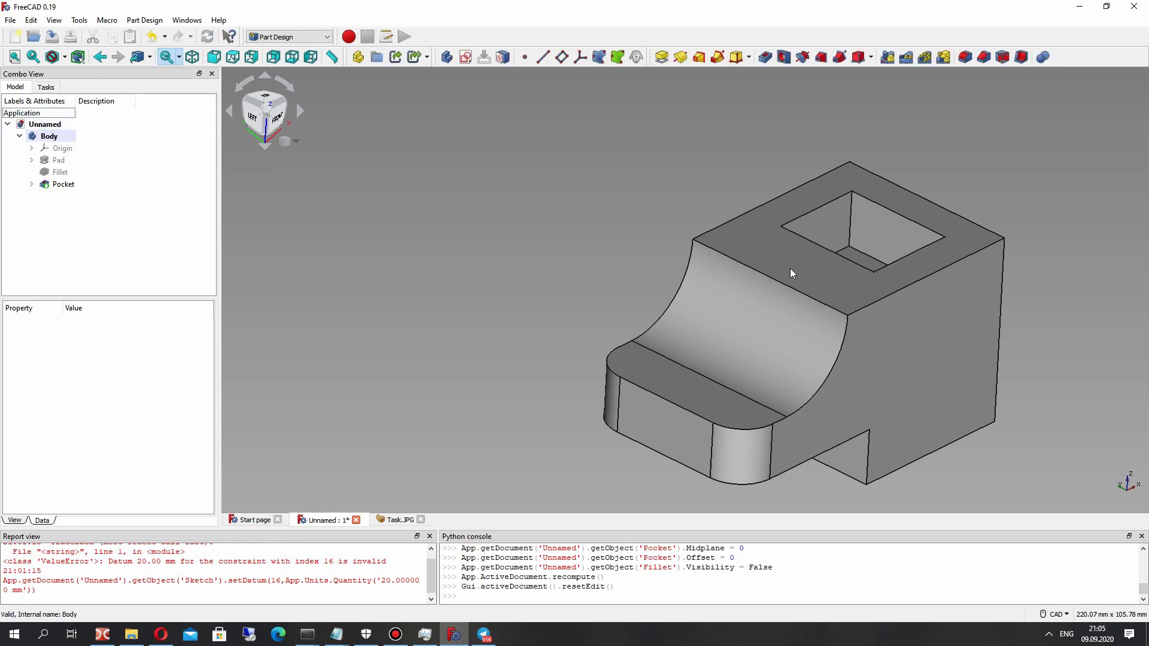
left_click(395, 520)
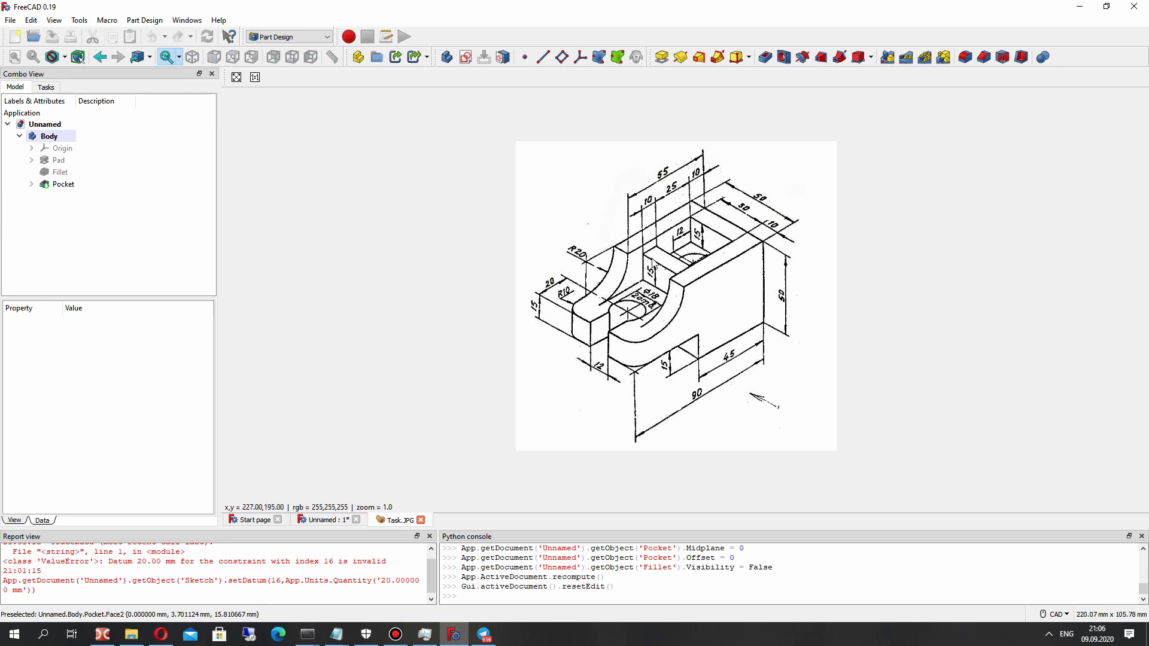
Sketch on the top face with the pocket's right inner edge as external geometry.
left_click(327, 523)
left_click(689, 254)
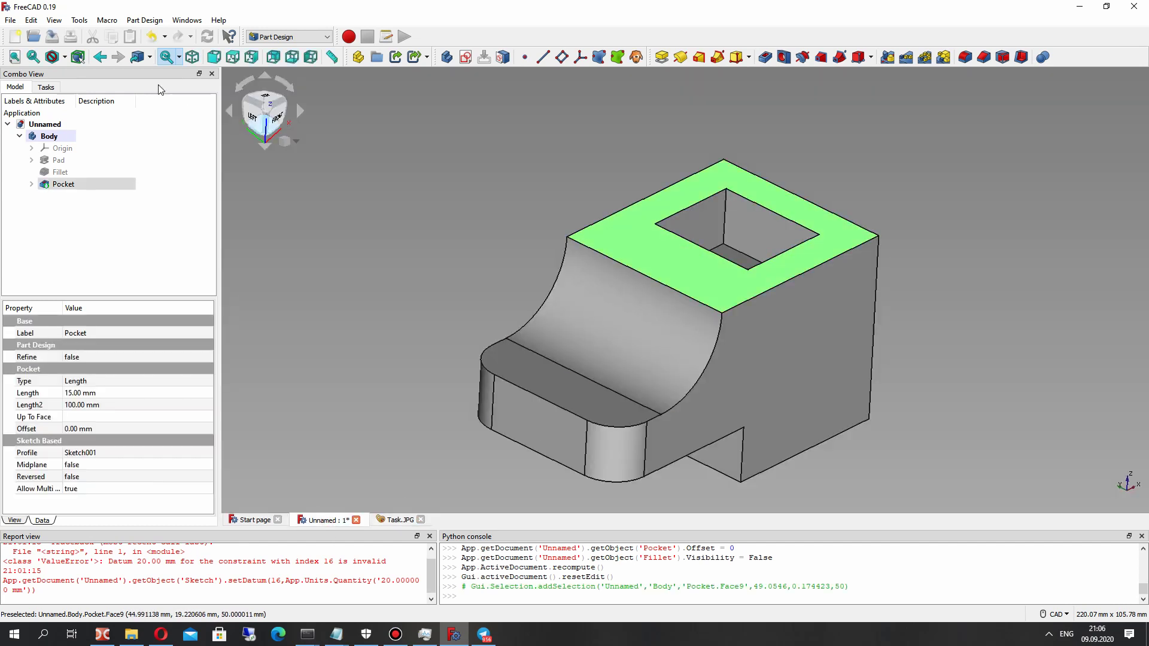
left_click(466, 56)
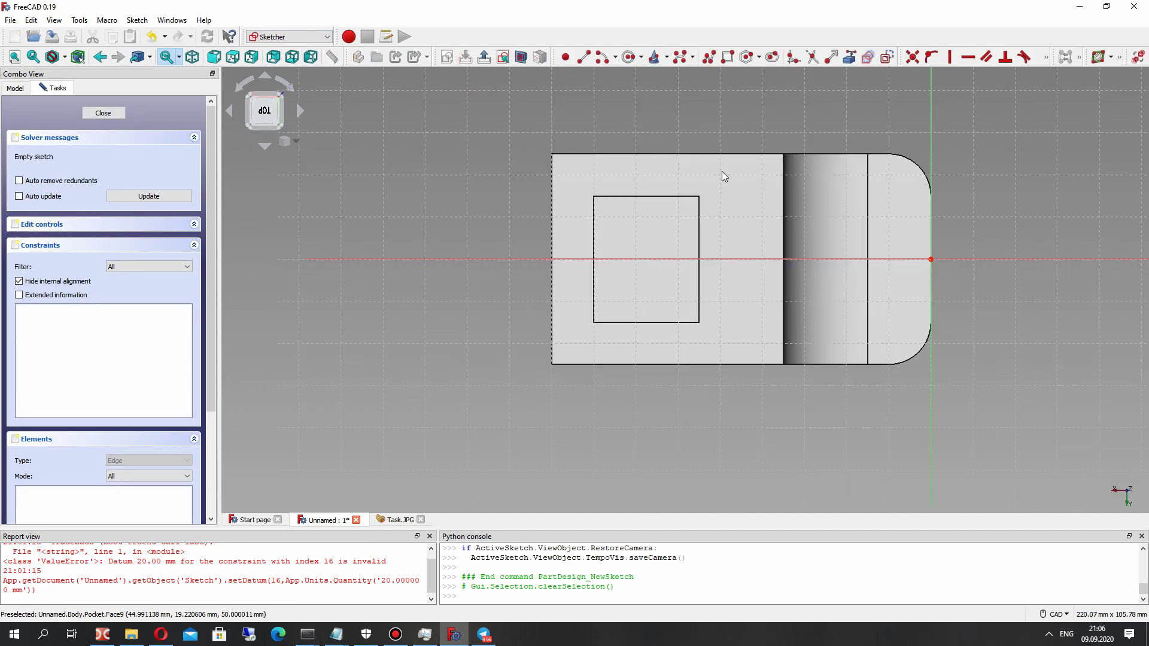
left_click(849, 57)
left_click(699, 235)
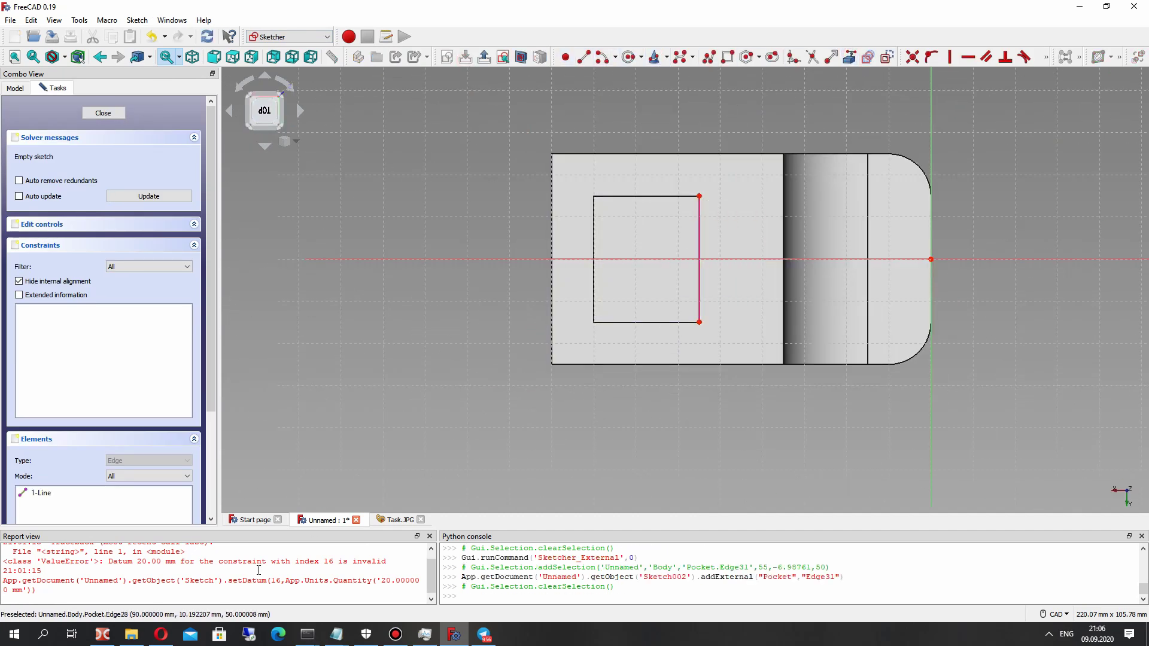
left_click(386, 522)
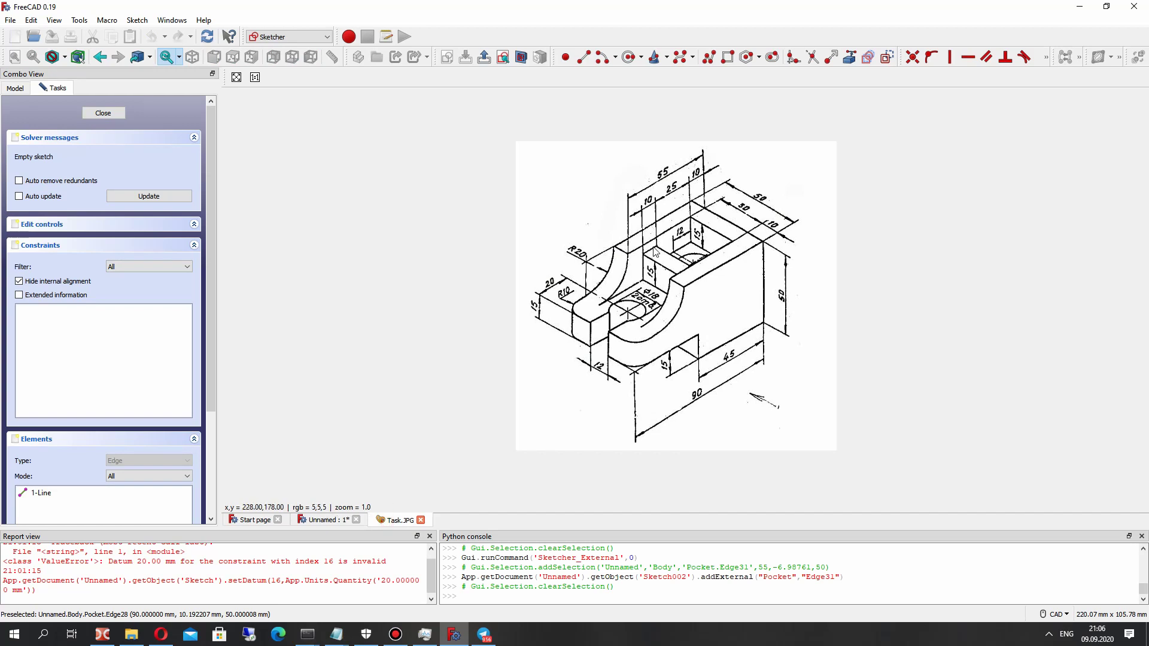
left_click(312, 522)
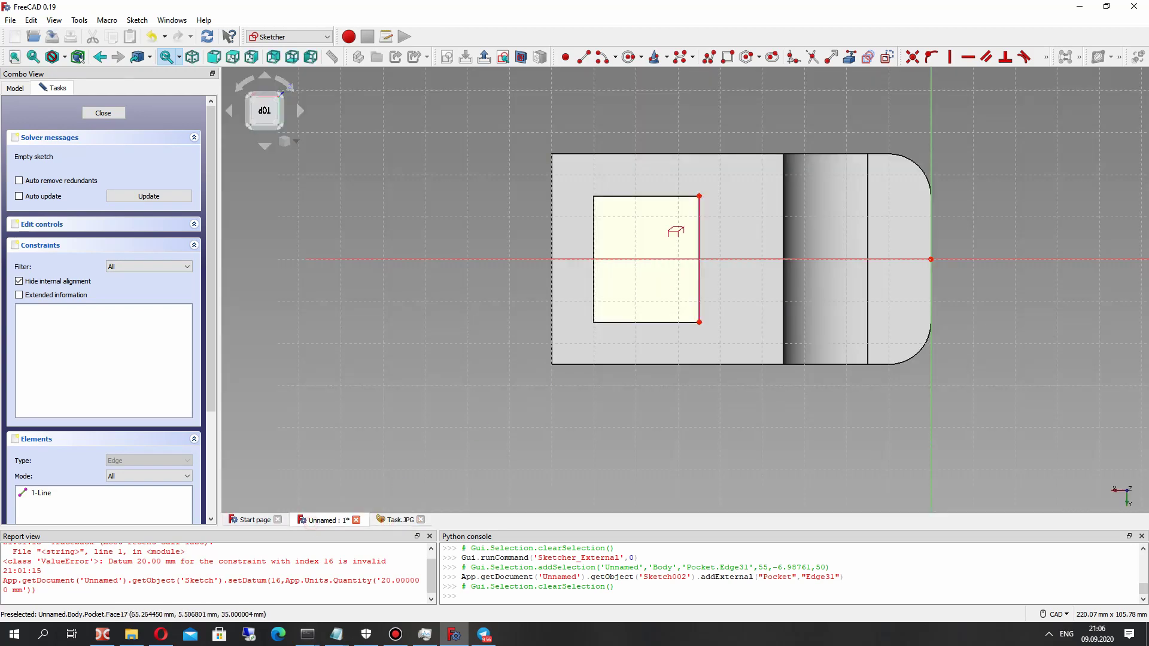
left_click(392, 521)
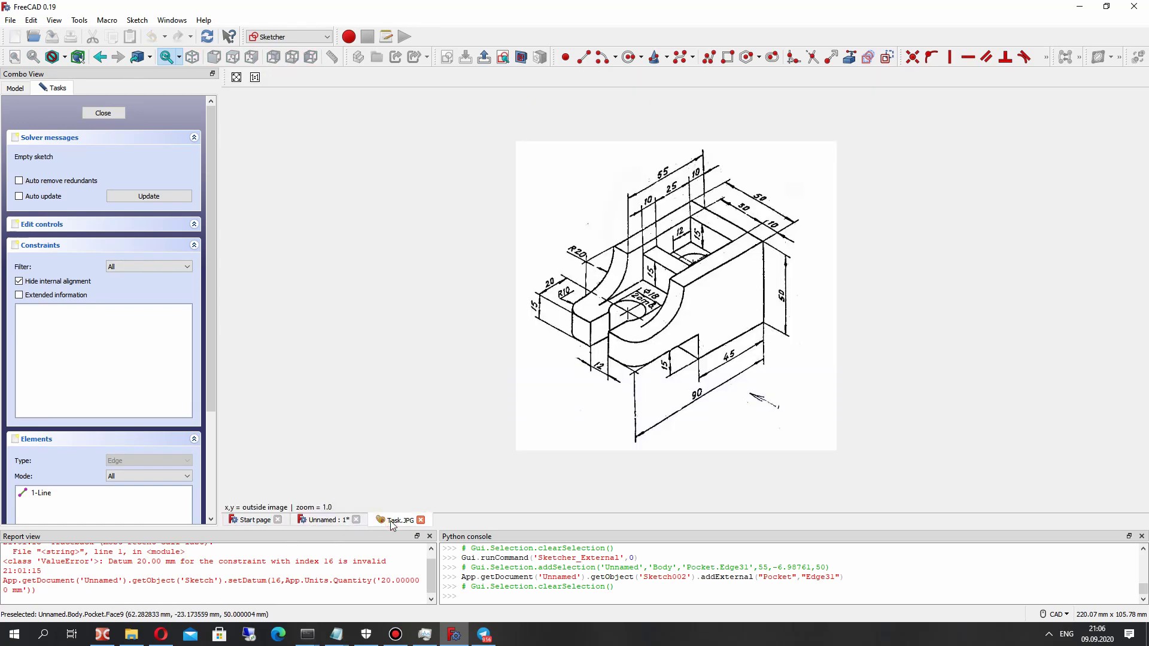
left_click(328, 522)
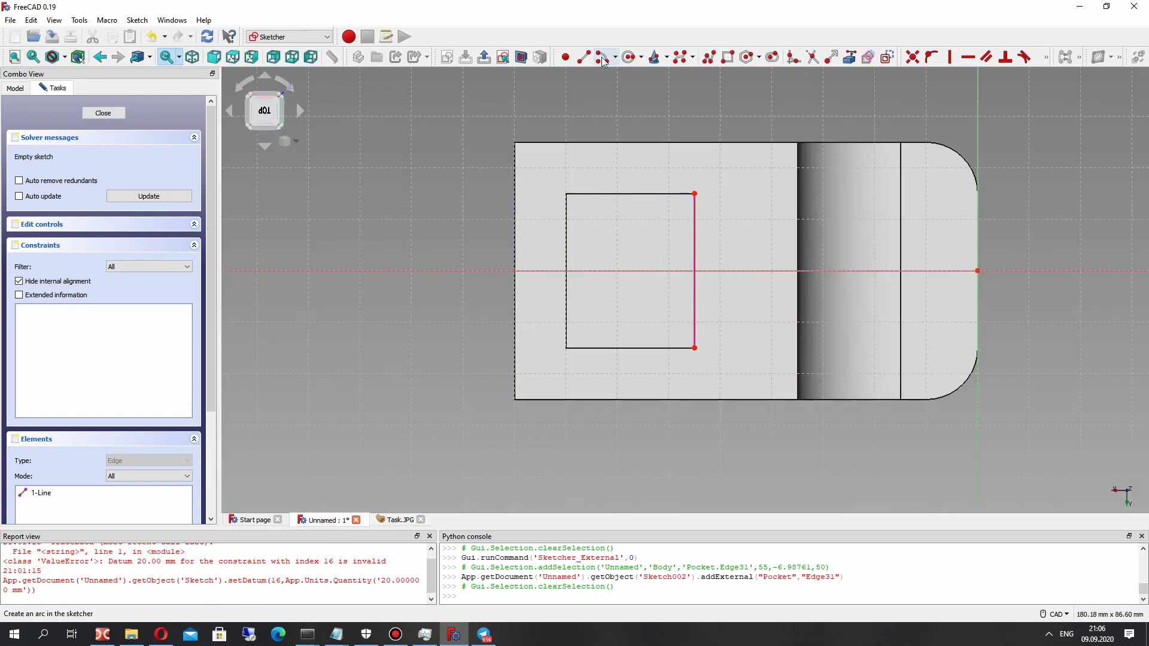
Draw a narrow four-line rectangle along the pocket's right reference edge.
left_click(582, 58)
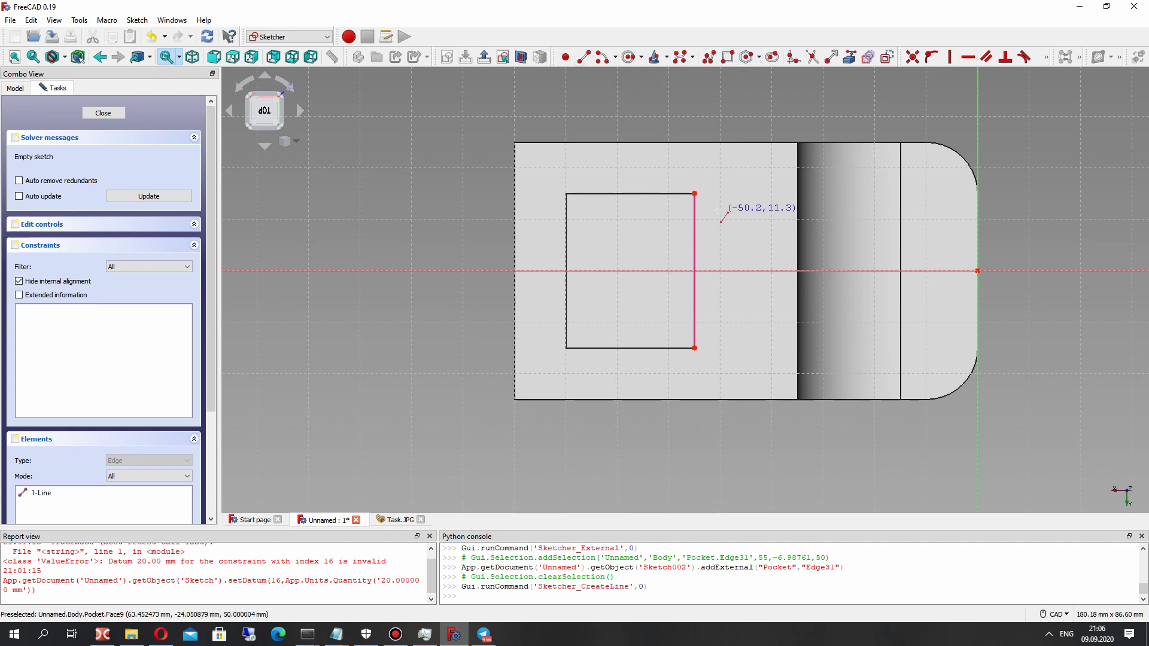
left_click(694, 194)
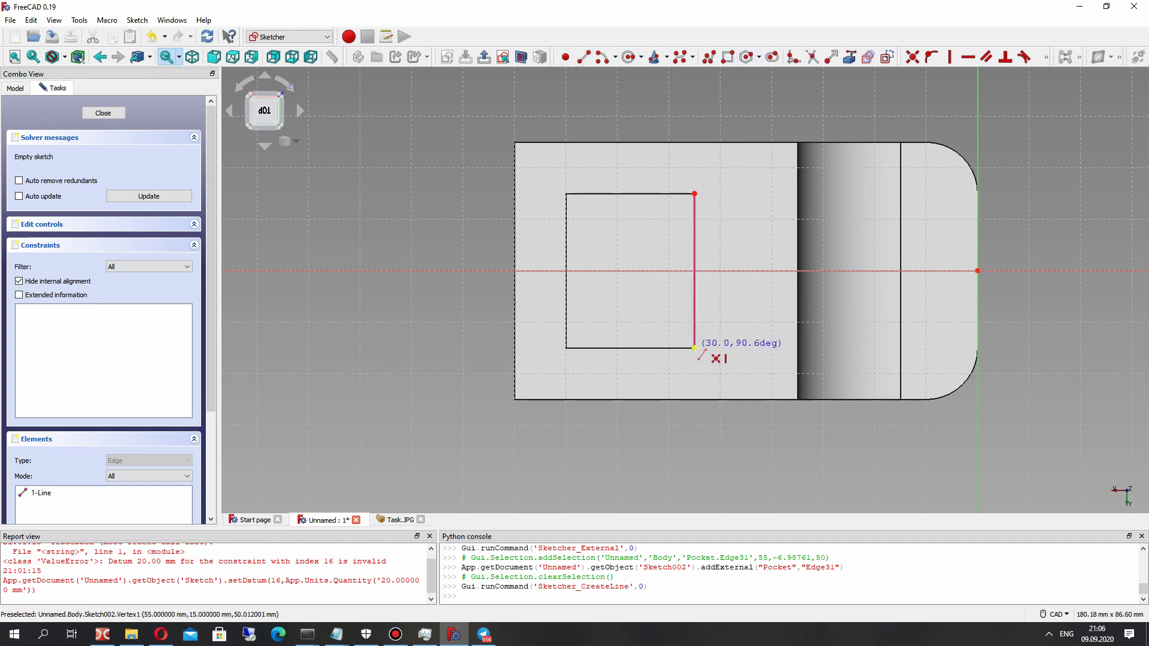
left_click(695, 348)
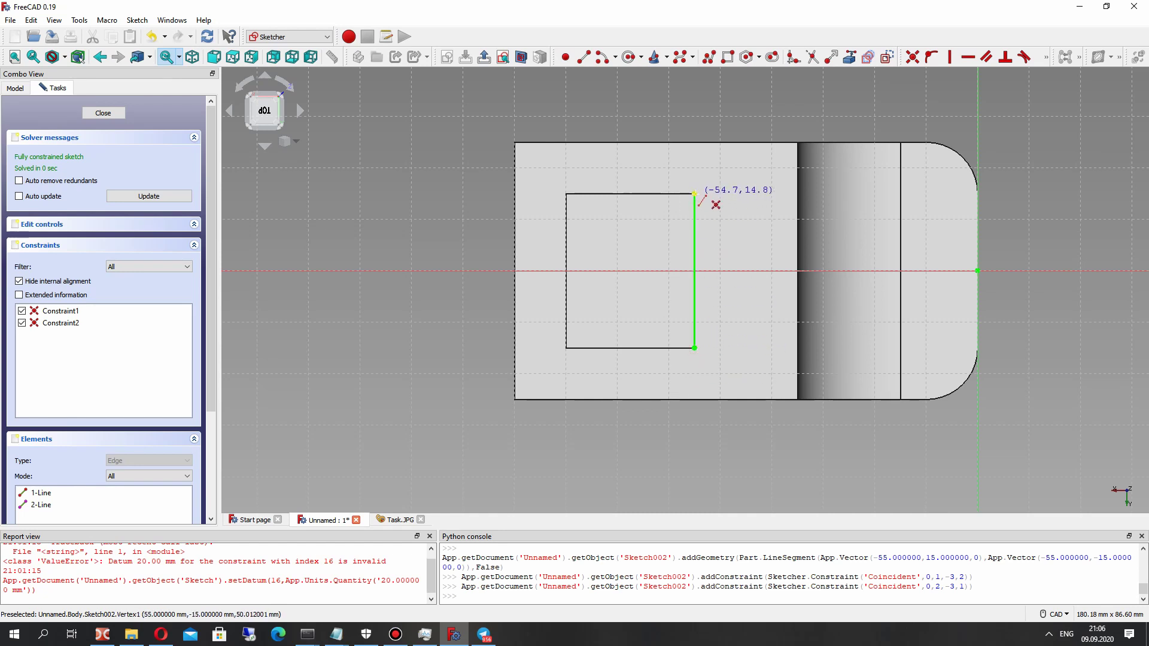
left_click(695, 194)
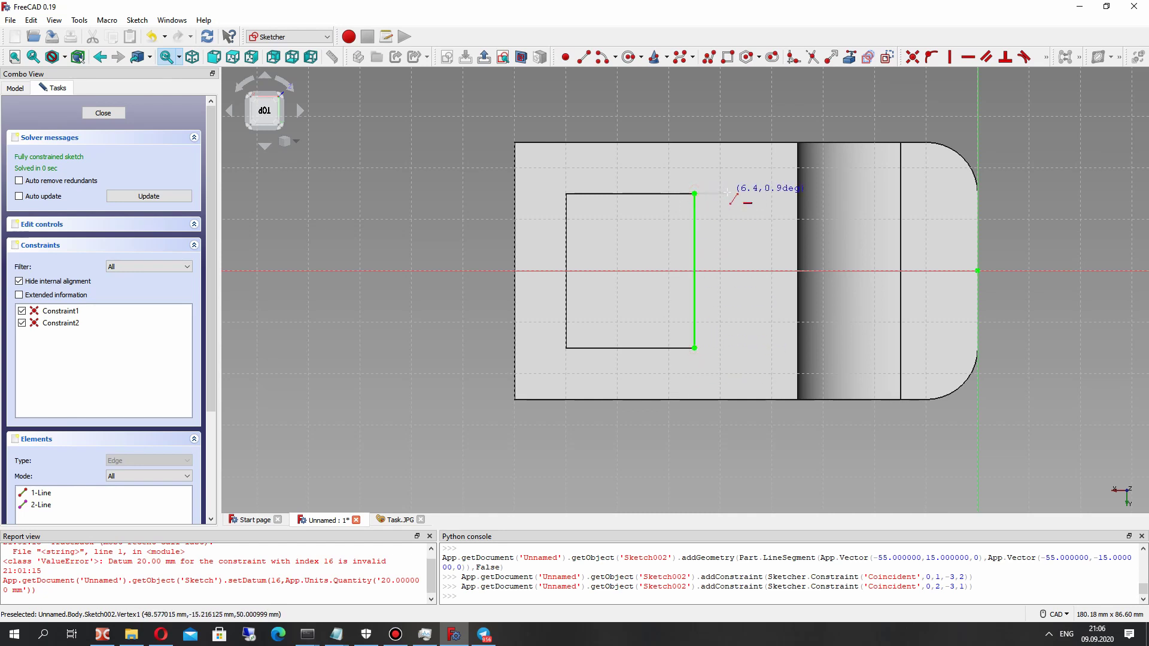
left_click(728, 194)
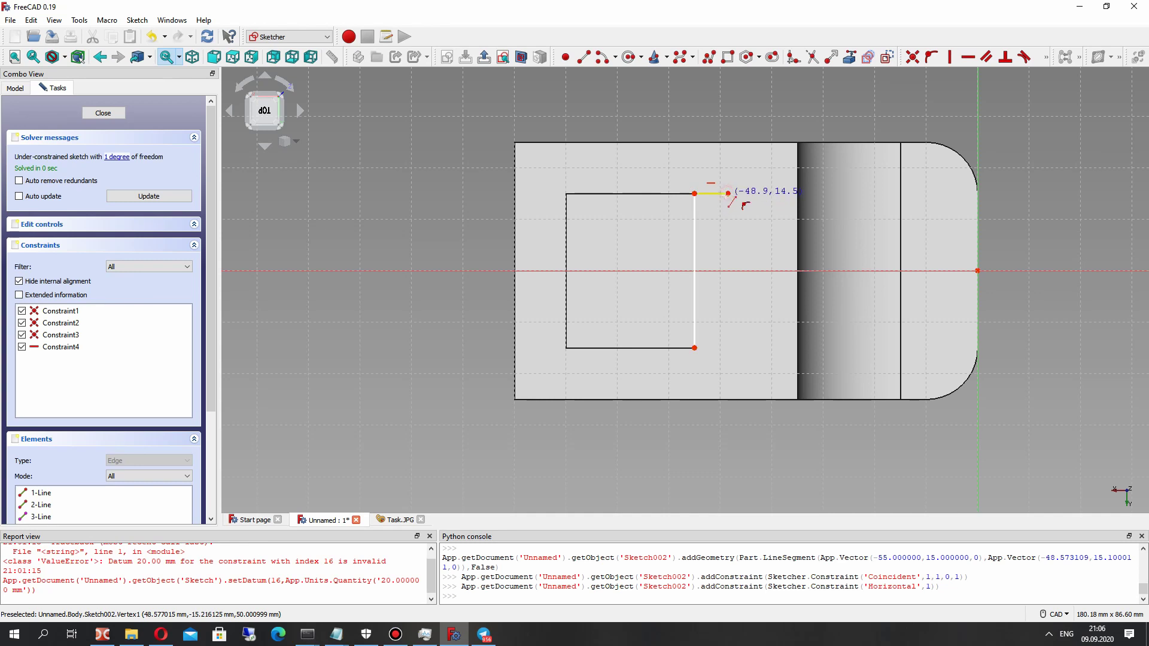
left_click(728, 349)
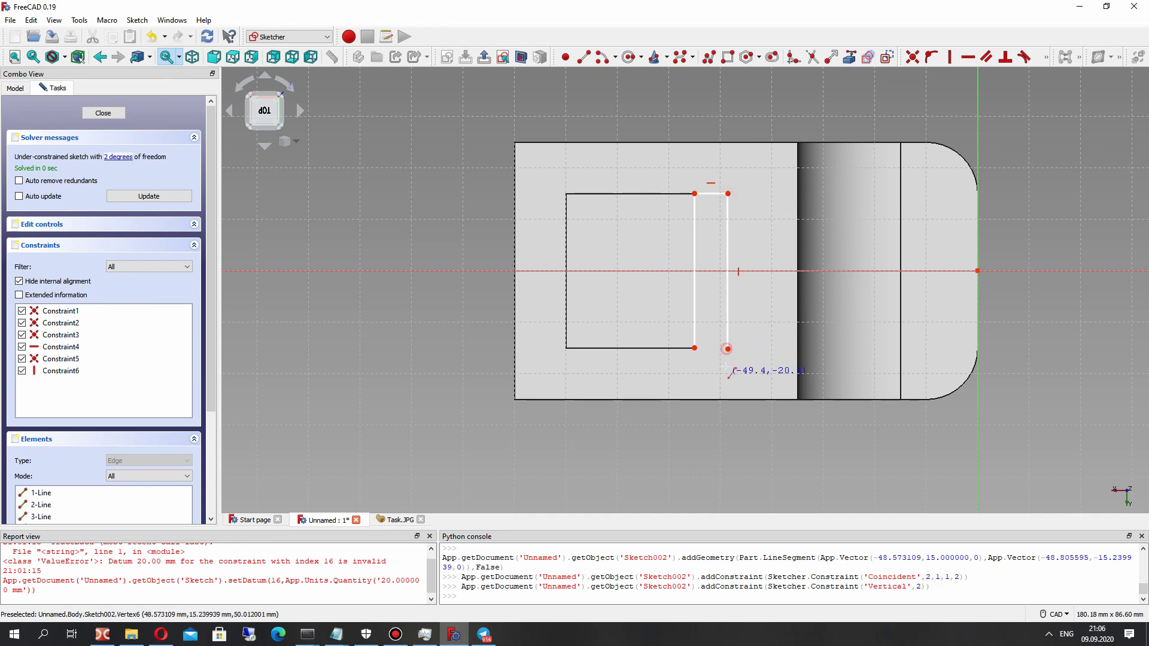
left_click(695, 348)
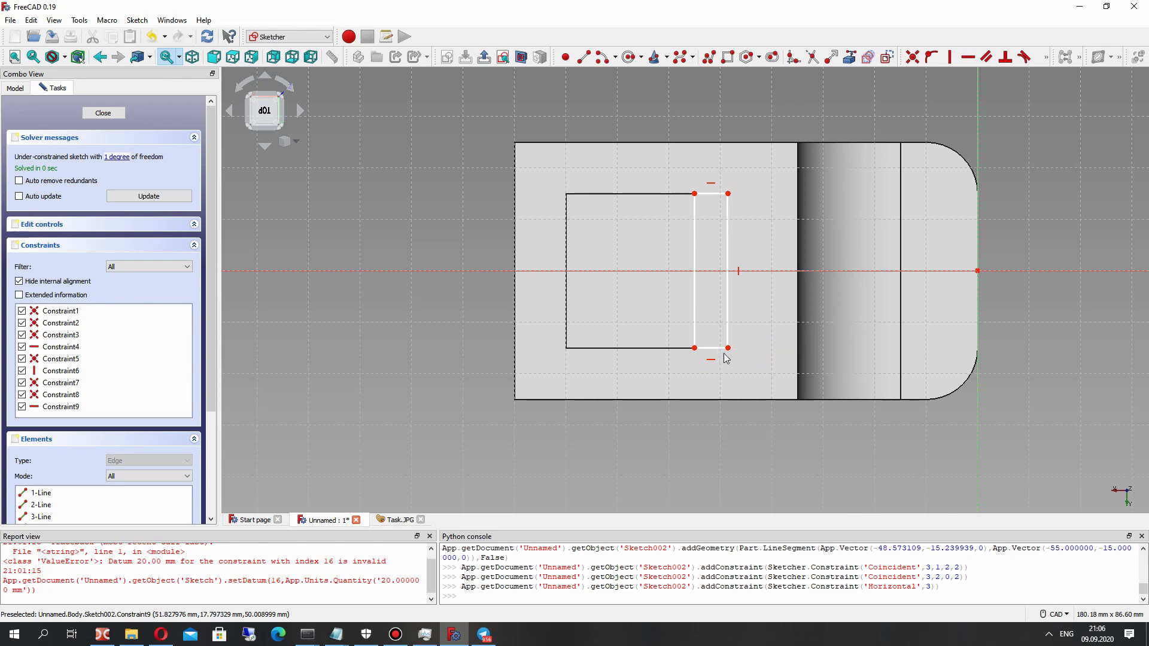
mouse_move(728, 341)
left_mouse_down()
mouse_move(744, 331)
mouse_move(725, 345)
left_mouse_up()
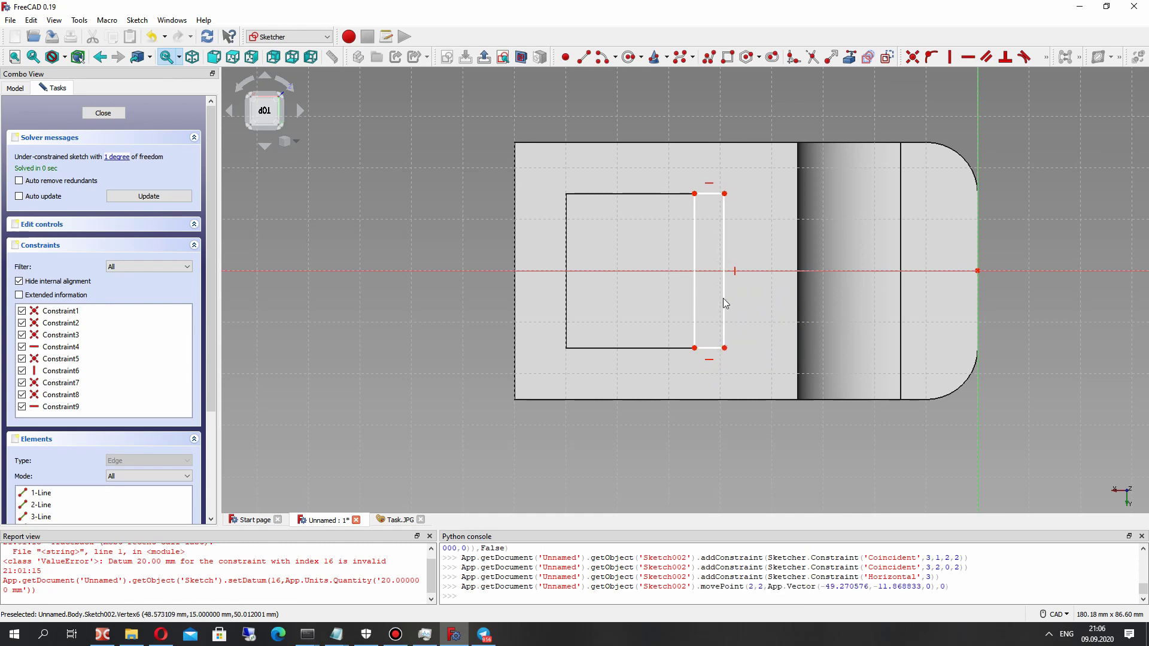
Fix the distance between the rectangle's two top corners at 10 mm.
left_click(724, 242)
left_click(703, 231)
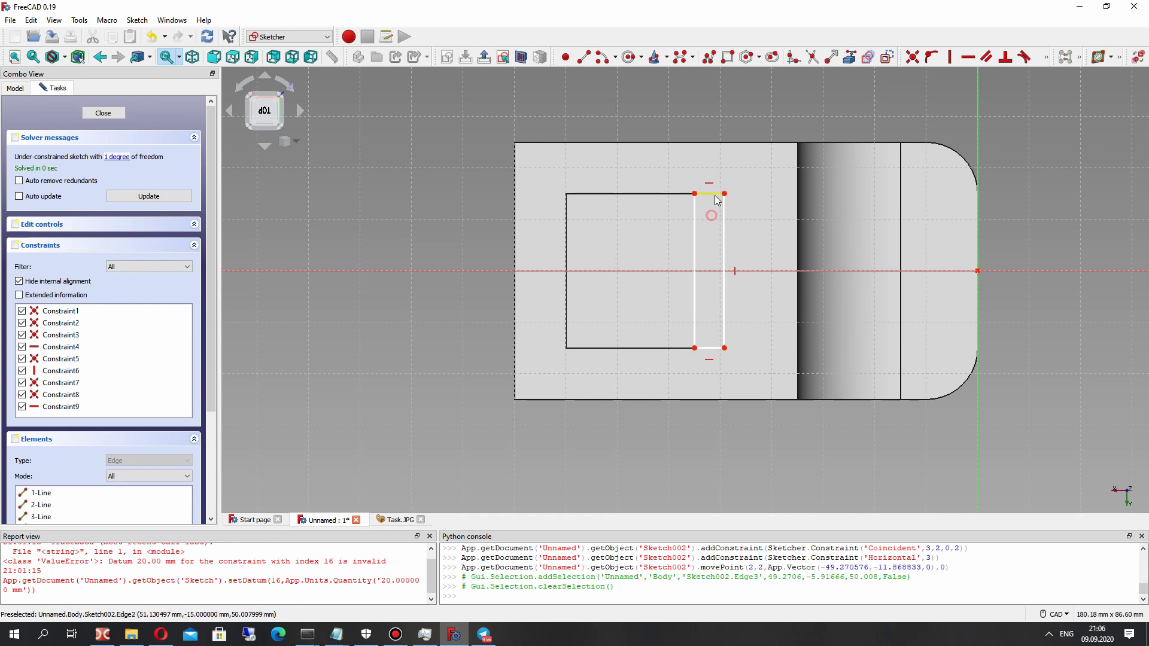
left_click(724, 193)
left_click(695, 194)
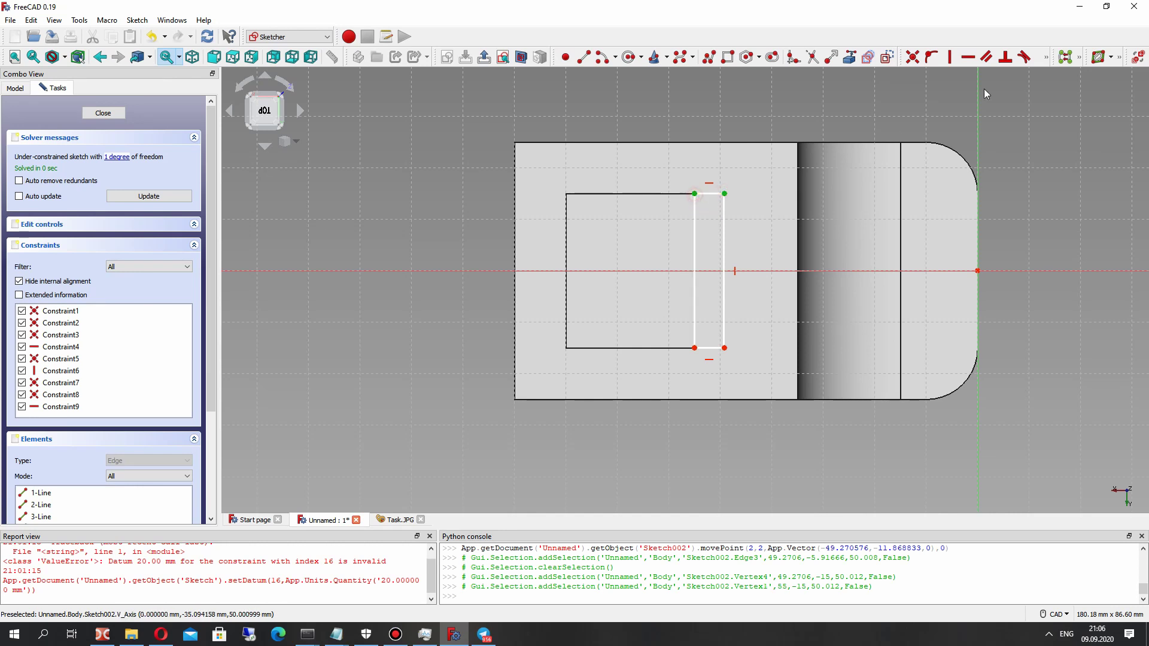
left_click(1048, 57)
left_click(921, 84)
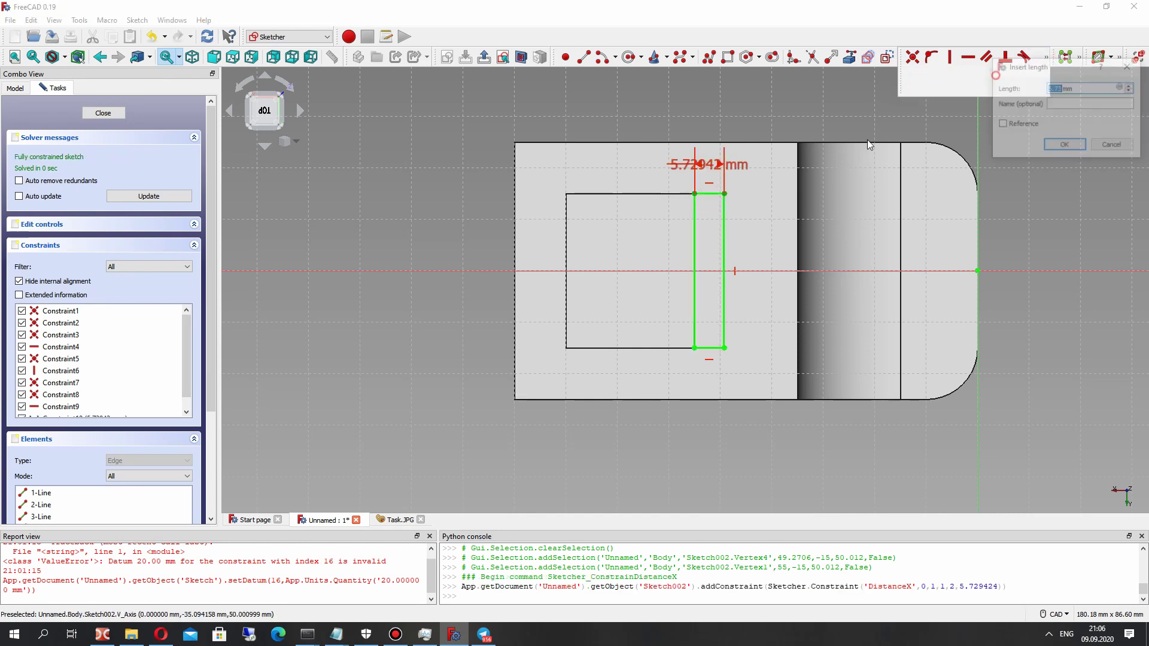
key("Return")
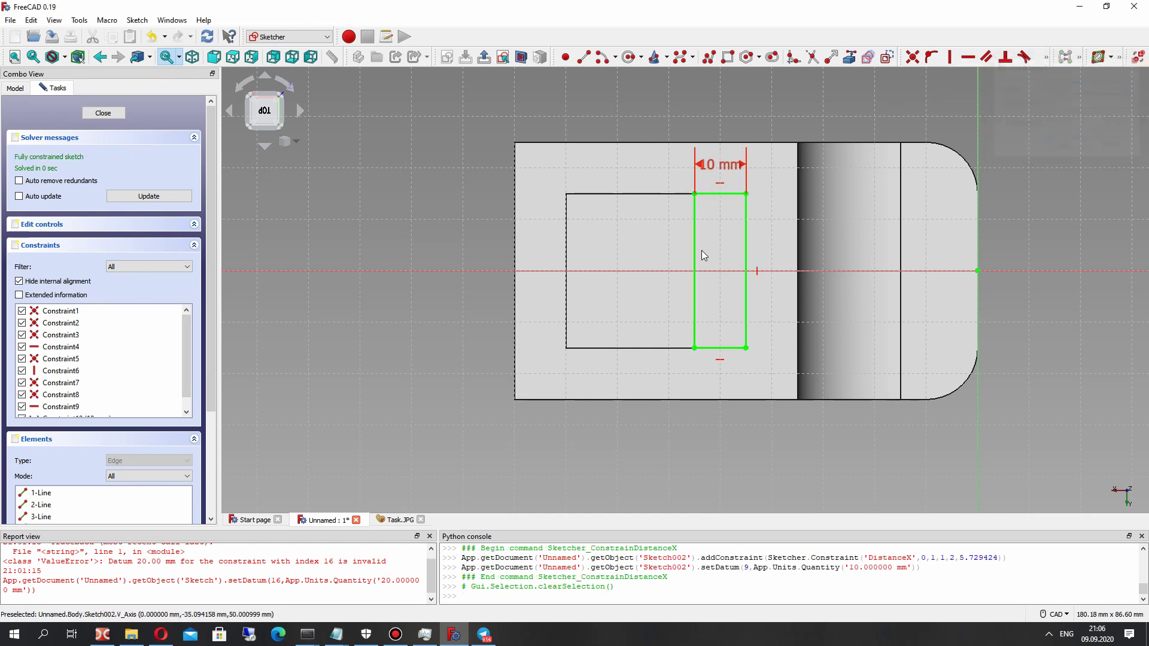
left_click(383, 521)
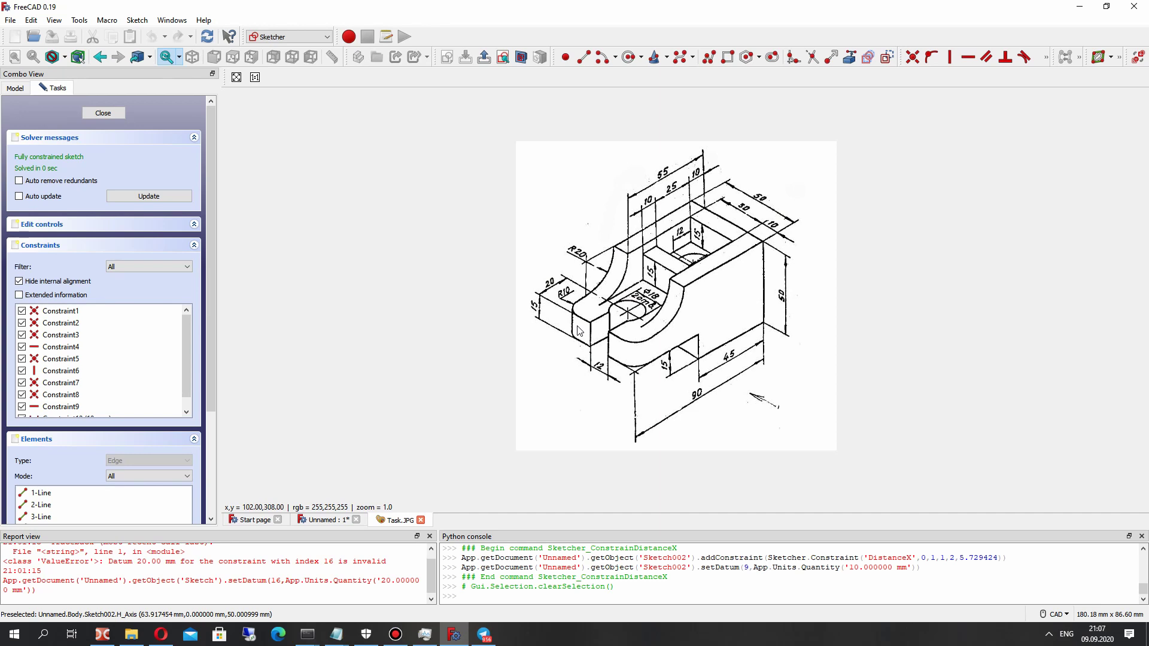
left_click(323, 521)
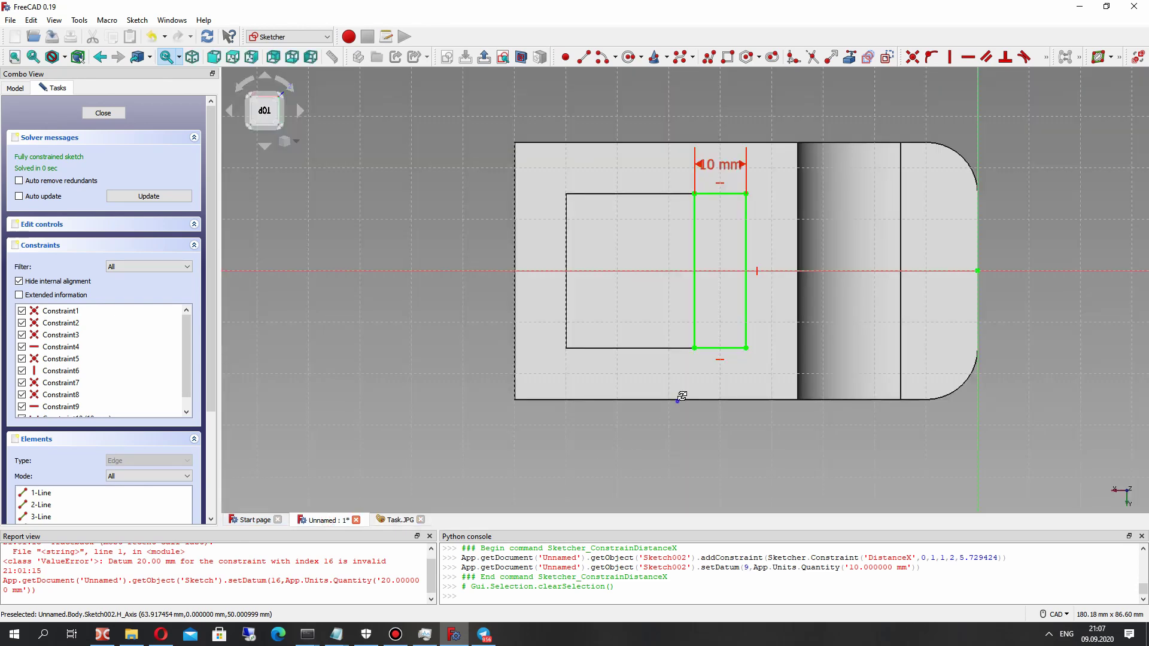
Orbit around the 10 mm rectangle sketch on the bracket's top and compare it with Task.JPG.
mouse_move(681, 396)
middle_mouse_down()
mouse_move(635, 289)
mouse_move(735, 386)
mouse_move(707, 404)
mouse_move(803, 279)
mouse_move(823, 293)
middle_mouse_up()
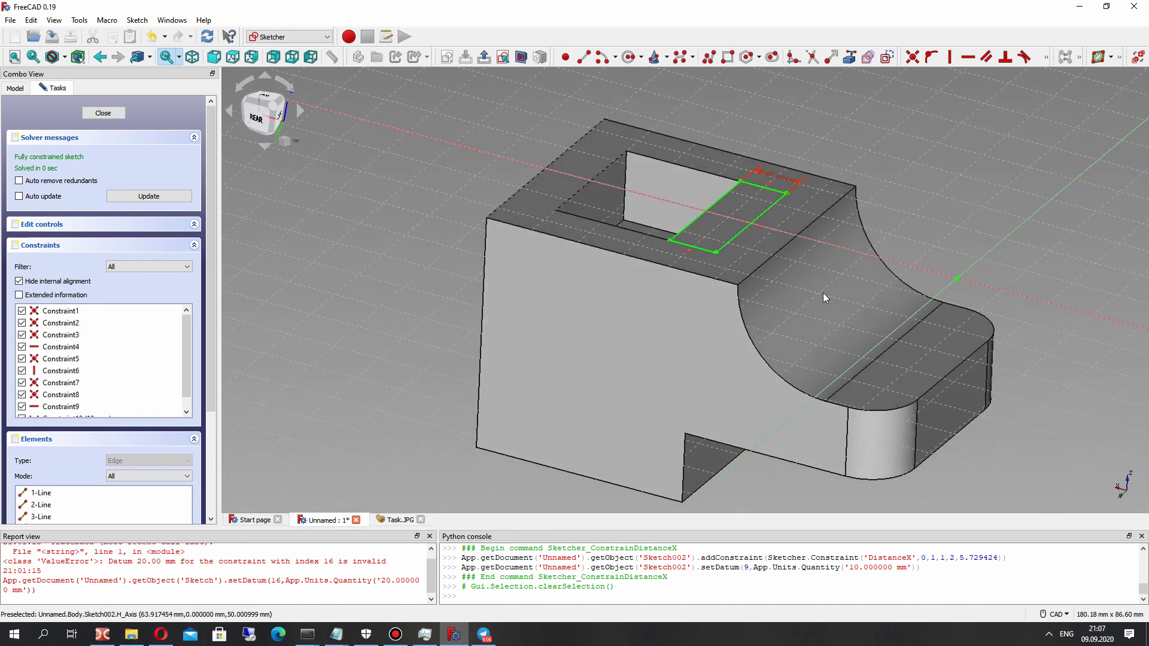
middle_click_drag(881, 346, 427, 439)
left_click(384, 522)
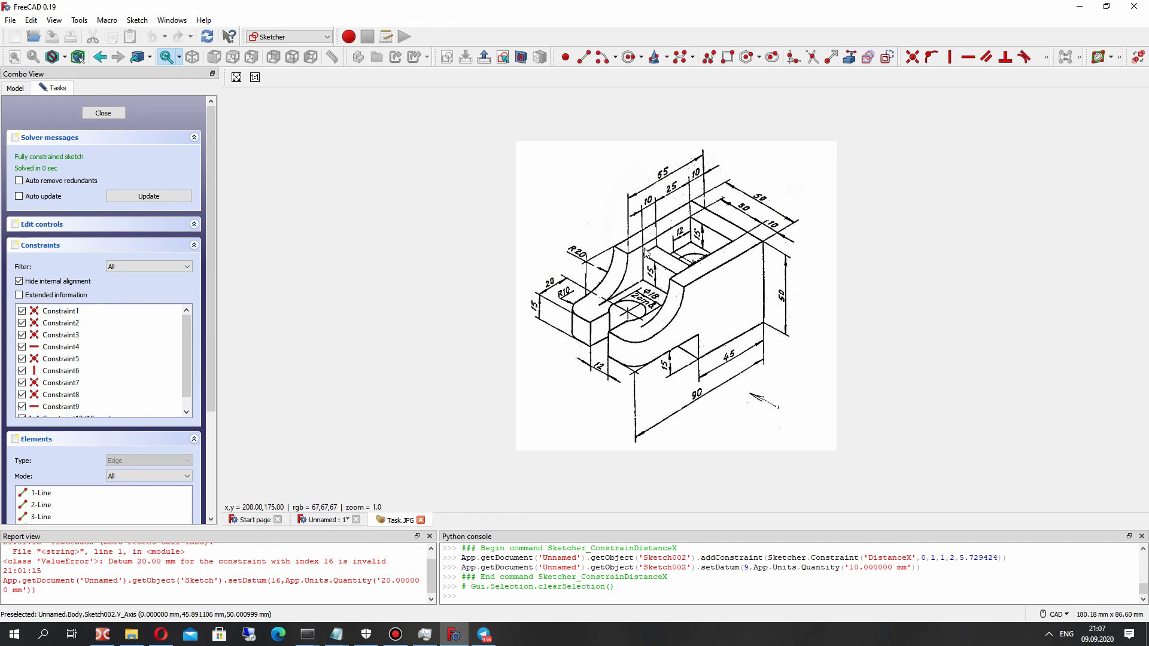
left_click(309, 525)
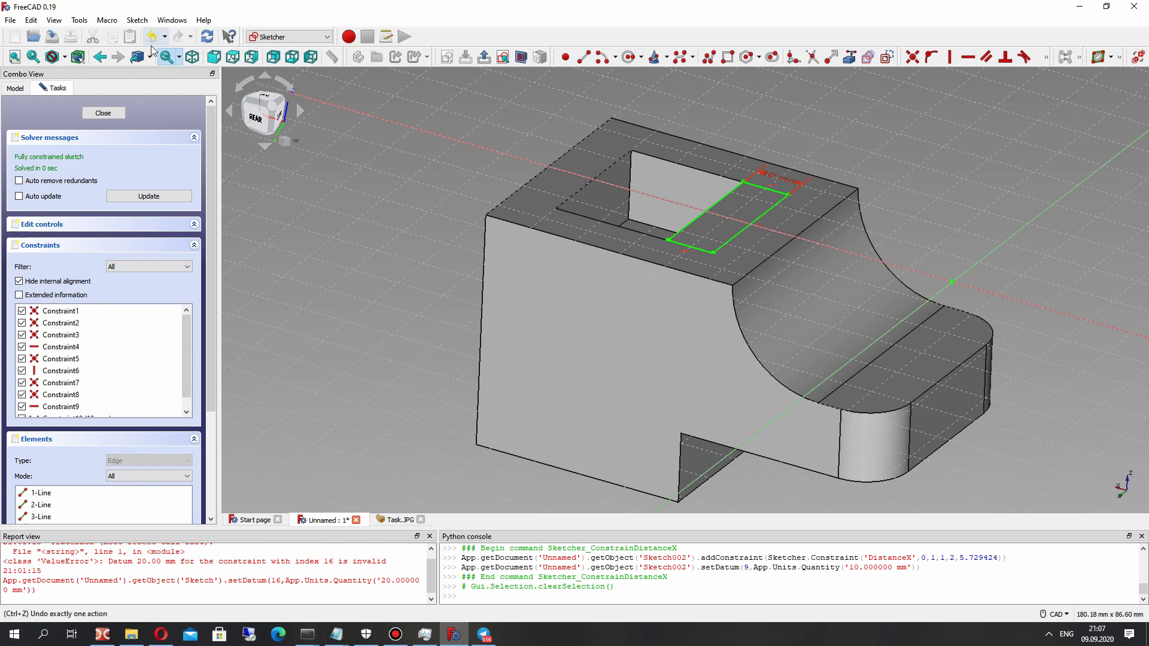
Close the sketch and pocket the narrow rectangle 5 mm deep as Pocket001.
left_click(103, 113)
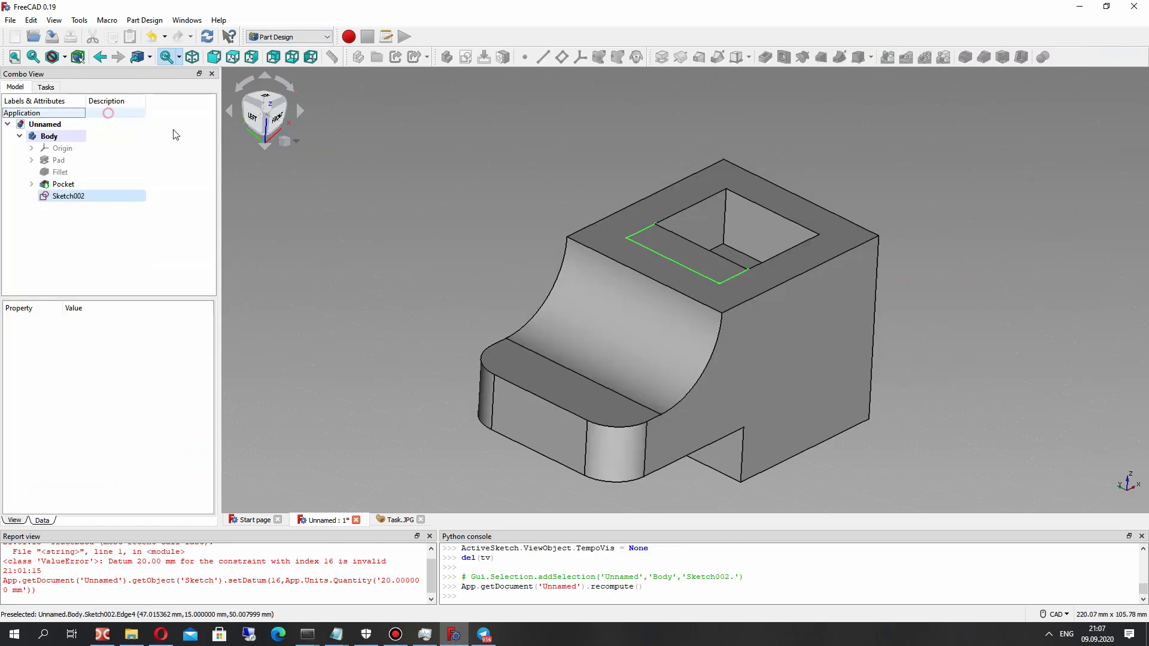
left_click(768, 55)
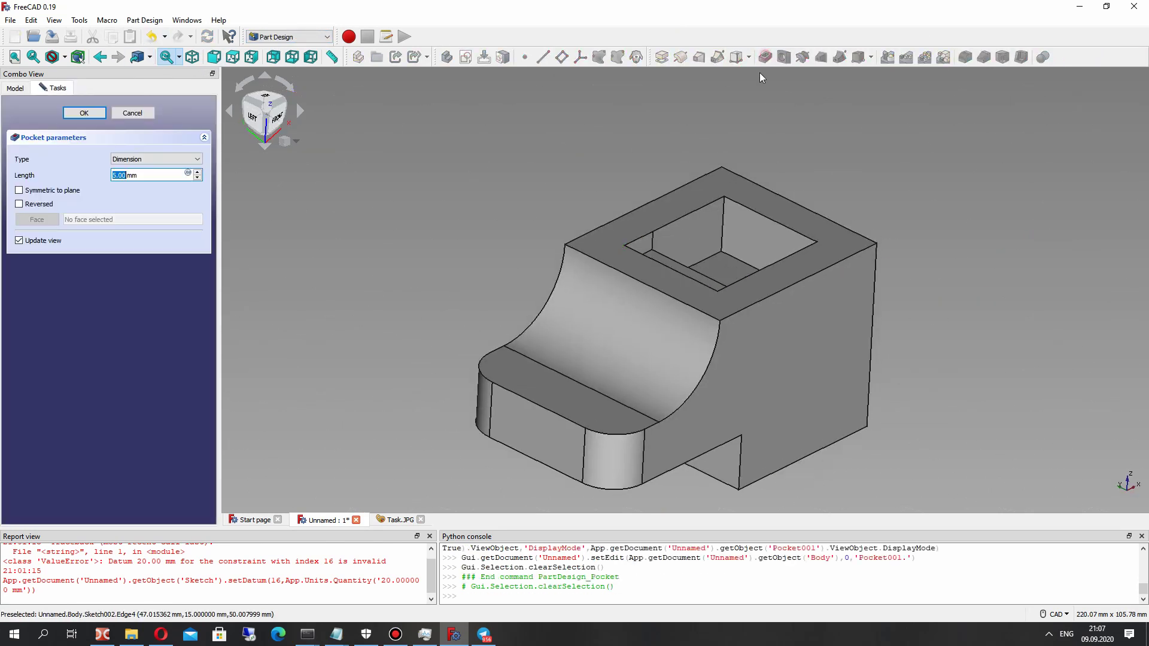
left_click(83, 113)
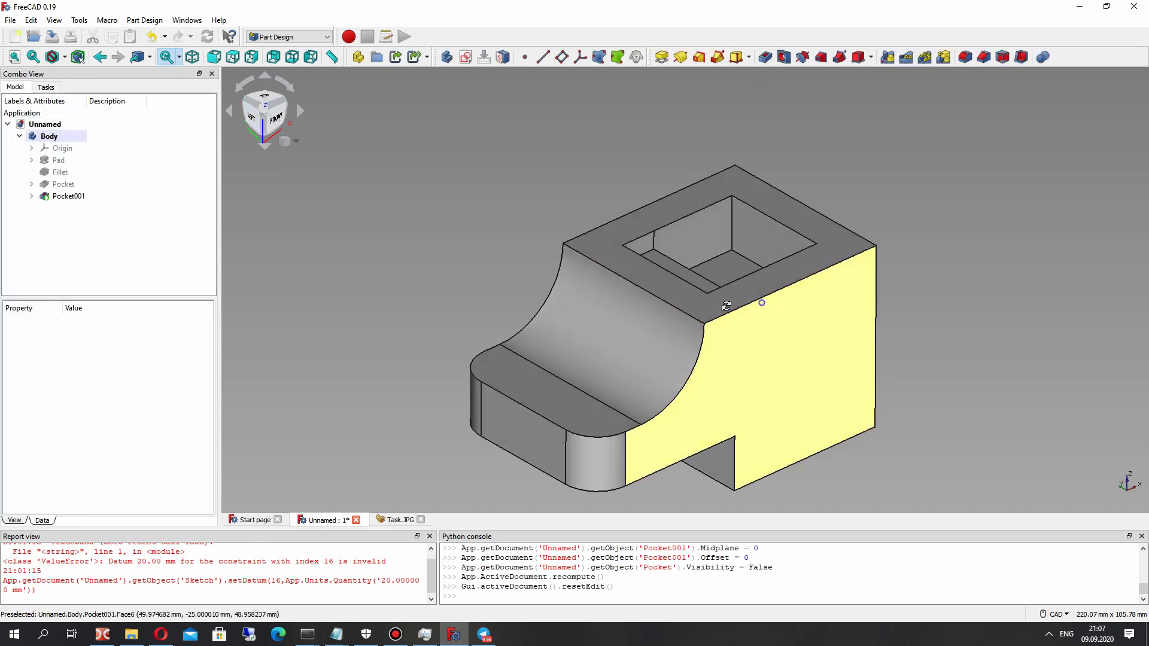
Inspect the new pocket against the Task.JPG drawing and select the bracket's top face.
middle_click_drag(759, 300, 712, 329)
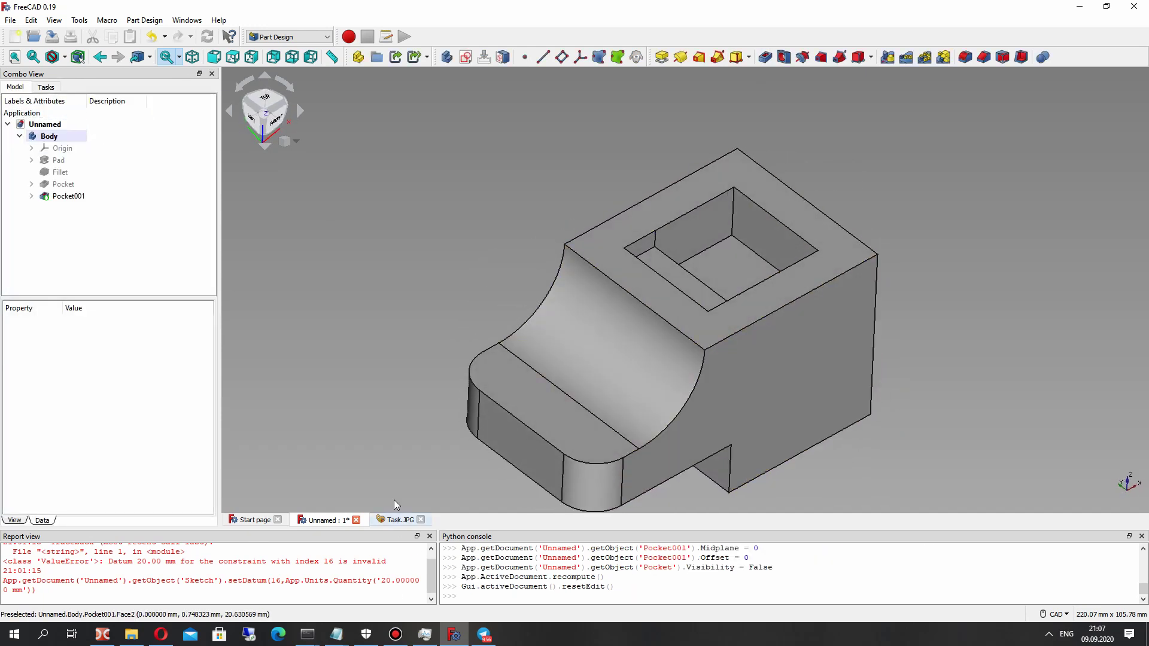
left_click(395, 520)
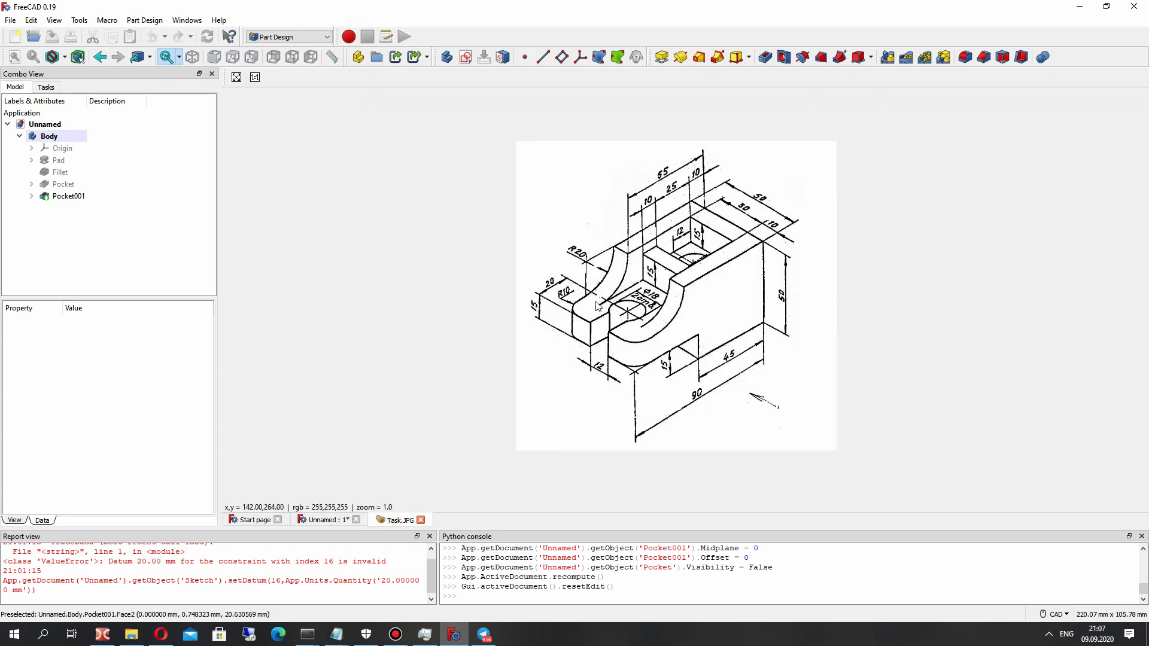
left_click(321, 521)
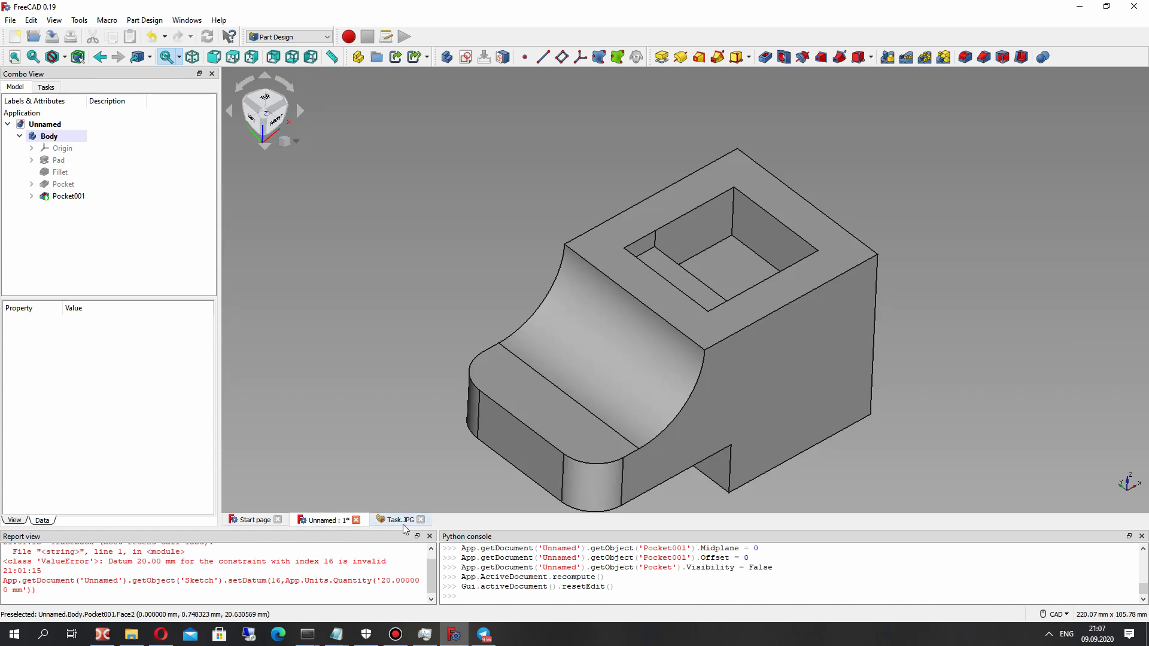
left_click(397, 520)
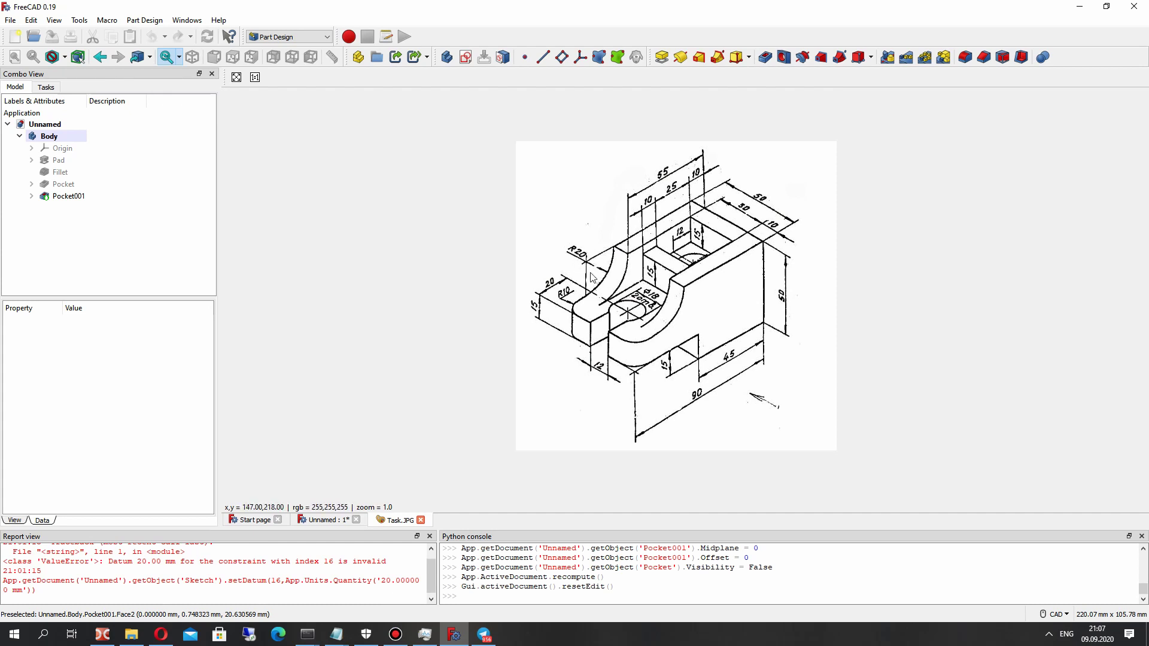
left_click(326, 520)
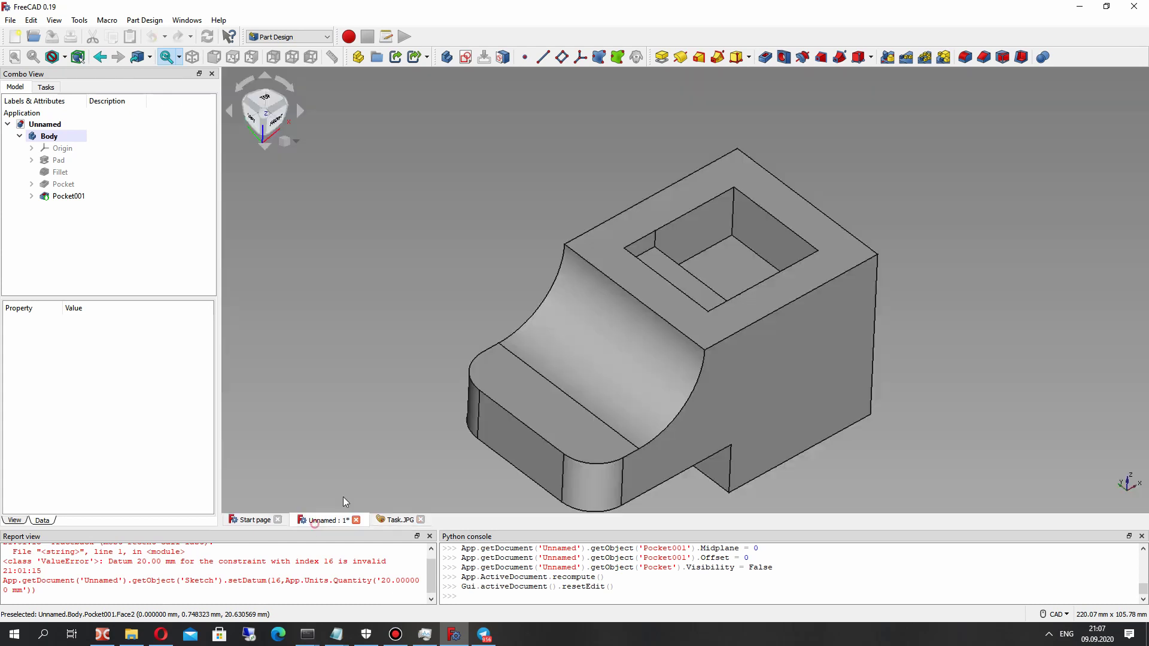
middle_click_drag(651, 356, 634, 282)
left_click(630, 269)
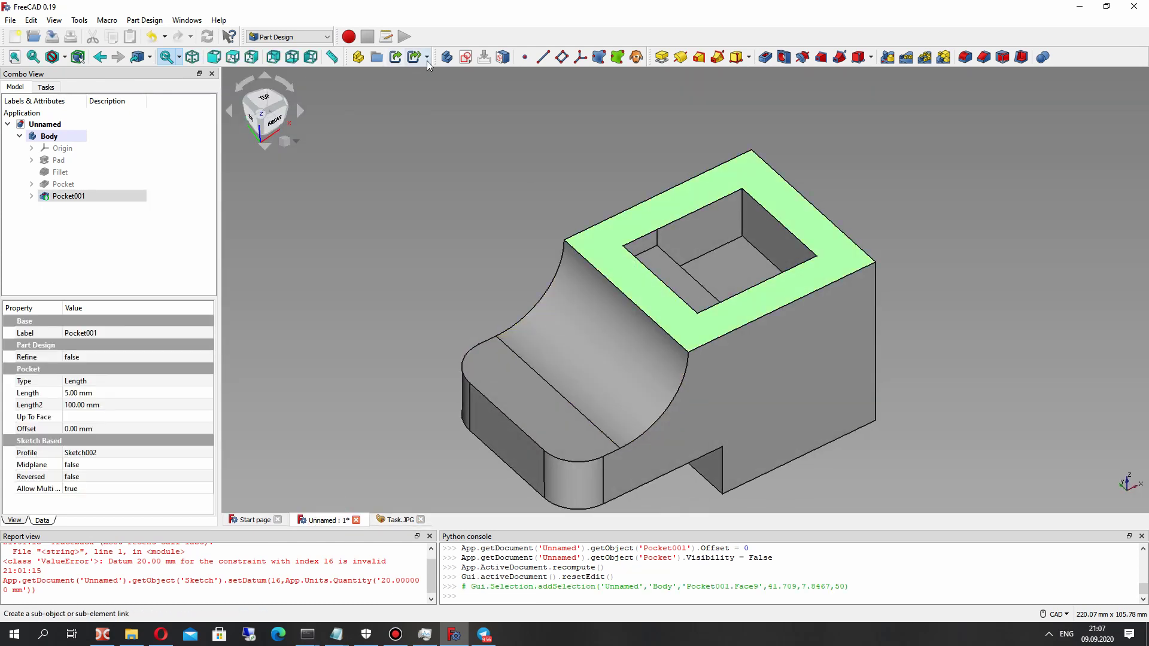
Start a sketch on the top face and link the step's right edge as external geometry.
left_click(470, 56)
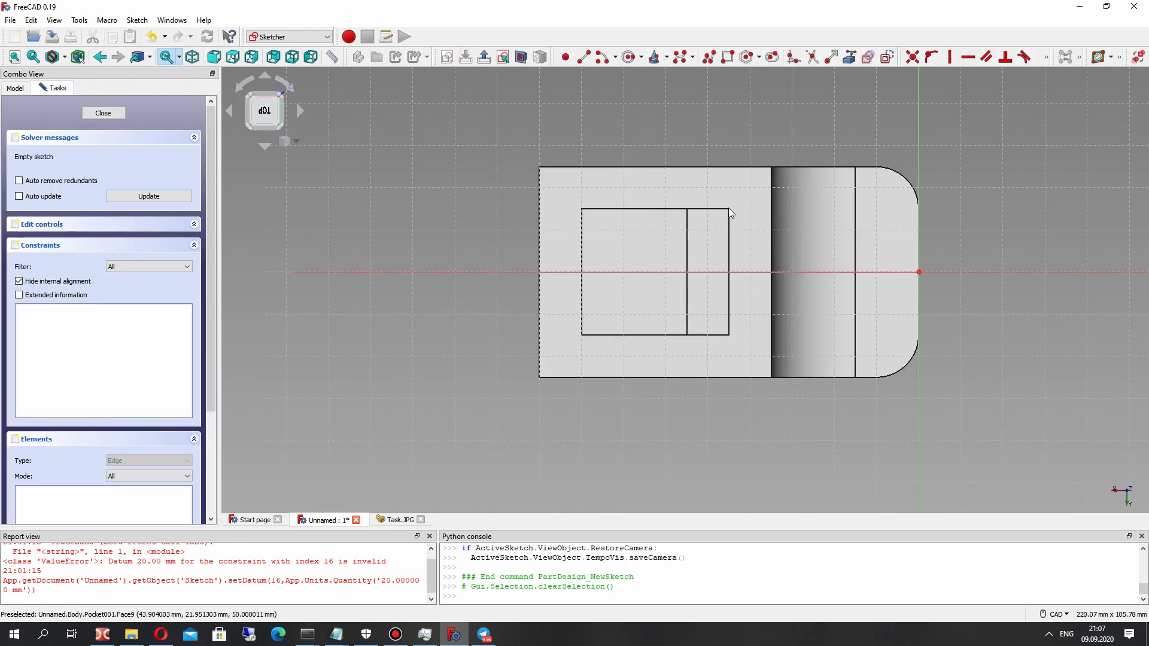
left_click(849, 57)
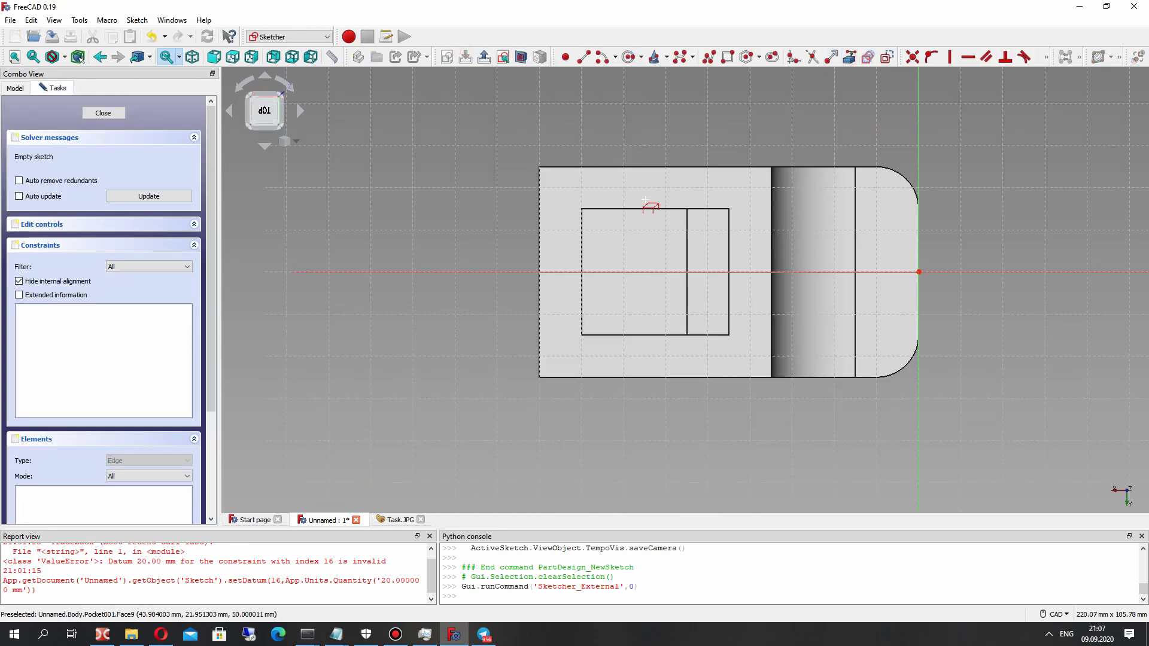
left_click(728, 228)
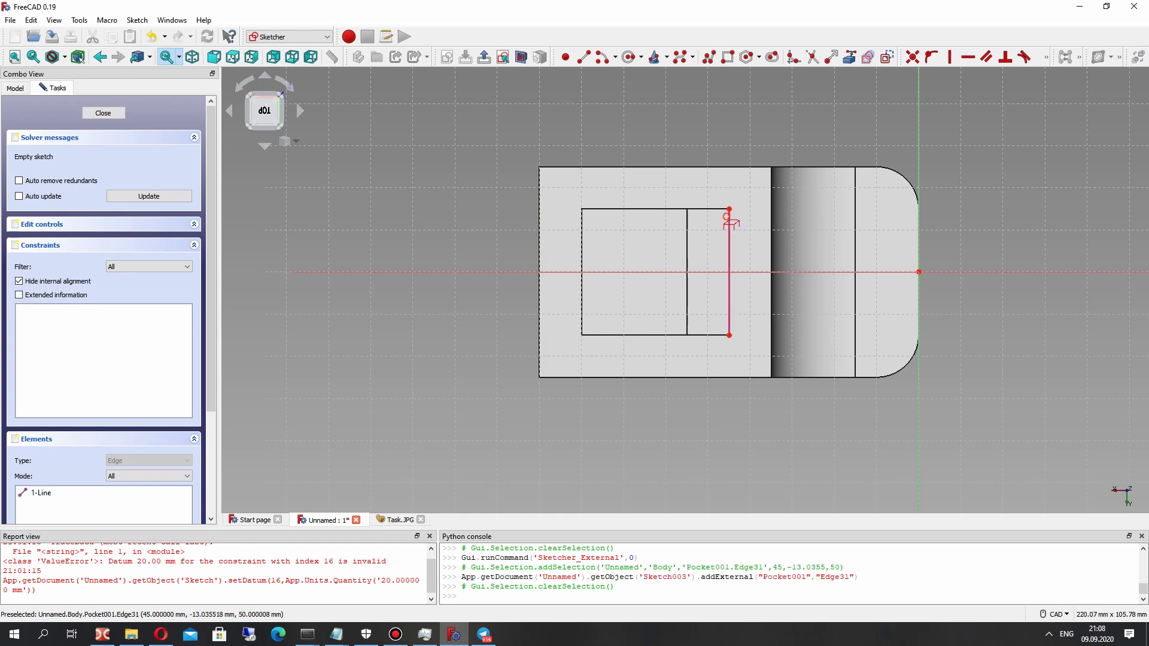
left_click(395, 520)
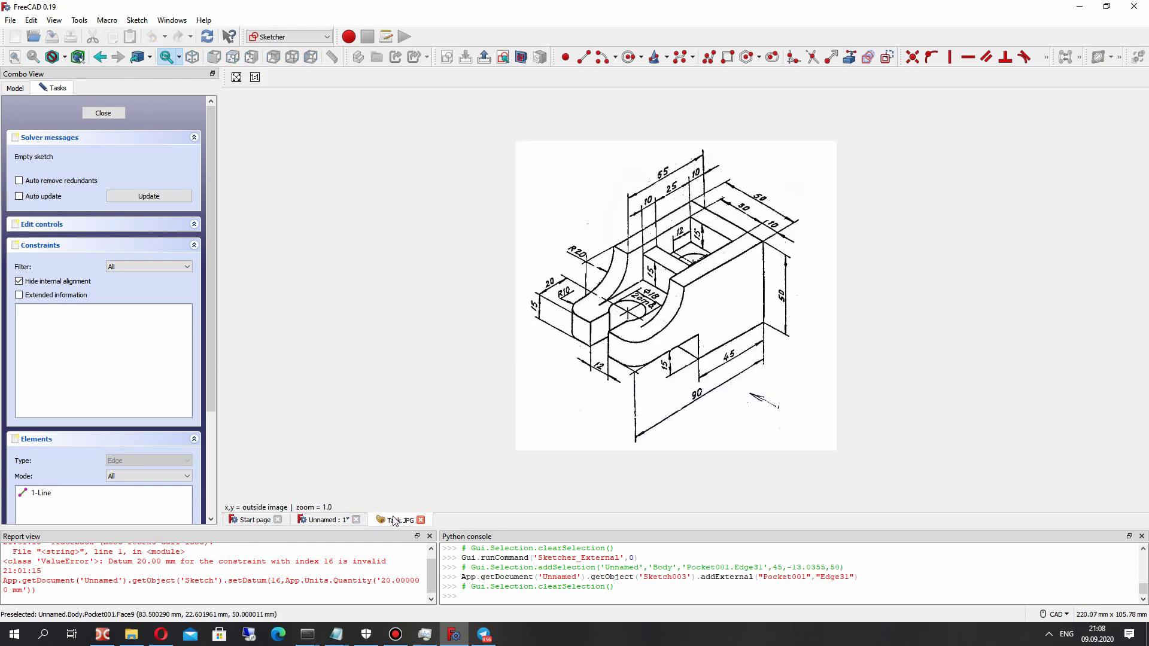
left_click(338, 523)
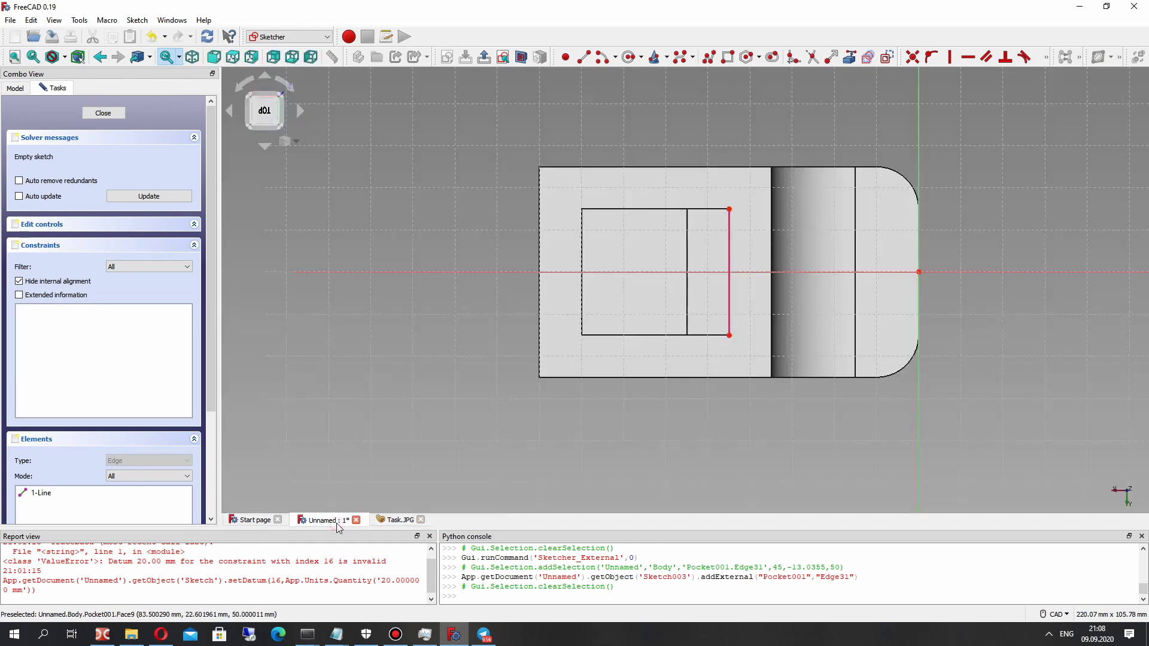
left_click(392, 520)
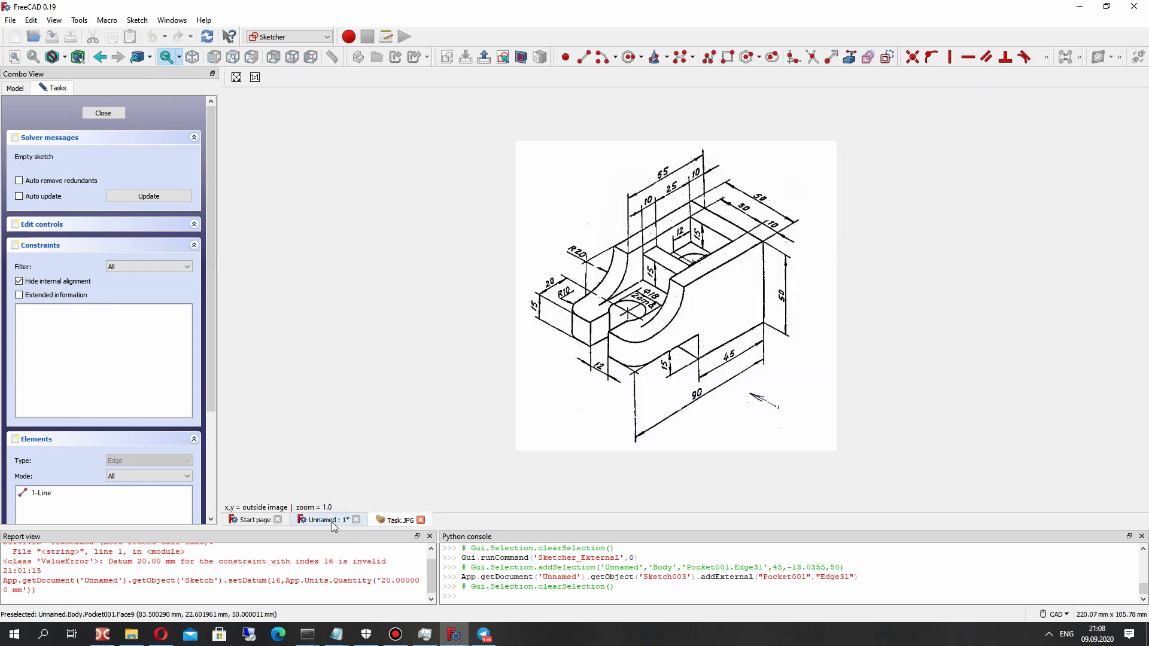
left_click(334, 524)
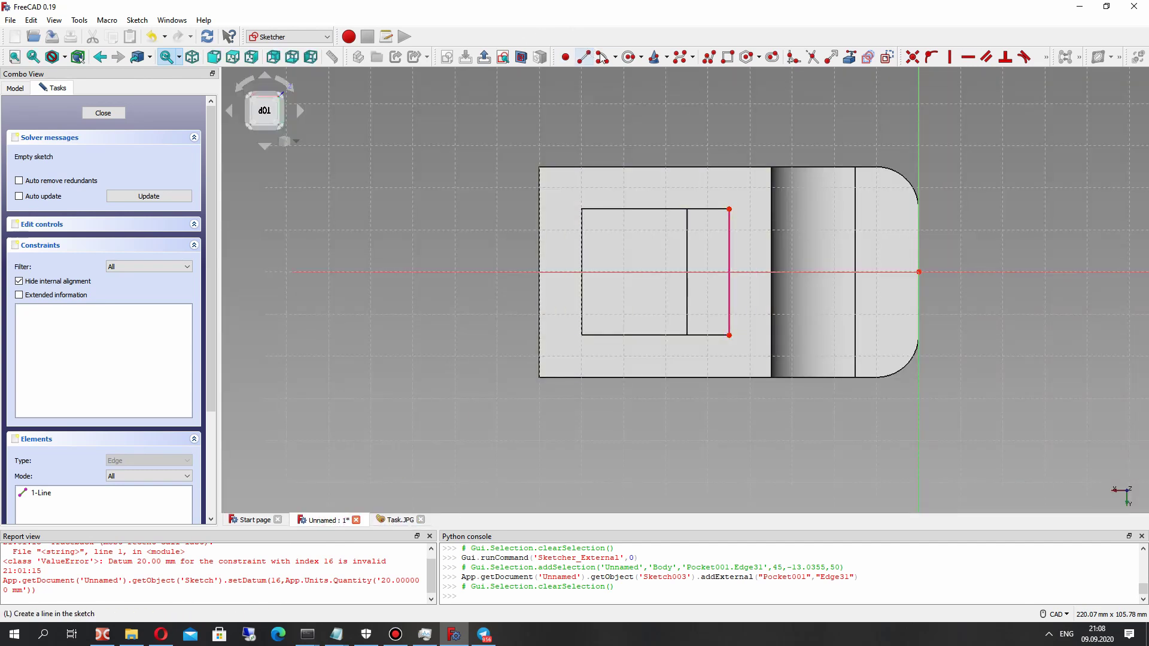
Draw a rectangle from the reference line's top end and make its lower-left corner coincident with the point below.
left_click(727, 57)
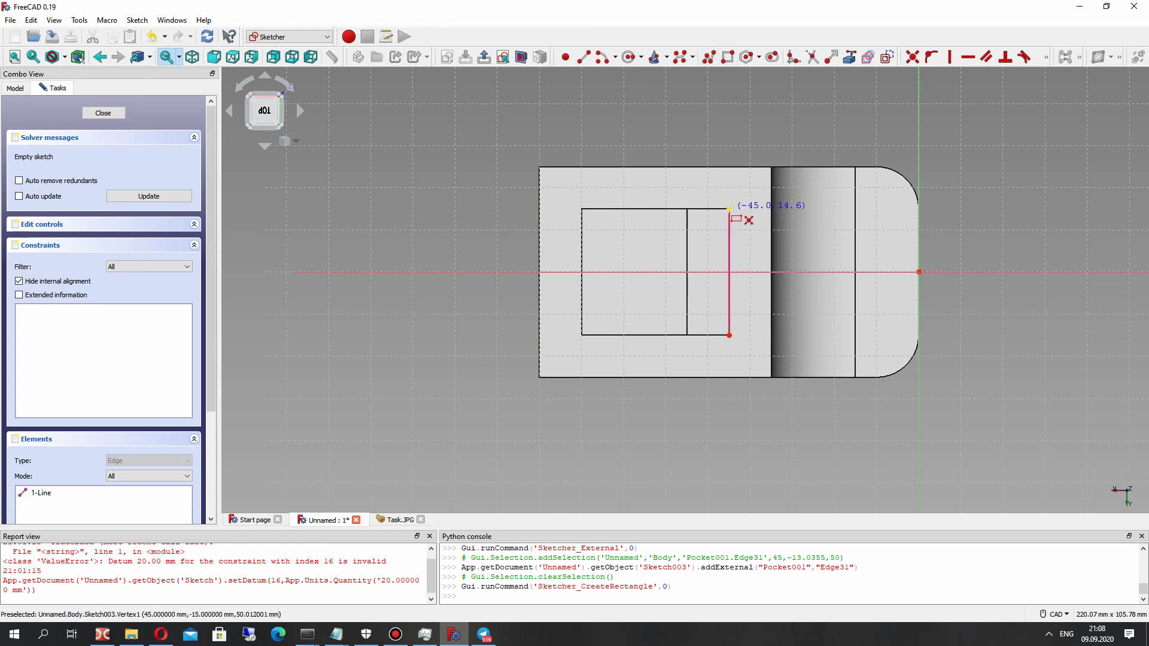
left_click(729, 209)
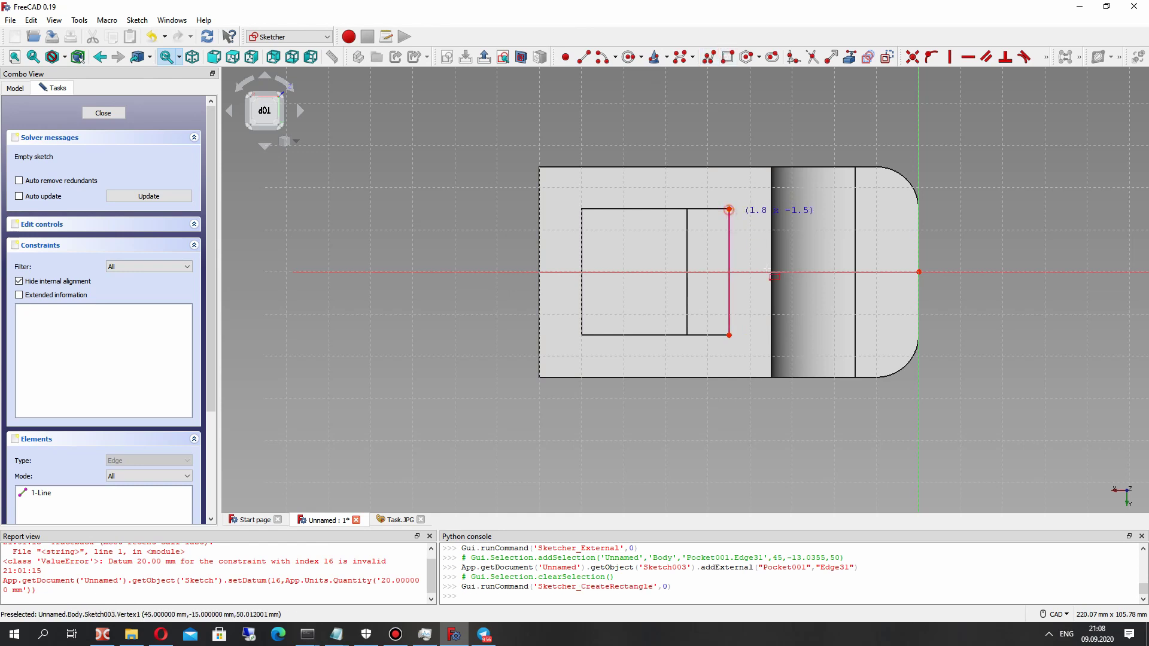
left_click(846, 321)
right_click(731, 327)
left_click(729, 321)
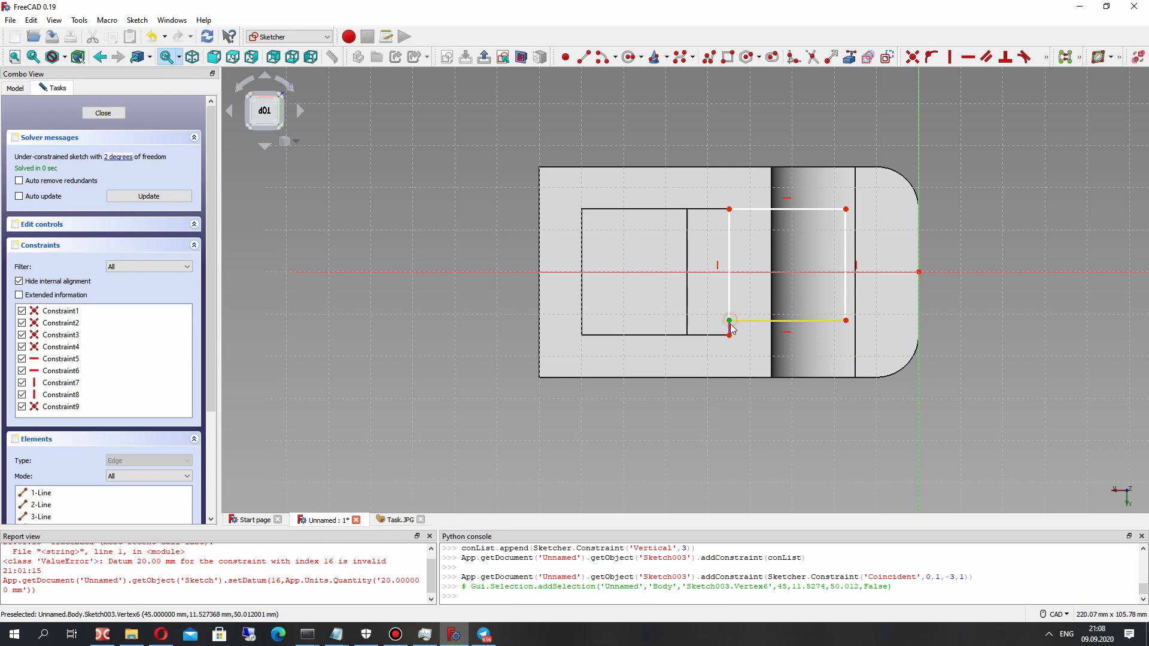
left_click(729, 336)
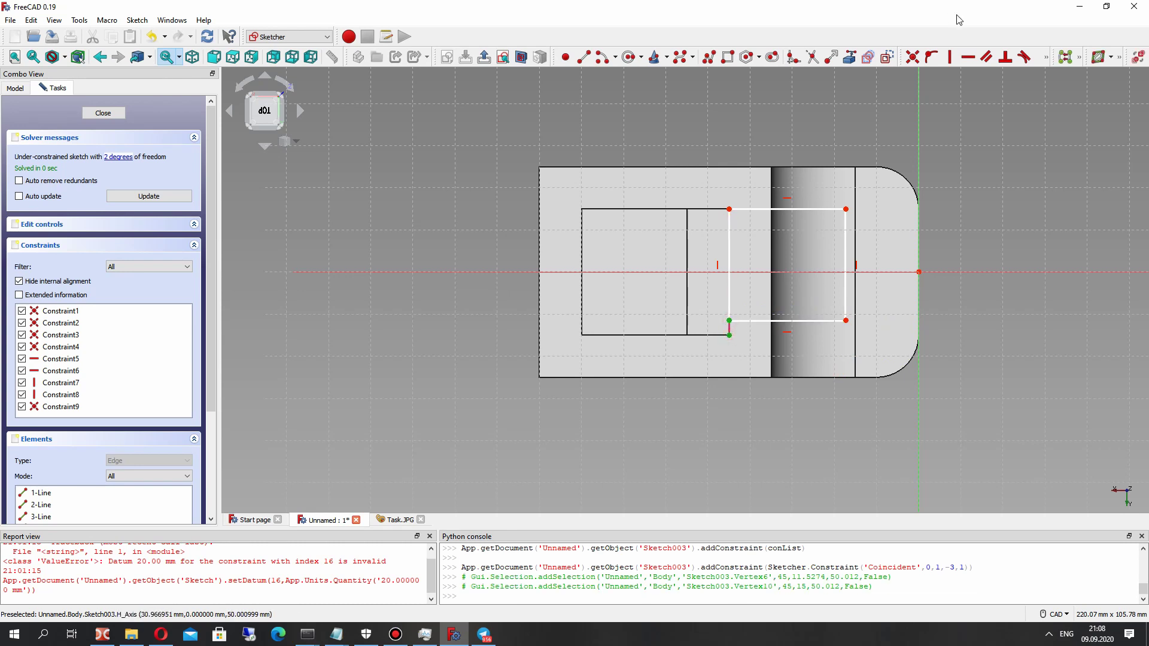
left_click(932, 57)
left_click(695, 334)
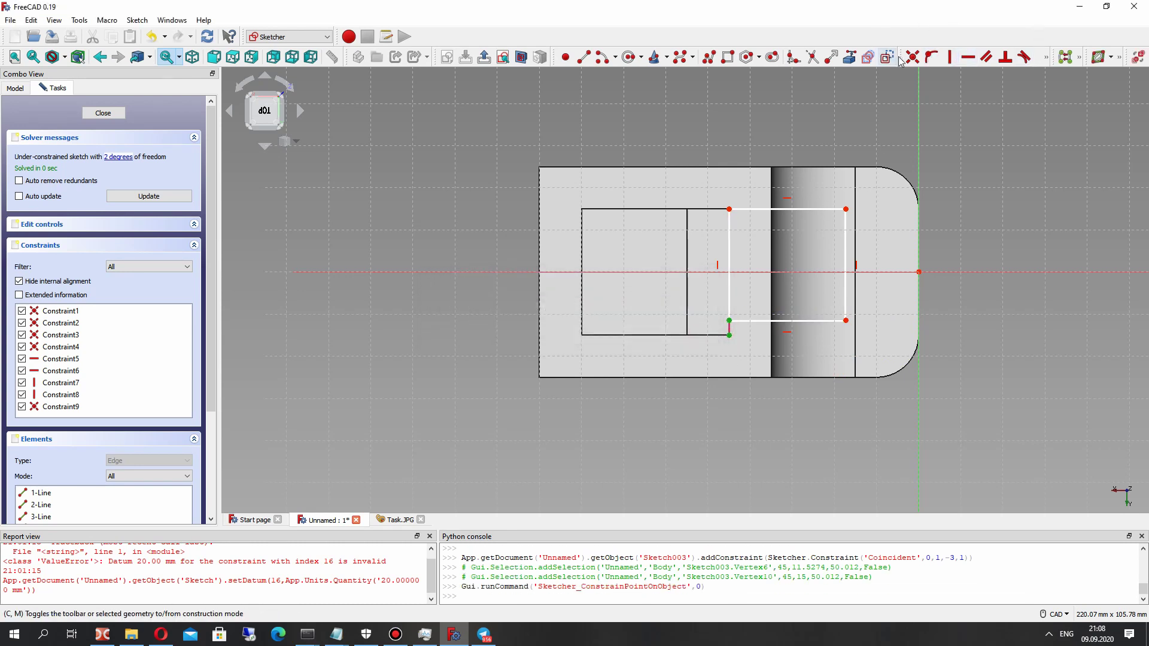
left_click(912, 57)
Pull the rectangle's bottom edge down and stretch its right side across the curved slot.
left_click_drag(729, 281, 732, 338)
left_click_drag(797, 324, 896, 332)
middle_click_drag(815, 329, 776, 295)
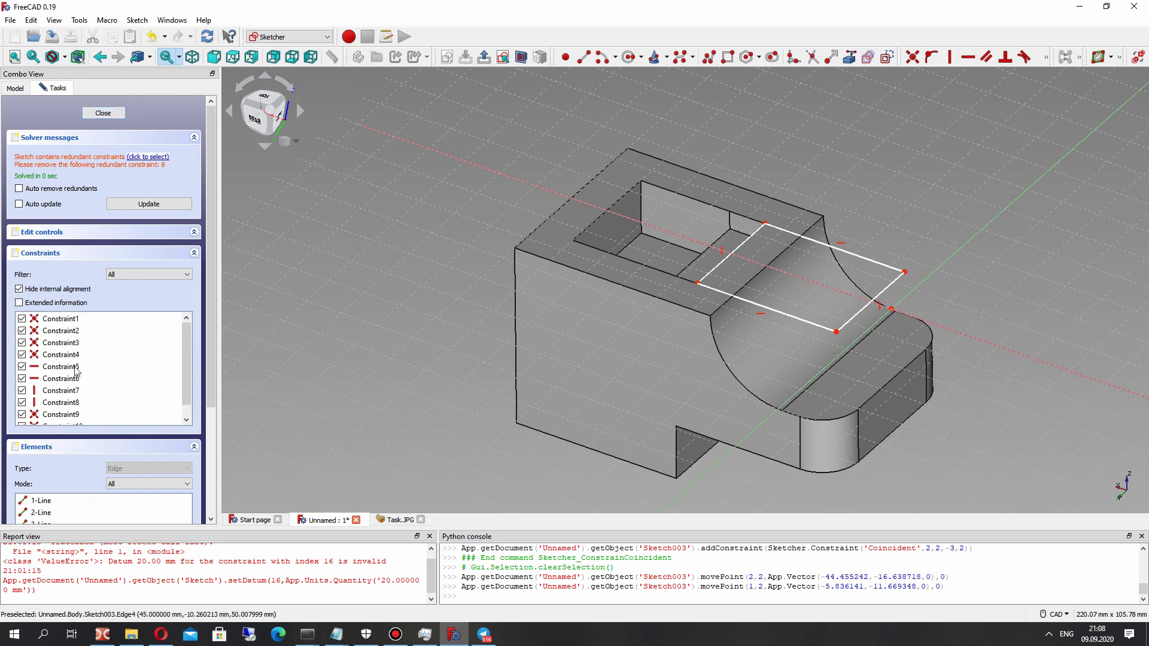
Delete the redundant Constraint8 and close Sketch003.
scroll(76, 371, "down", 2)
left_click(66, 319)
right_click(66, 319)
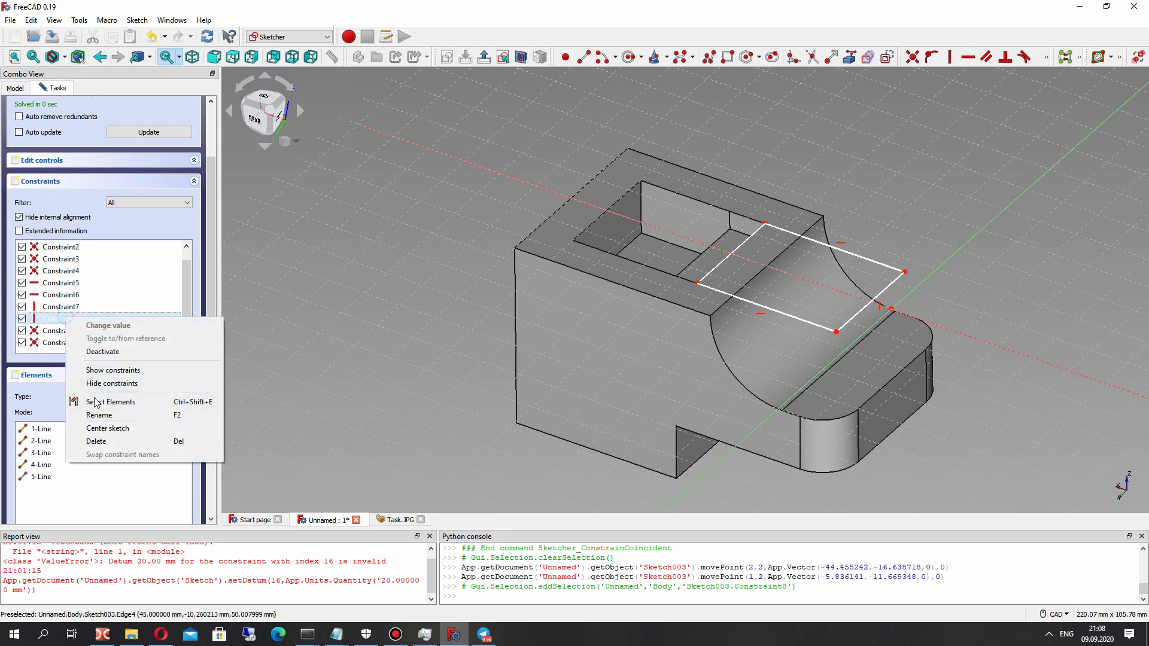
left_click(96, 441)
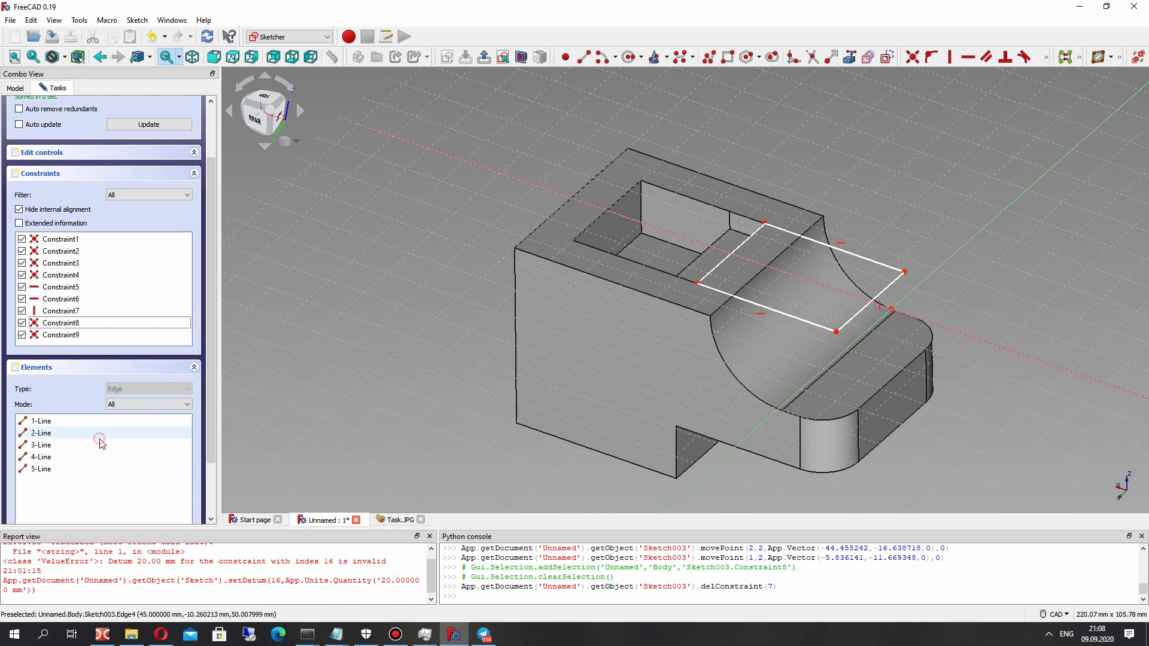
left_click(15, 89)
left_click(54, 90)
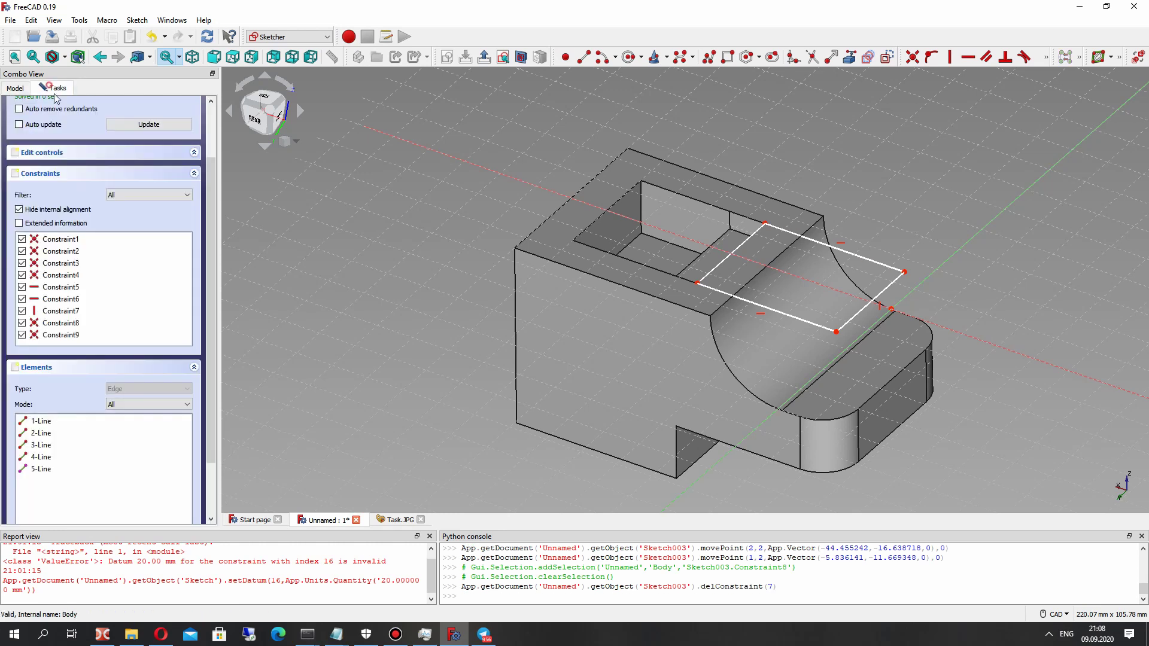
scroll(51, 192, "up", 2)
left_click(103, 114)
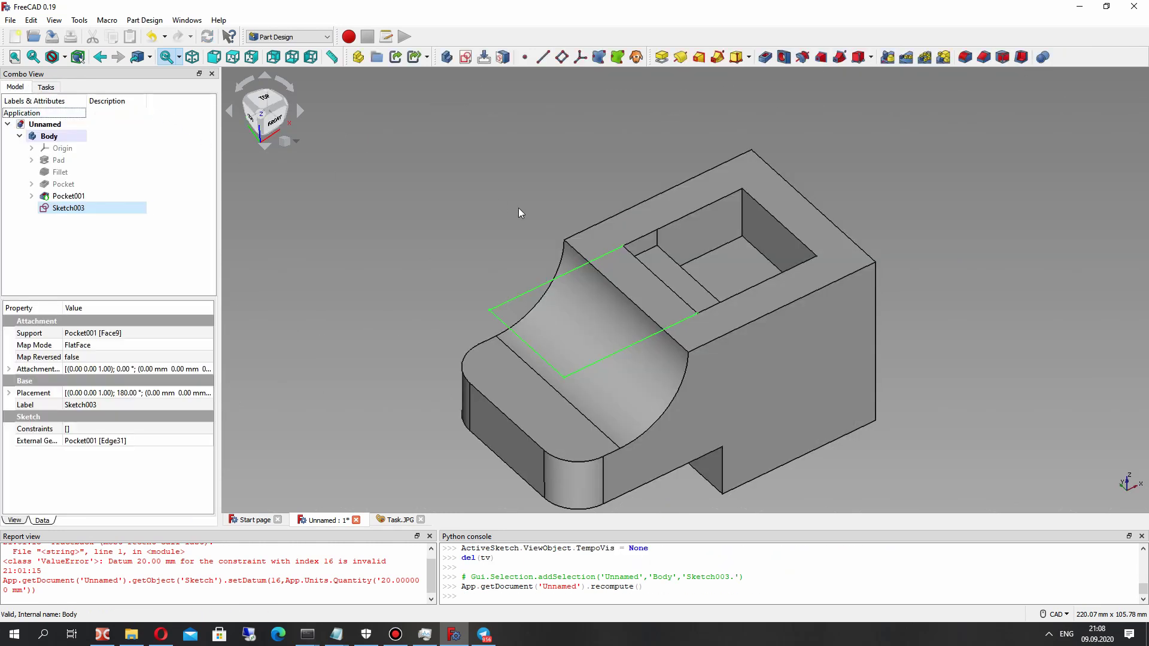
Pocket Sketch003 20 mm deep to create Pocket002.
left_click(761, 60)
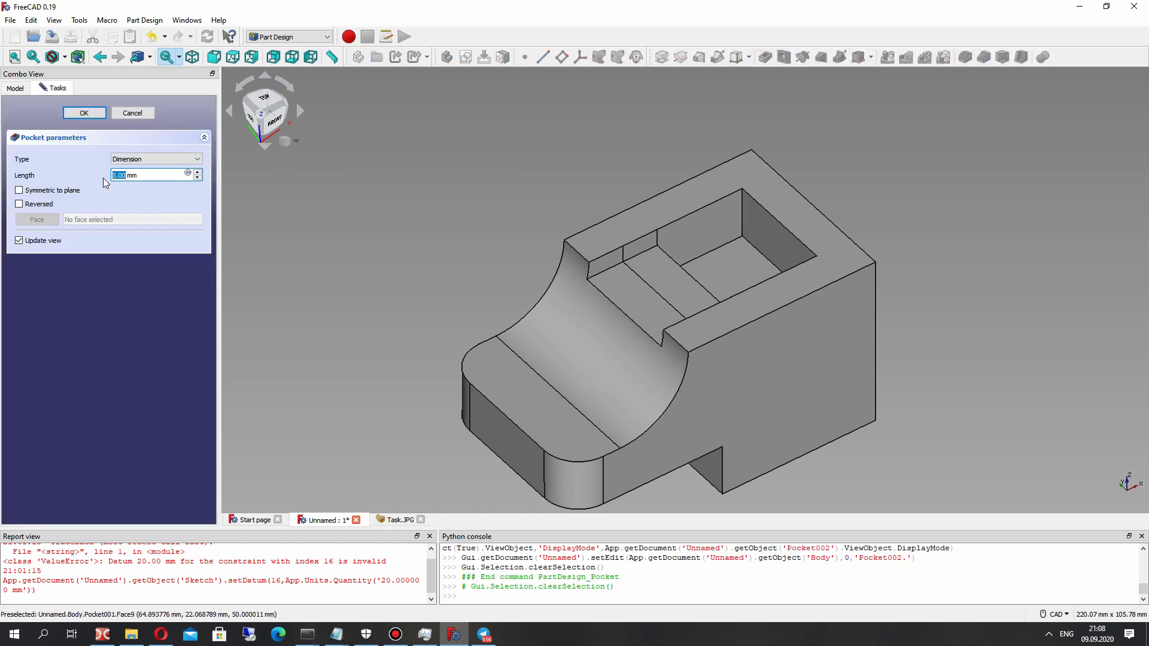
type("20")
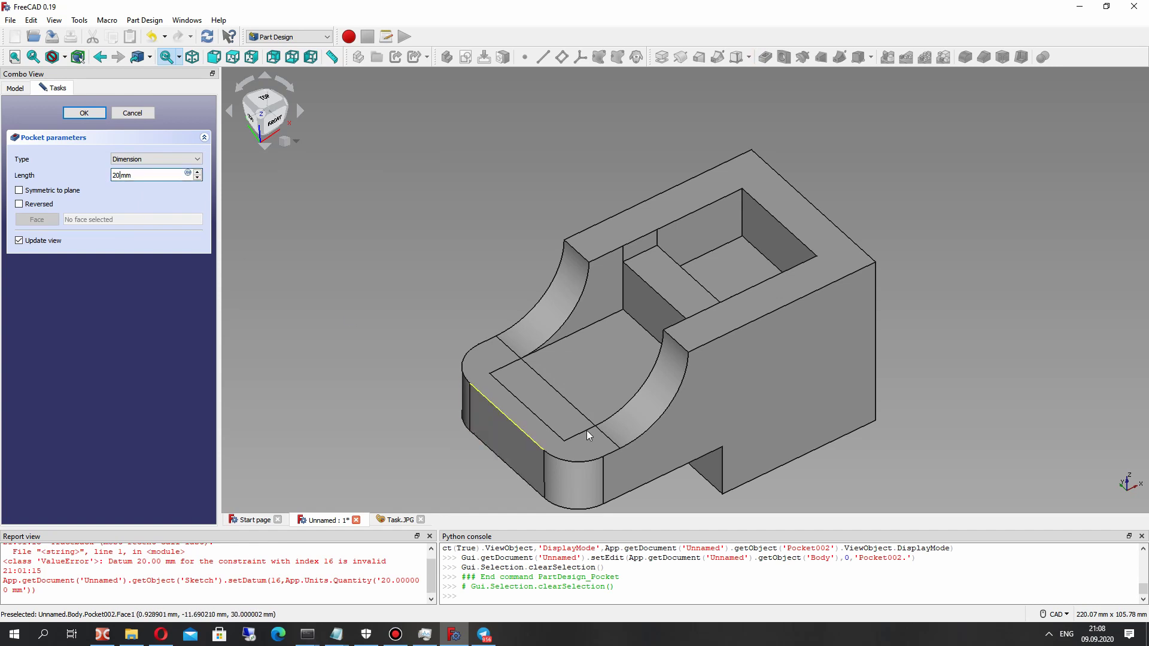
middle_click_drag(587, 431, 514, 329)
scroll(508, 324, "up", 3)
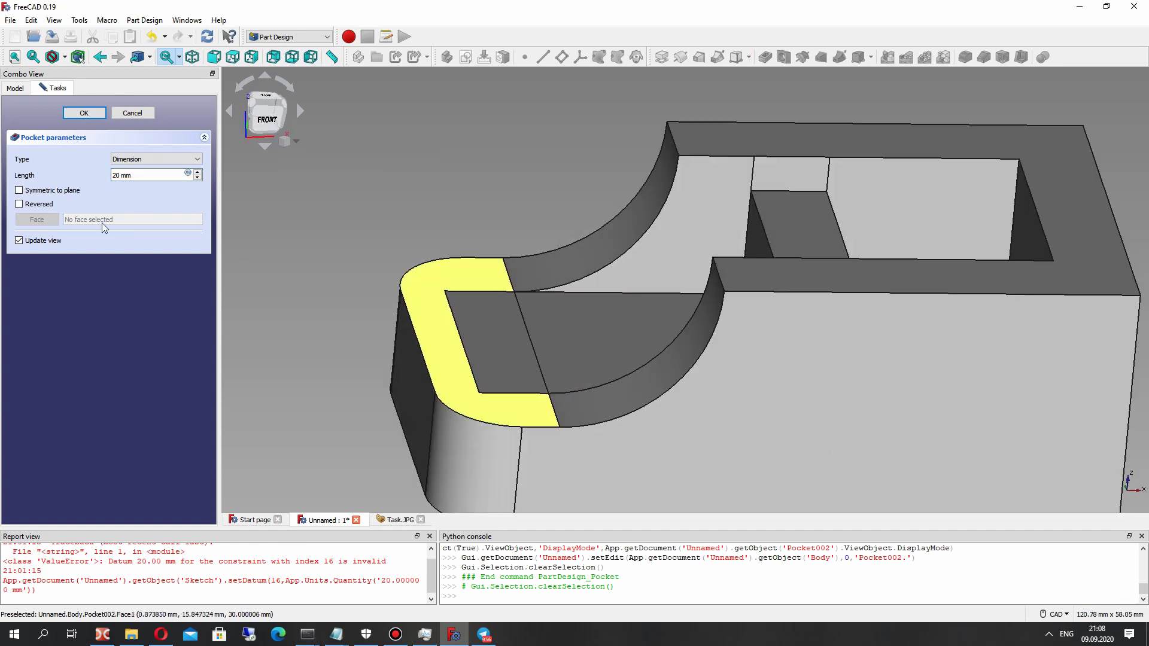
left_click(83, 113)
middle_click_drag(658, 257, 838, 281)
Set Pocket002's Refine property to true and return to an isometric view.
left_click(68, 208)
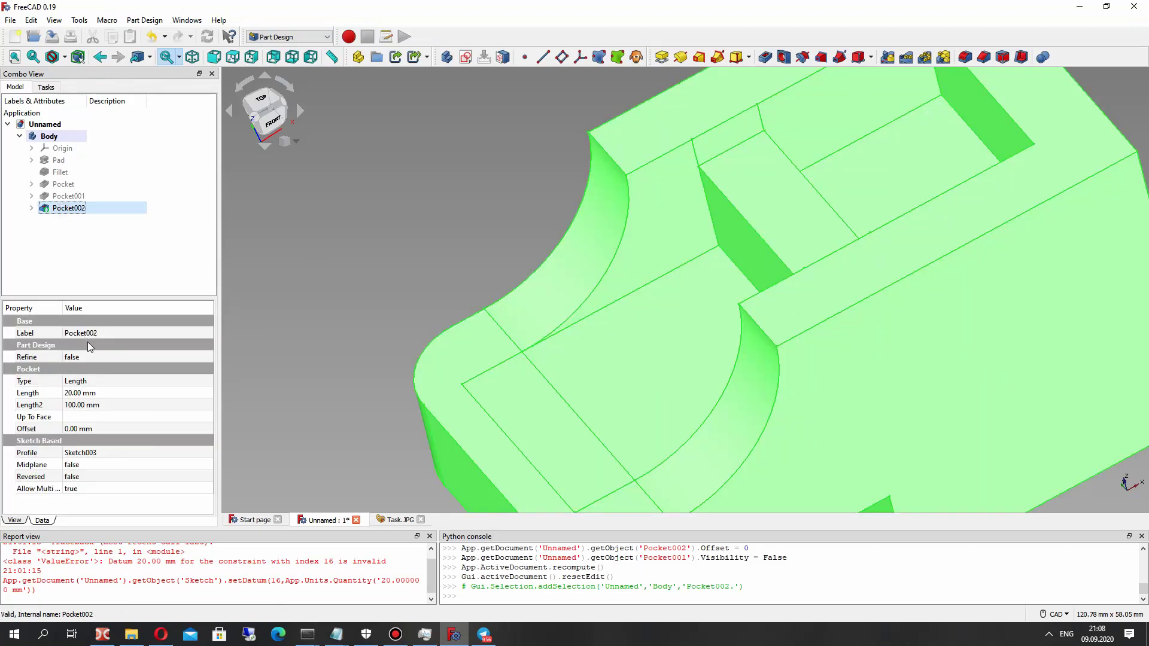
left_click(86, 357)
left_click(87, 361)
left_click(80, 376)
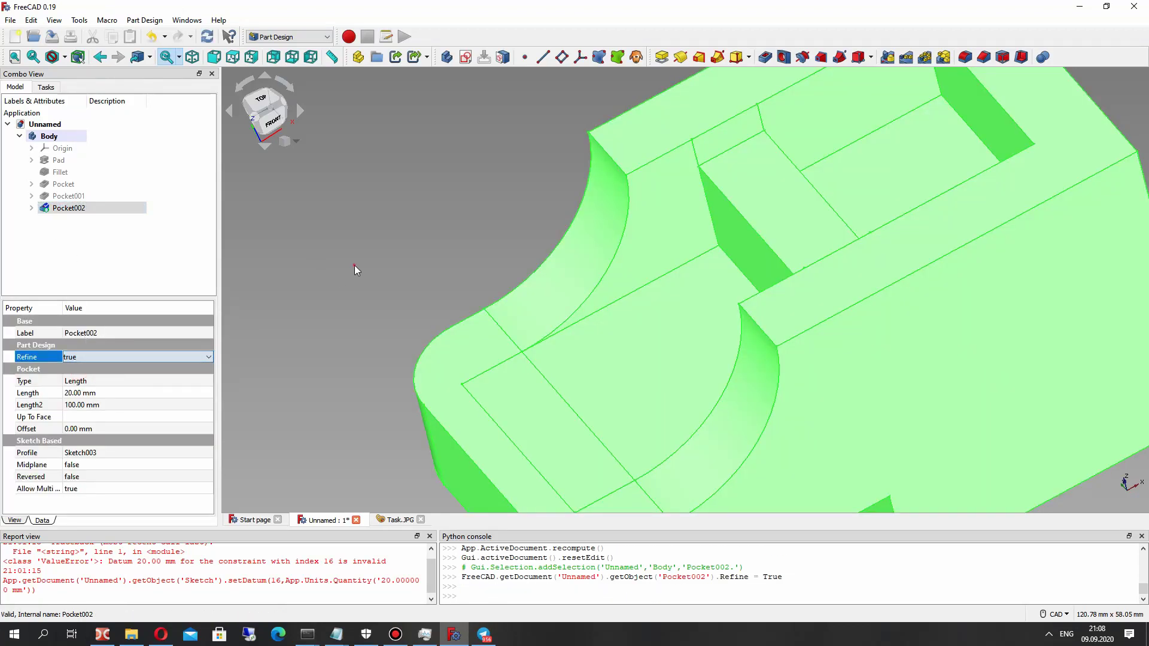
left_click(354, 265)
scroll(659, 379, "down", 5)
mouse_move(659, 379)
middle_mouse_down()
mouse_move(823, 379)
mouse_move(676, 388)
mouse_move(665, 359)
mouse_move(544, 261)
mouse_move(728, 264)
mouse_move(725, 357)
mouse_move(910, 223)
middle_mouse_up()
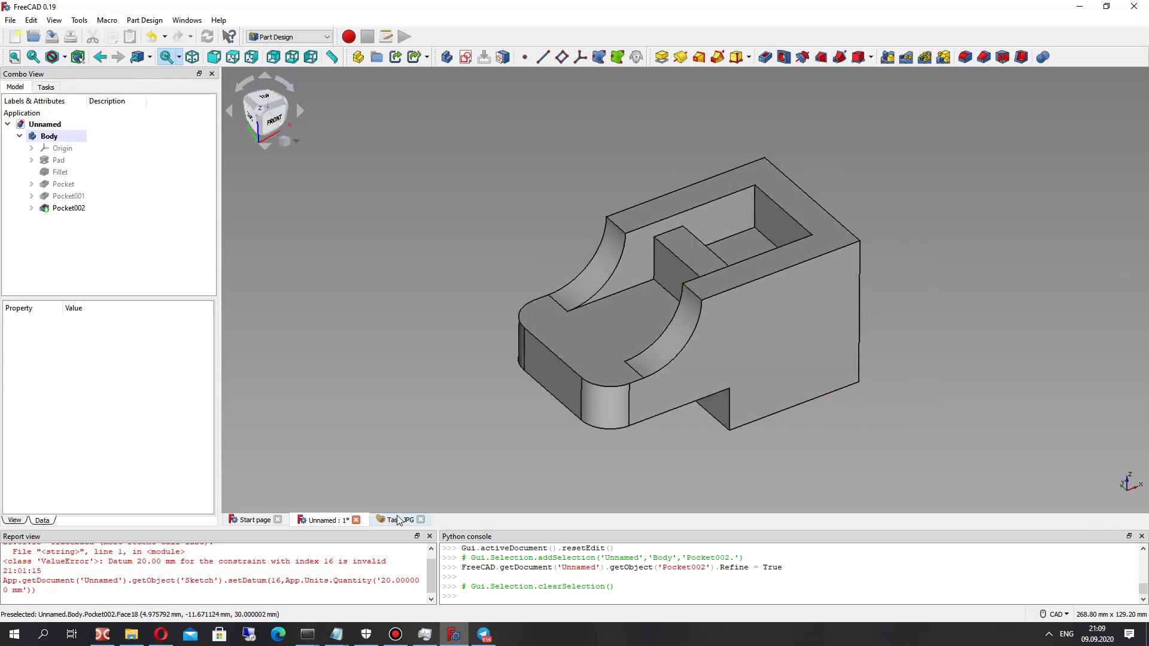
Start a new sketch on the floor of Pocket002, checking the Task.JPG drawing.
left_click(400, 519)
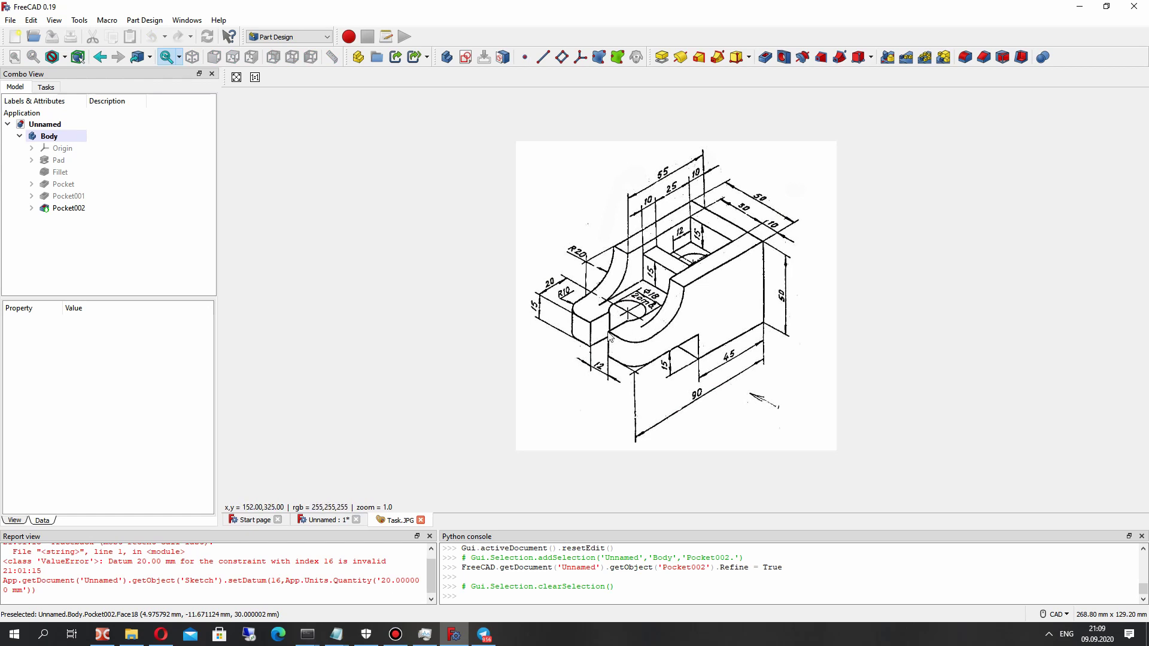
left_click(326, 519)
left_click(608, 341)
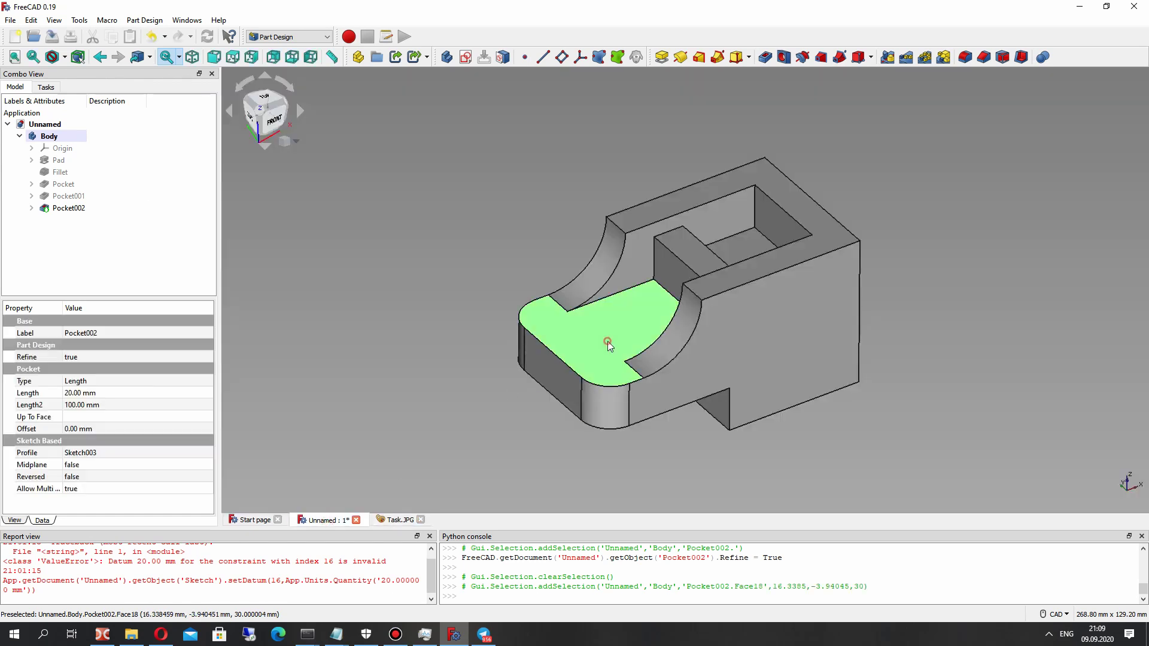
left_click(464, 58)
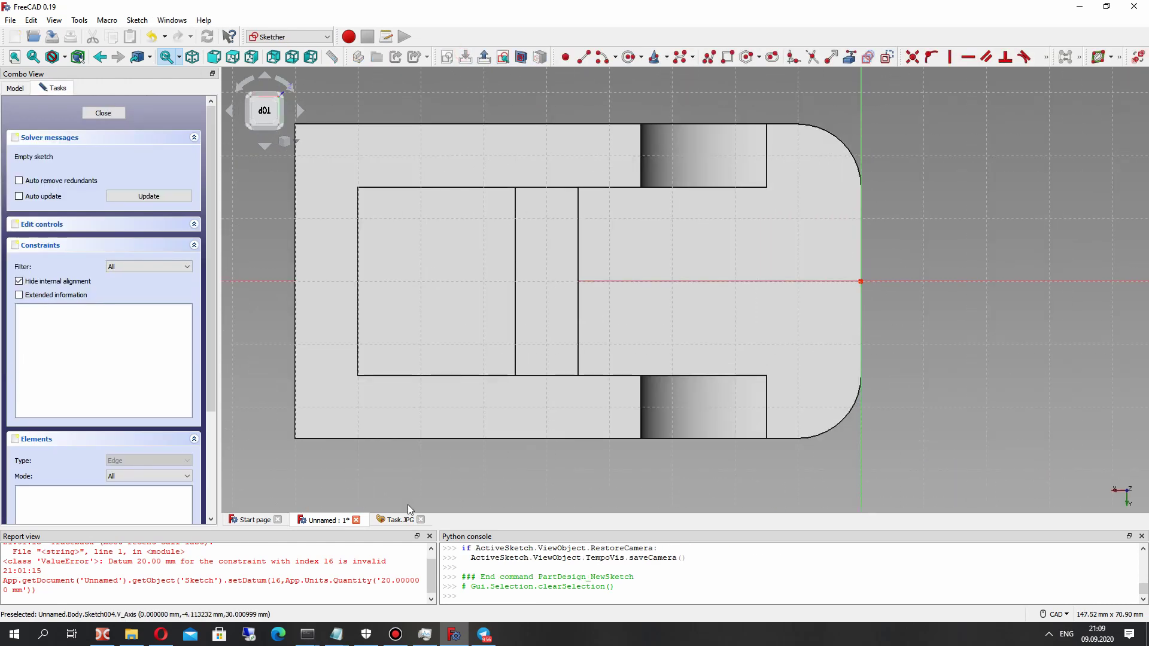
left_click(398, 520)
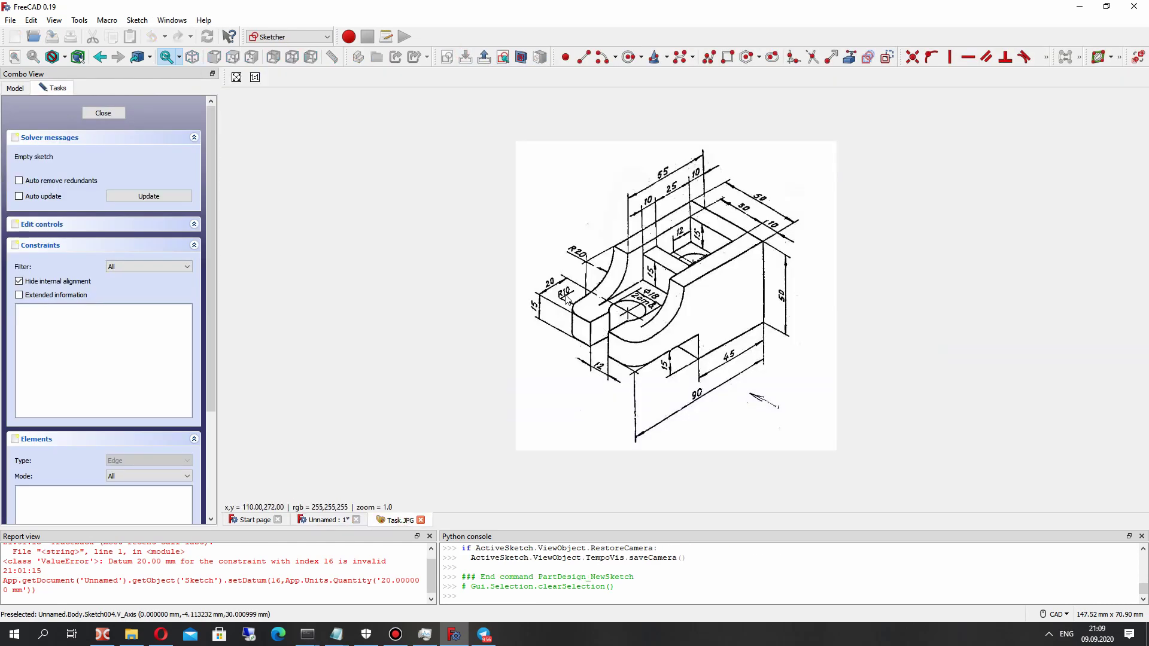
left_click(328, 522)
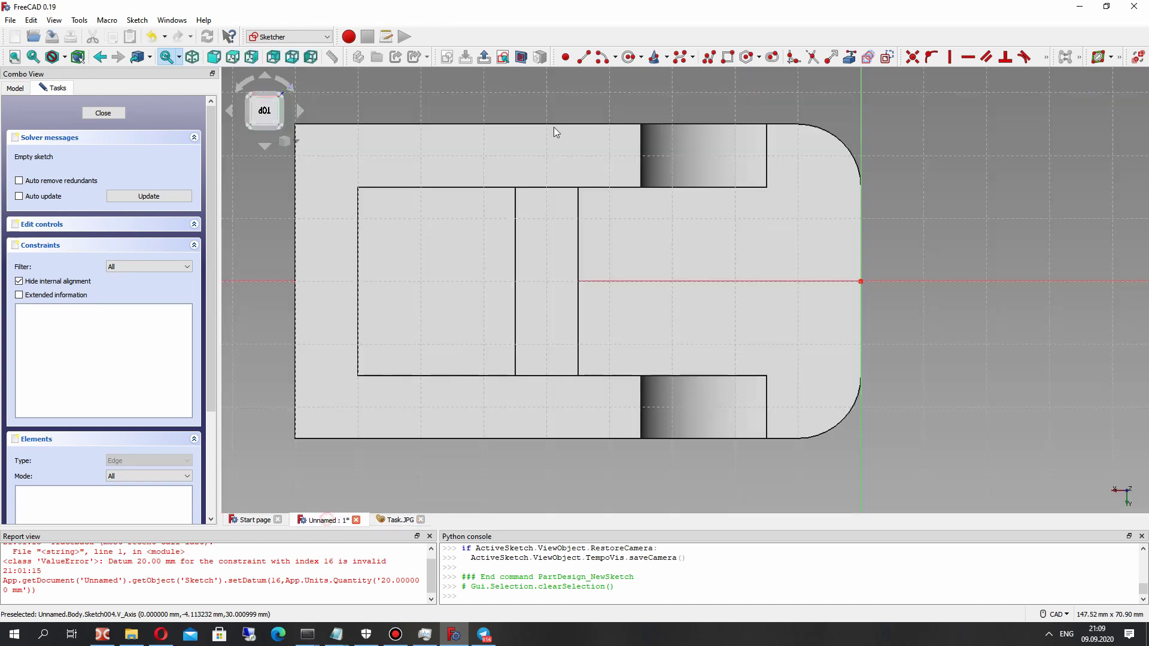
Draw a circle centred on the horizontal axis, 20 mm horizontally from the origin.
left_click(629, 57)
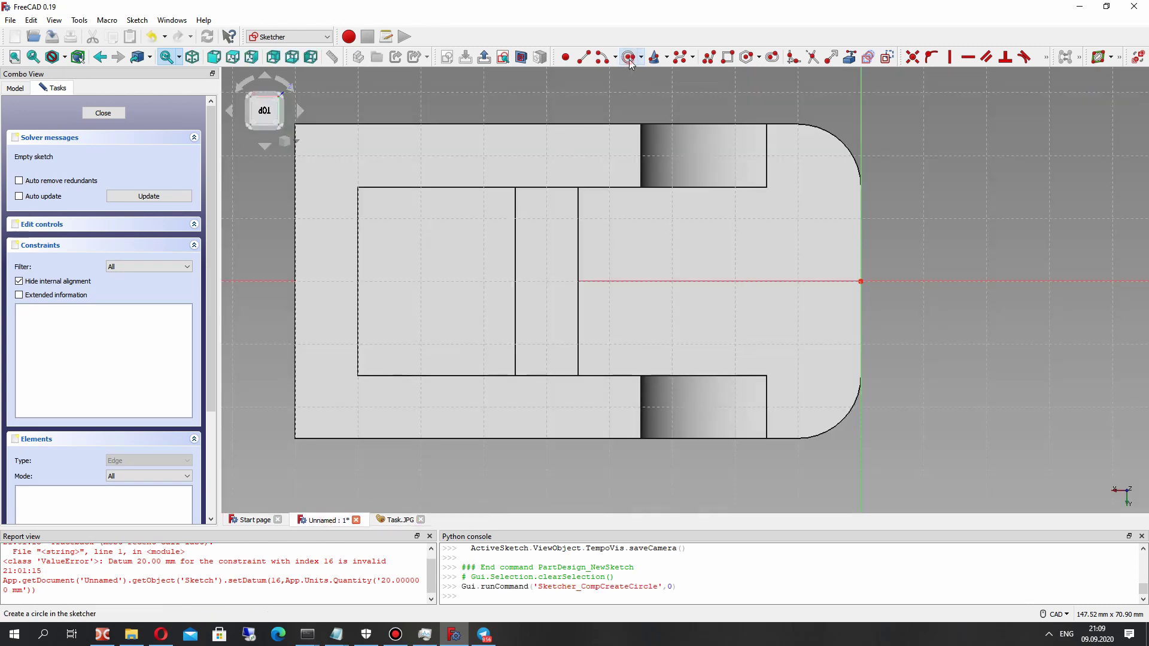
left_click(723, 280)
left_click(745, 250)
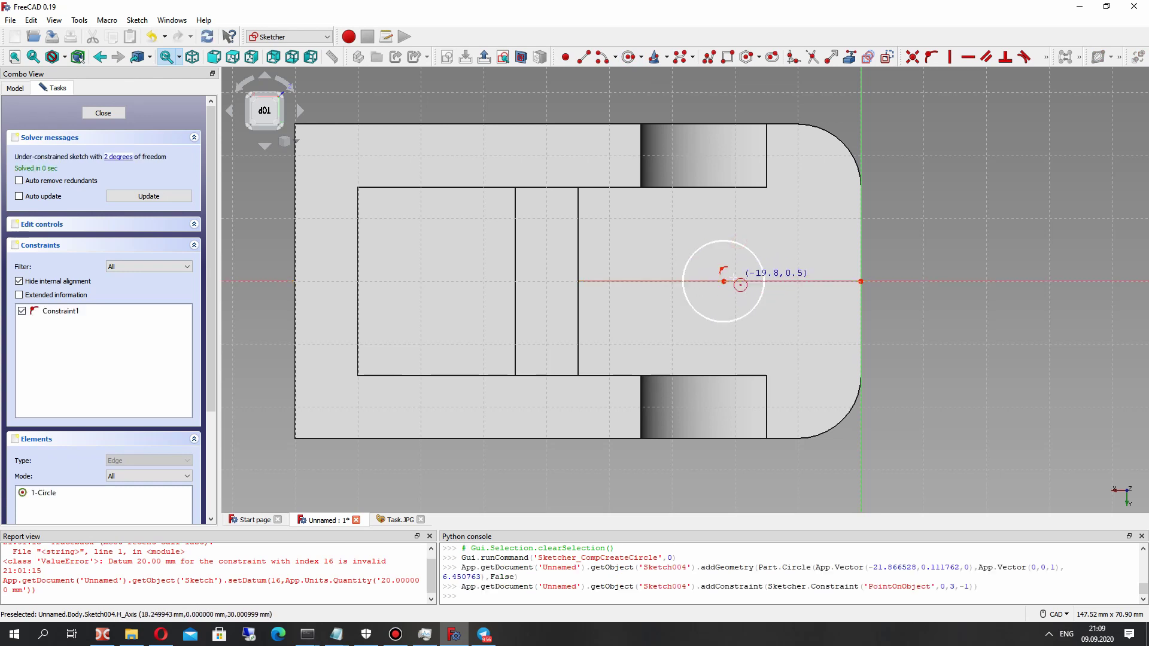
right_click(724, 280)
left_click(724, 280)
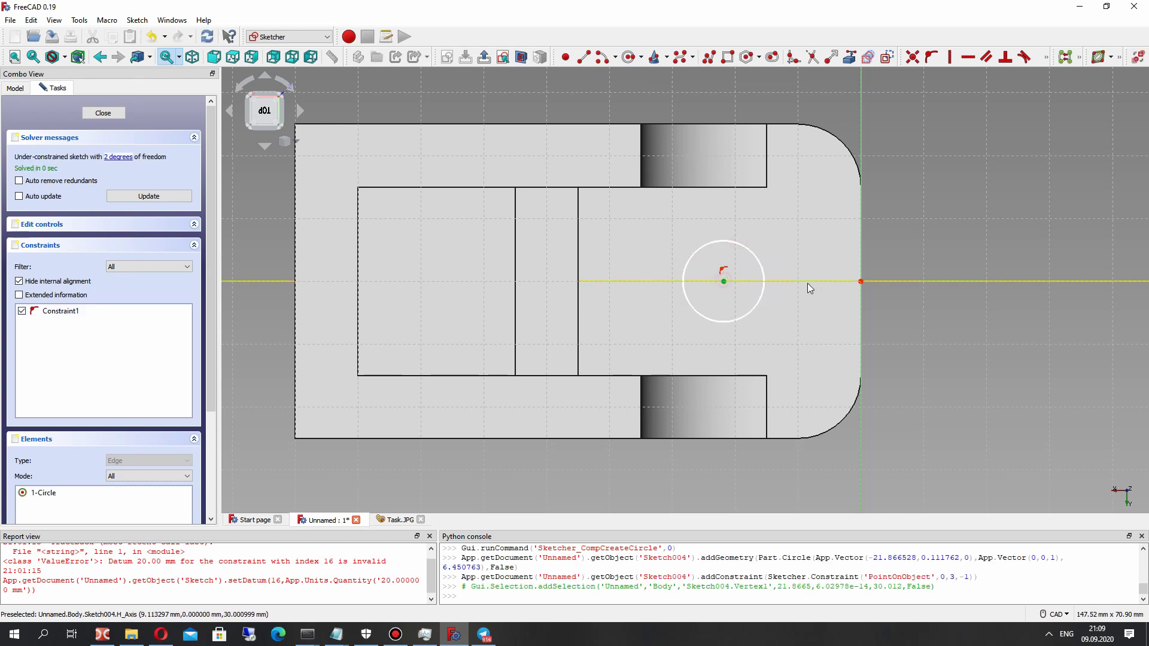
left_click(861, 281)
left_click(1046, 59)
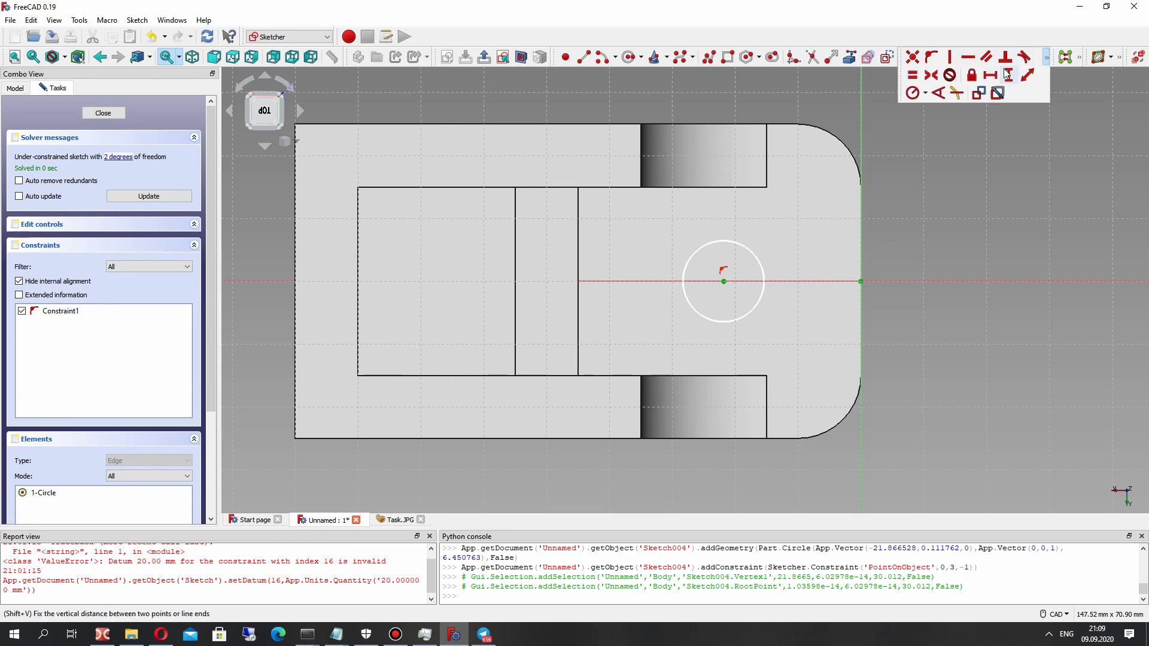
left_click(988, 74)
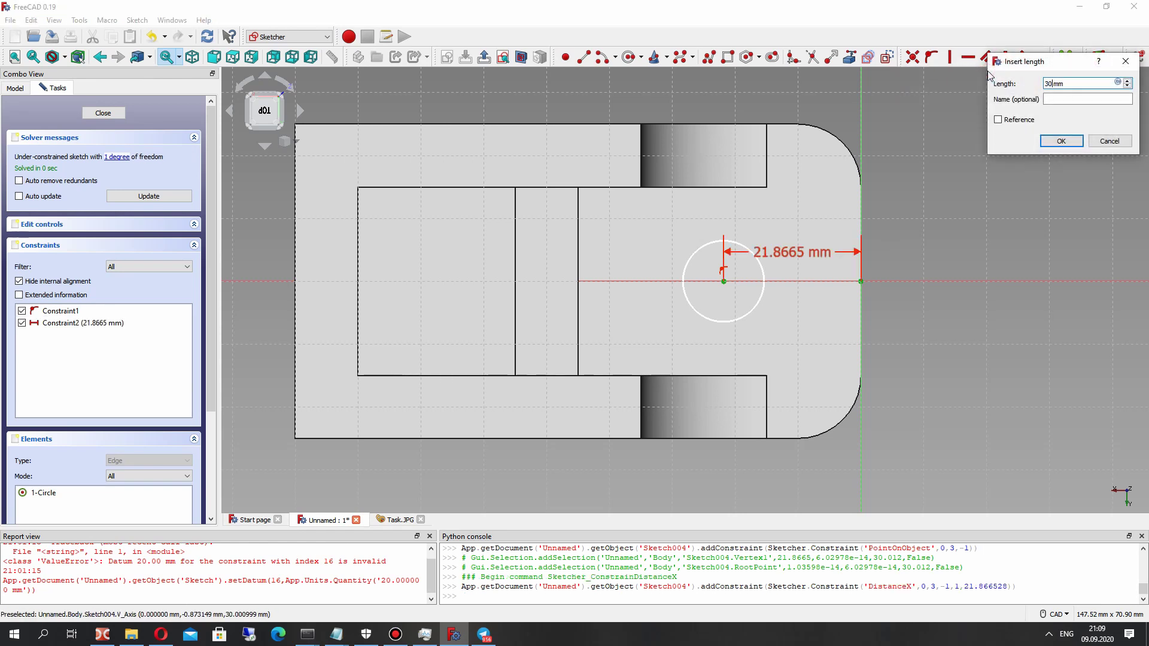
key("Return")
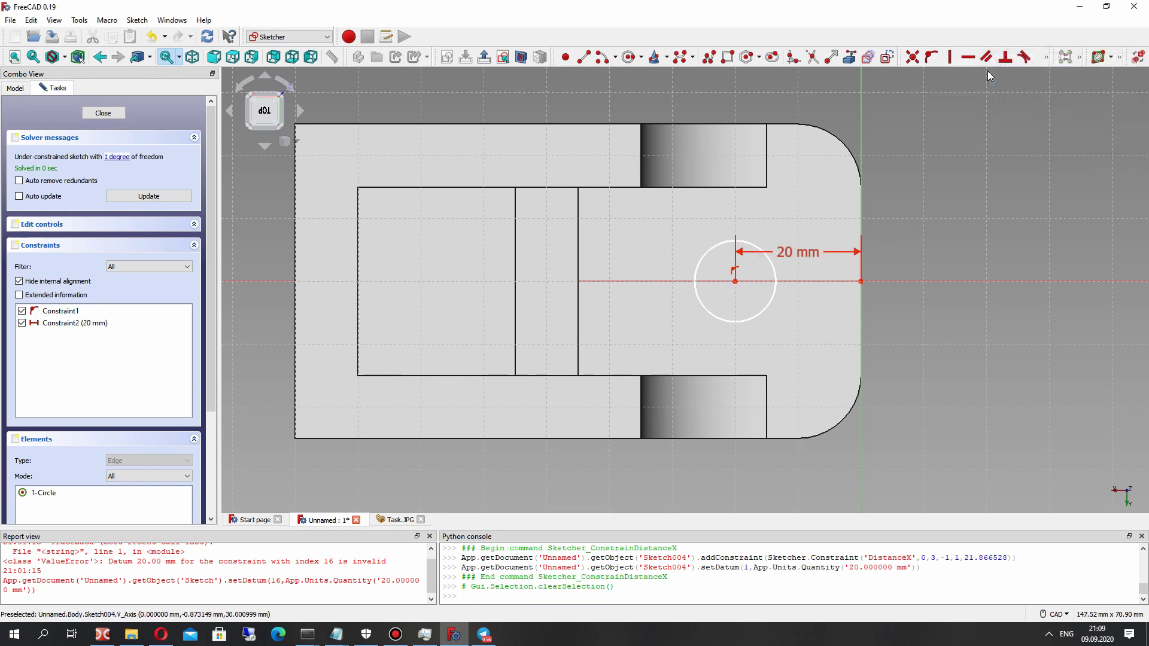
left_click(388, 521)
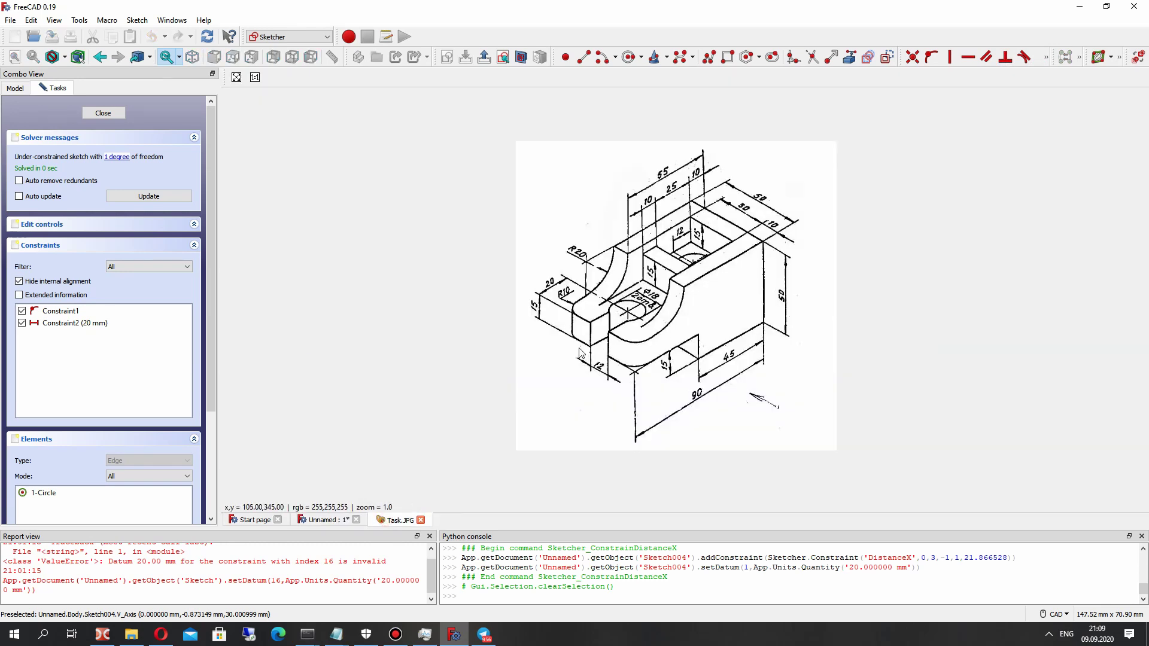
Give the sketch circle an 18 mm diameter constraint and place its label at the lower right.
left_click(320, 520)
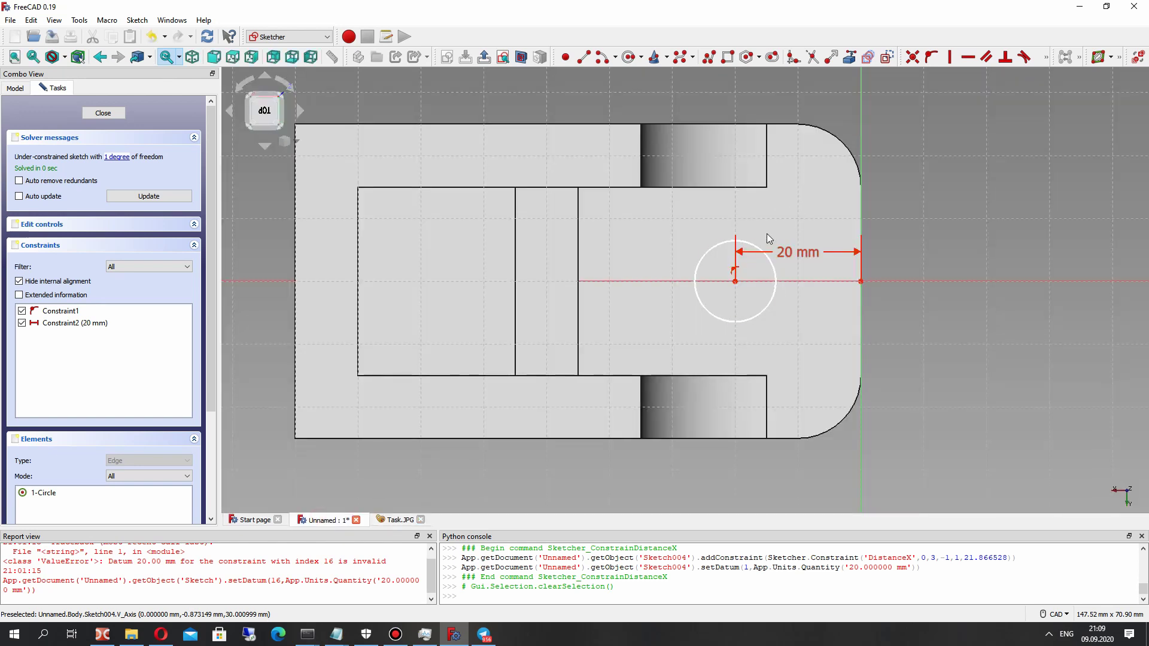
left_click(772, 264)
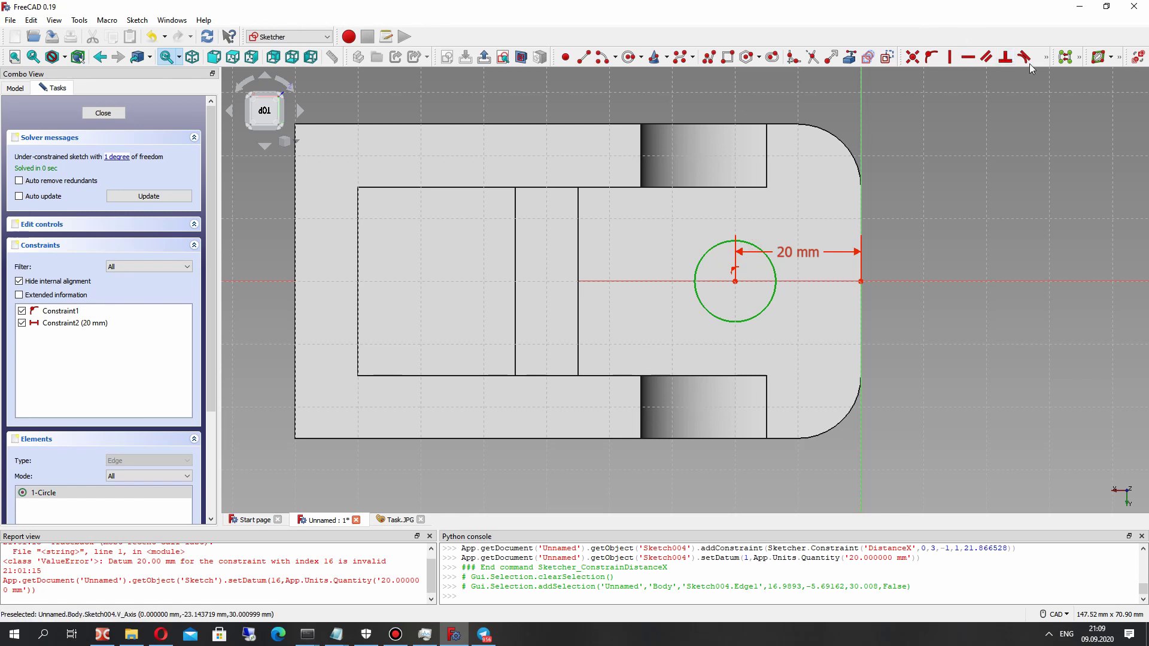
left_click(1047, 58)
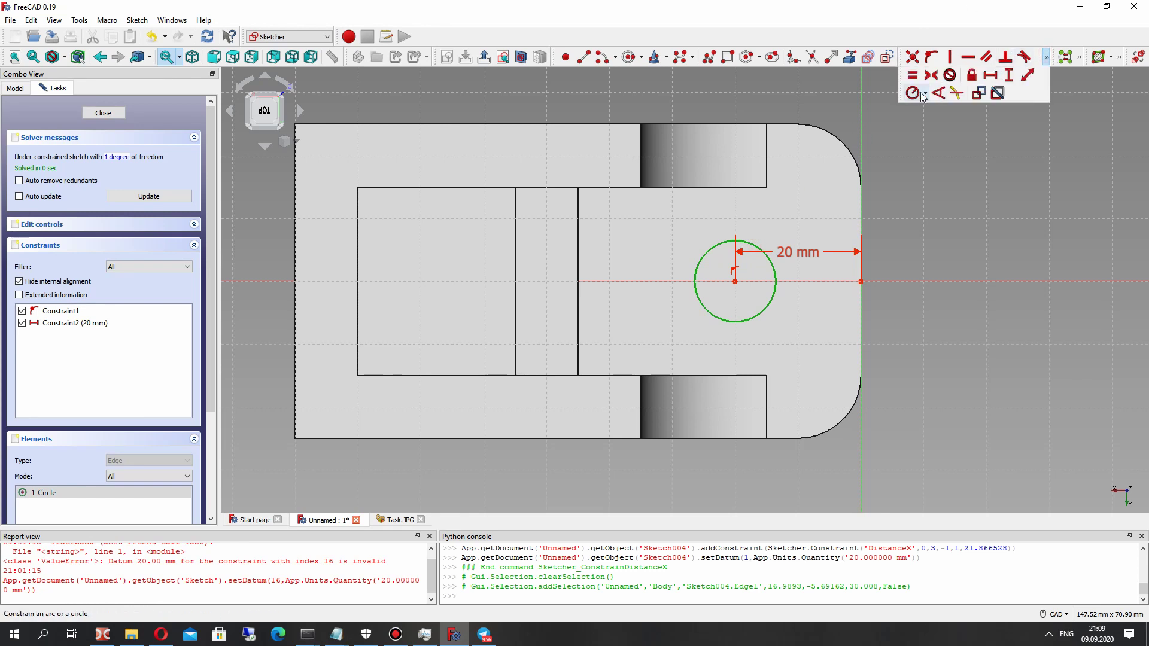
left_click(925, 94)
left_click(928, 124)
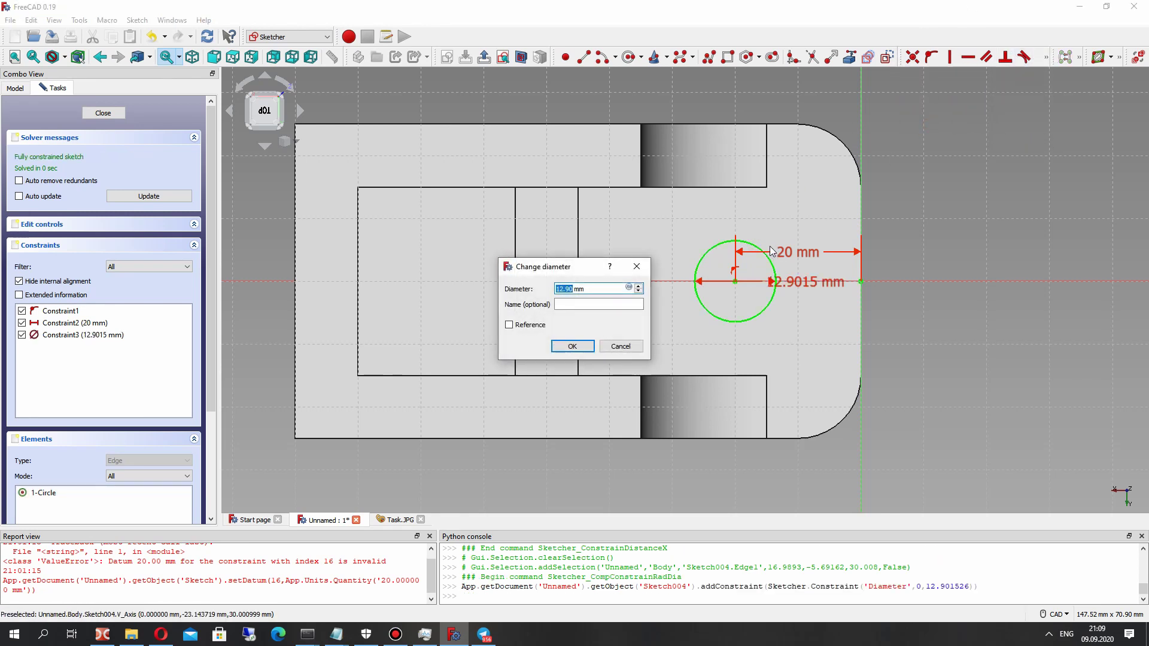
type("18")
key("Return")
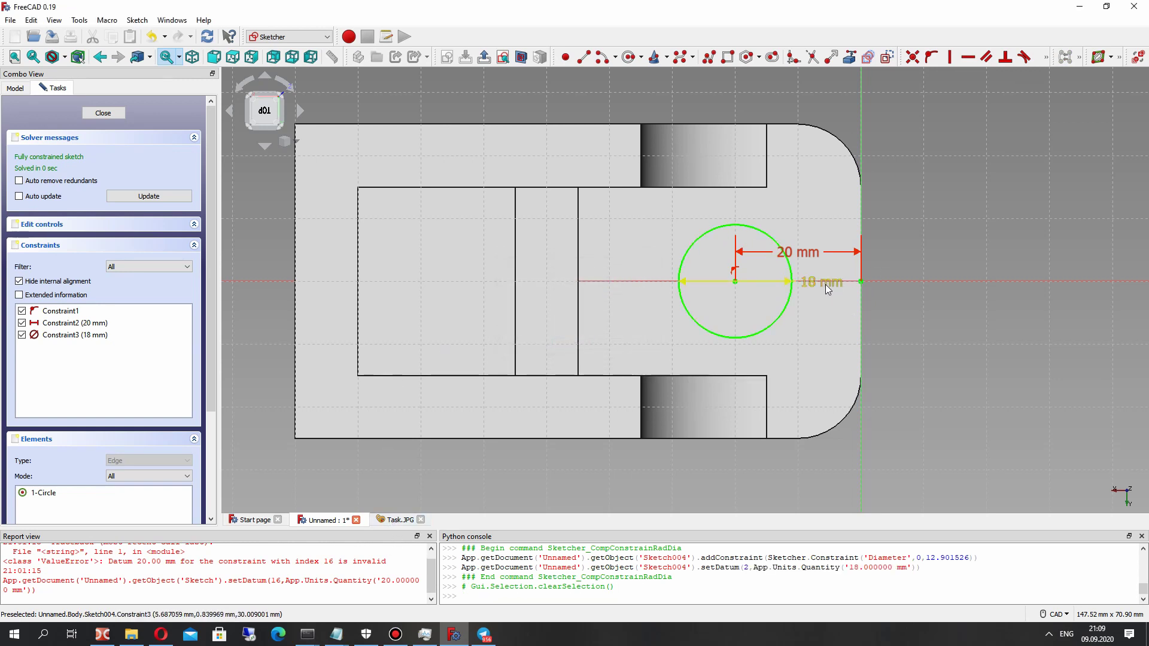
left_click_drag(825, 285, 822, 335)
Review the Task.JPG reference drawing, then return to the circle sketch with the Line tool active.
left_click(395, 520)
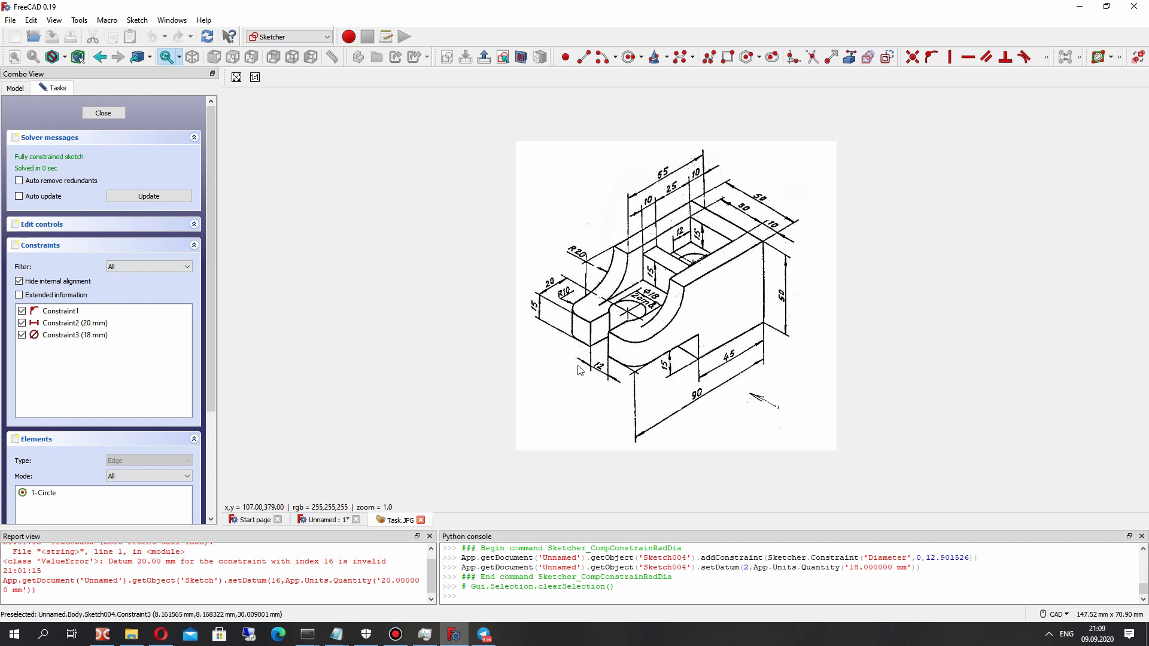
left_click(346, 520)
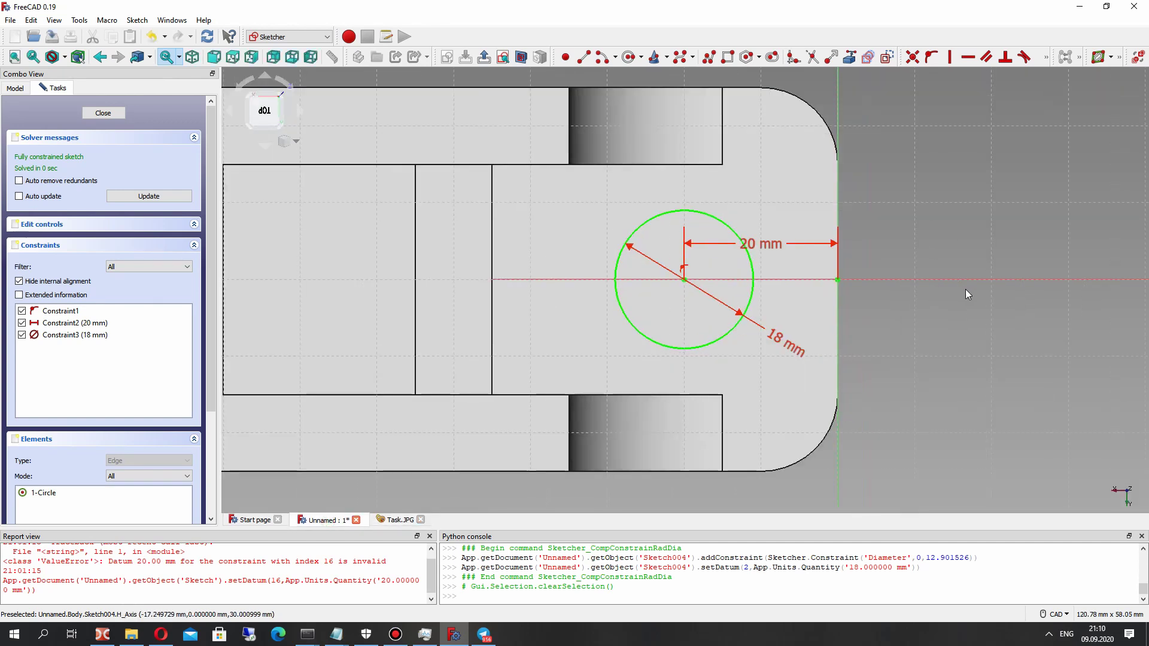
left_click(584, 57)
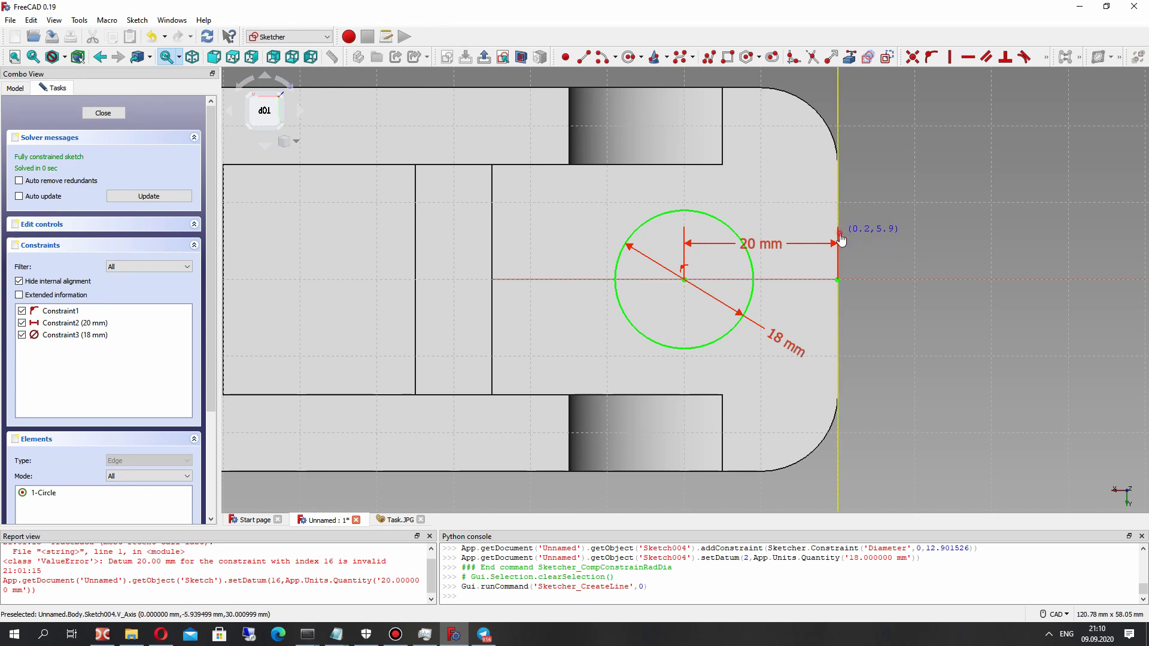
Draw the upper horizontal line from the vertical axis to the circle's top, then return to top view.
left_click(839, 232)
left_click(697, 234)
middle_click_drag(850, 261, 826, 213)
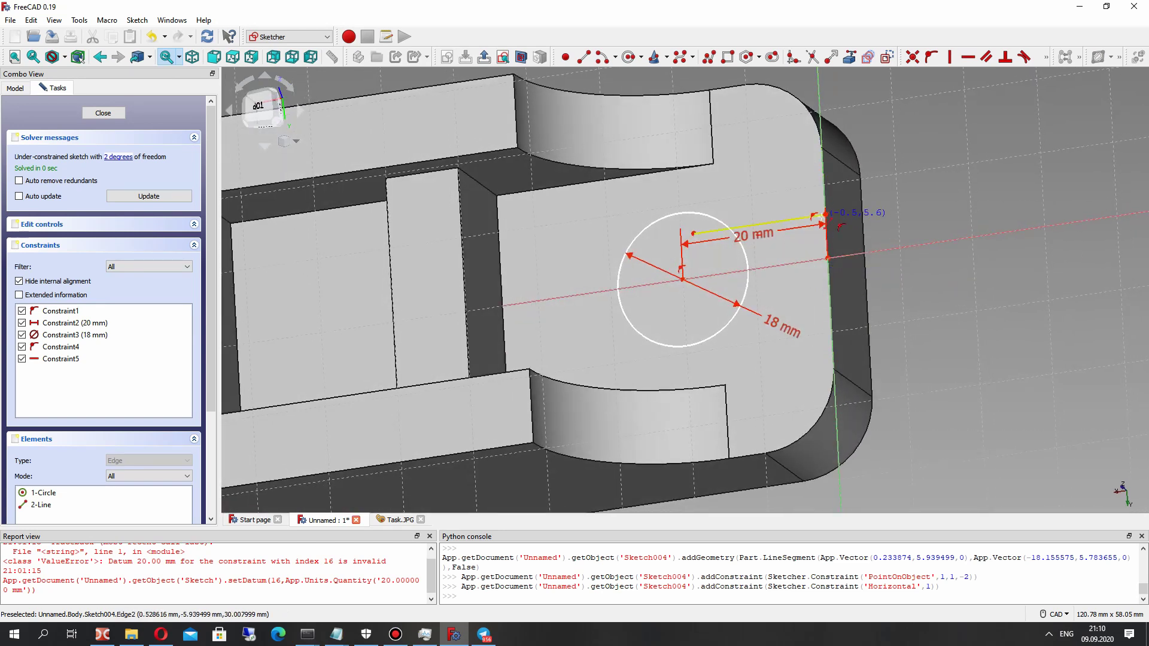
left_click(827, 216)
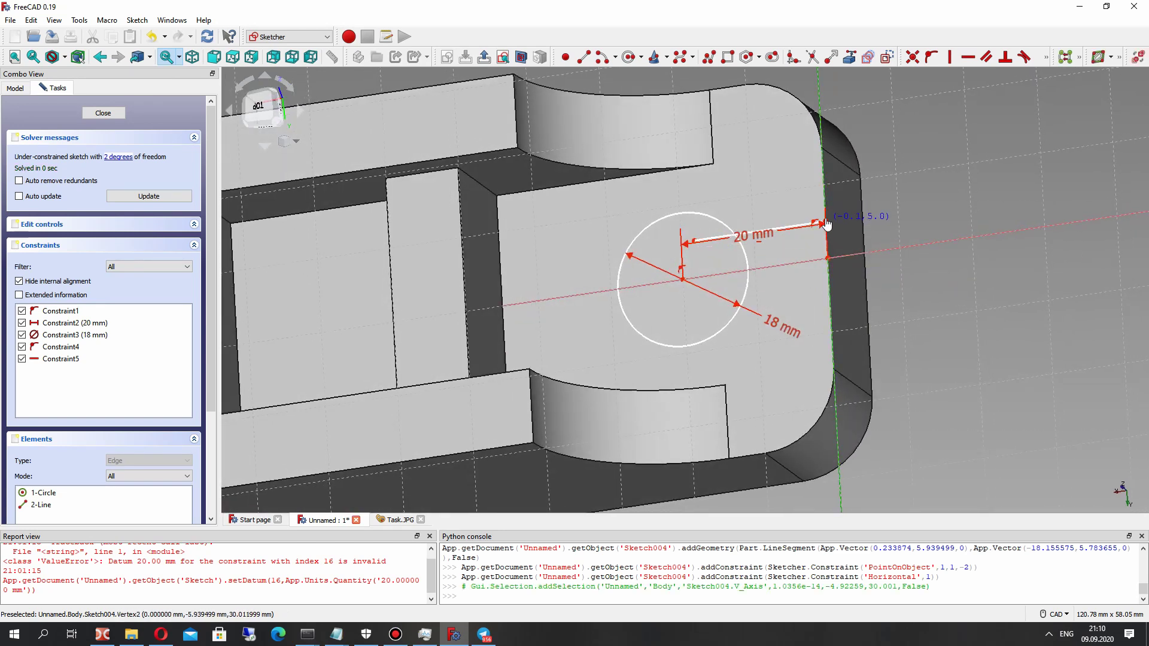
left_click_drag(826, 223, 804, 222)
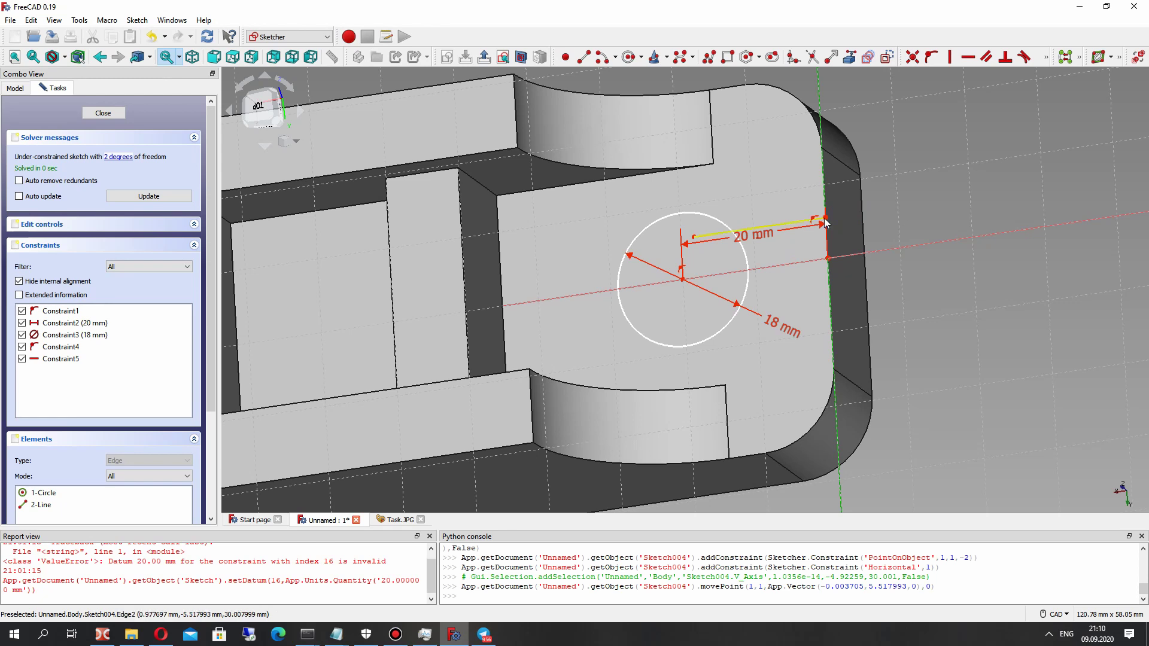
left_click(826, 218)
left_click(870, 206)
key("2")
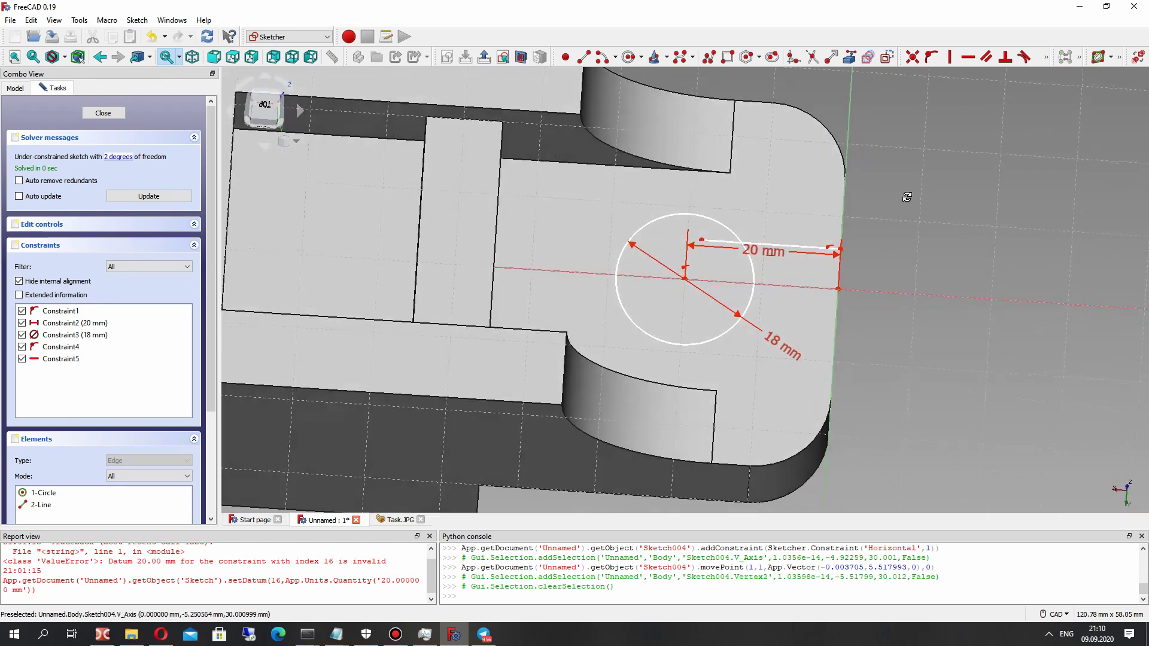
Draw the vertical segment down the rounded end and the lower horizontal line back toward the circle.
left_click(585, 58)
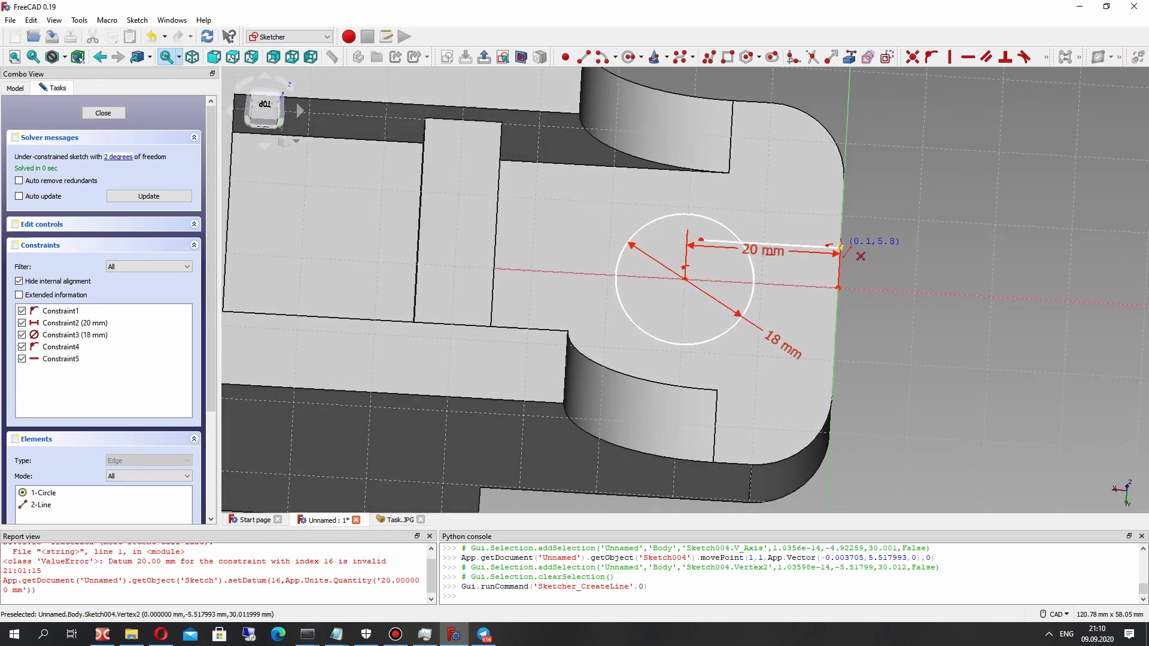
left_click(837, 330)
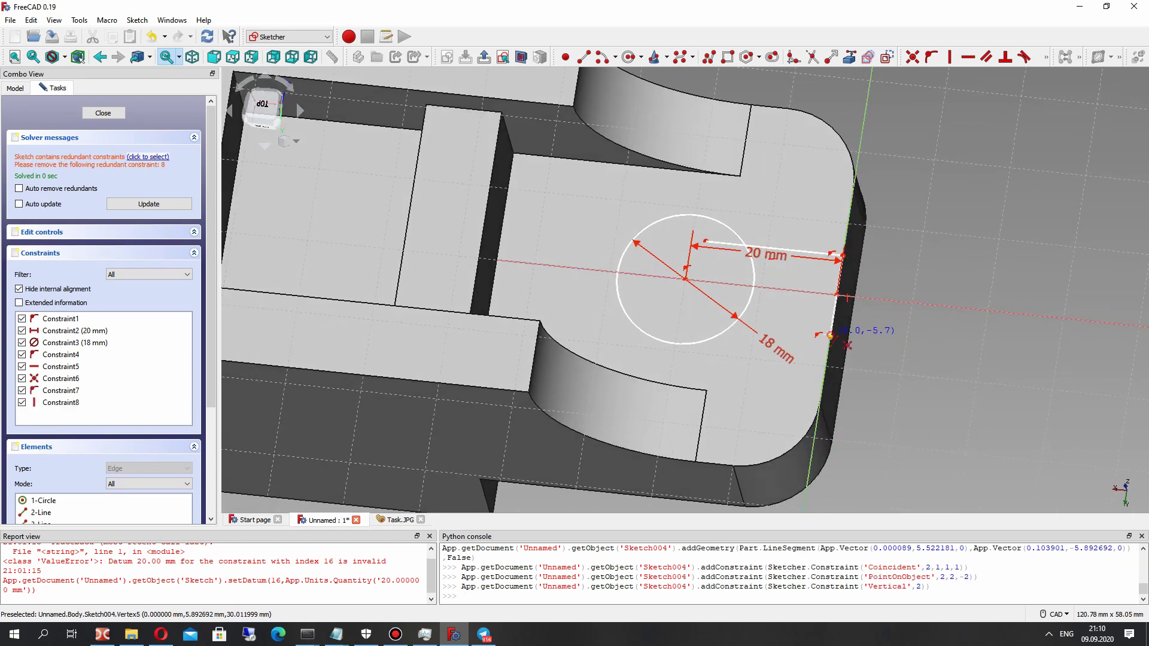
left_click(688, 324)
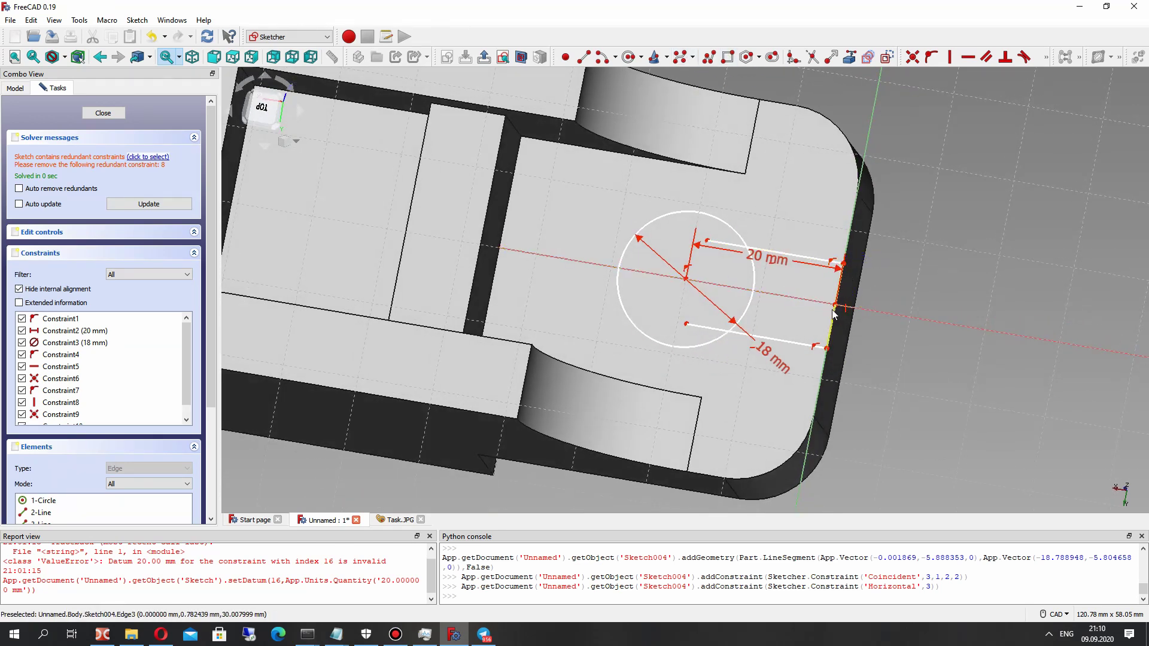
middle_click_drag(833, 315, 843, 268)
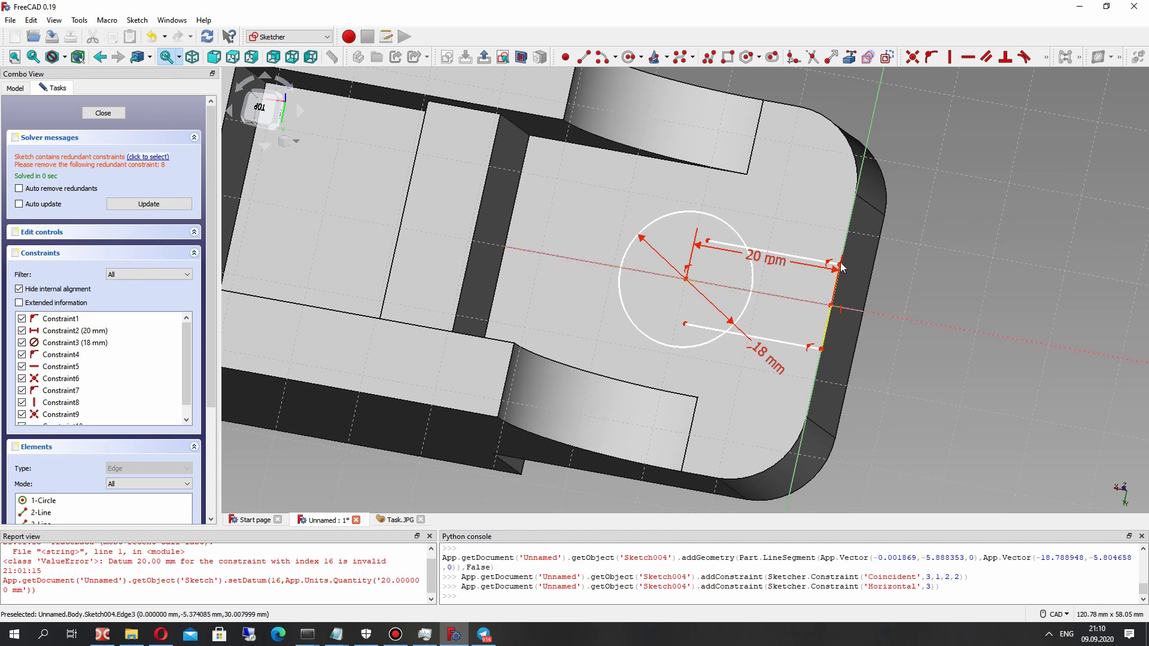
left_click_drag(842, 267, 839, 282)
left_click(838, 281)
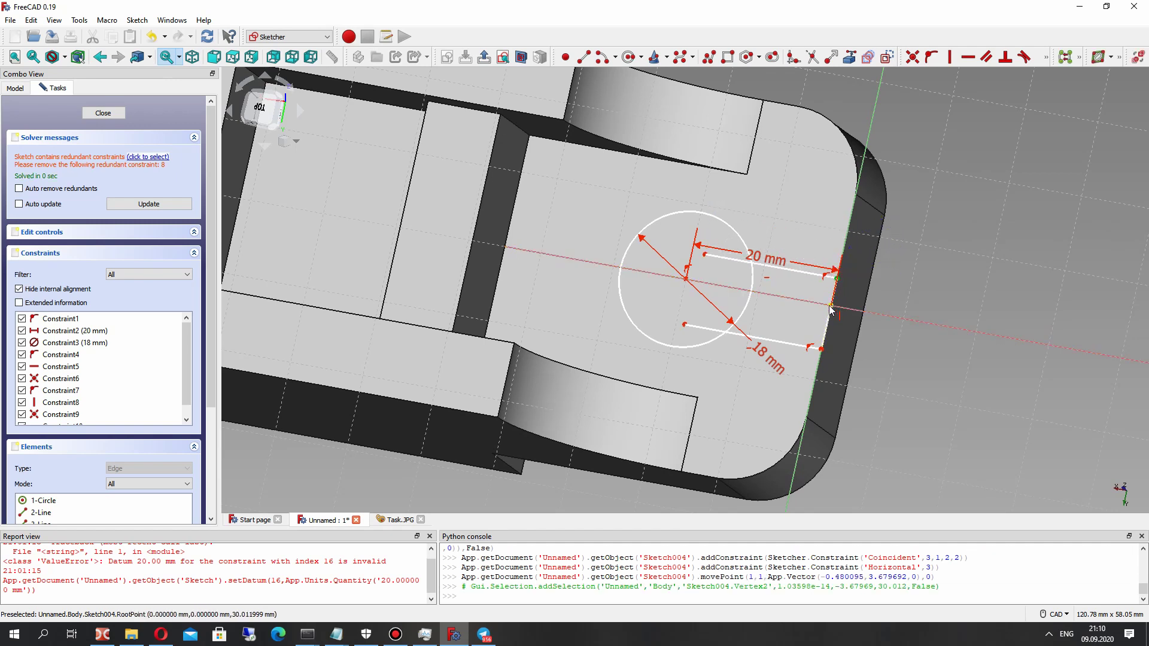
Try a 6 mm vertical distance from the line endpoint to the origin and dismiss the error.
left_click(831, 307)
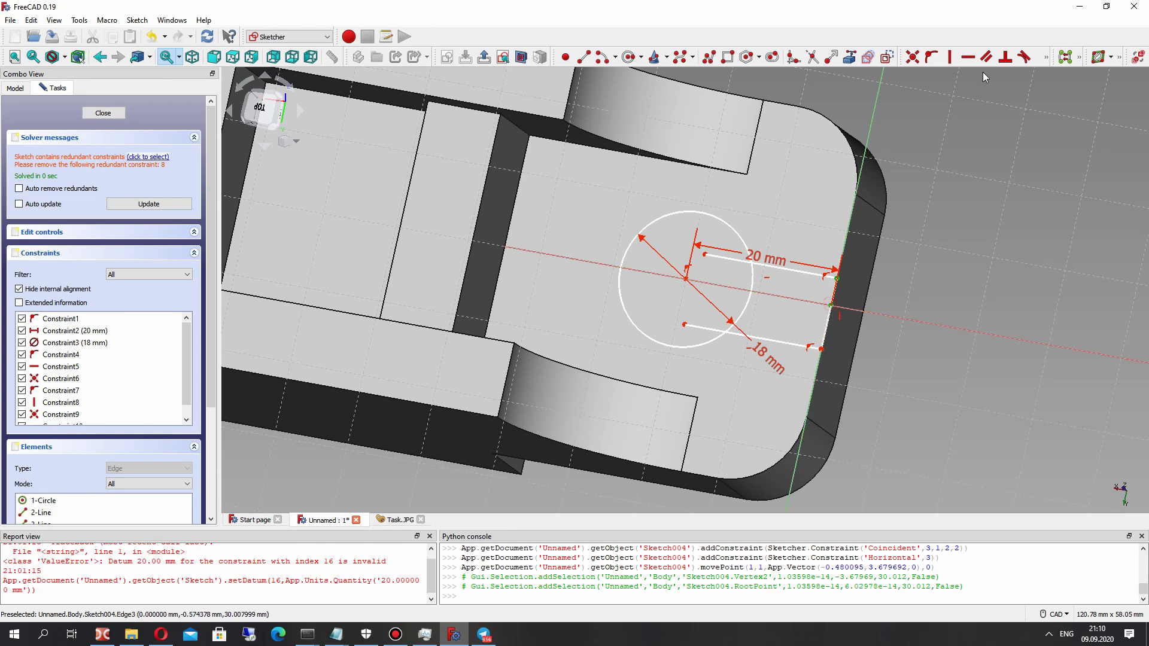
left_click(1046, 58)
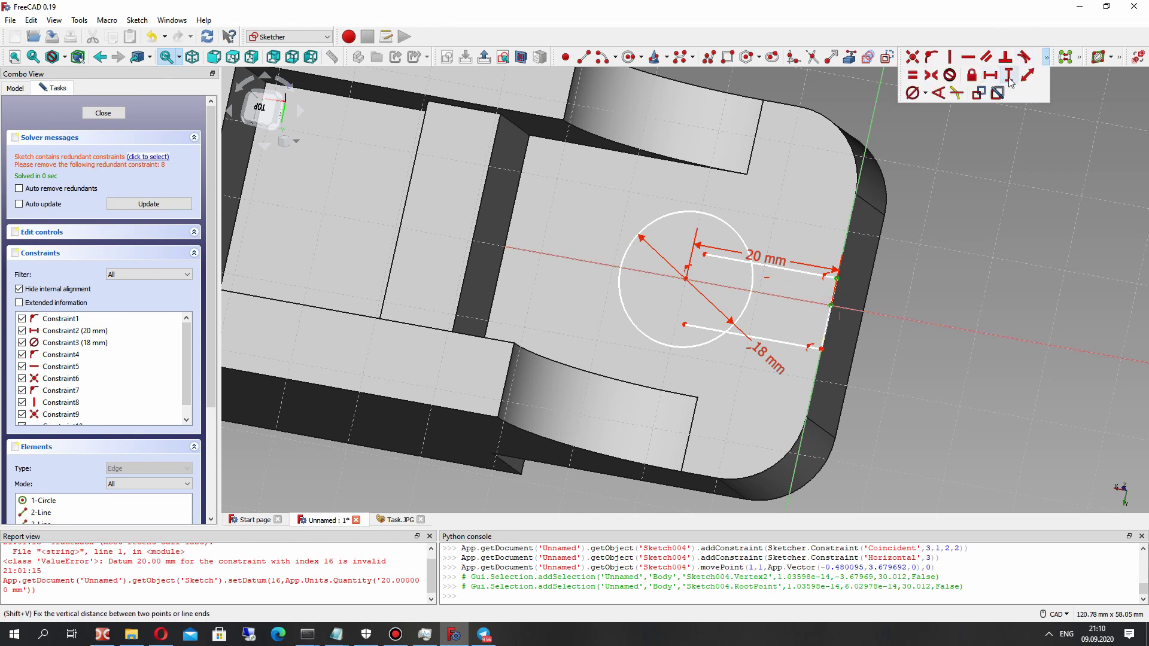
left_click(1010, 80)
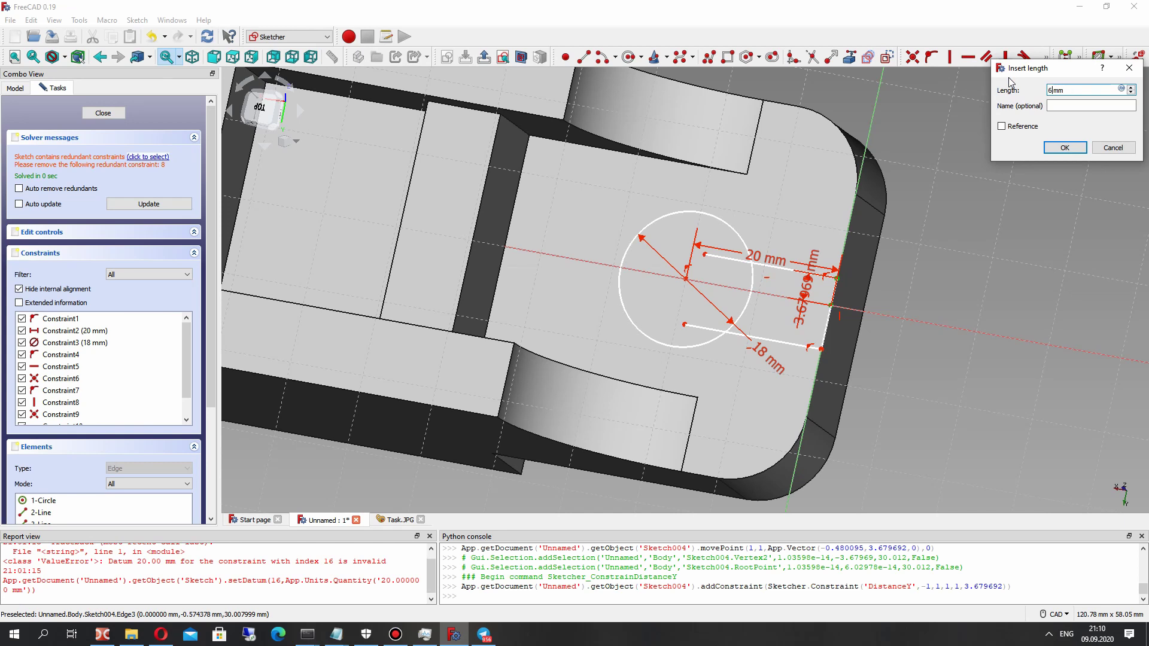
key("Return")
left_click(674, 330)
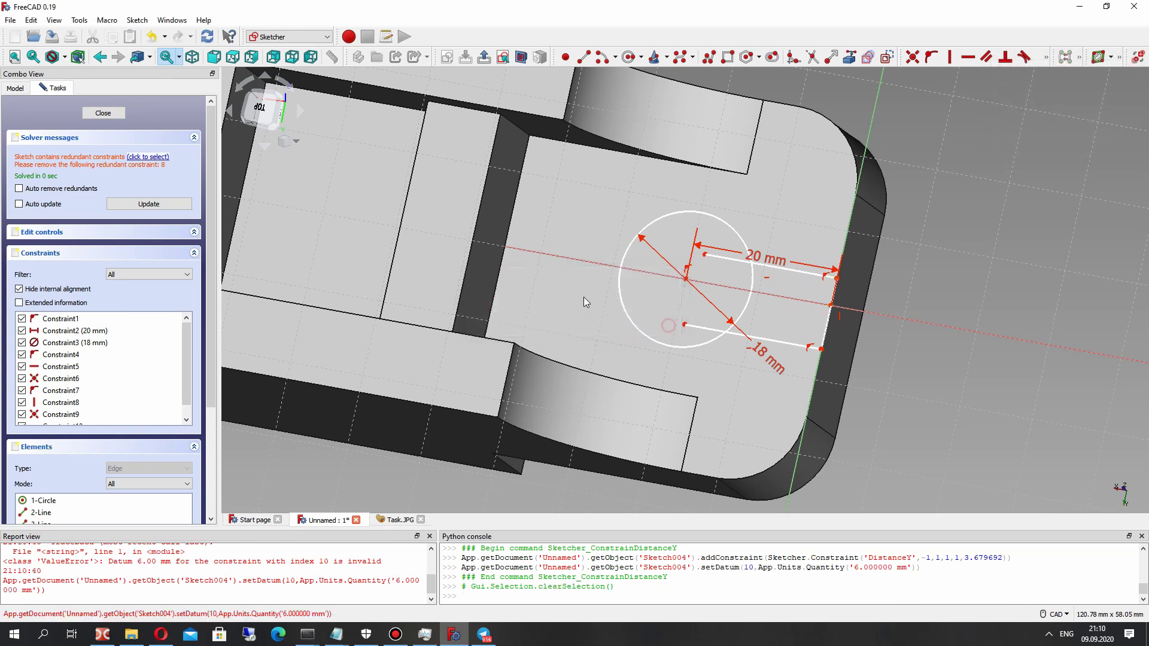
Delete the redundant Constraint8 and reselect the endpoint, vertical slot line and origin.
right_click(55, 406)
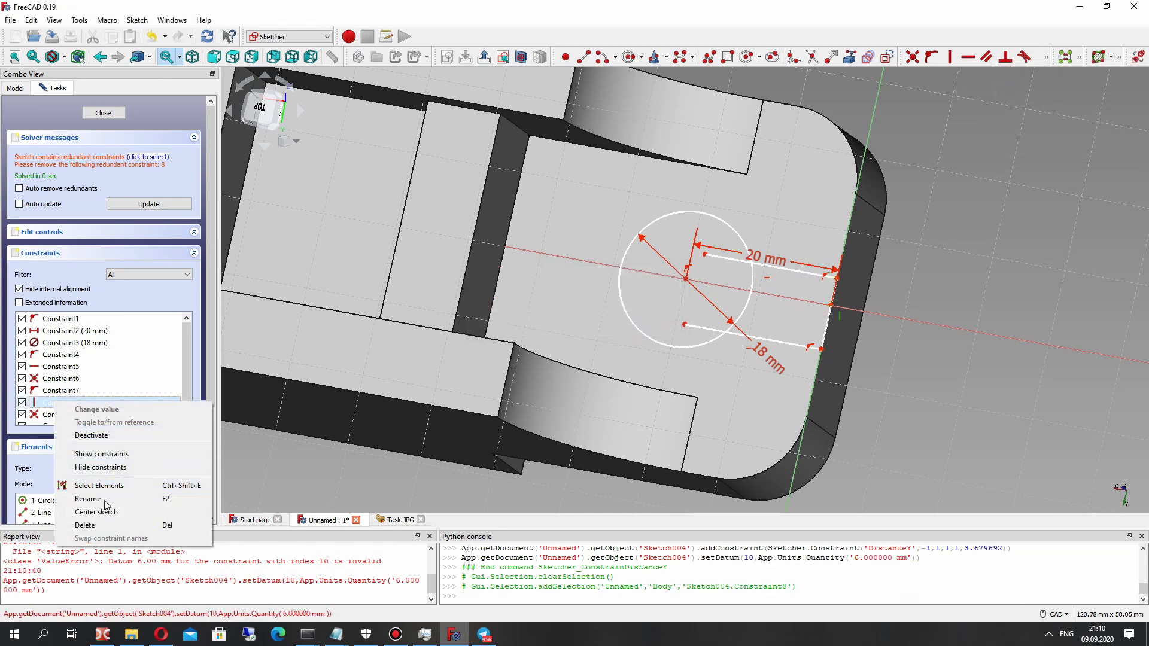
left_click(105, 524)
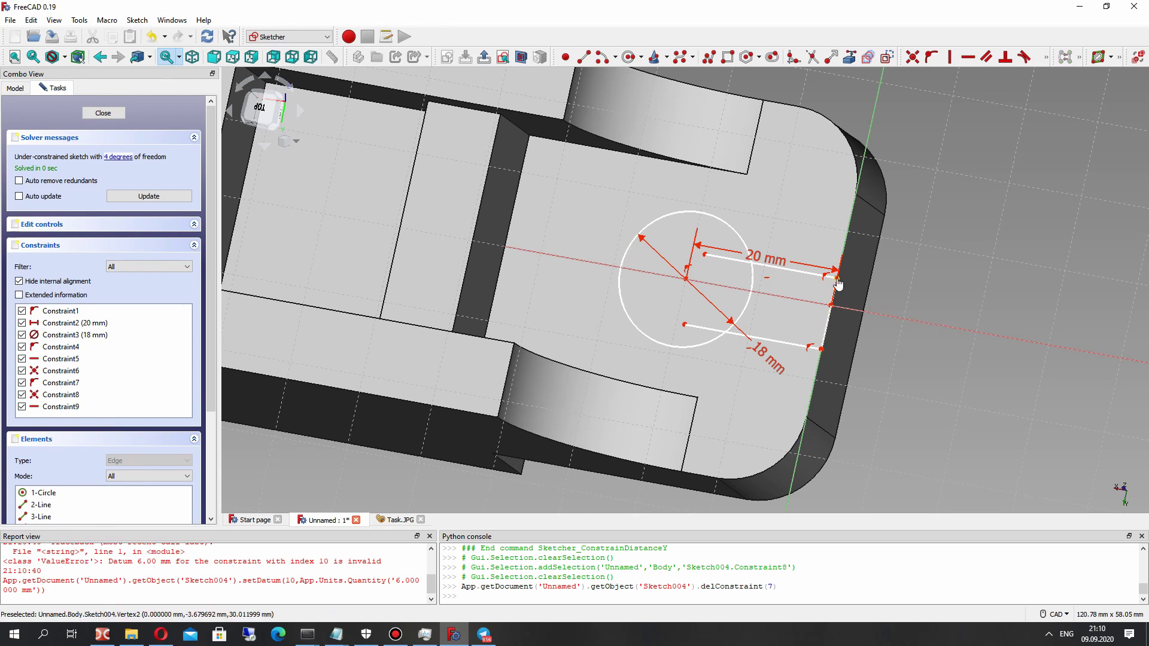
left_click(836, 278)
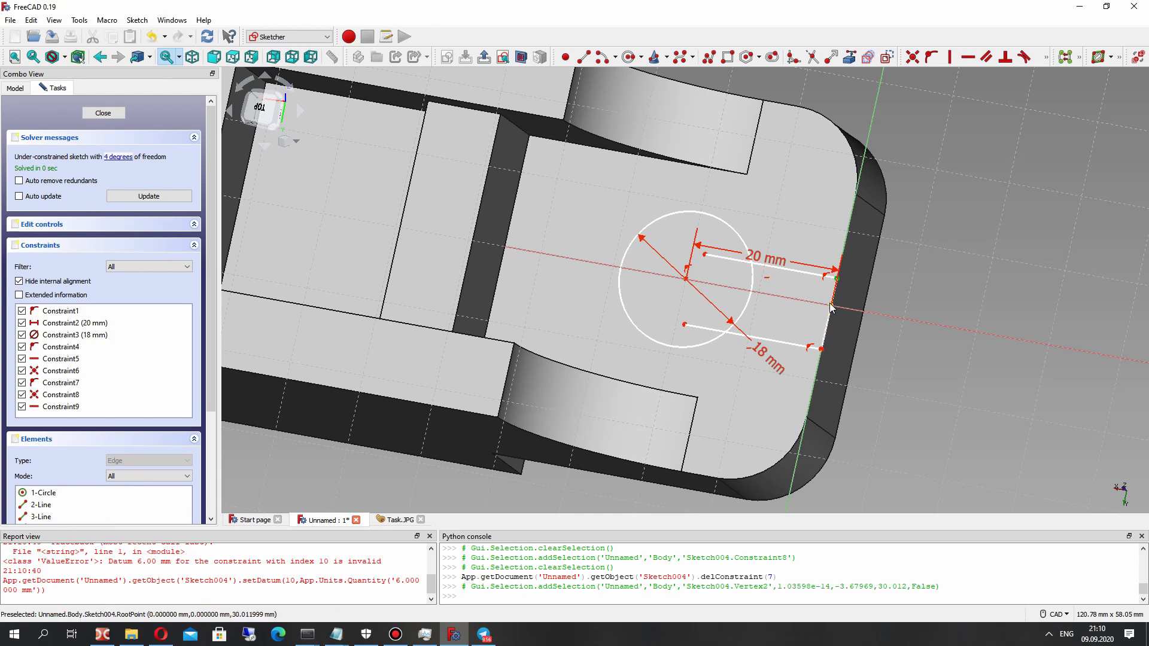
left_click(832, 309)
left_click(830, 304)
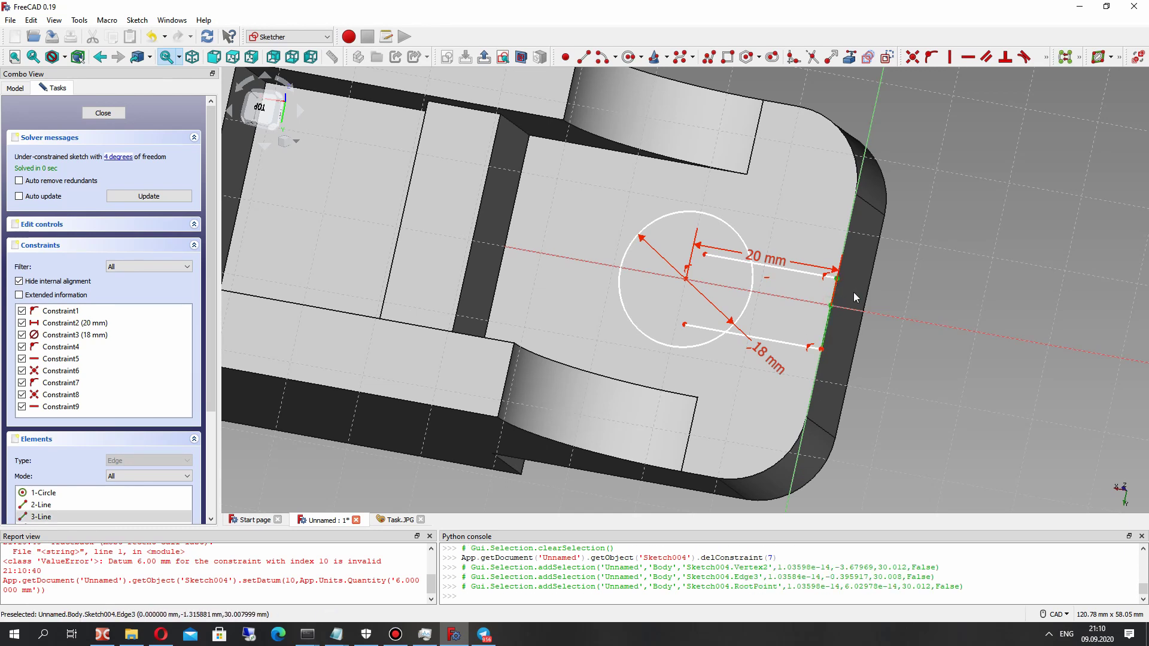
Constrain the upper line's right end 6 mm vertically from the sketch origin.
left_click(875, 292)
scroll(829, 269, "up", 6)
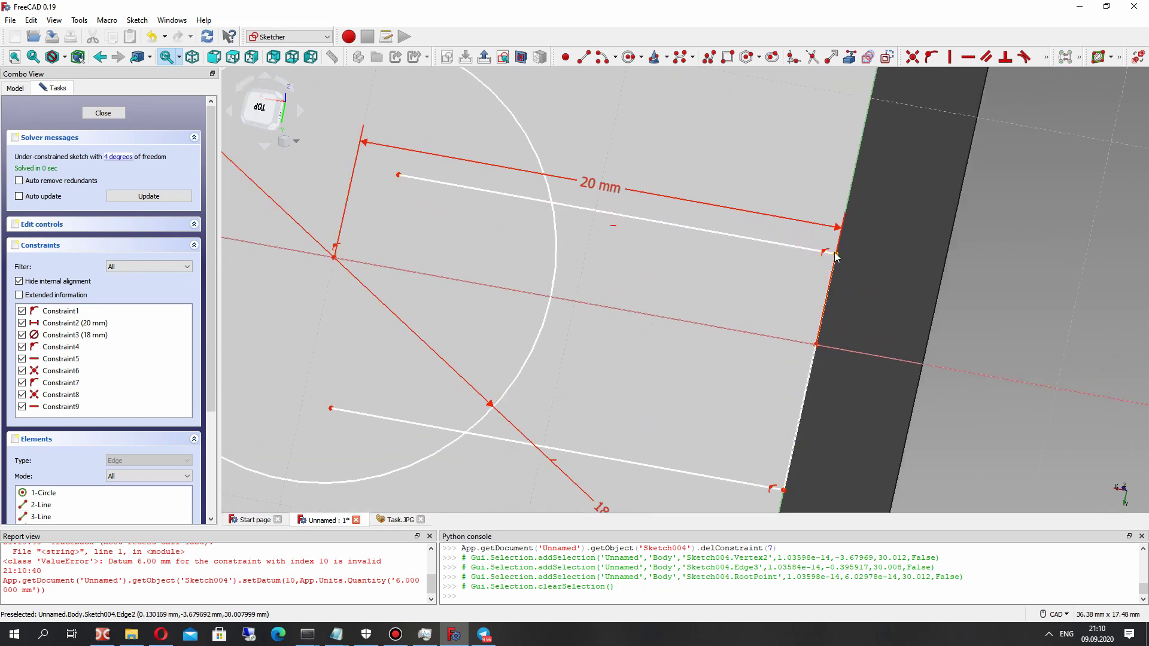
left_click(836, 256)
left_click(815, 345)
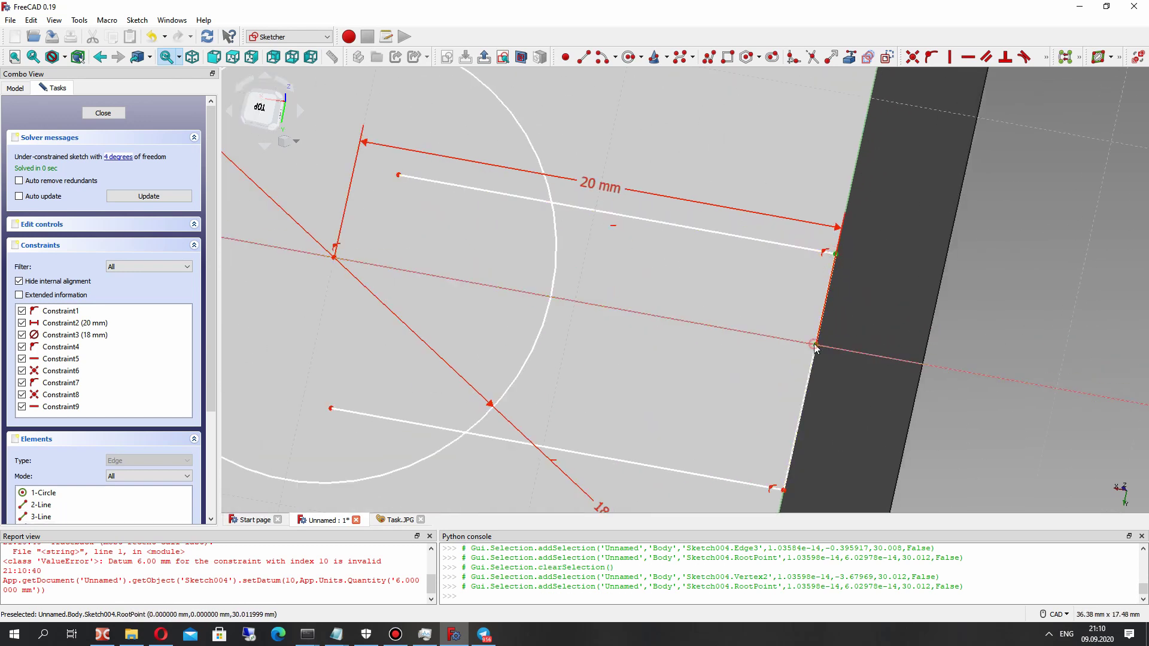
left_click(1046, 60)
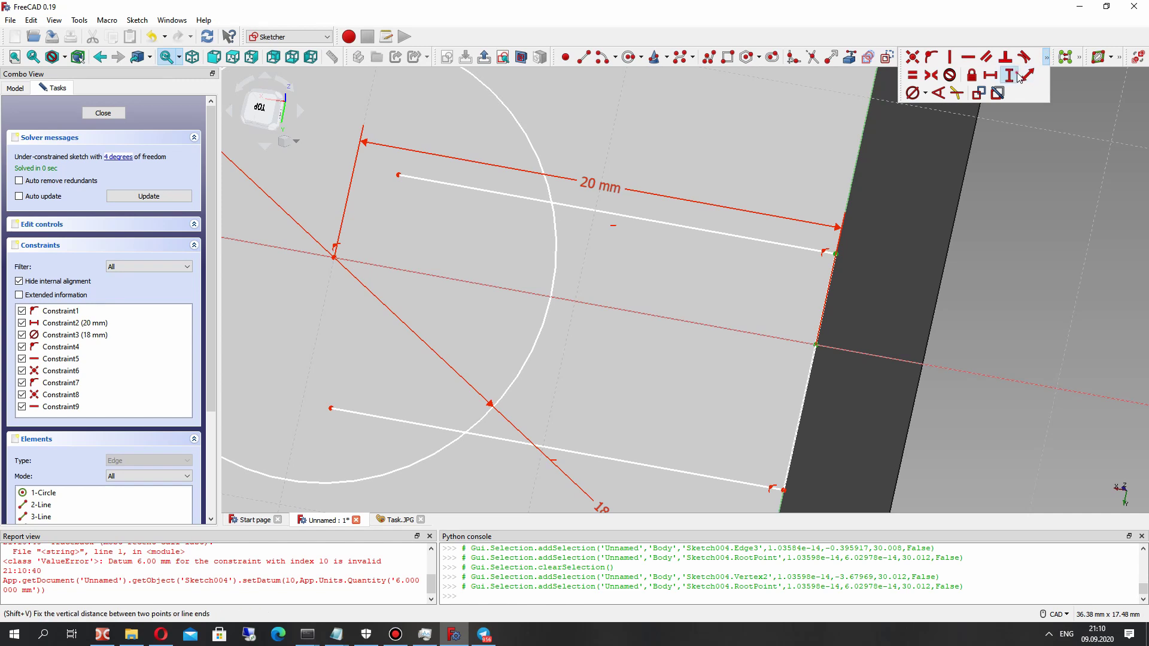
left_click(1019, 77)
type("6mm")
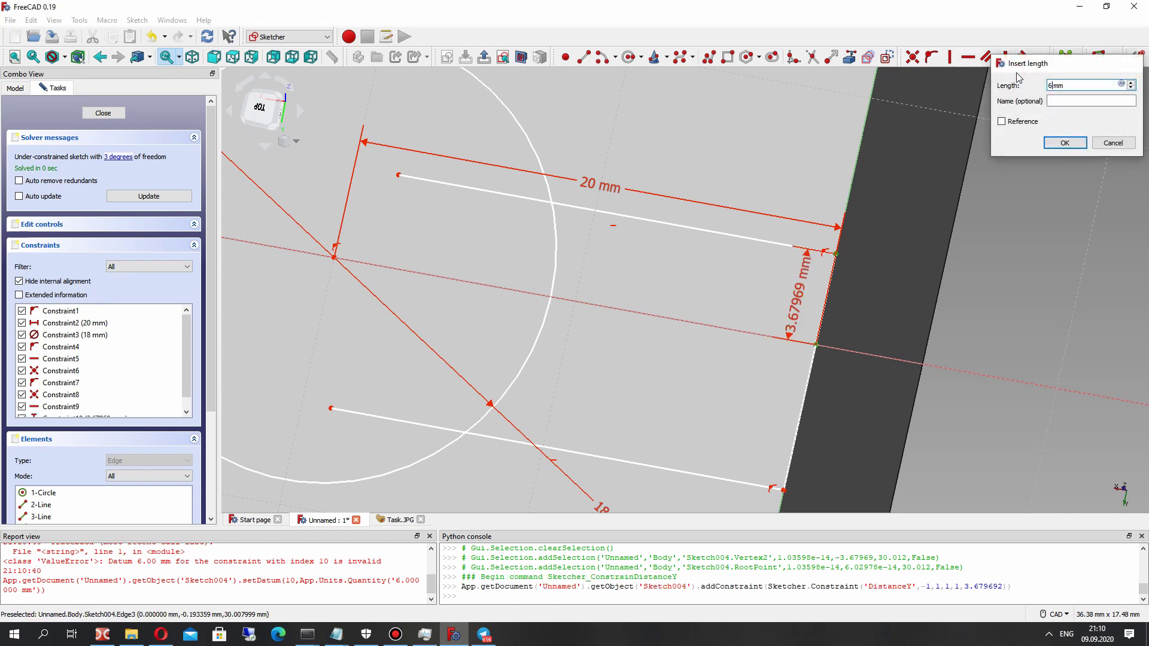
key("Return")
Set a 12 mm vertical distance between the upper and lower line ends.
scroll(652, 260, "down", 2)
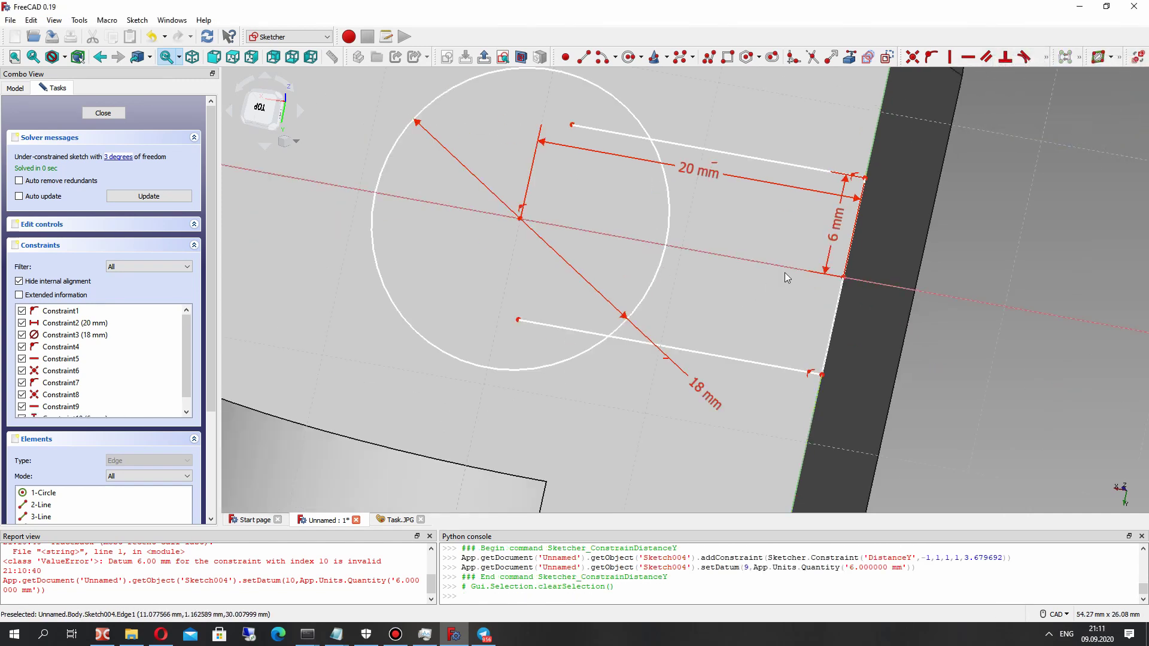
left_click(865, 178)
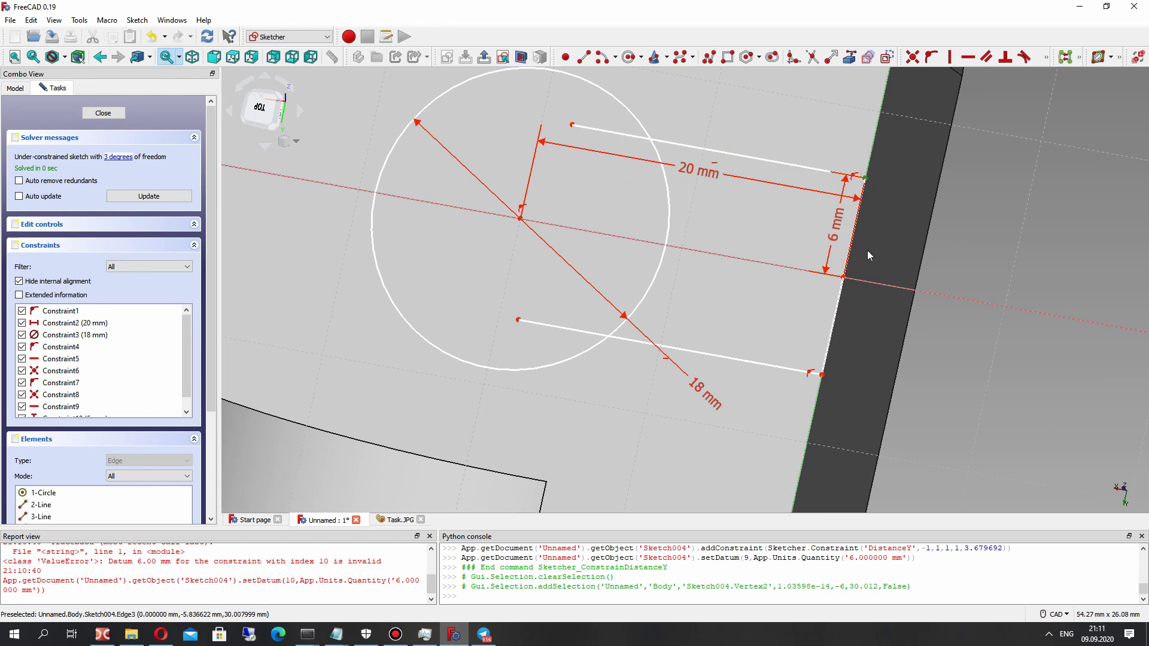
left_click(821, 376)
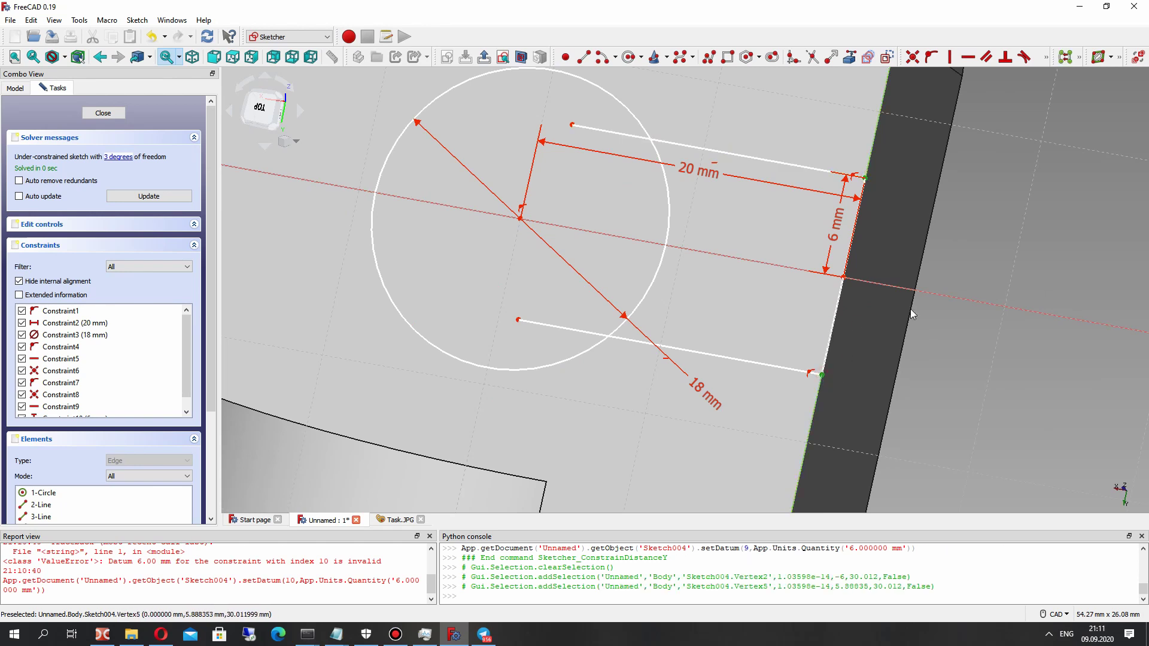
left_click(1046, 57)
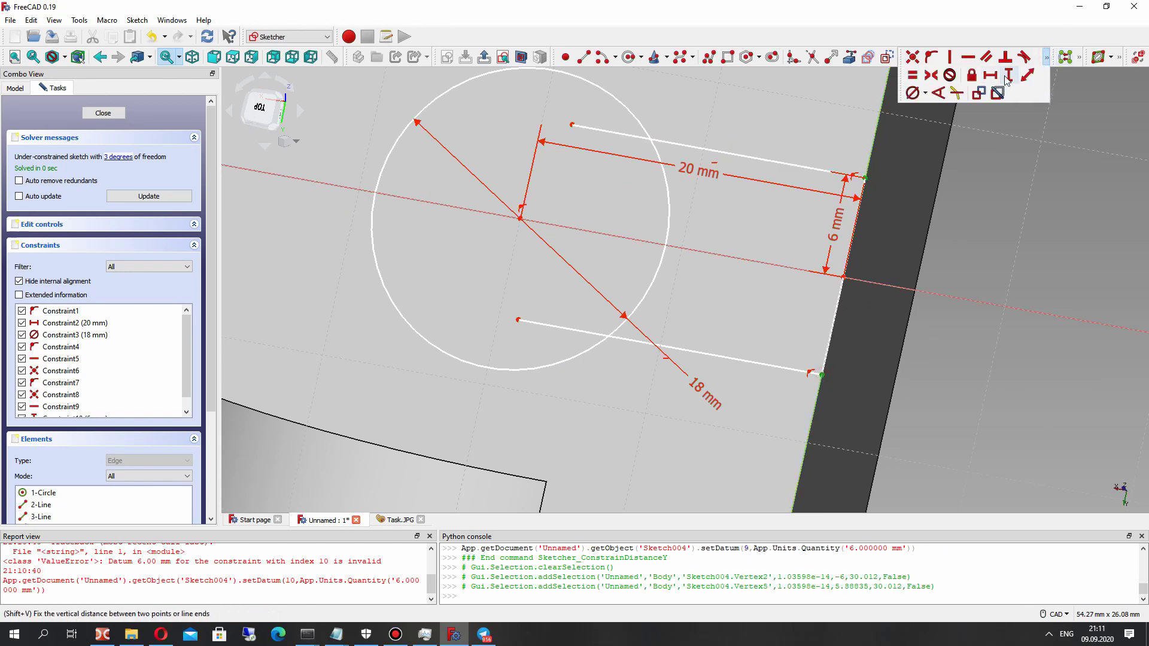
left_click(1008, 76)
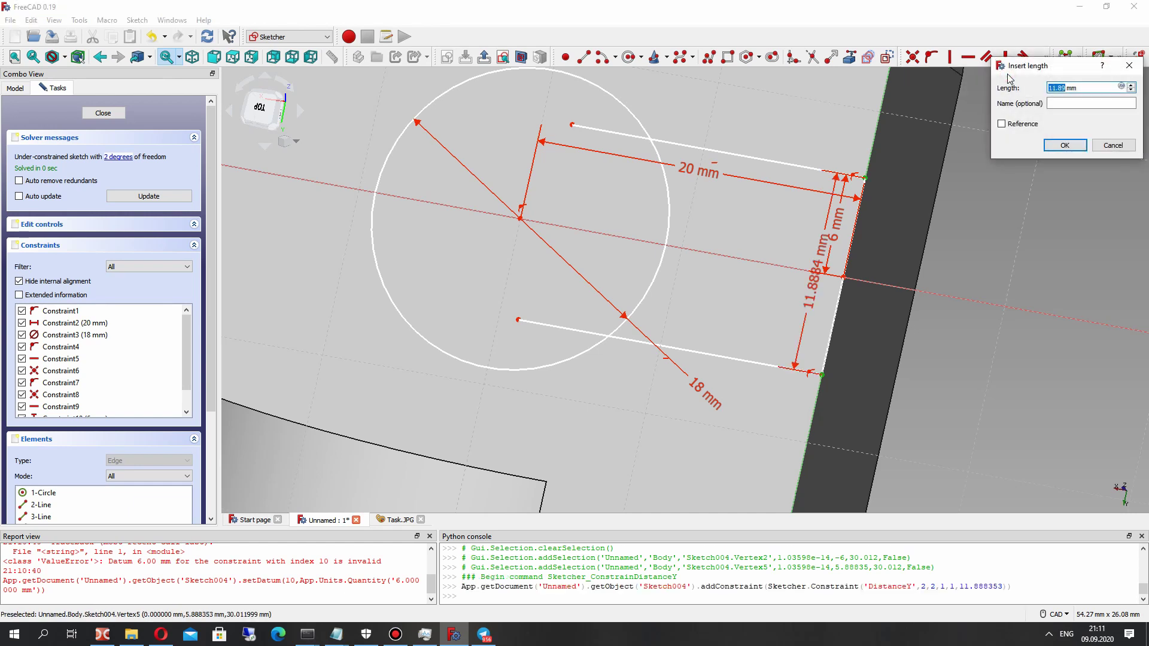
type("12")
key("Return")
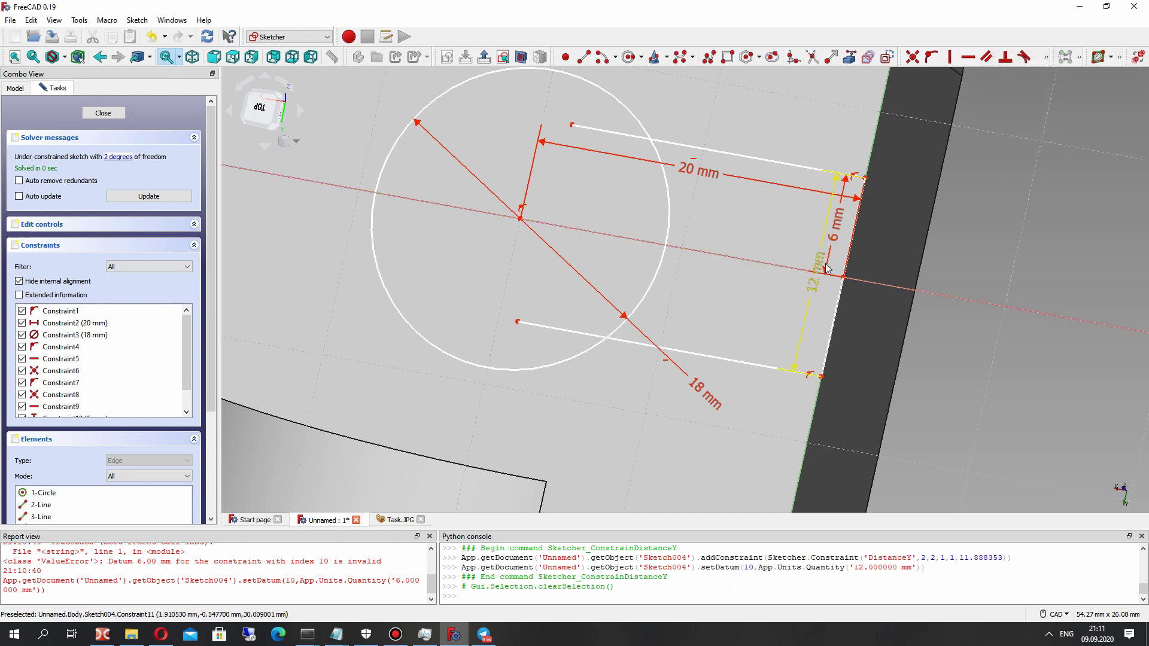
left_click_drag(823, 262, 915, 289)
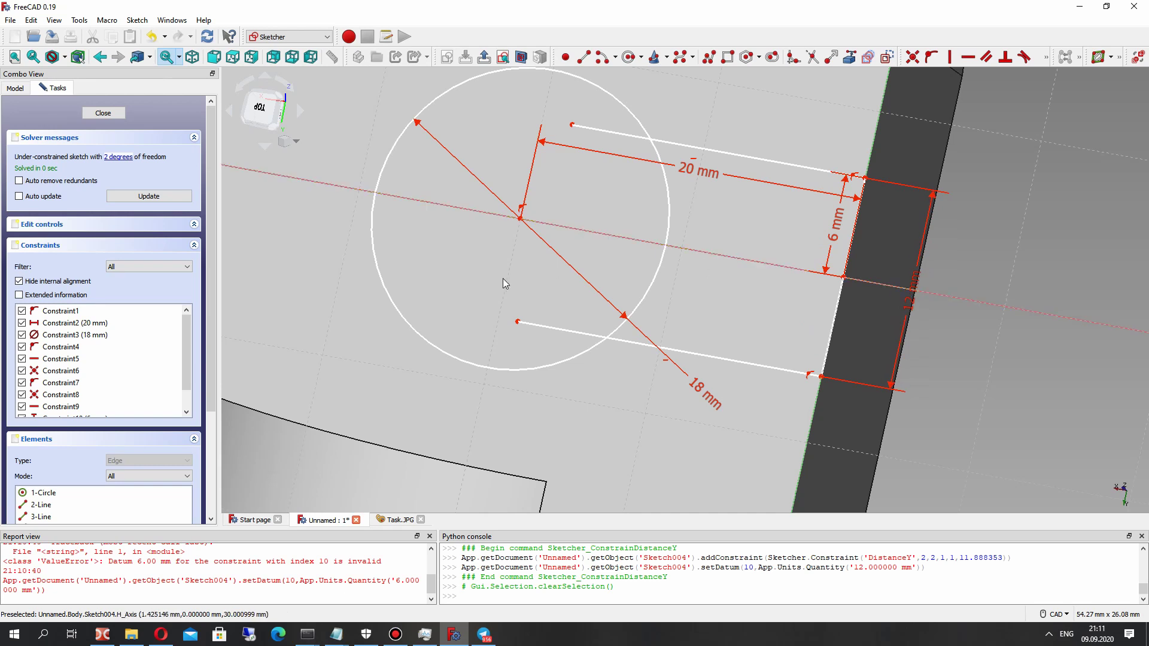
Trim the line parts inside the circle and the circle arc between the lines.
left_click(812, 57)
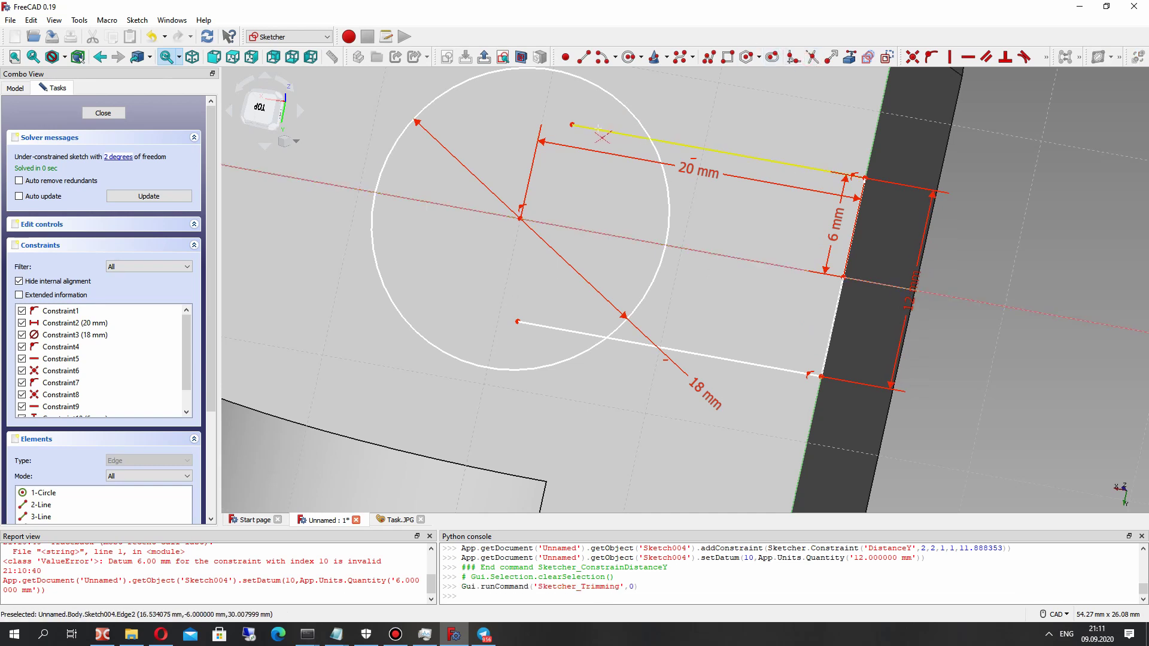
left_click(598, 130)
left_click(600, 337)
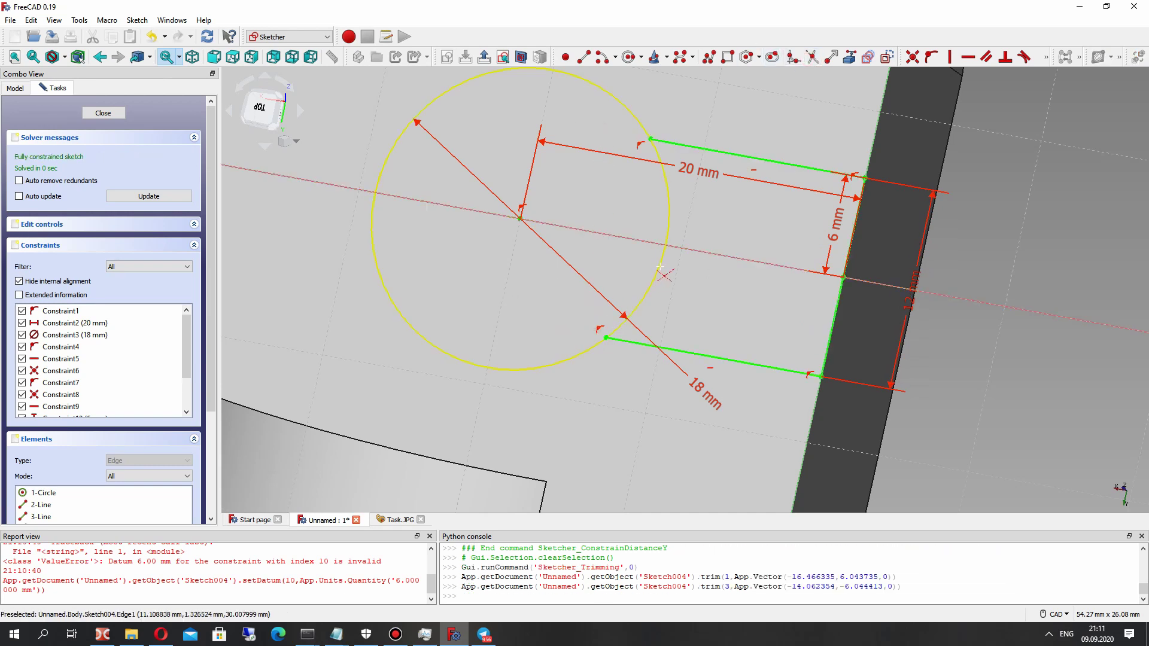
left_click(662, 267)
mouse_move(582, 316)
middle_mouse_down()
mouse_move(598, 218)
mouse_move(671, 438)
mouse_move(742, 303)
mouse_move(747, 453)
mouse_move(742, 419)
mouse_move(535, 126)
middle_mouse_up()
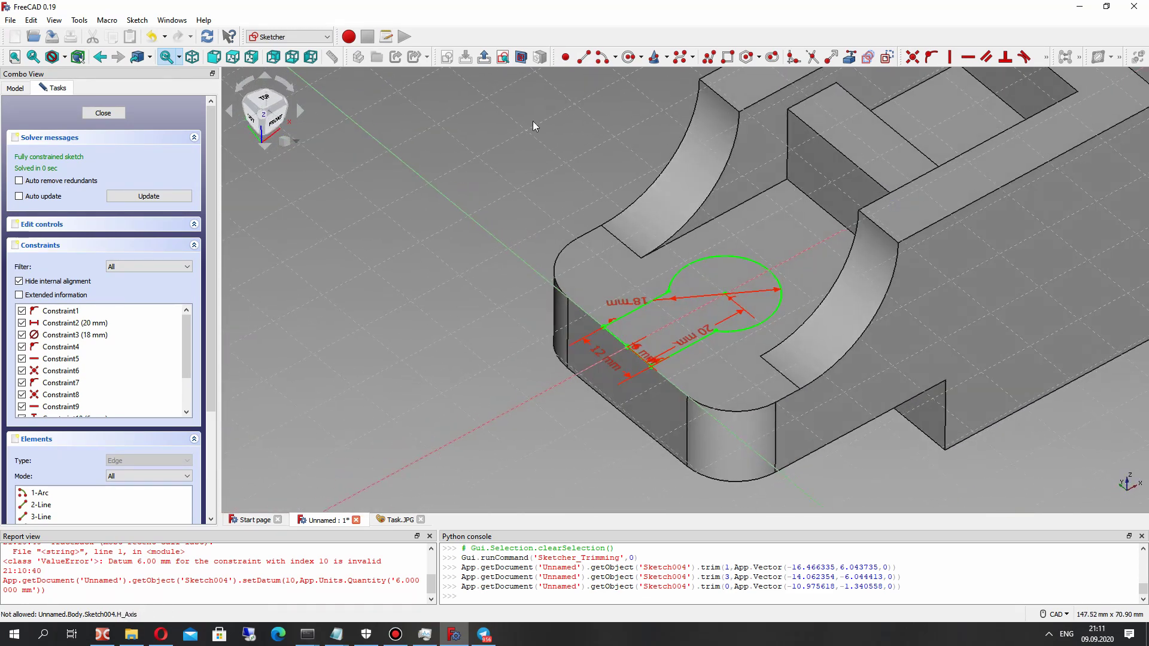
Close the keyhole sketch and pocket it 20 mm deep.
left_click(103, 113)
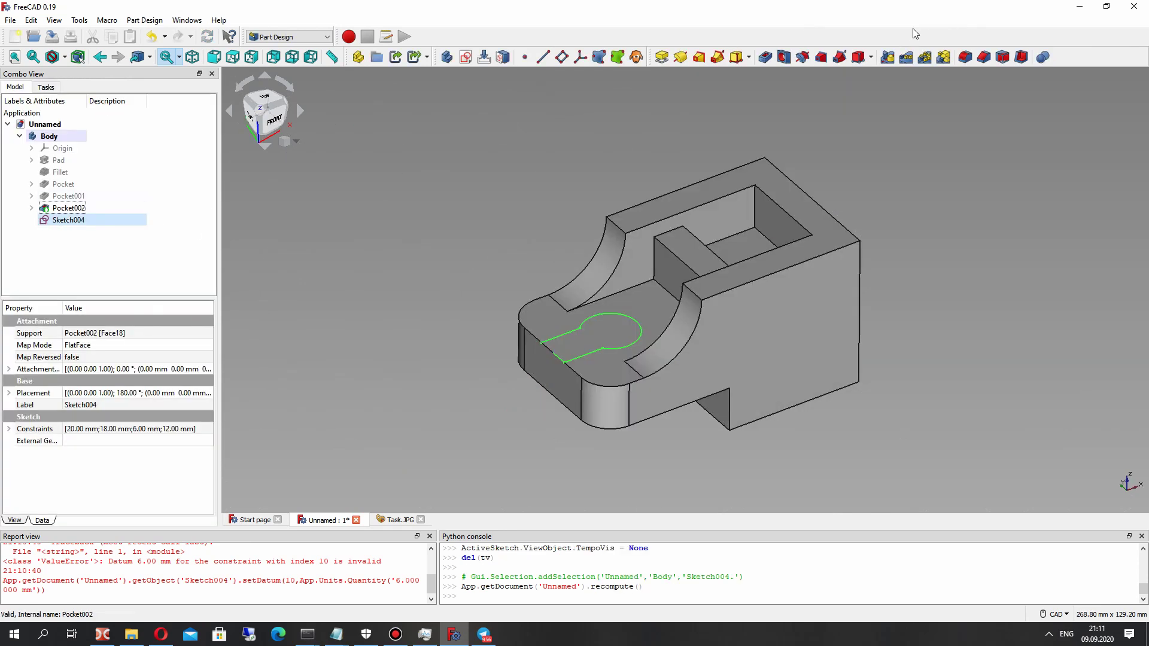
left_click(762, 60)
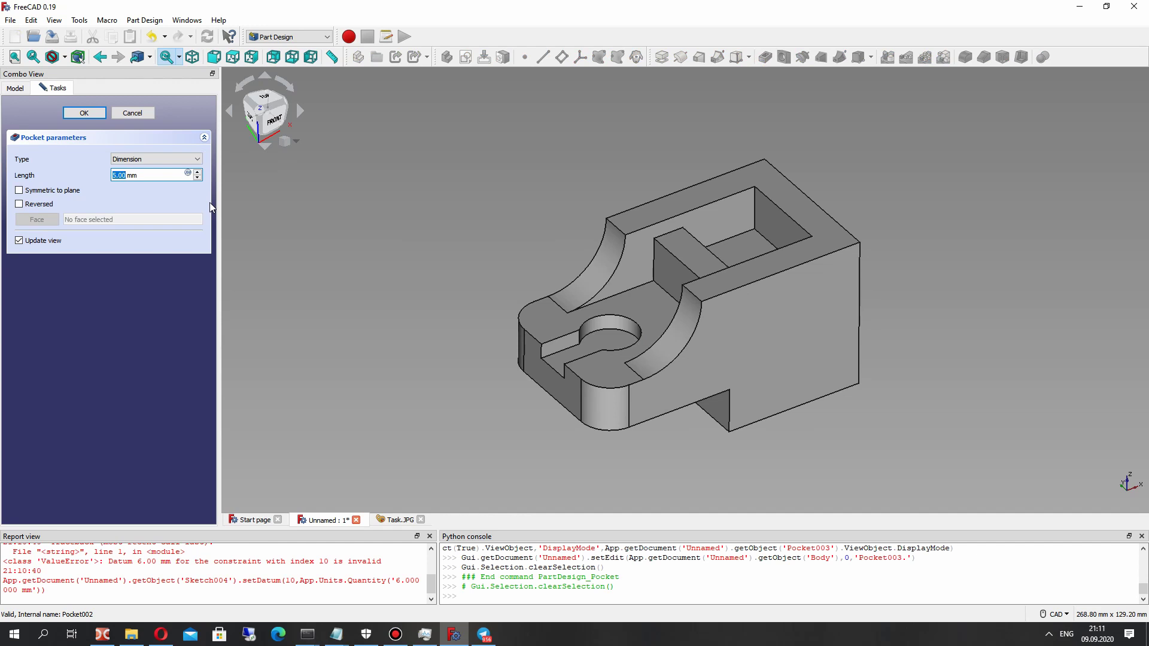
type("20")
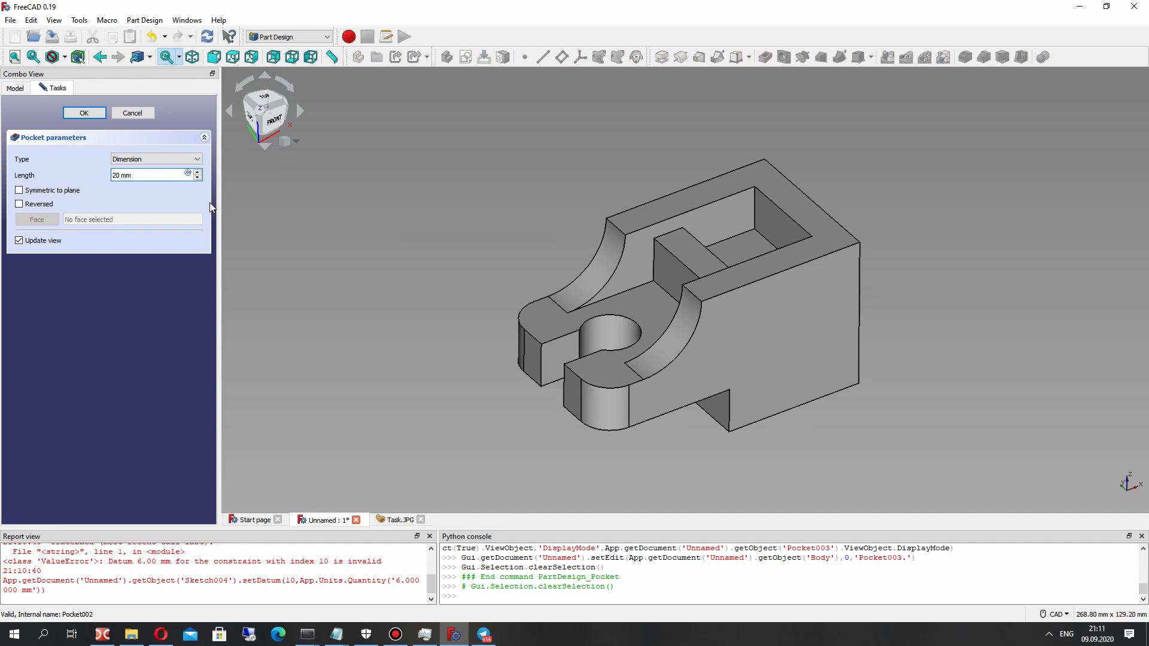
mouse_move(736, 363)
middle_mouse_down()
mouse_move(739, 191)
mouse_move(692, 192)
mouse_move(743, 341)
middle_mouse_up()
left_click(84, 113)
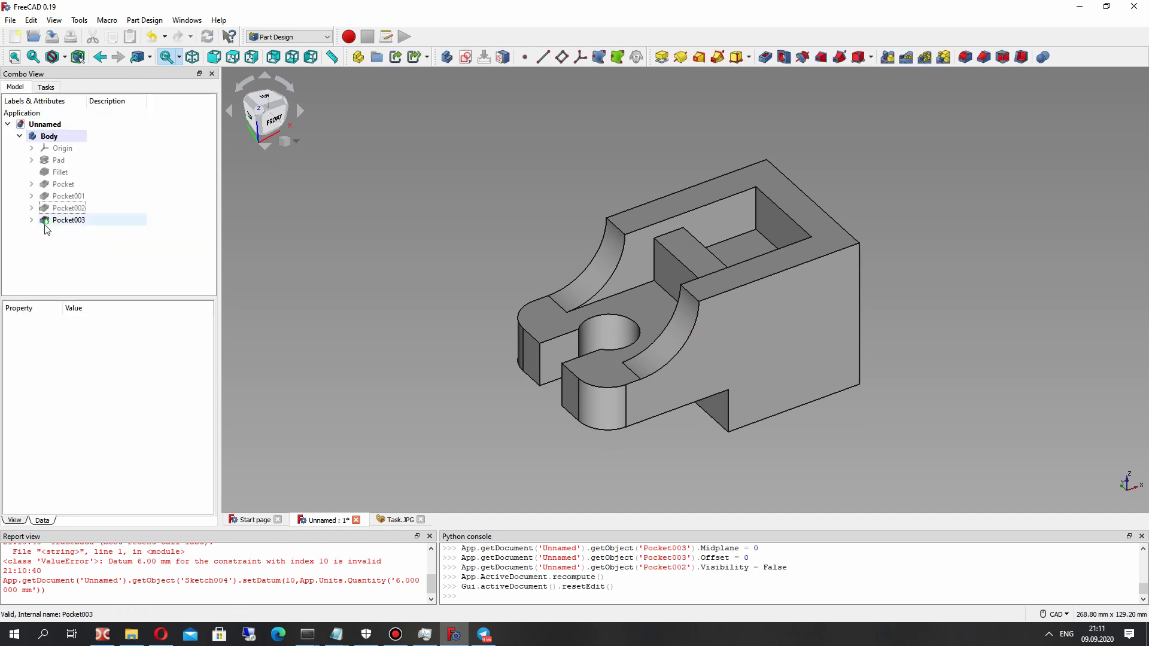
Set Refine to true on Pocket003 and show the Task.JPG reference drawing.
left_click(60, 220)
left_click(85, 357)
left_click(90, 377)
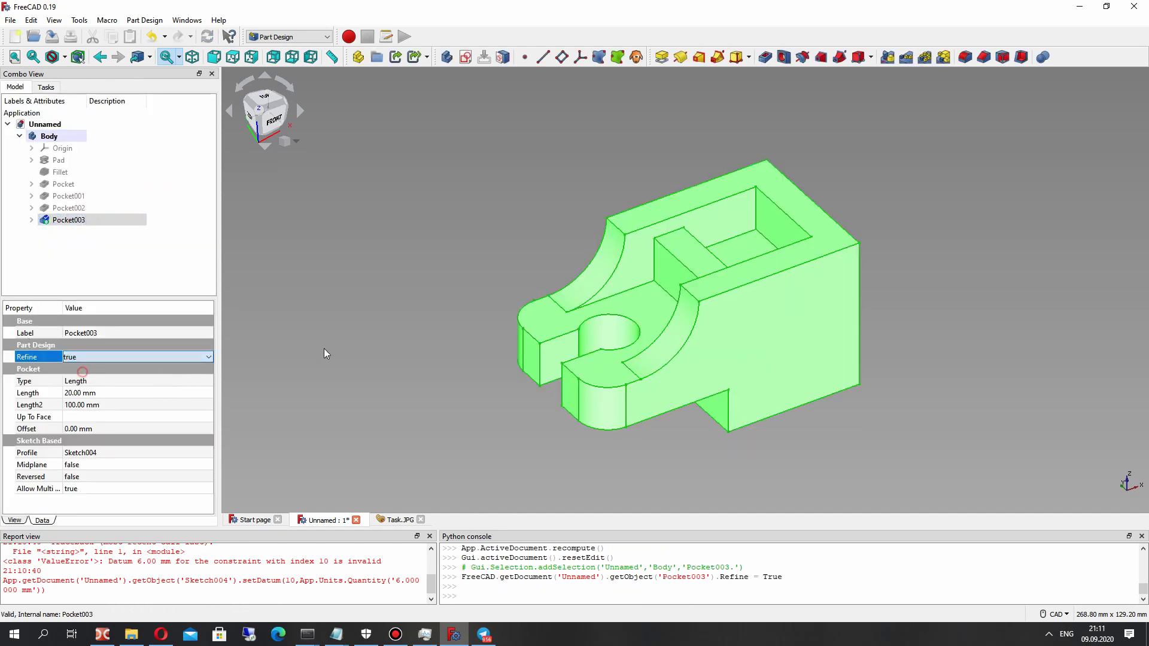
left_click(325, 349)
middle_click_drag(324, 349, 720, 324)
left_click(398, 521)
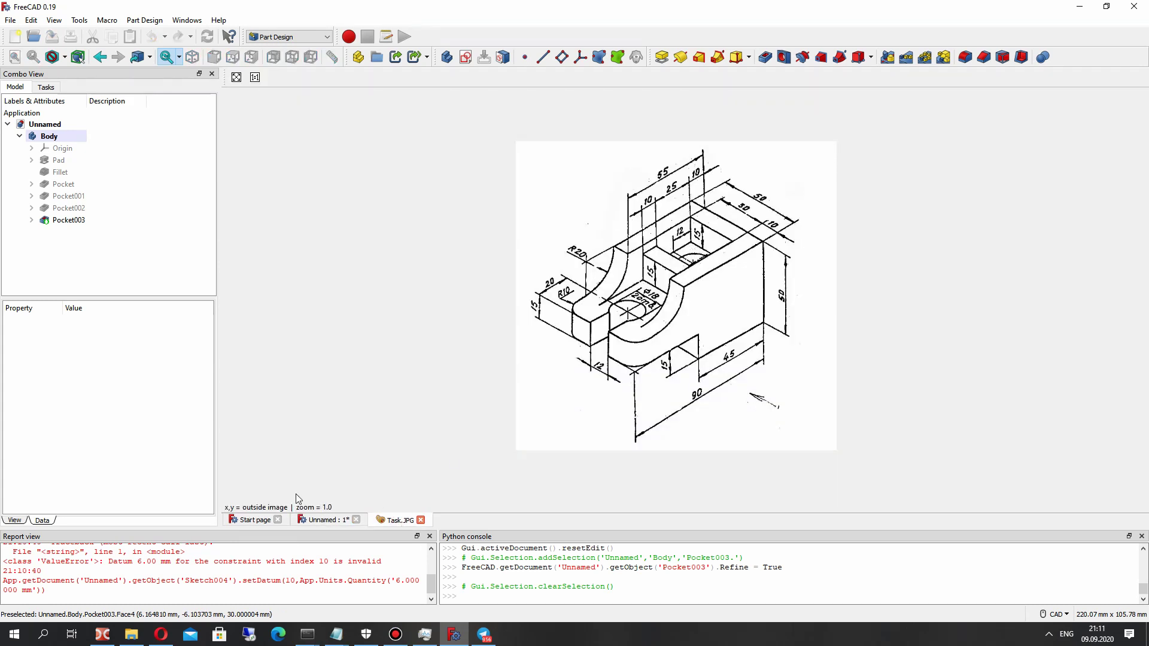
Start a sketch on the recess floor face and link the recess's left edge as external geometry.
left_click(323, 521)
middle_click_drag(734, 220, 695, 273)
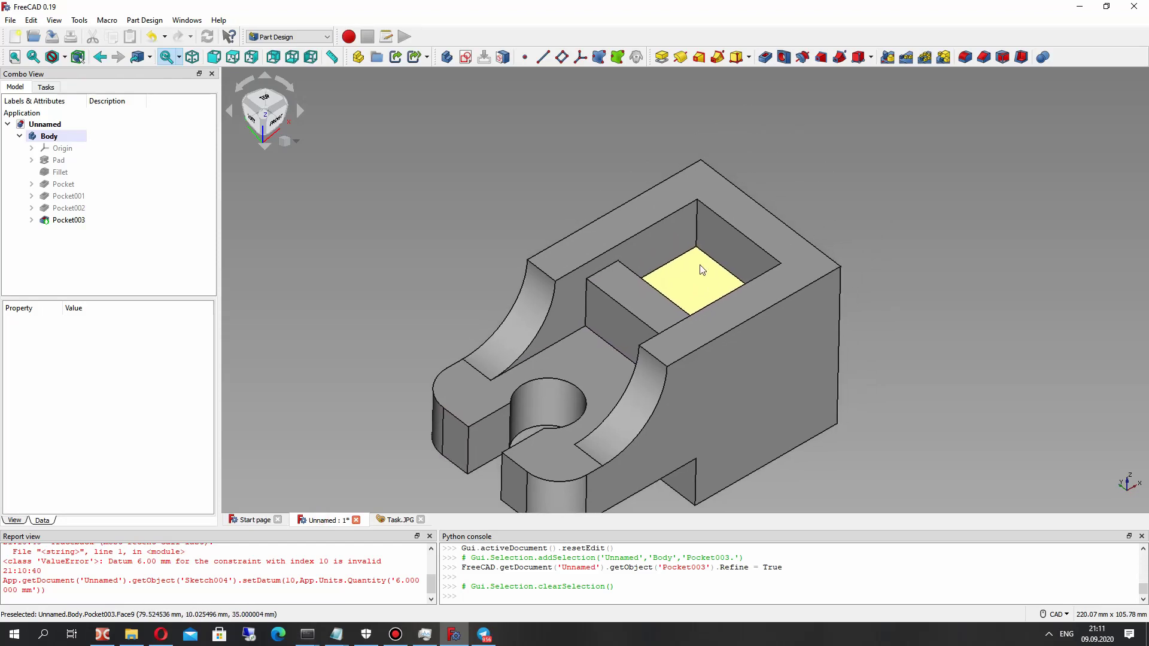
right_click(694, 272)
left_click(695, 272)
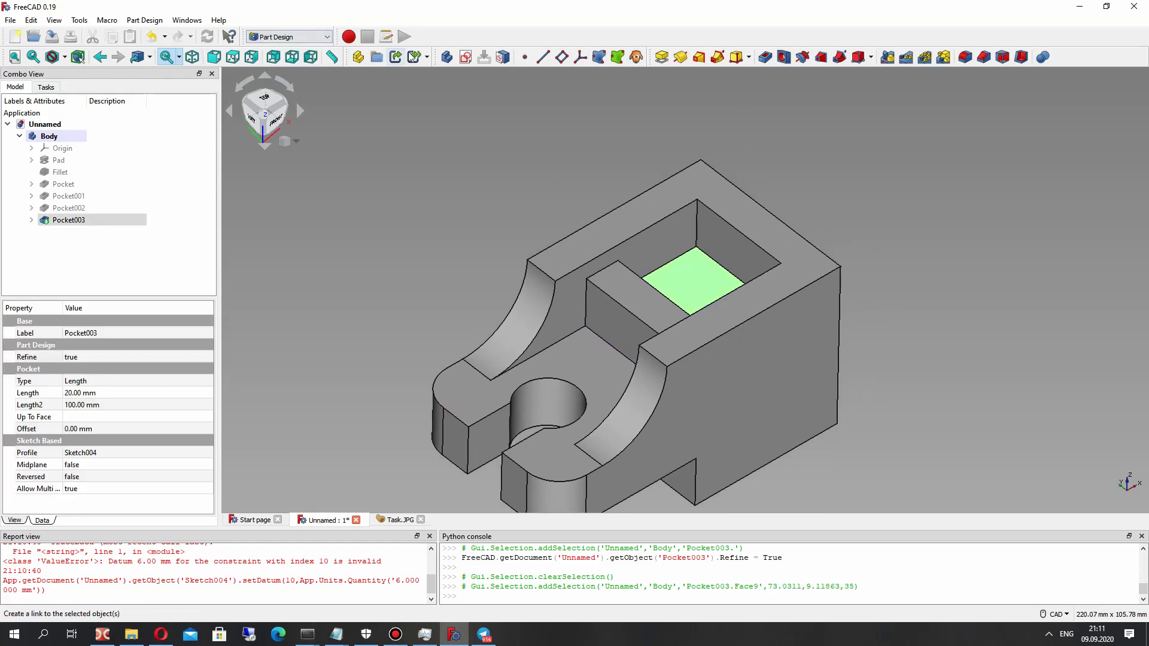
left_click(472, 60)
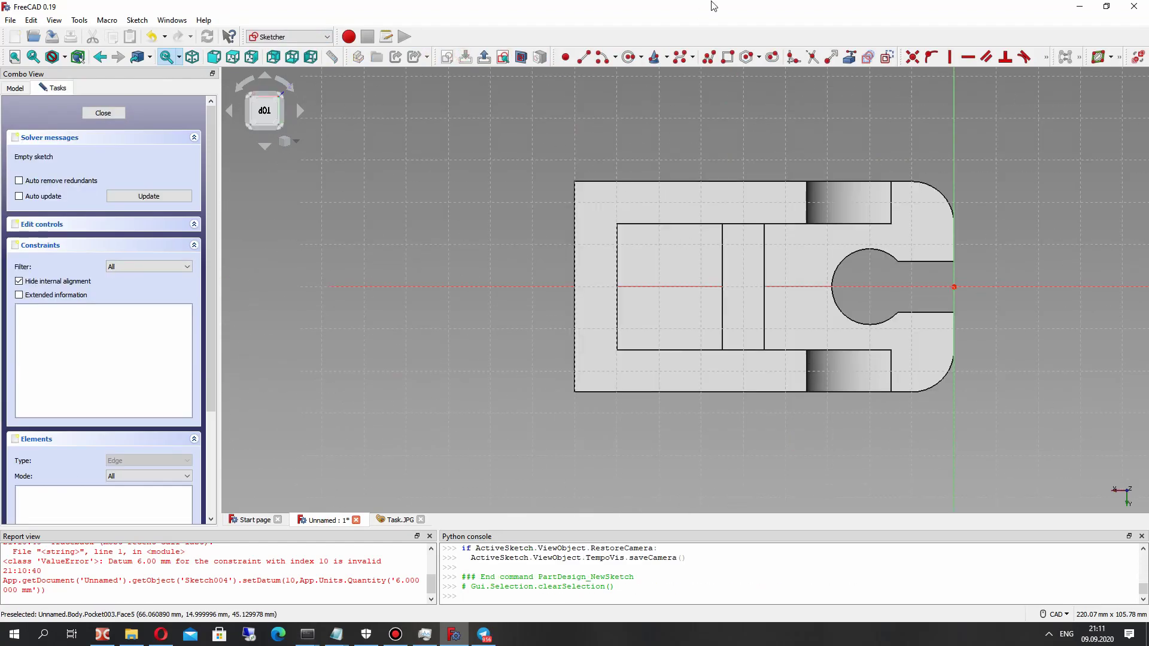
left_click(849, 56)
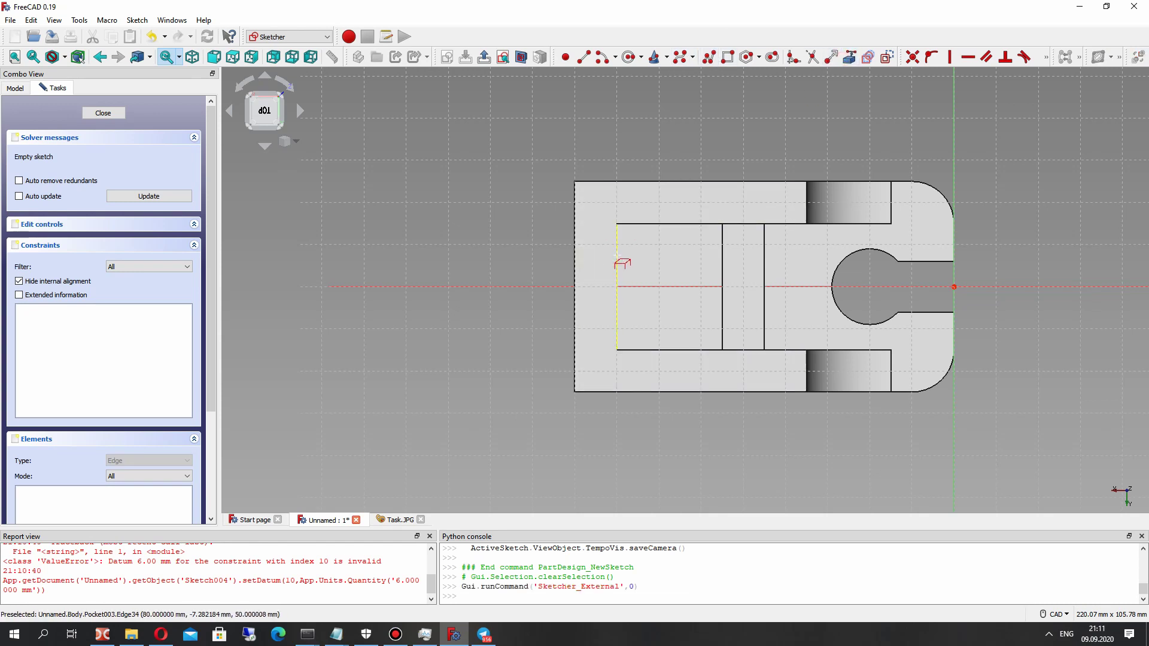
left_click(618, 261)
mouse_move(598, 285)
middle_mouse_down()
mouse_move(570, 243)
mouse_move(589, 273)
middle_mouse_up()
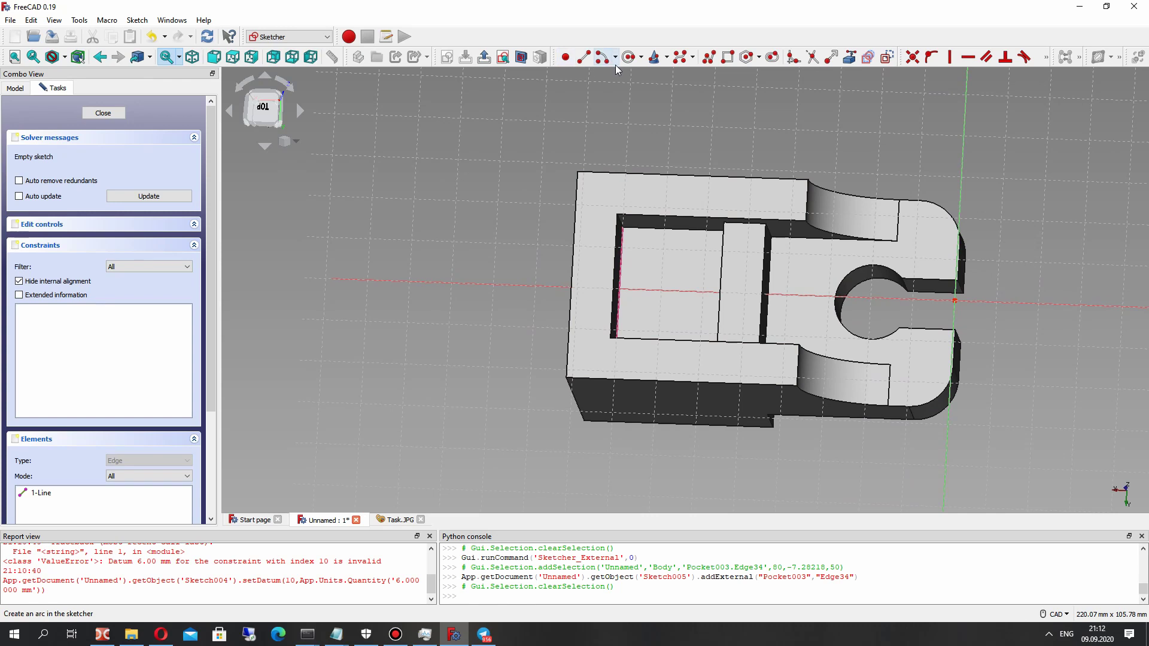
Draw a circle centred on the horizontal axis and give it an 18 mm diameter.
left_click(628, 57)
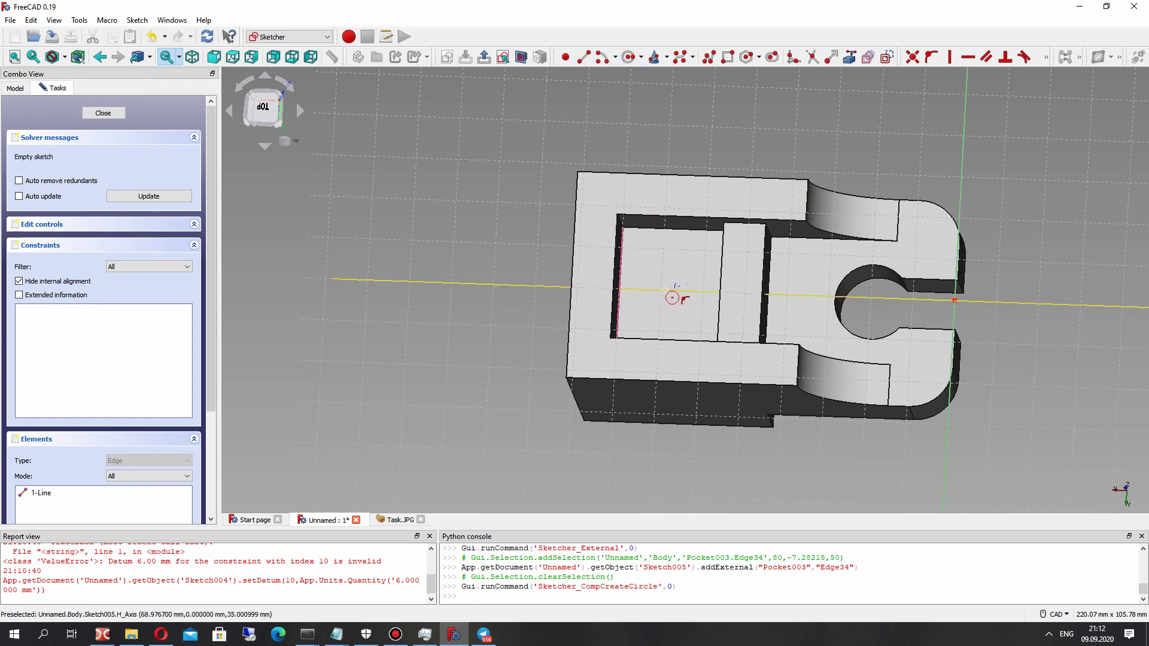
left_click(669, 290)
left_click(688, 270)
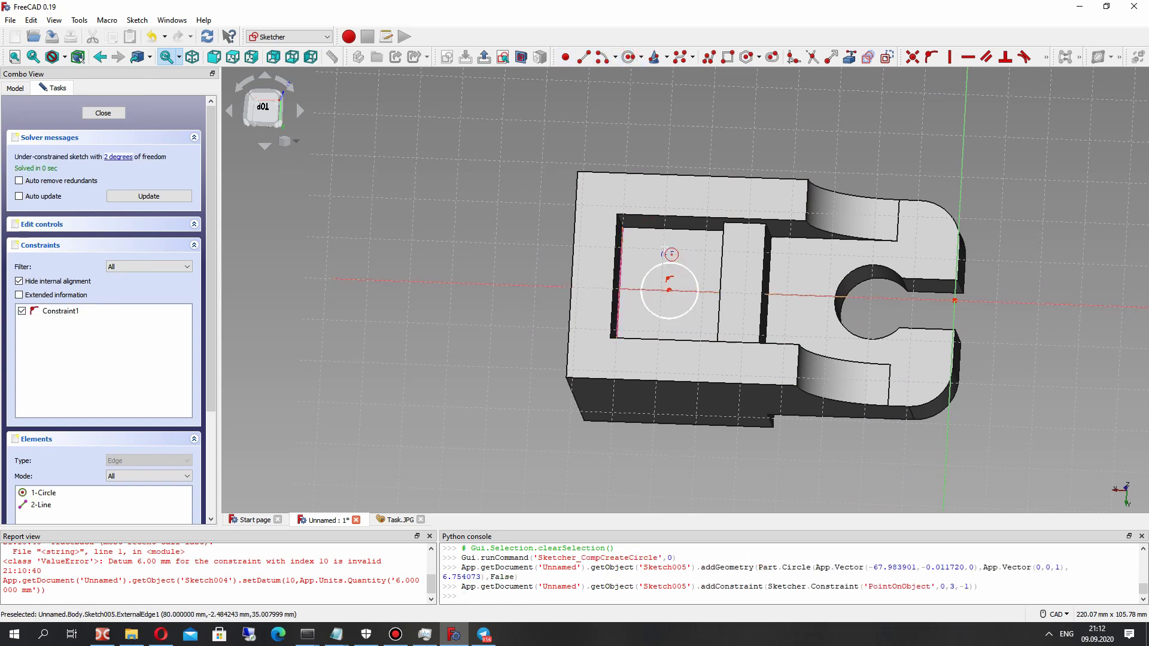
left_click(689, 272)
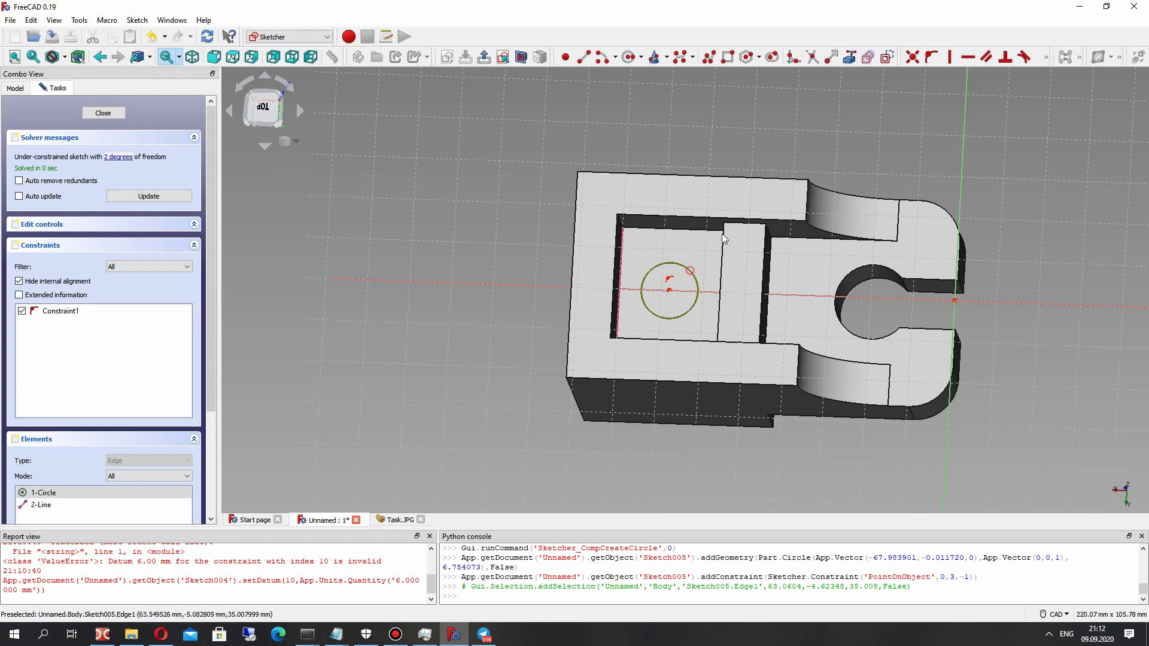
left_click(1048, 57)
left_click(917, 95)
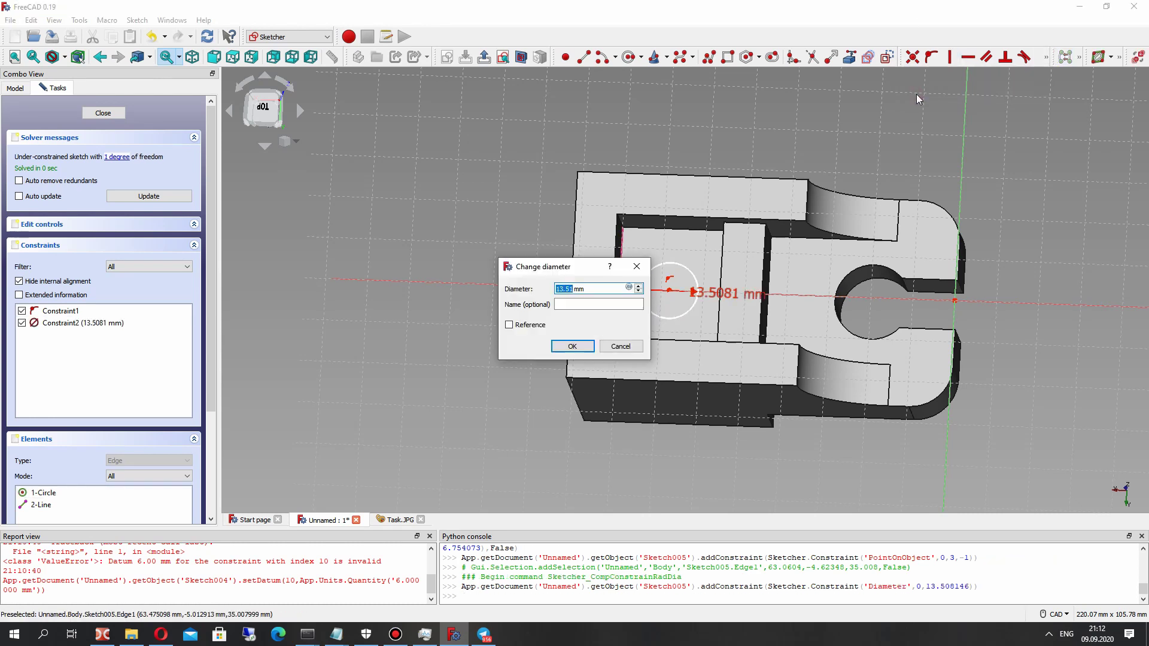
key("Return")
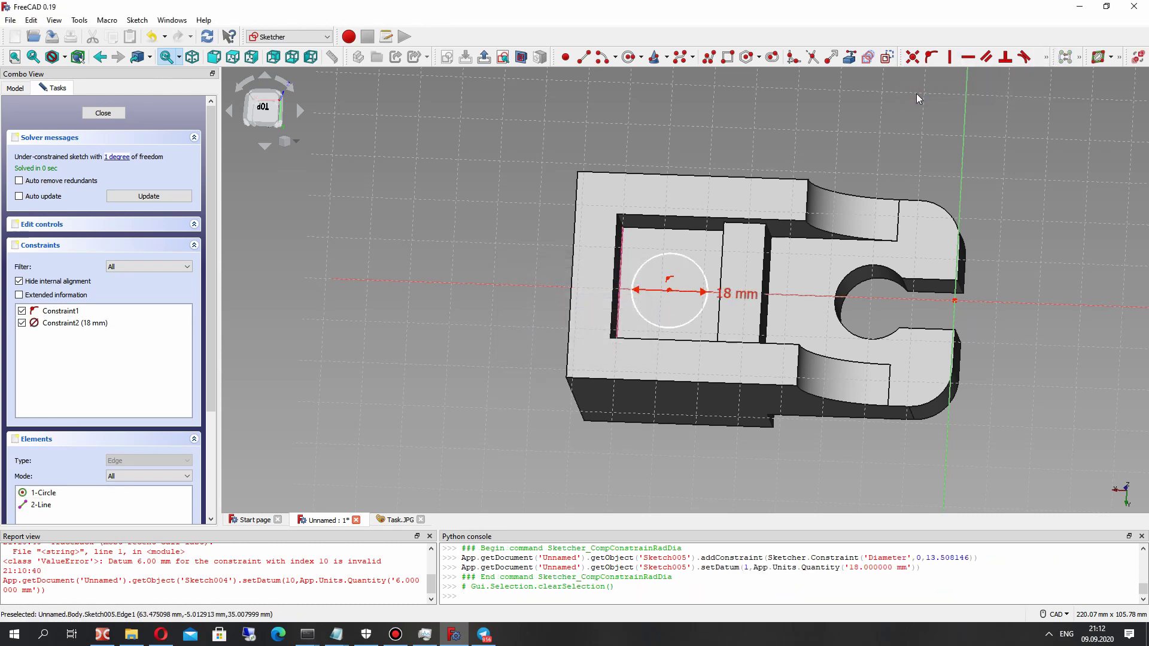
Select the horizontal axis, circle centre and recess wall corner point for further constraints.
left_click(665, 291)
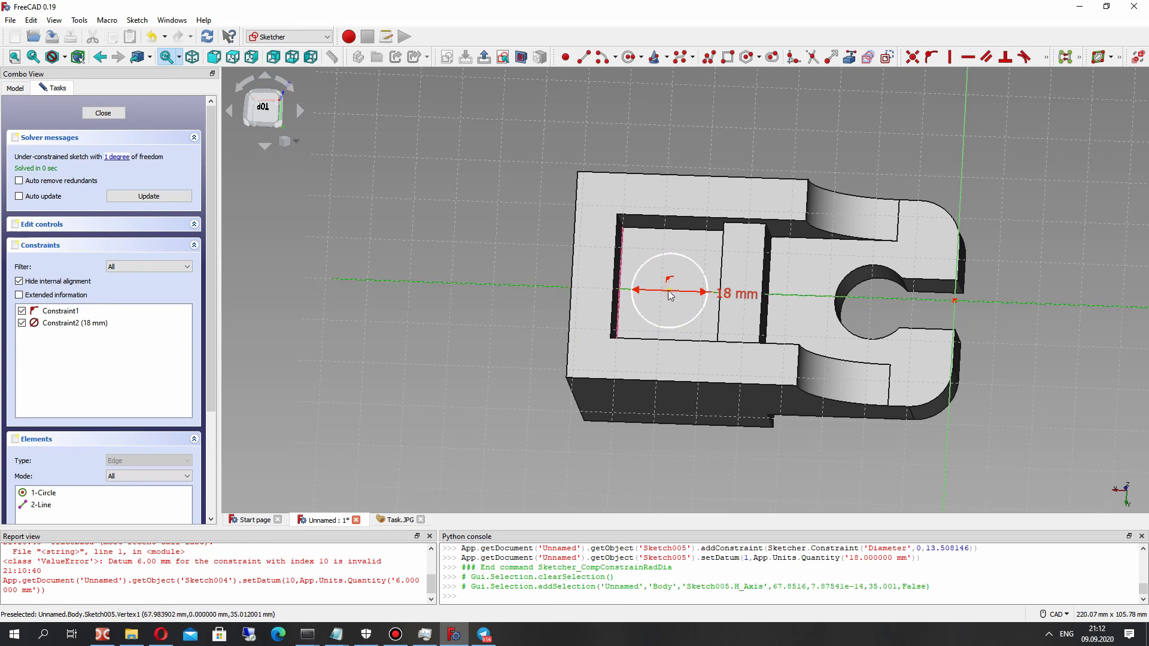
left_click(669, 292)
right_click_drag(653, 325, 674, 346)
left_click(674, 346)
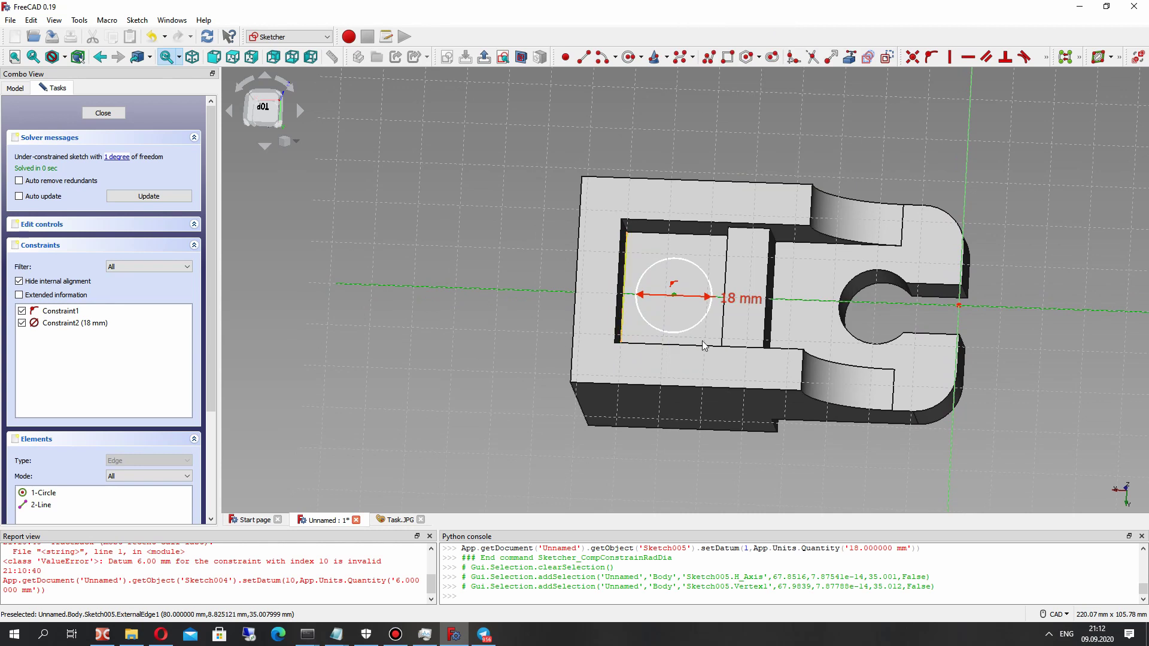
left_click(624, 348)
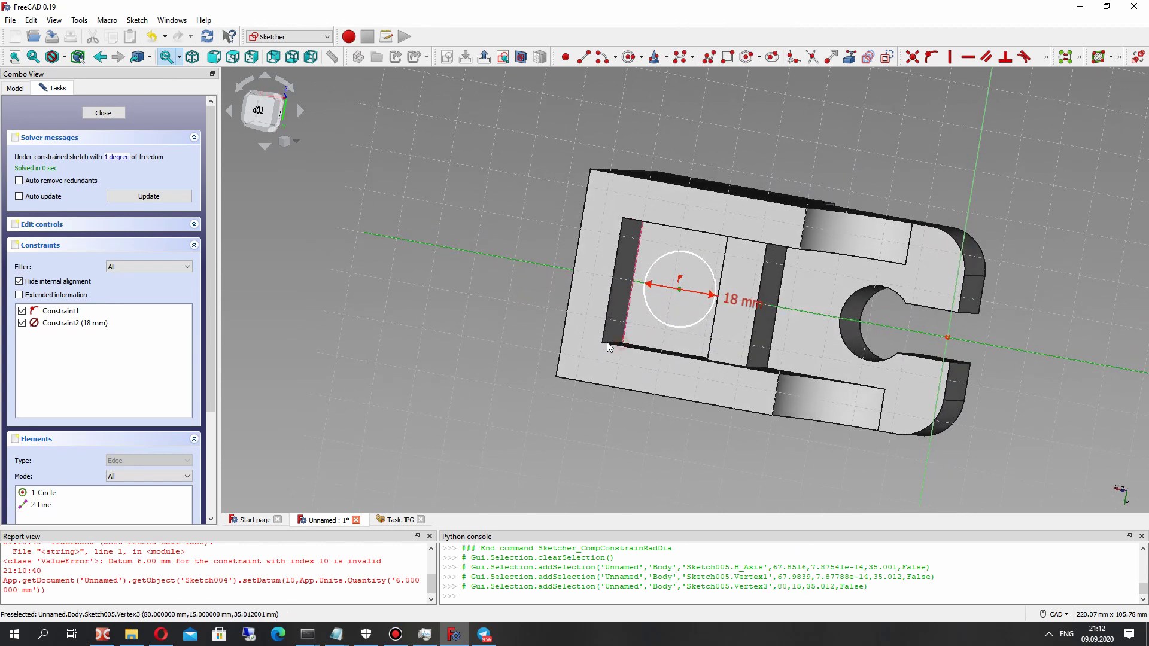
left_click(1046, 58)
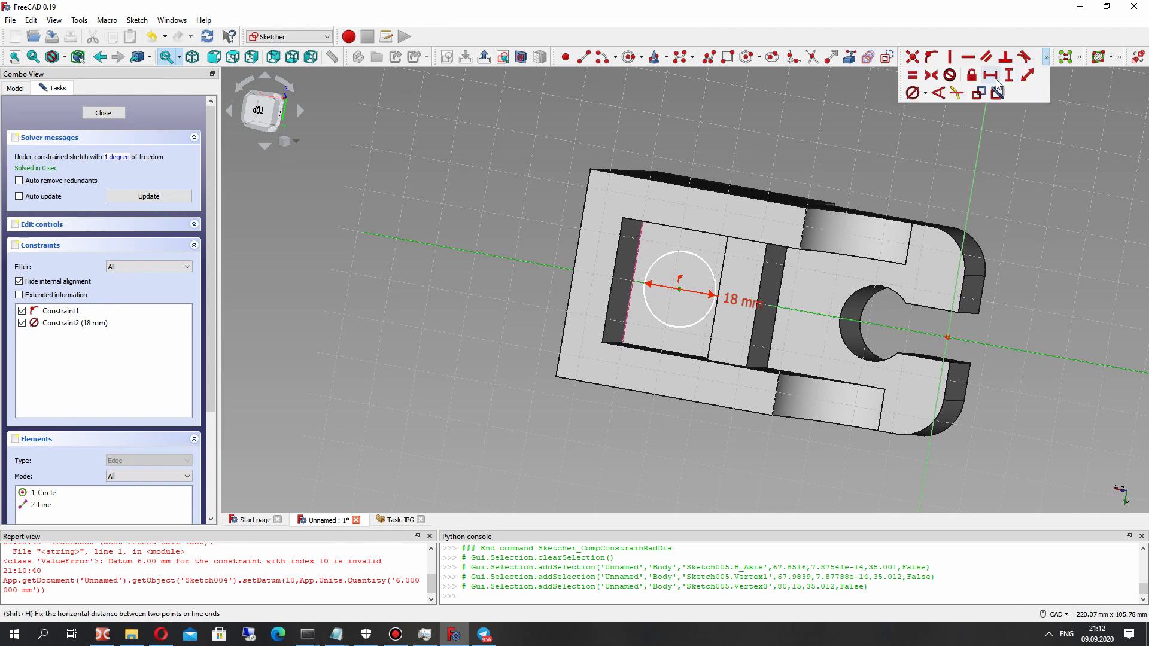
Attempt a constraint on the selected points and dismiss the wrong-selection warning.
left_click(990, 79)
left_click(661, 333)
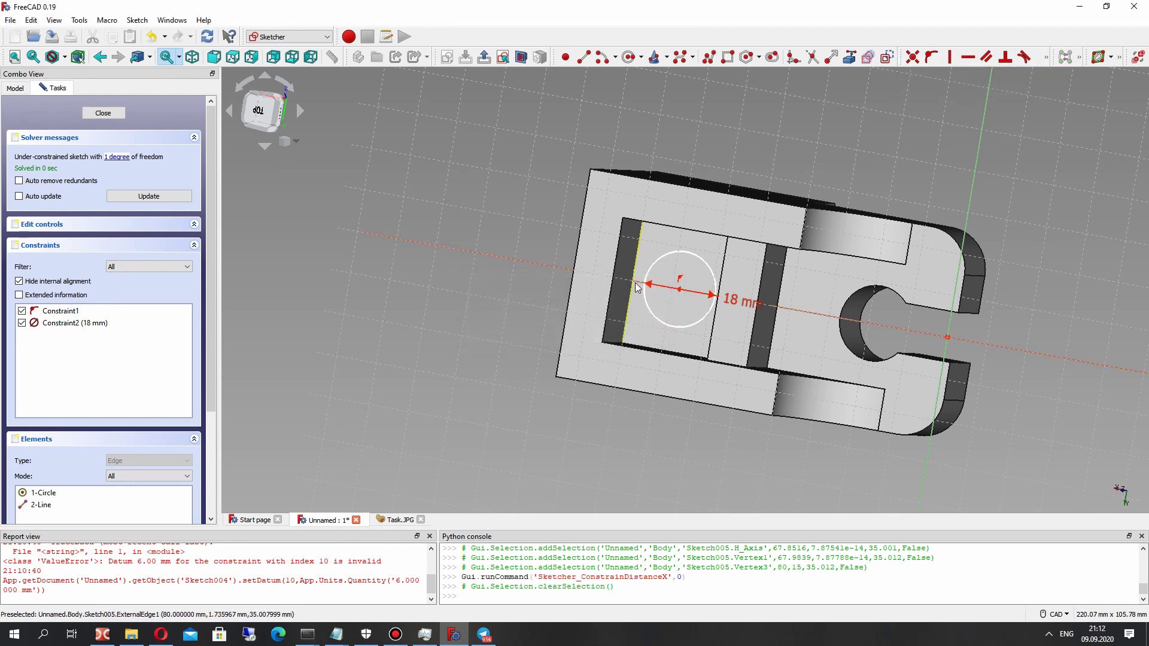
middle_click_drag(646, 277, 971, 341)
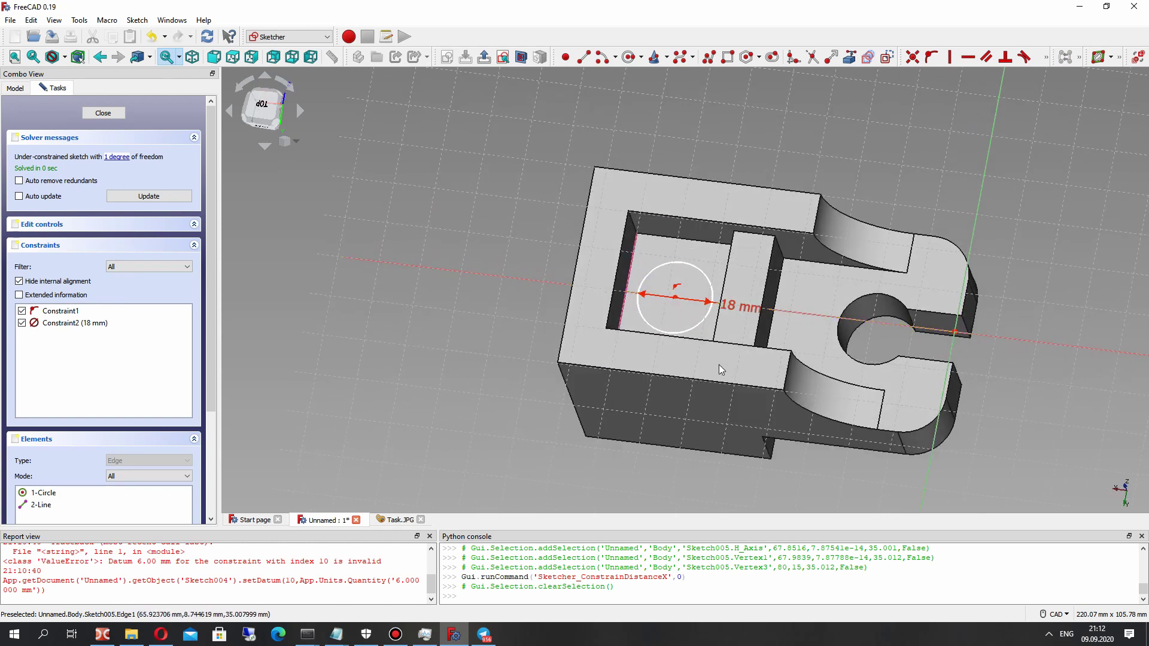
mouse_move(718, 367)
middle_mouse_down()
mouse_move(531, 380)
mouse_move(655, 299)
middle_mouse_up()
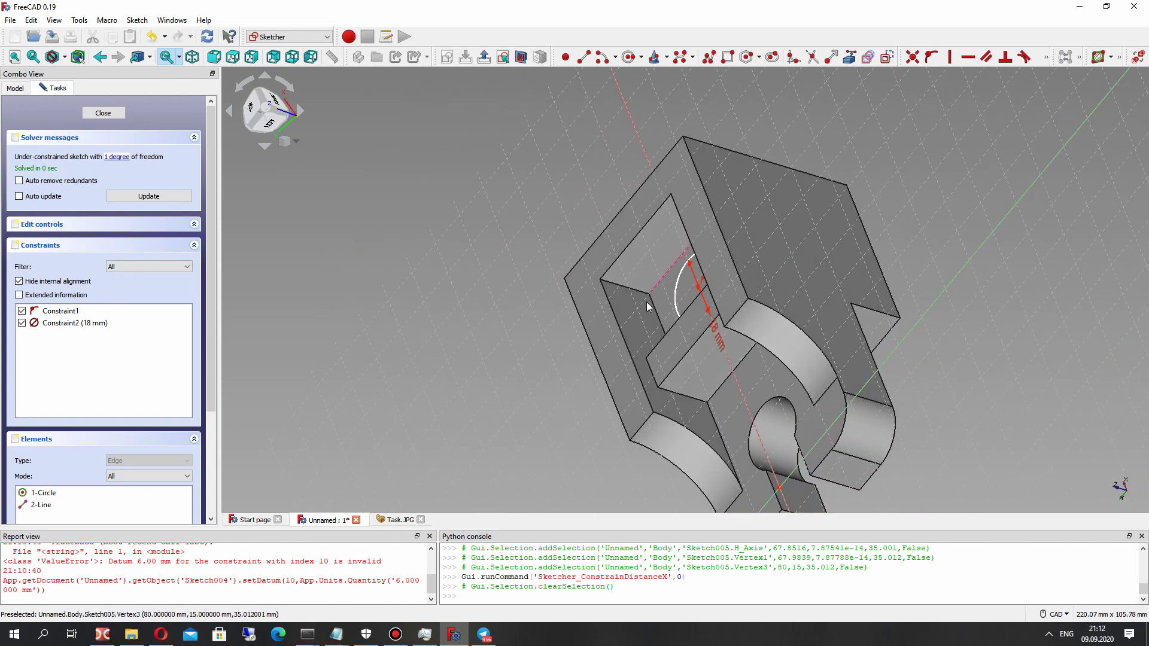
scroll(649, 293, "up", 5)
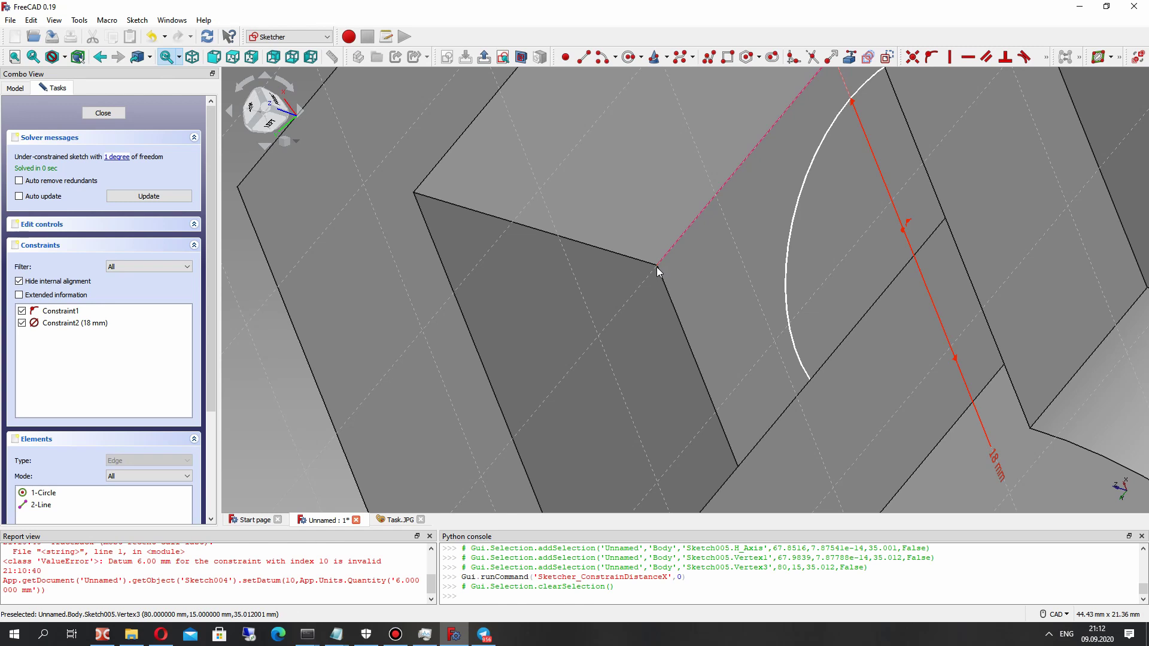
Set a 12 mm horizontal distance from the recess wall corner to the circle's centre.
left_click(657, 268)
middle_click_drag(660, 313, 827, 277)
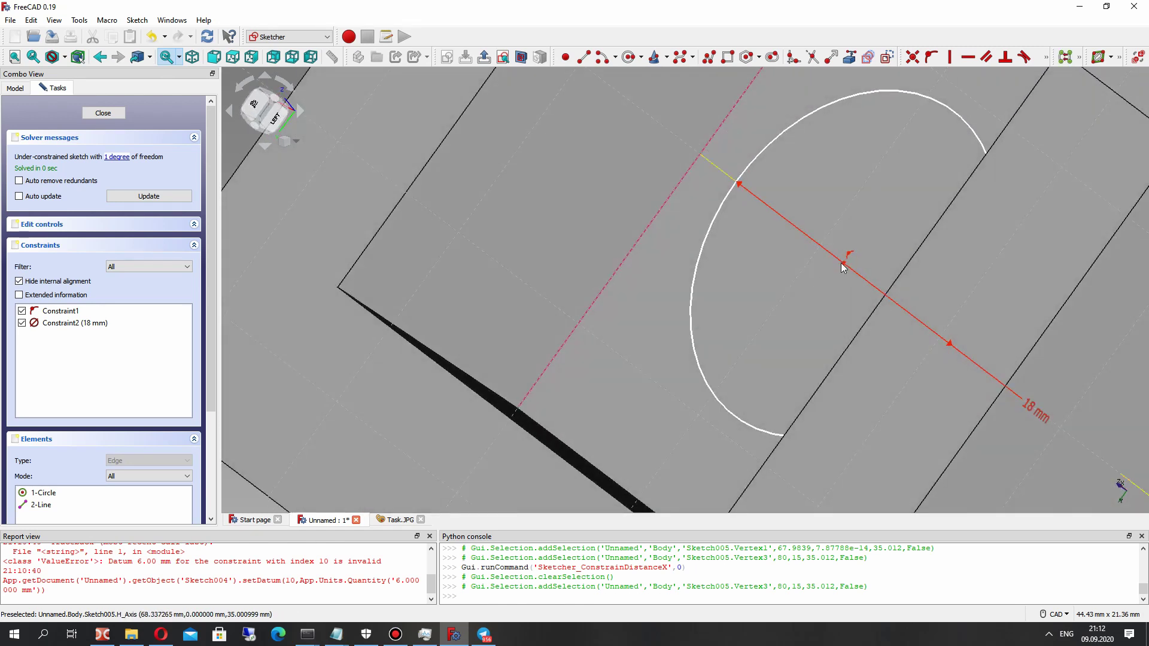
left_click(845, 265)
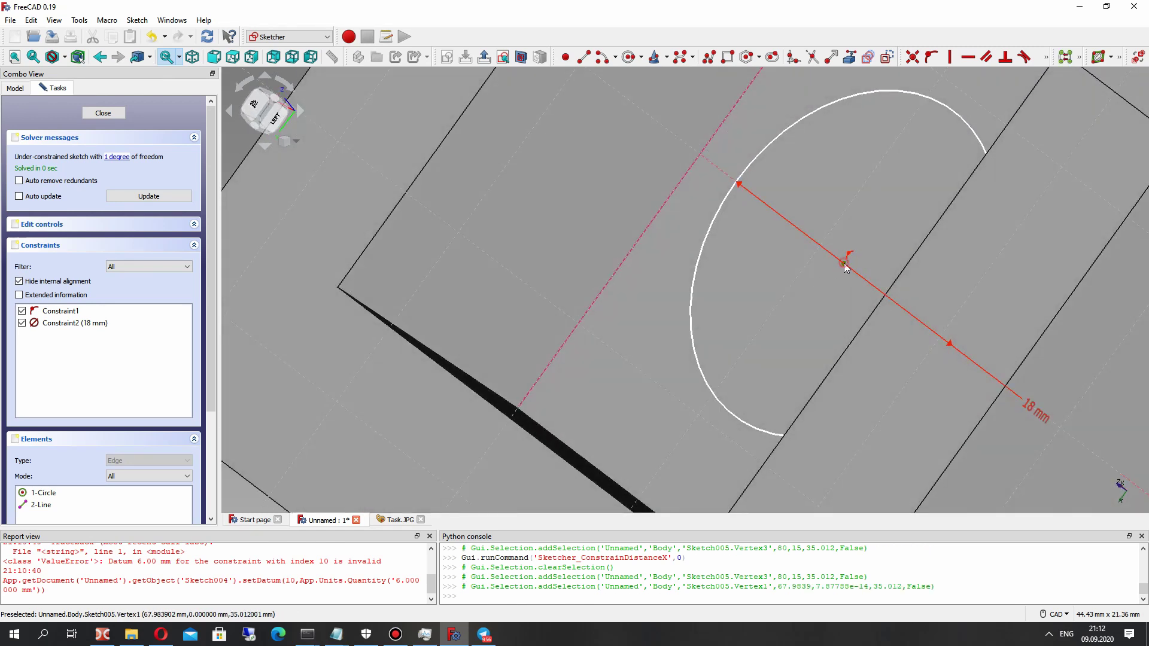
left_click(1048, 57)
left_click(988, 82)
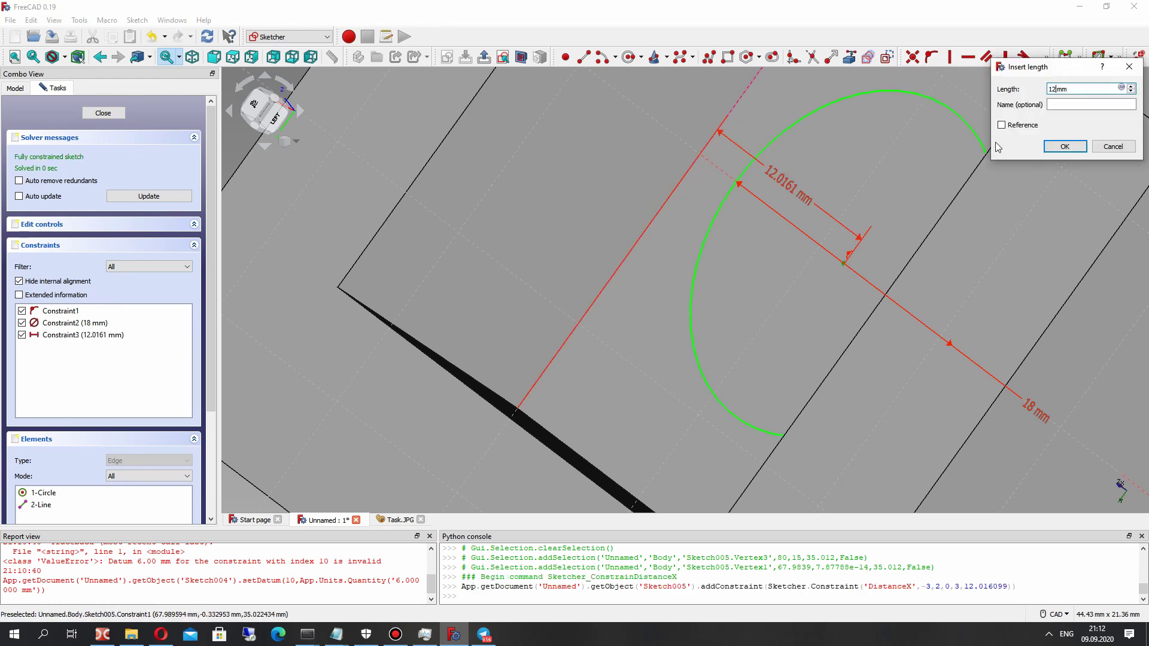
type("12")
key("Return")
scroll(788, 262, "down", 5)
mouse_move(788, 261)
middle_mouse_down()
mouse_move(885, 268)
mouse_move(731, 231)
middle_mouse_up()
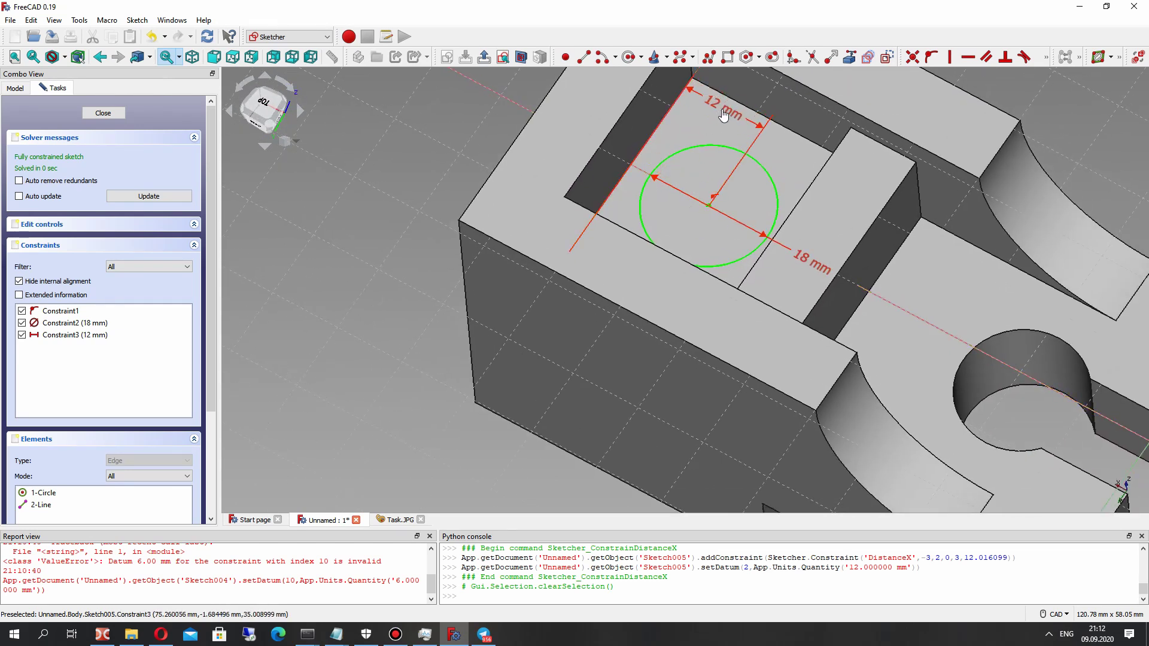
Compare the sketch with the Task.JPG reference drawing and return to the model.
left_click(397, 520)
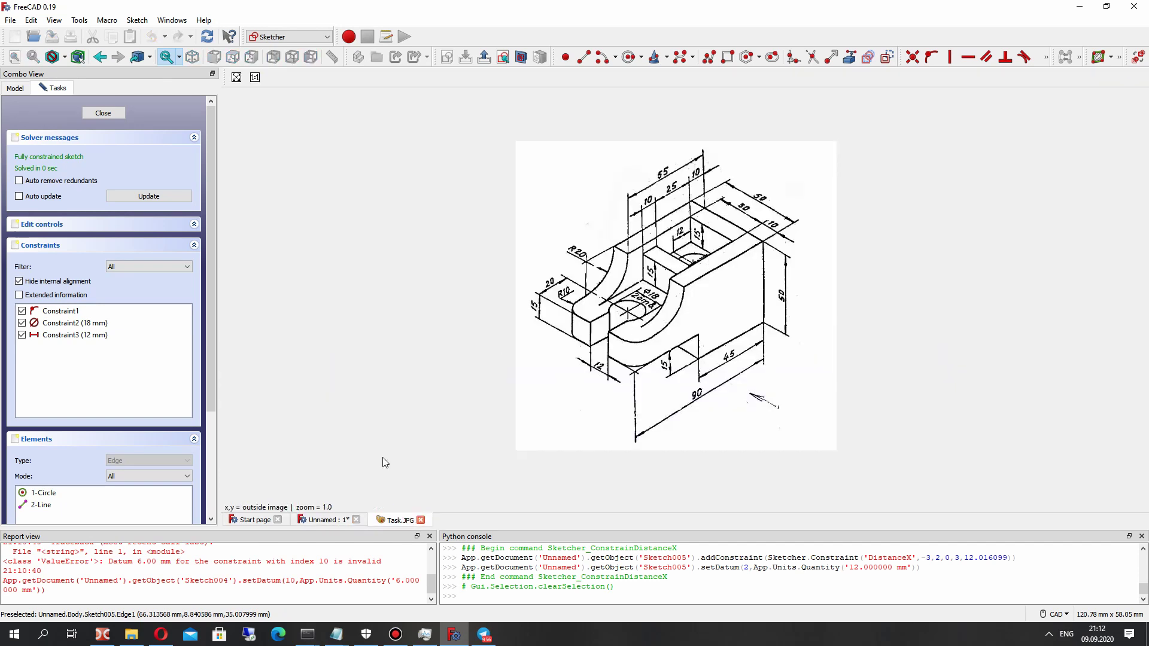
left_click(323, 520)
scroll(568, 157, "down", 5)
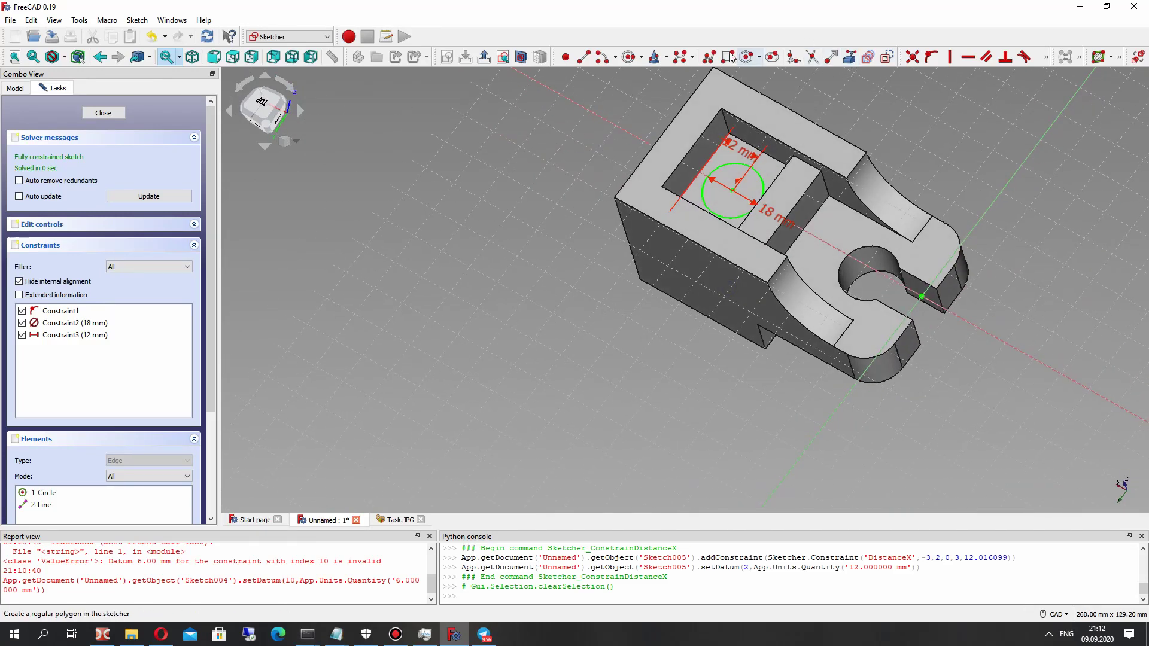
Close the circle sketch and pocket it 100 mm deep through the part.
left_click(103, 113)
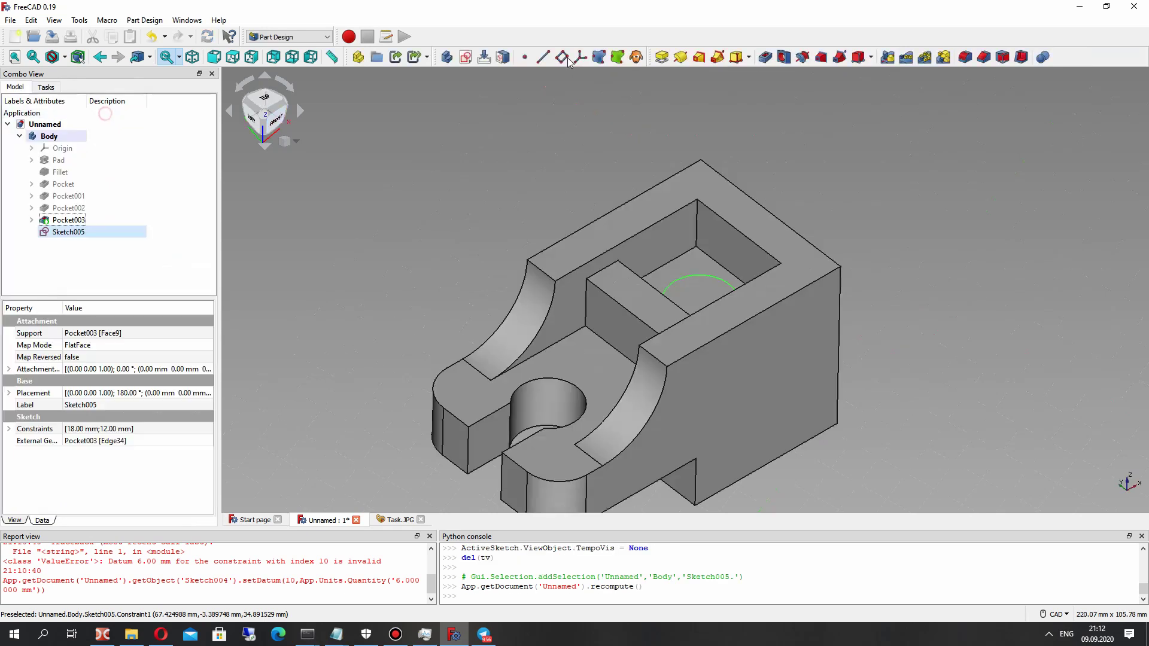
left_click(765, 57)
type("100mm")
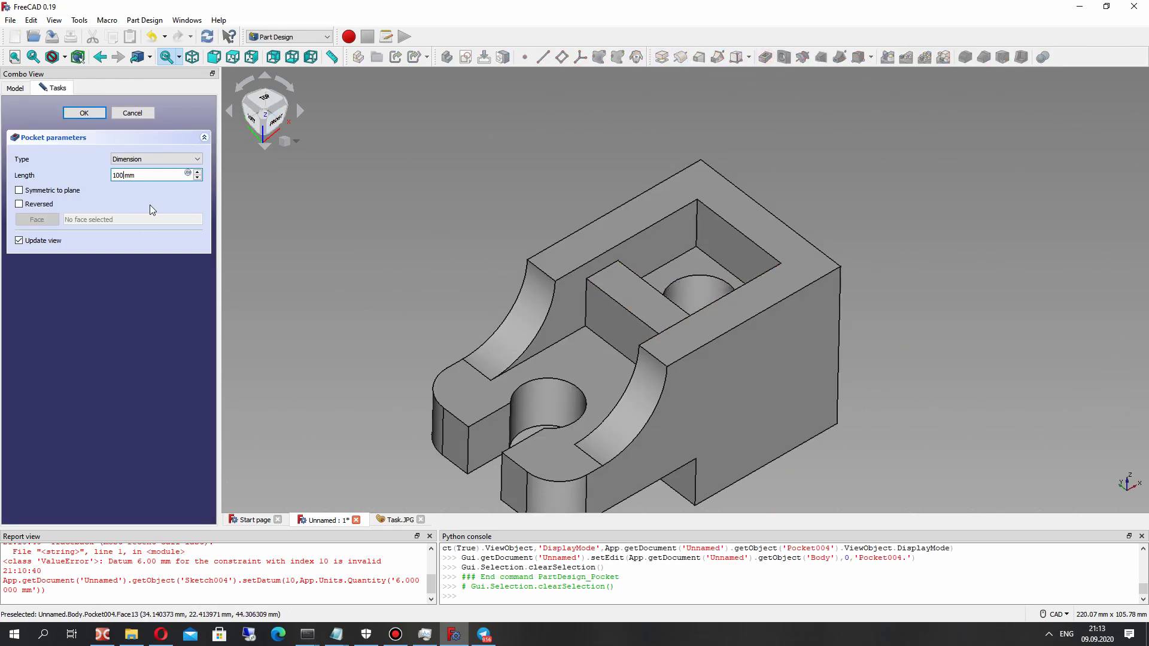
middle_click_drag(689, 371, 748, 407)
left_click(84, 114)
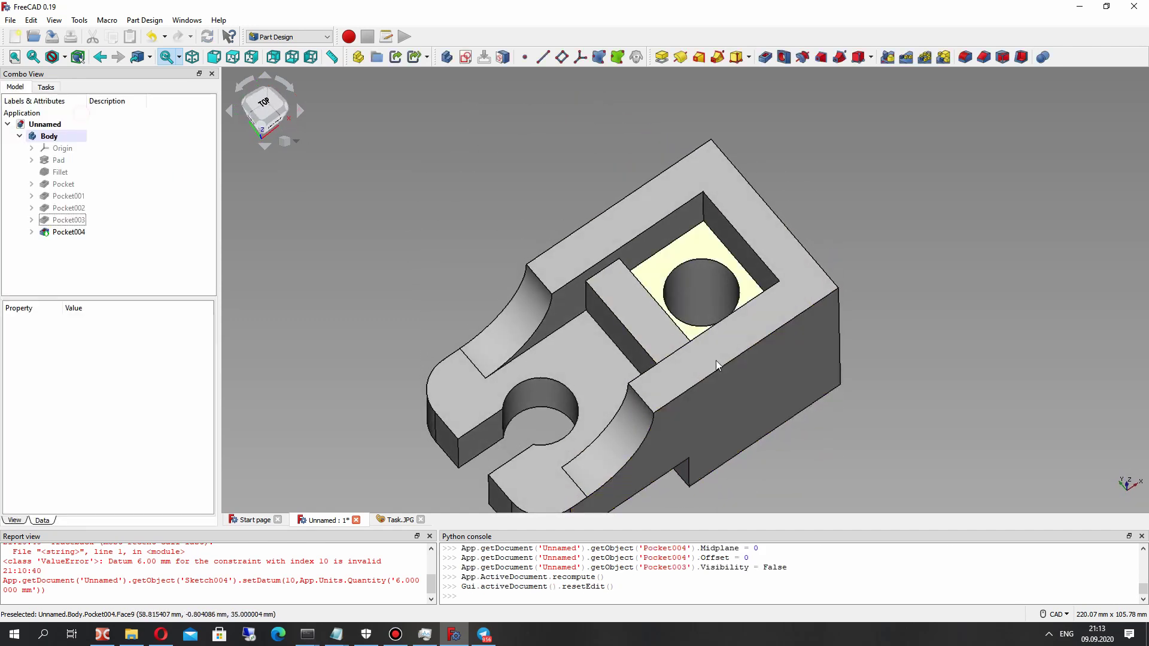
middle_click_drag(716, 361, 742, 203)
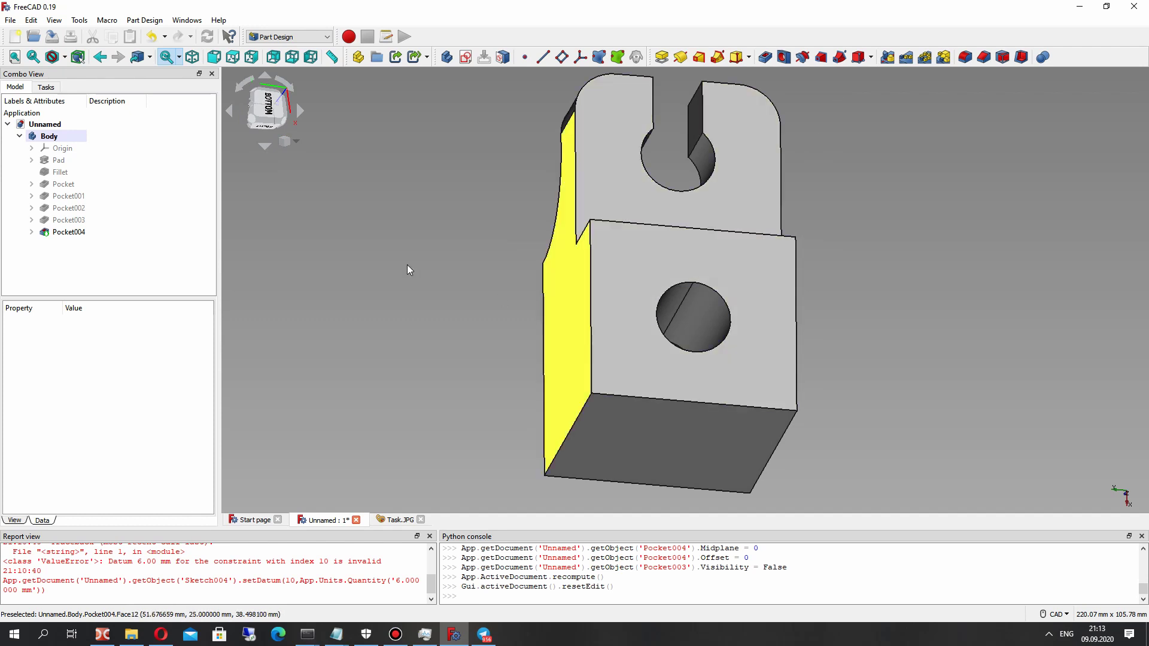
Set Refine to true on Pocket004.
left_click(68, 232)
left_click(77, 358)
left_click(77, 362)
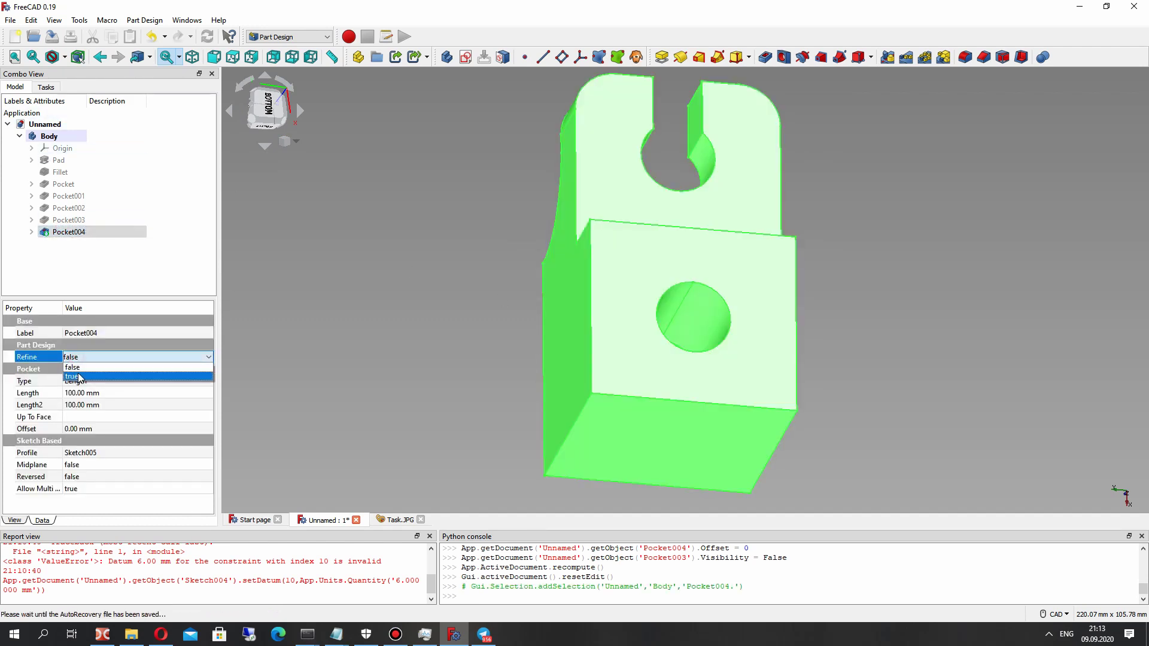
left_click(78, 377)
left_click(464, 282)
middle_click_drag(511, 317, 749, 237)
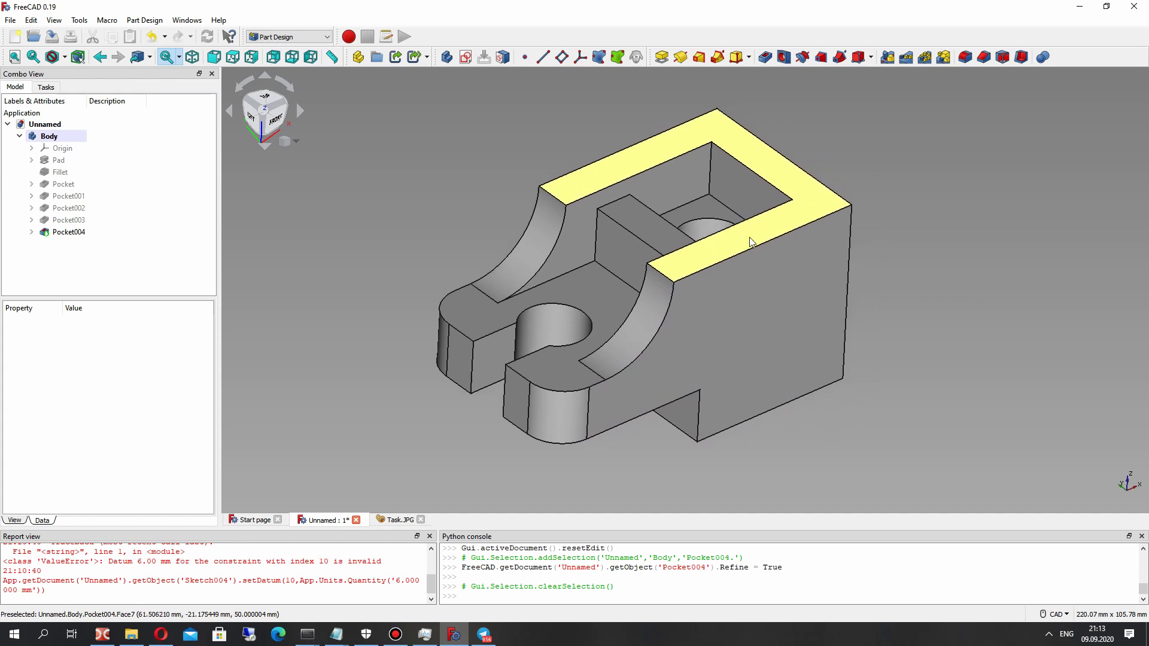